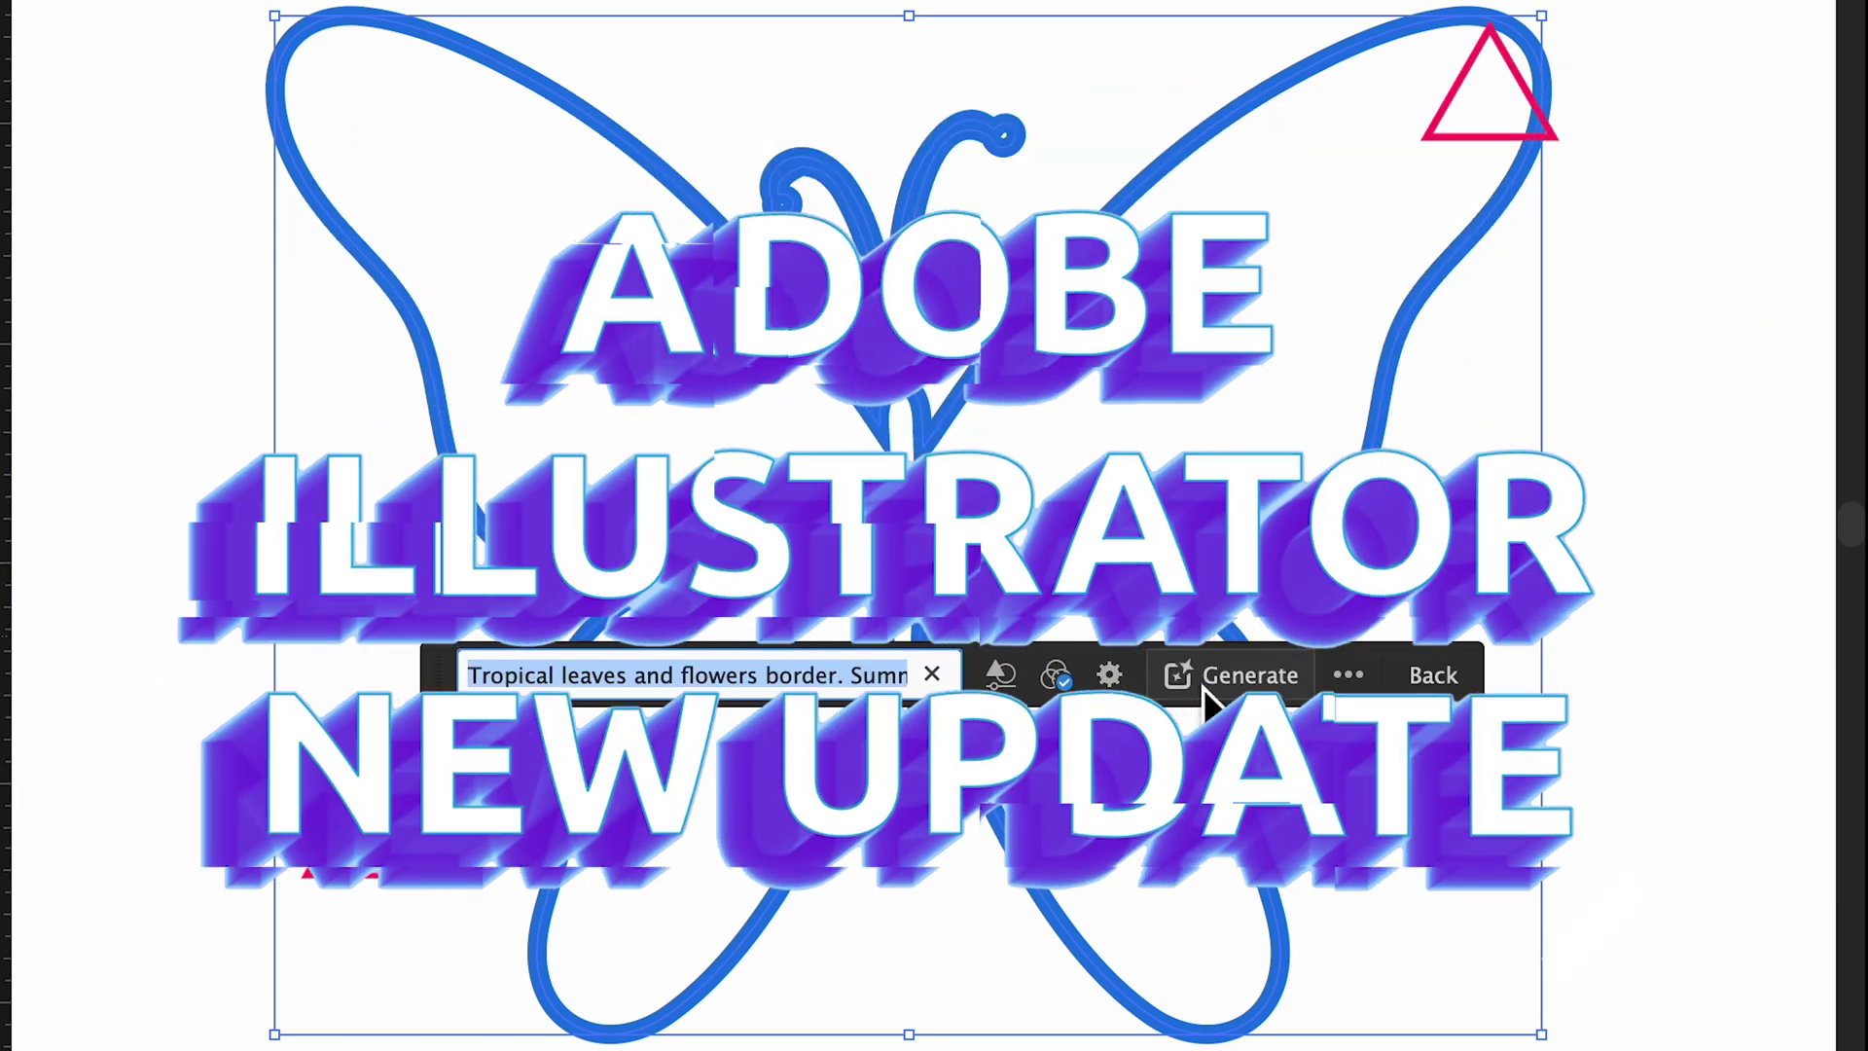
Regenerate the butterfly's tropical leaves fill and cycle its variations, settling on the third
left_click(1203, 687)
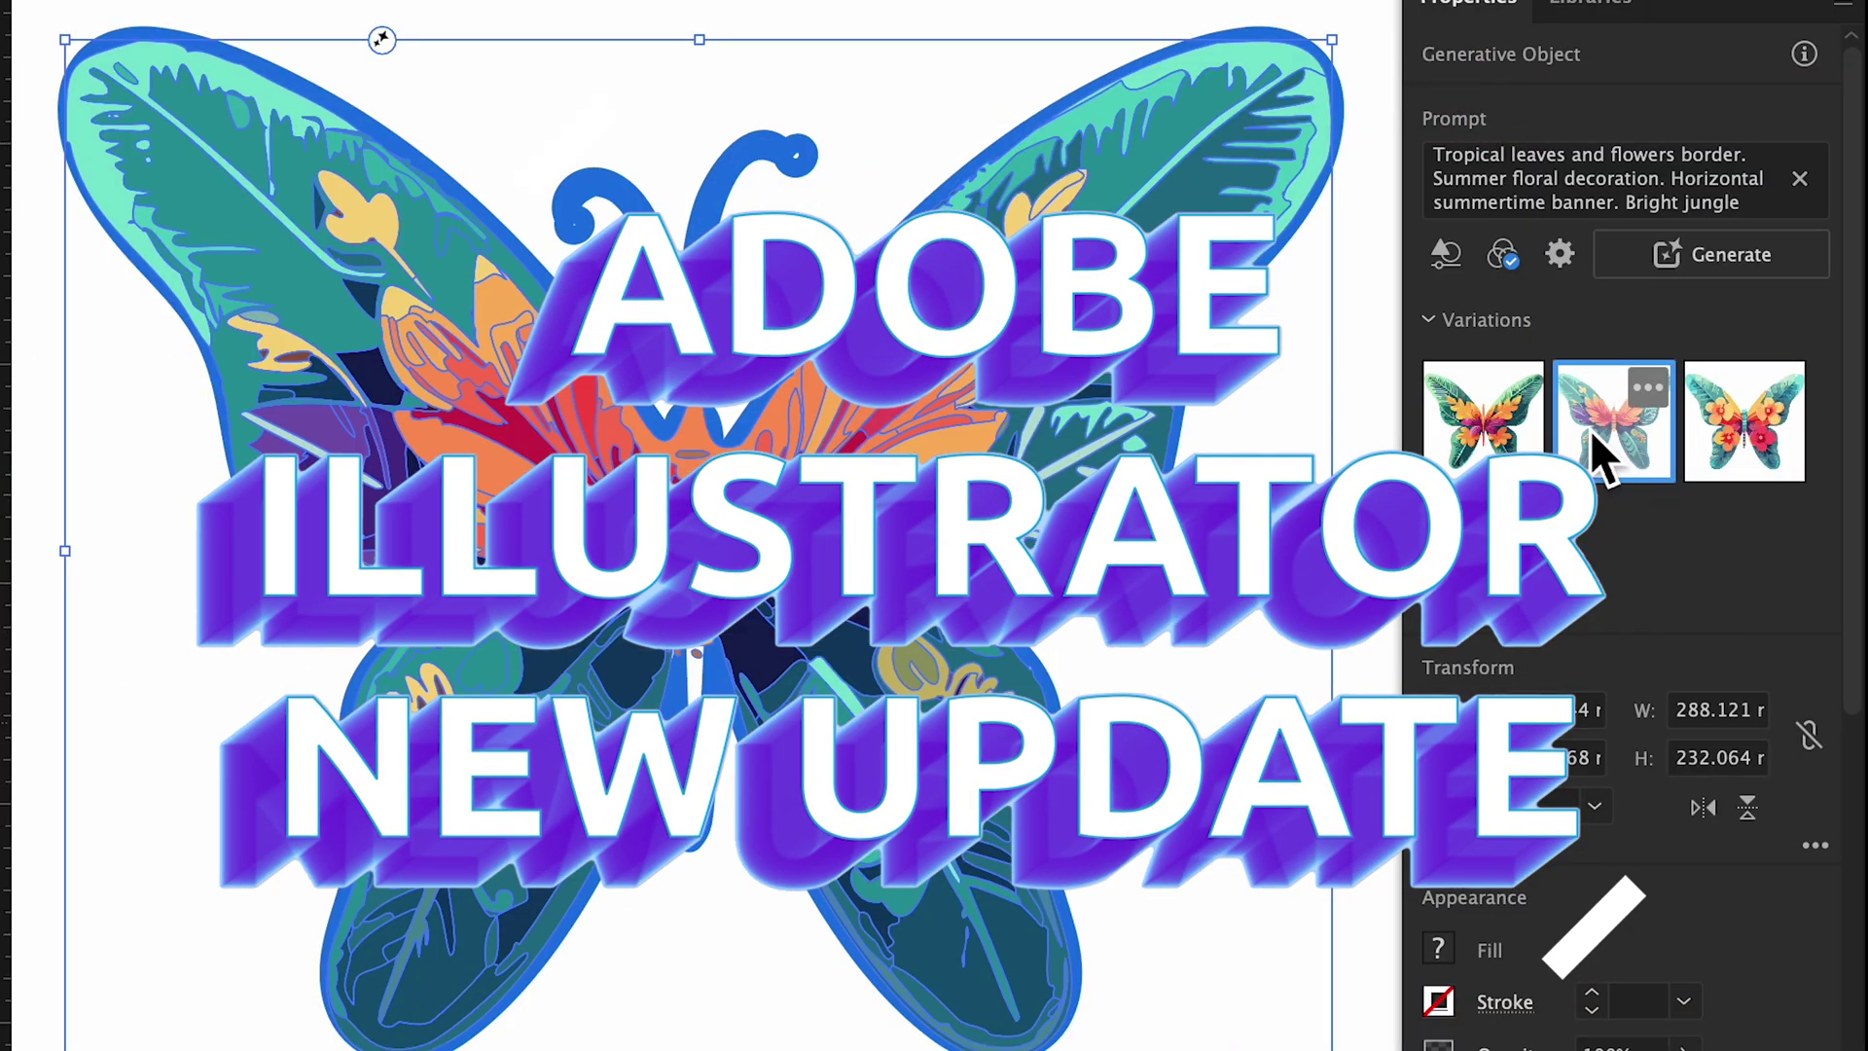
left_click(1627, 447)
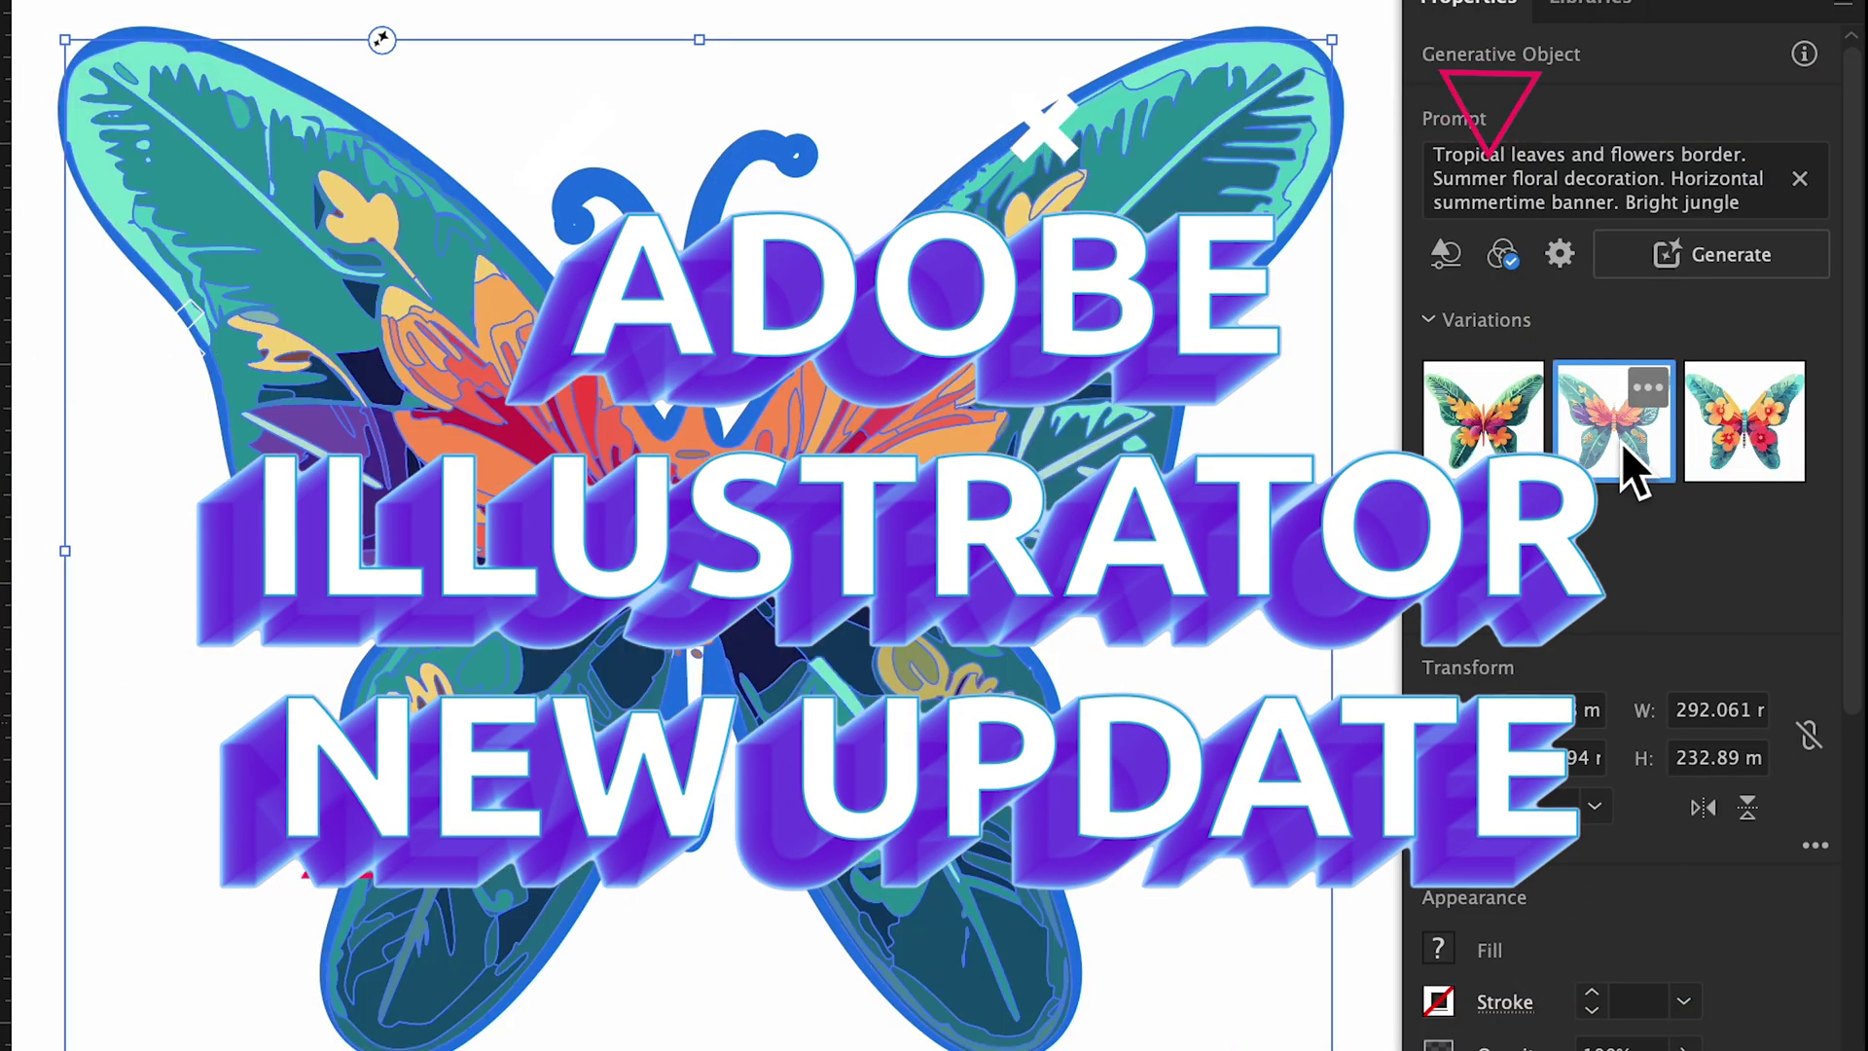
left_click(1732, 445)
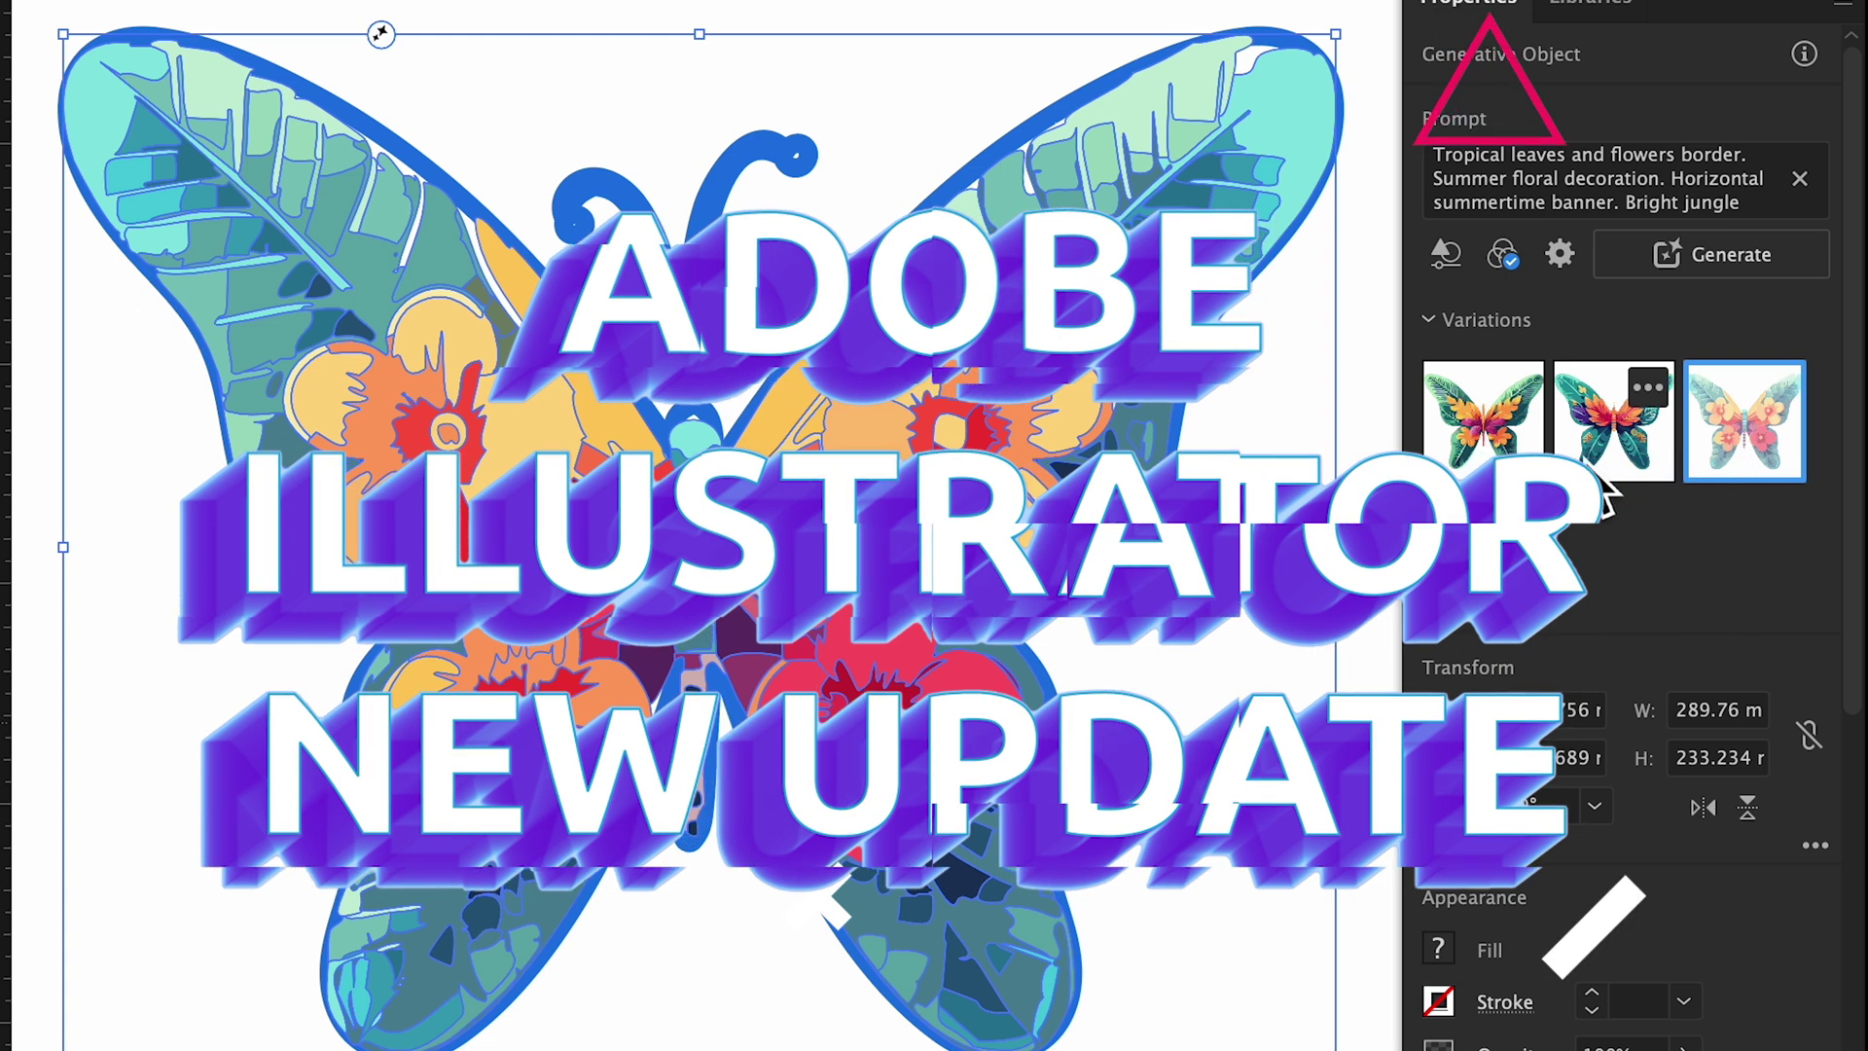
left_click(1483, 420)
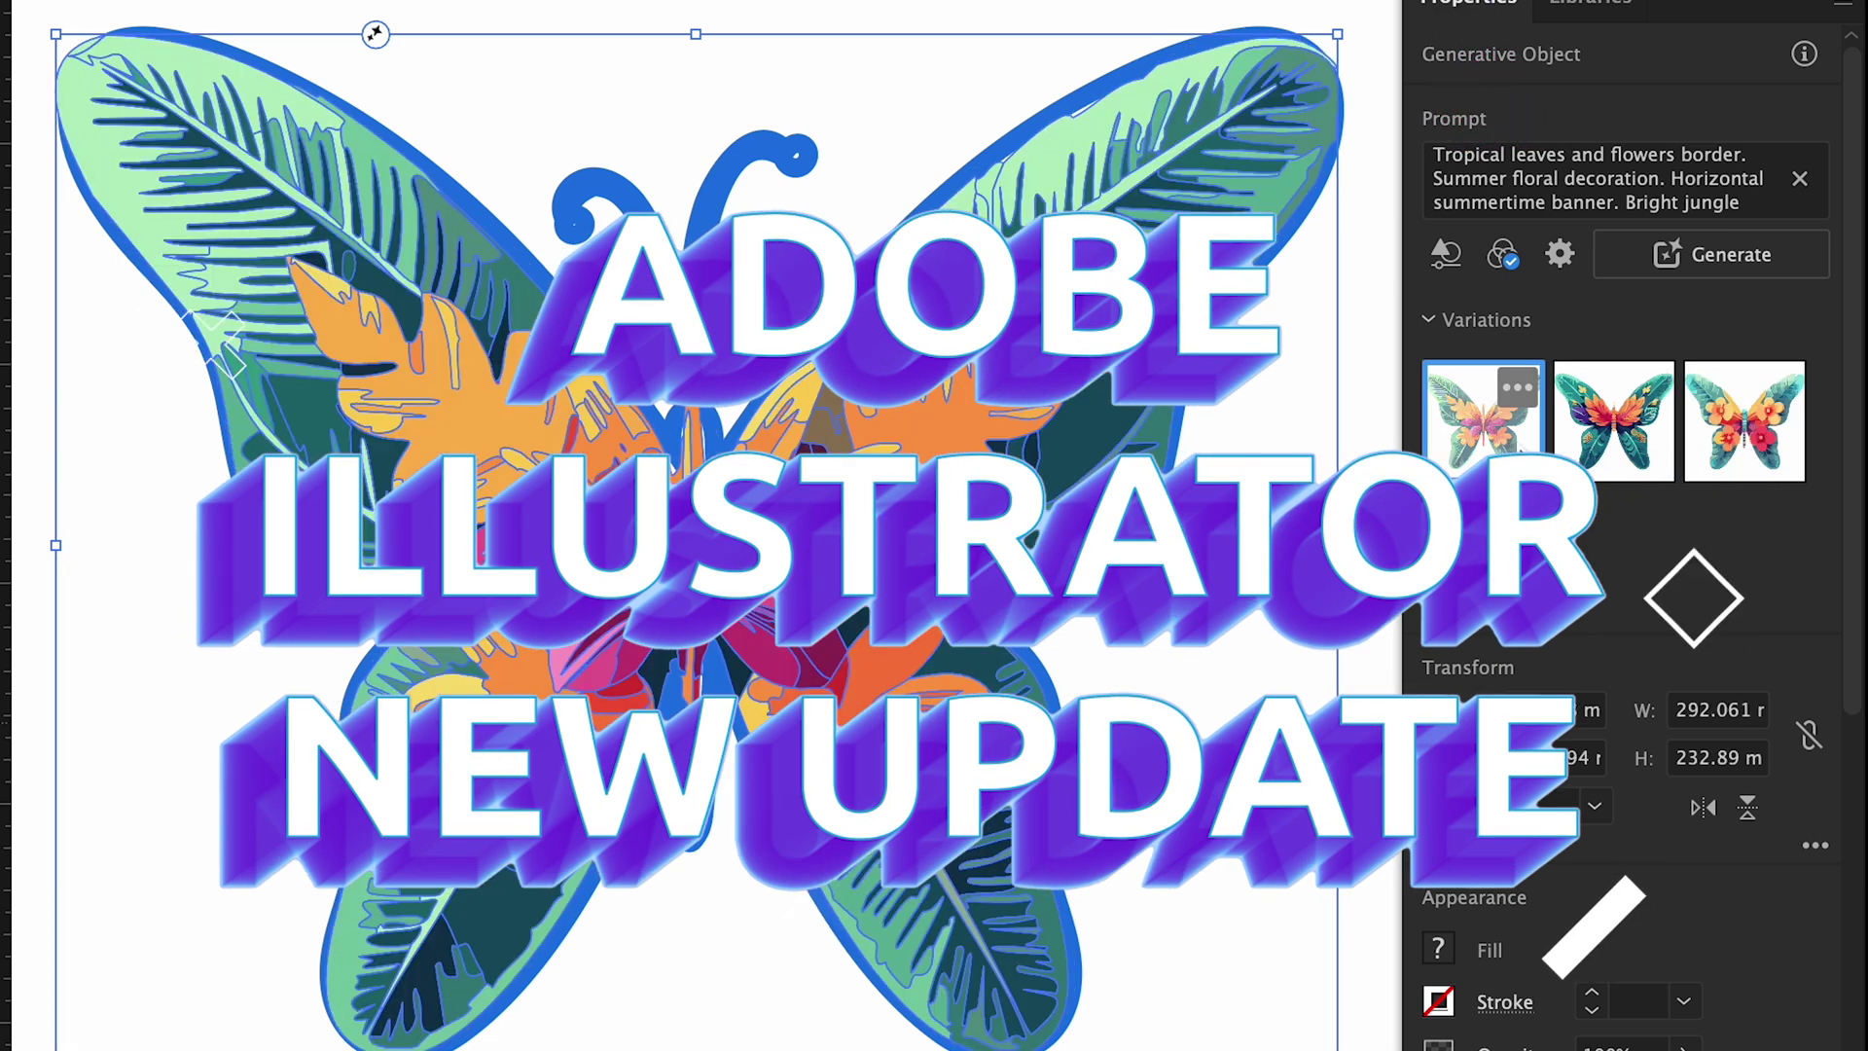
left_click(1608, 457)
left_click(1746, 452)
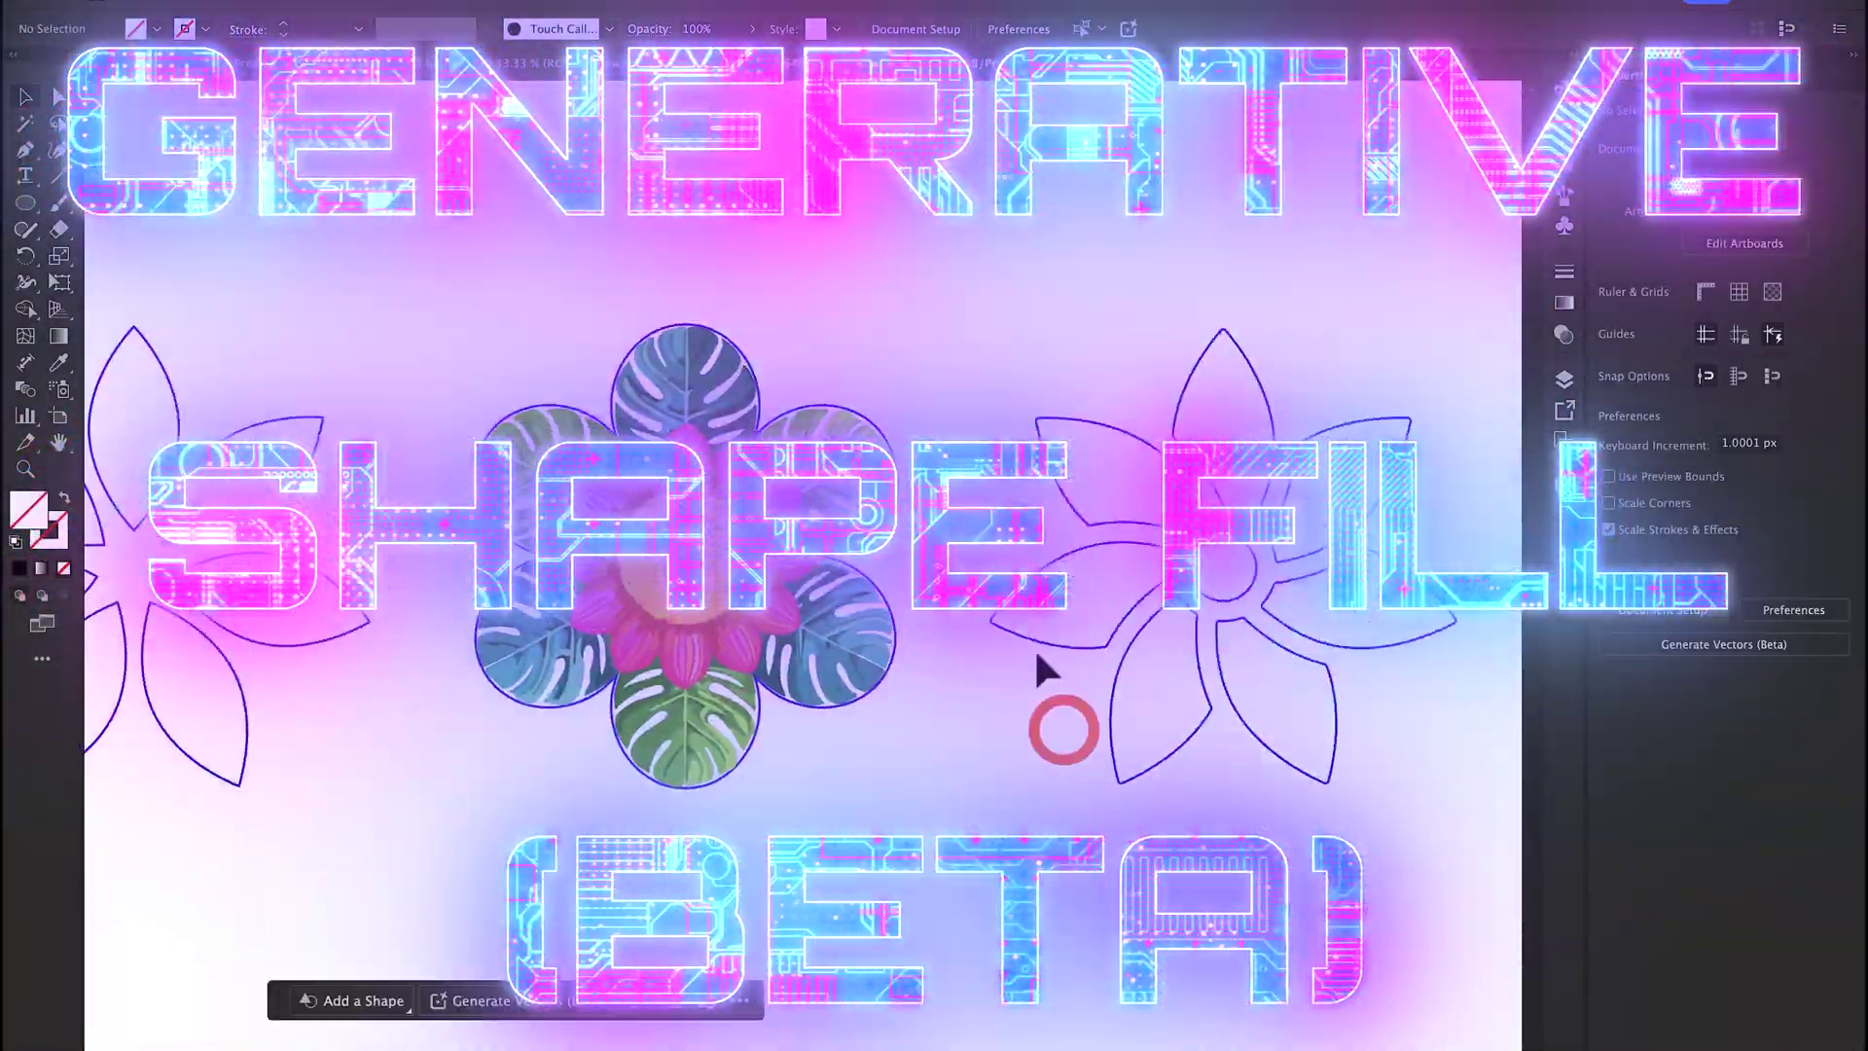
Open full Gen Shape Fill settings for the flower outline and enable Geometric and Low Poly 3D effects
left_click(1038, 644)
left_click(379, 1000)
left_click(649, 1007)
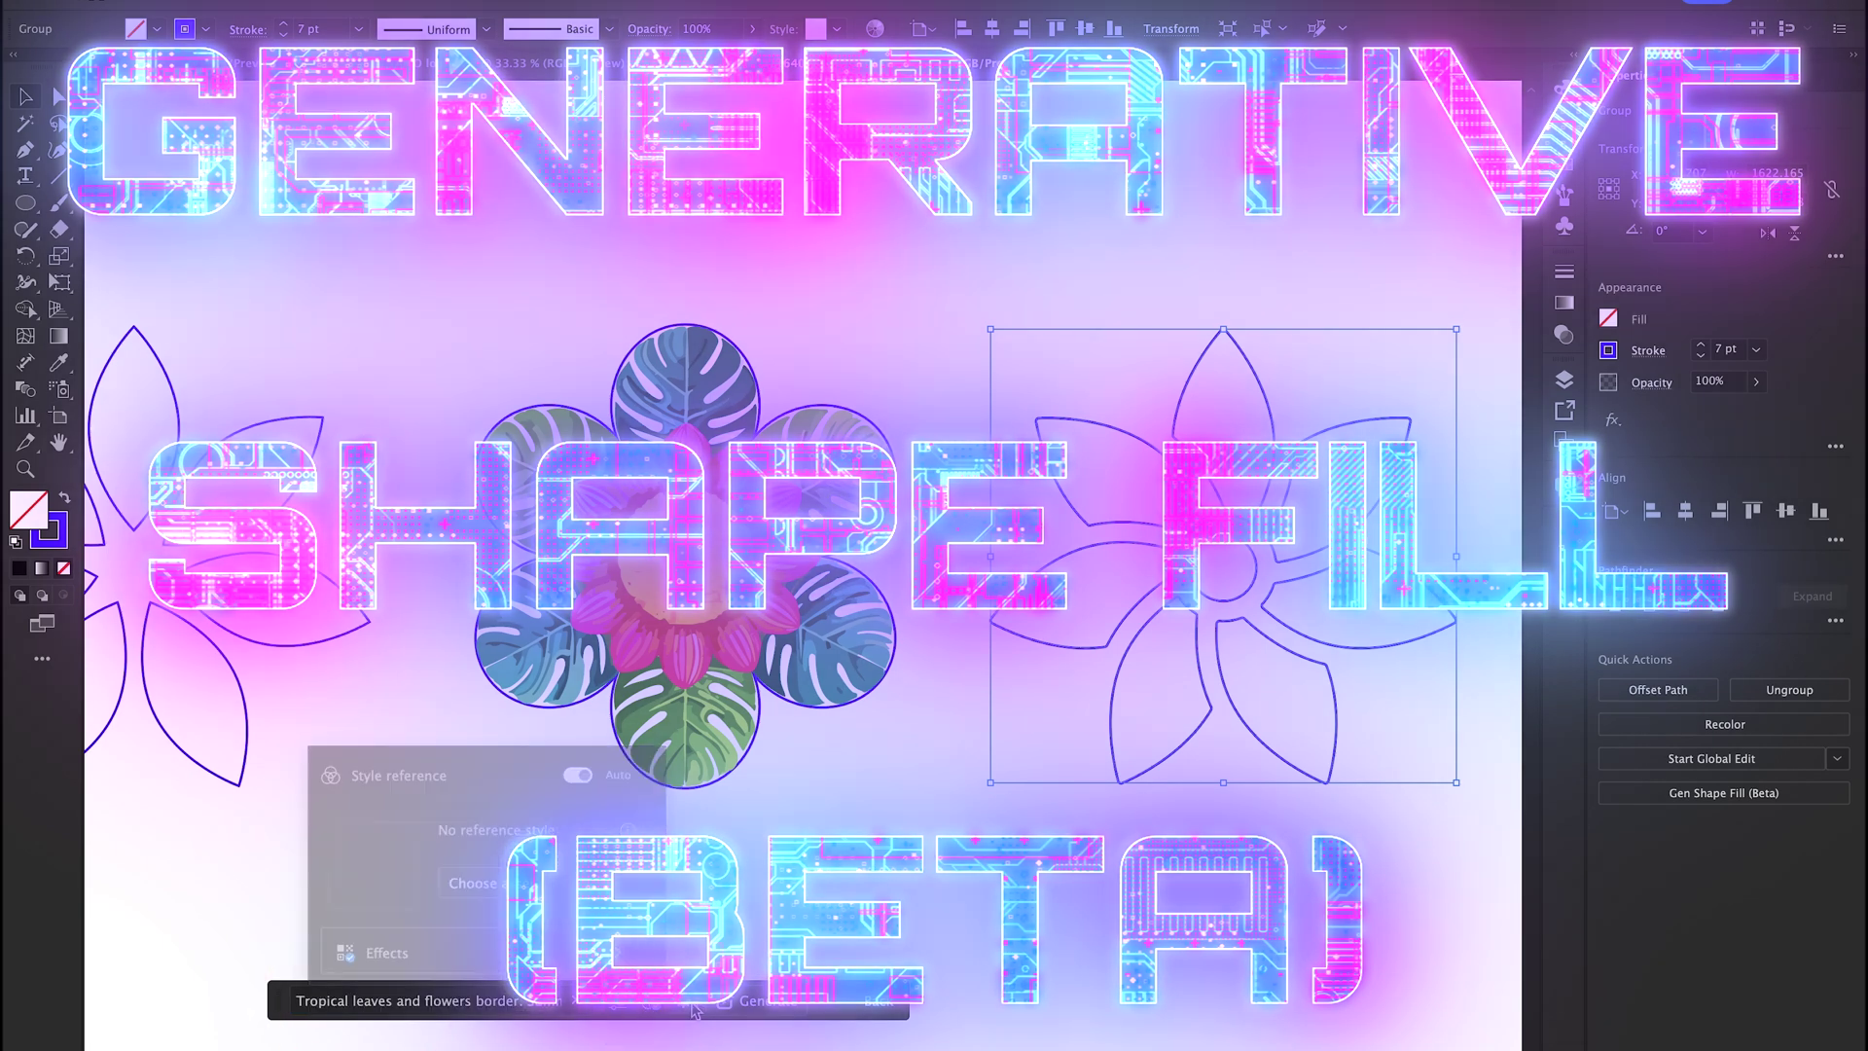
left_click(785, 650)
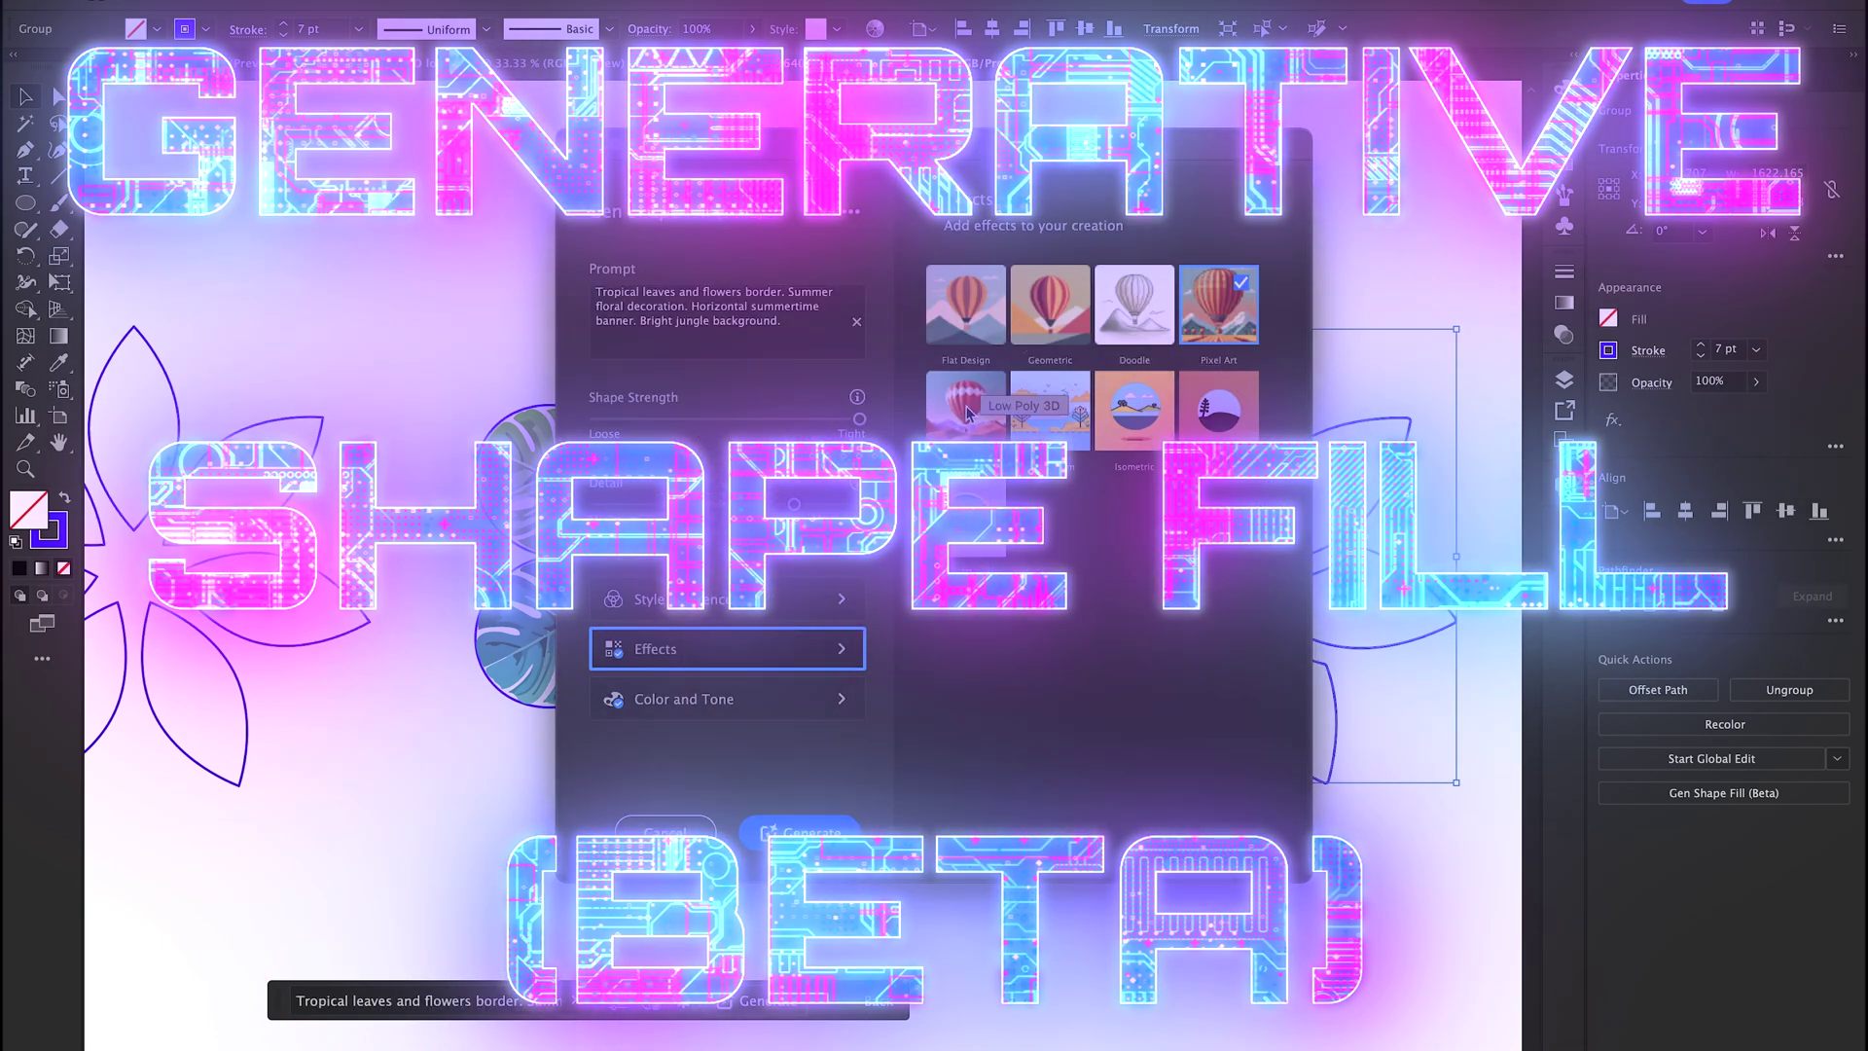
left_click(959, 311)
left_click(1050, 303)
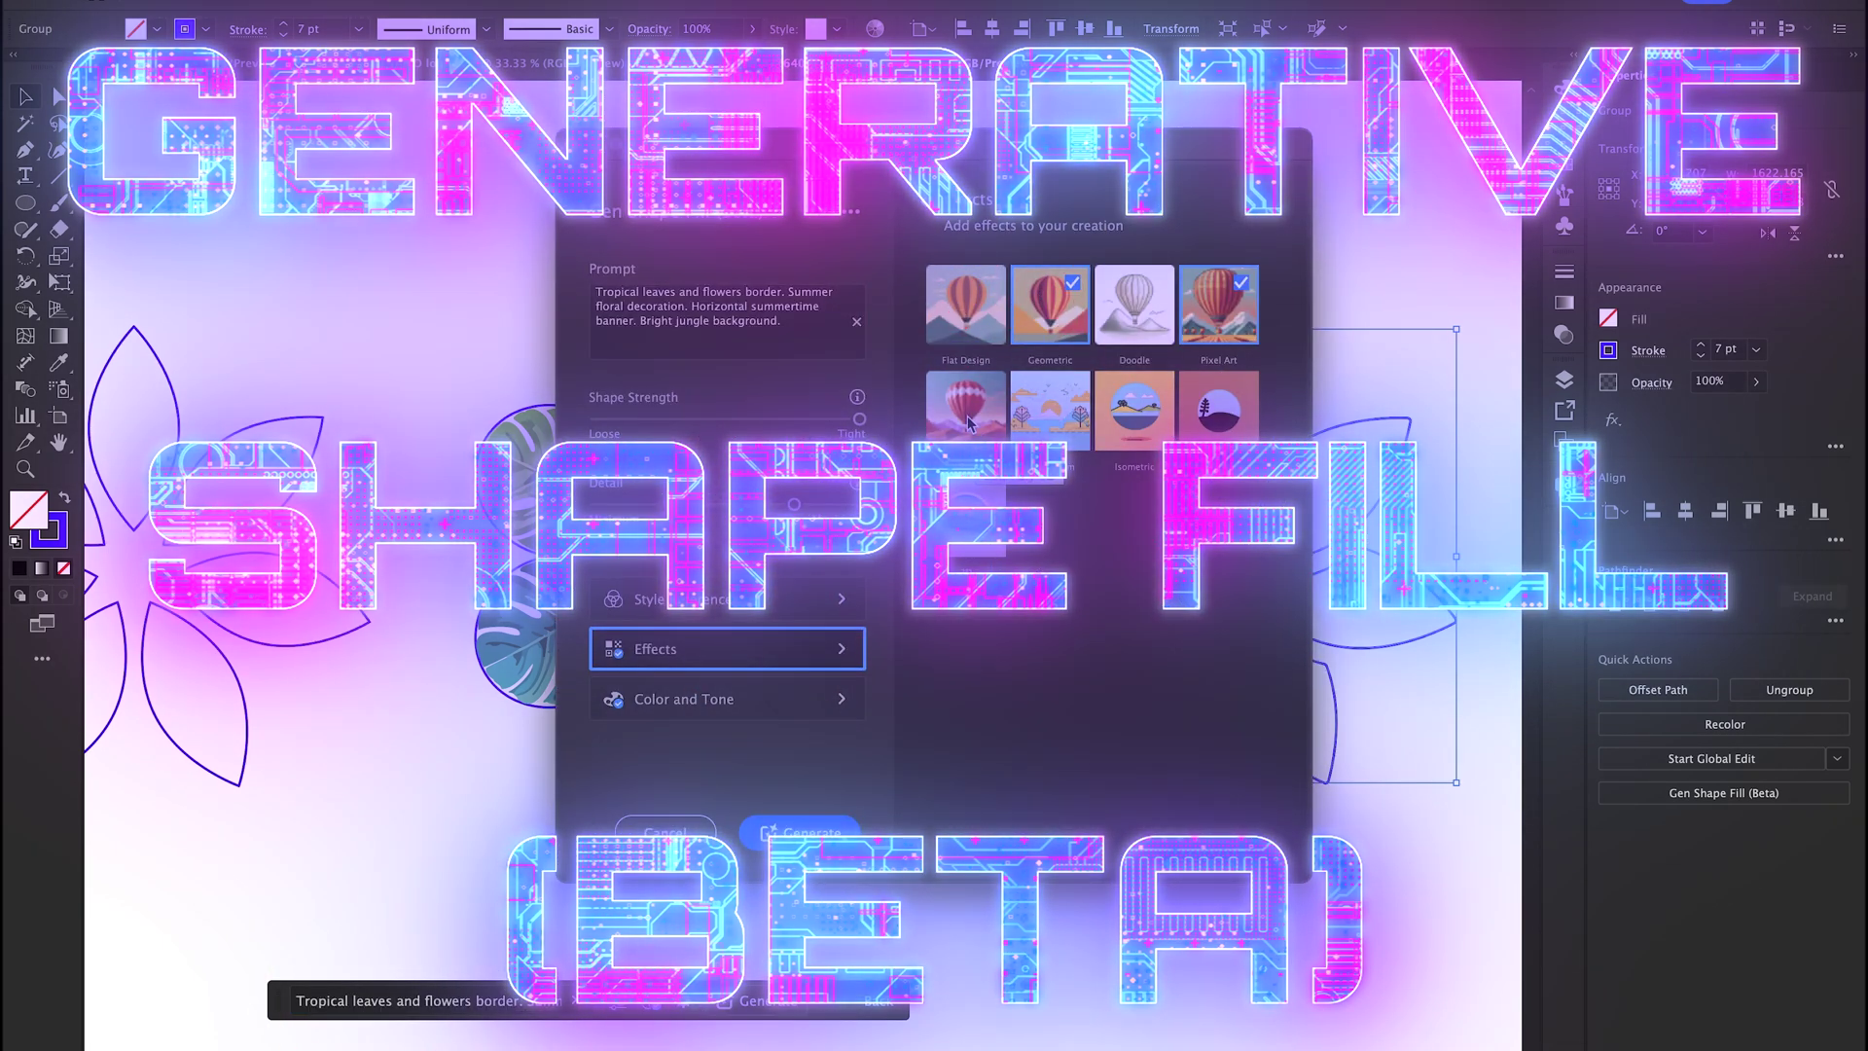
left_click(966, 404)
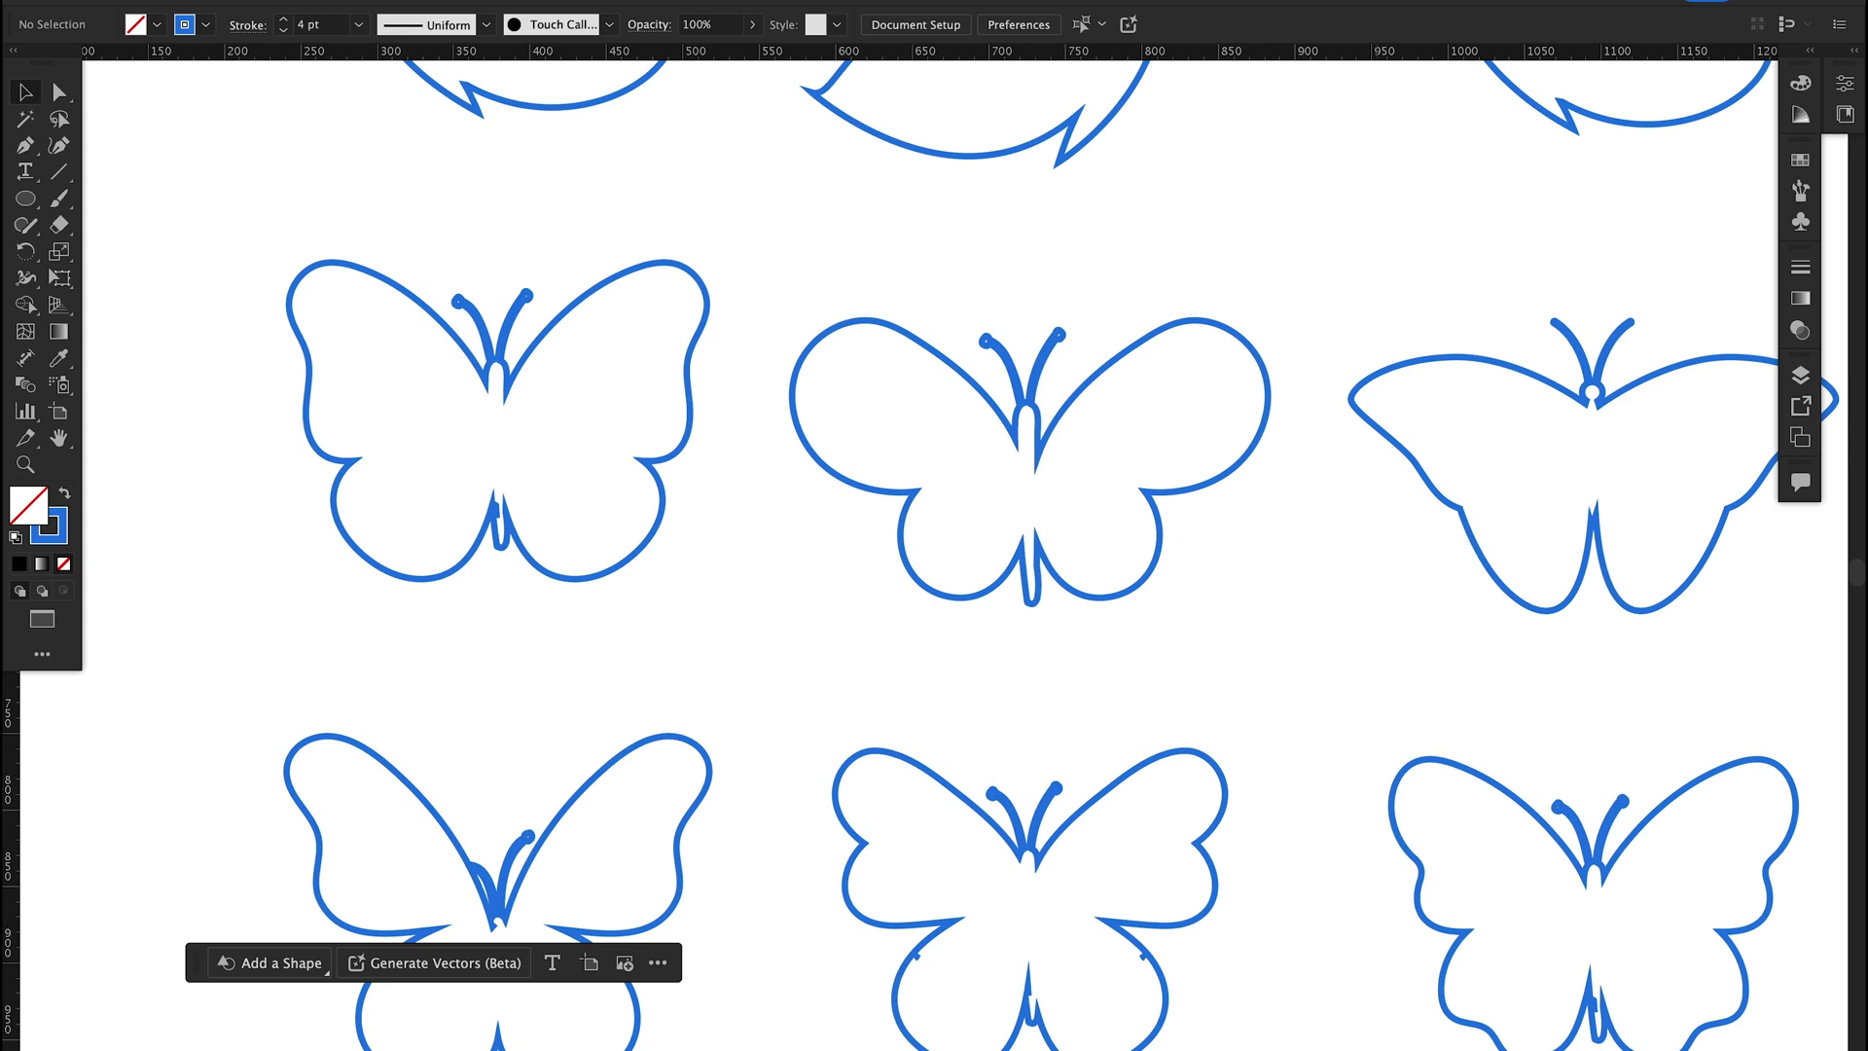
Zoom in on the middle top-row butterfly outline and drag it slightly downward
left_click(1117, 358)
key("ctrl+equal")
key("ctrl+equal")
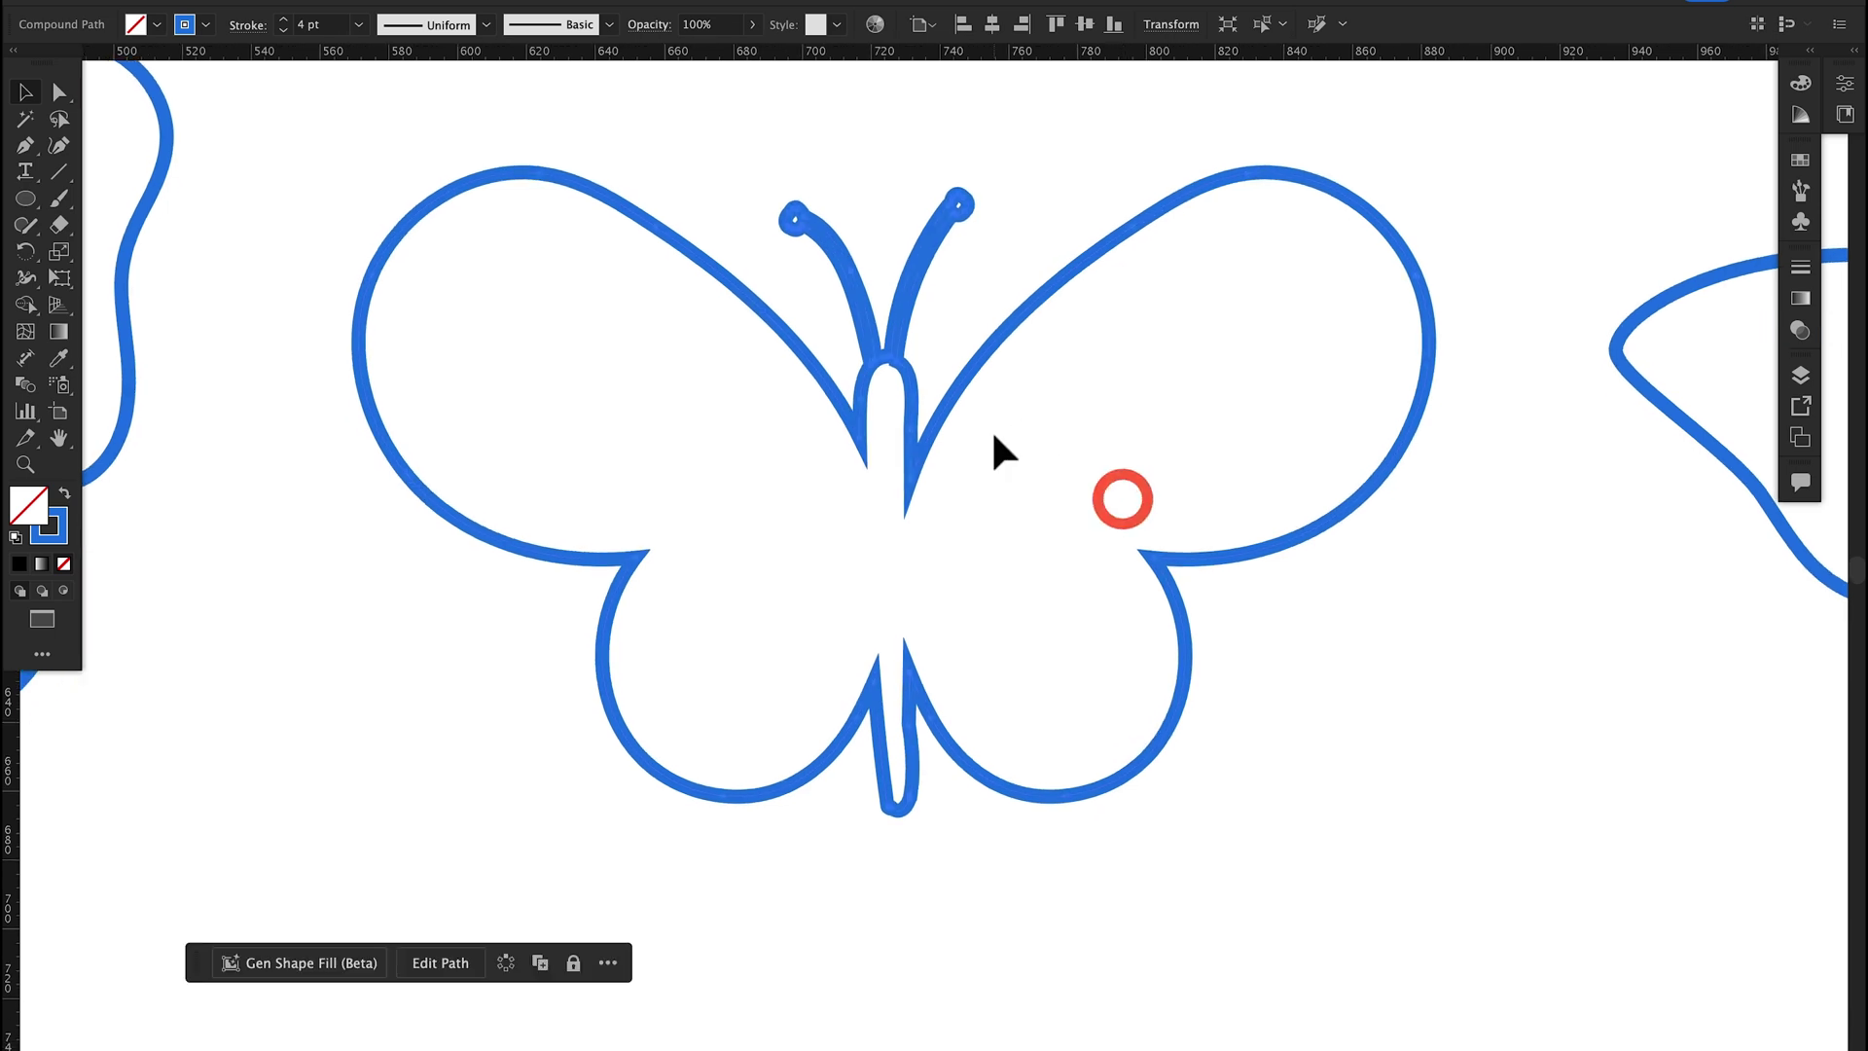
left_click(955, 391)
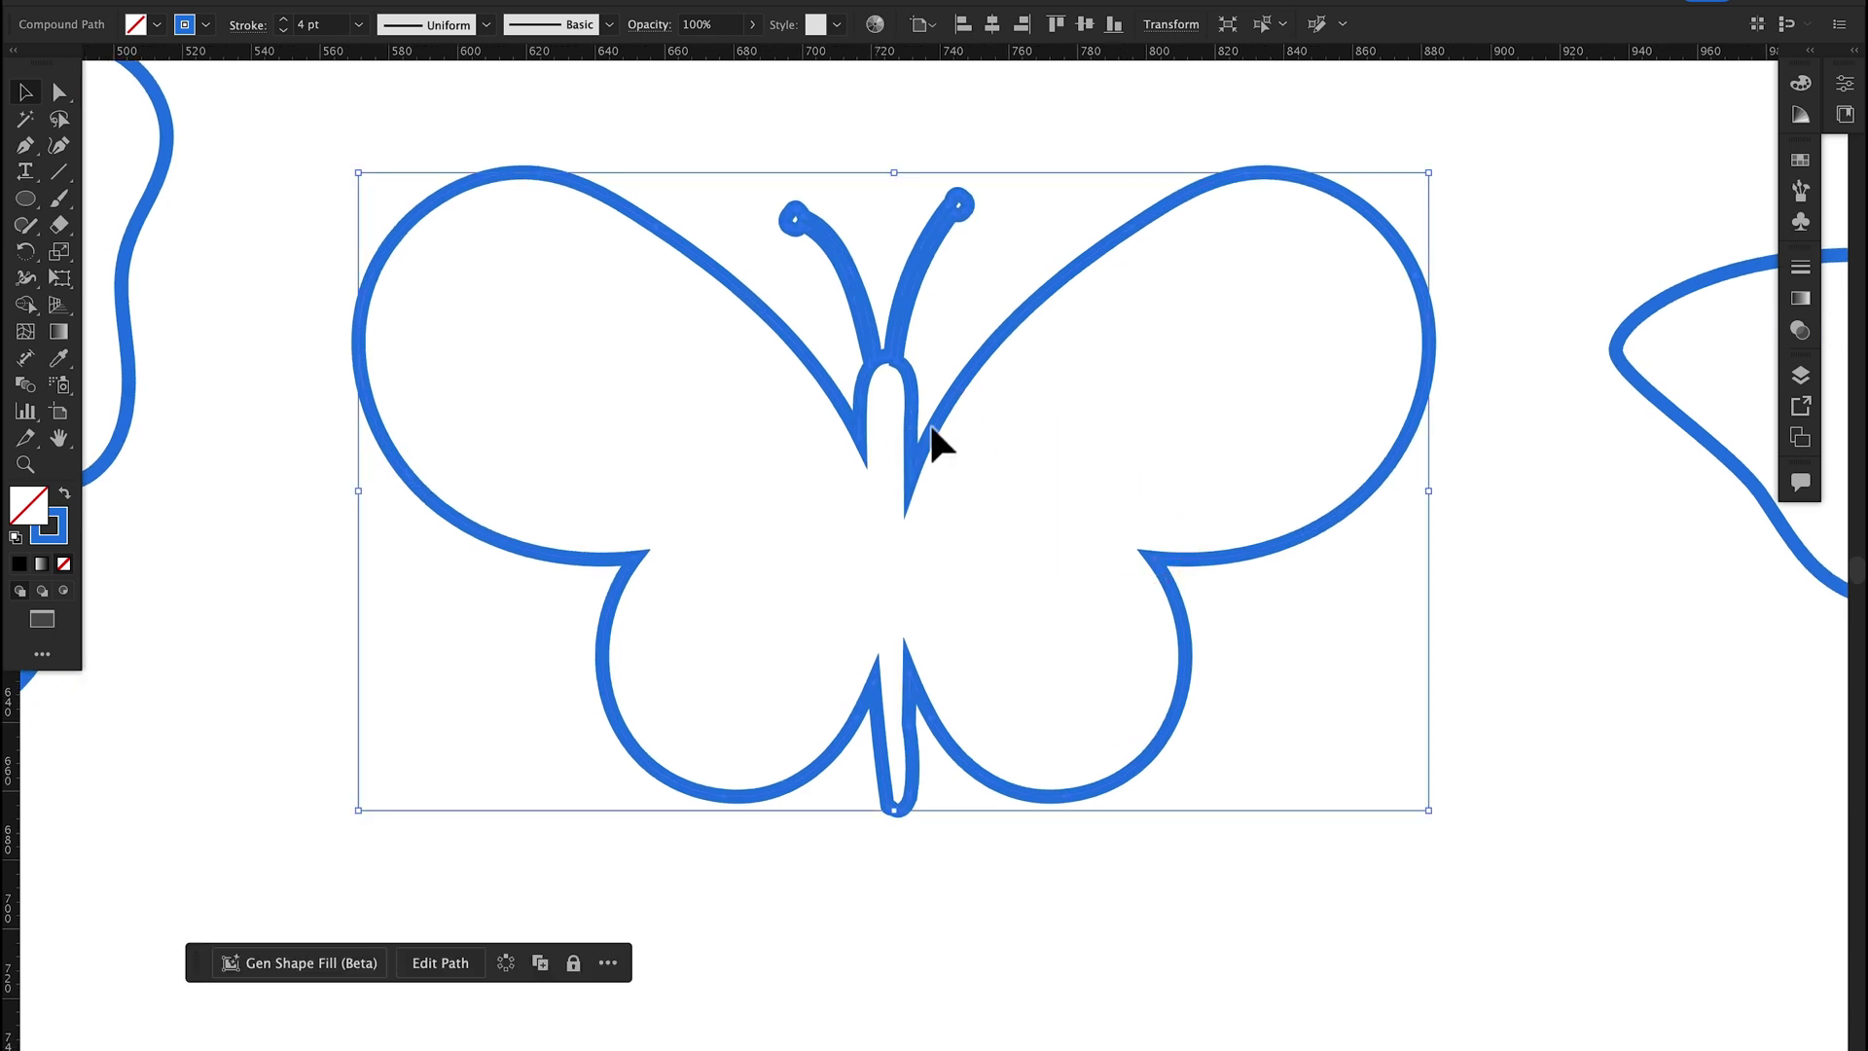
left_click_drag(924, 450, 908, 467)
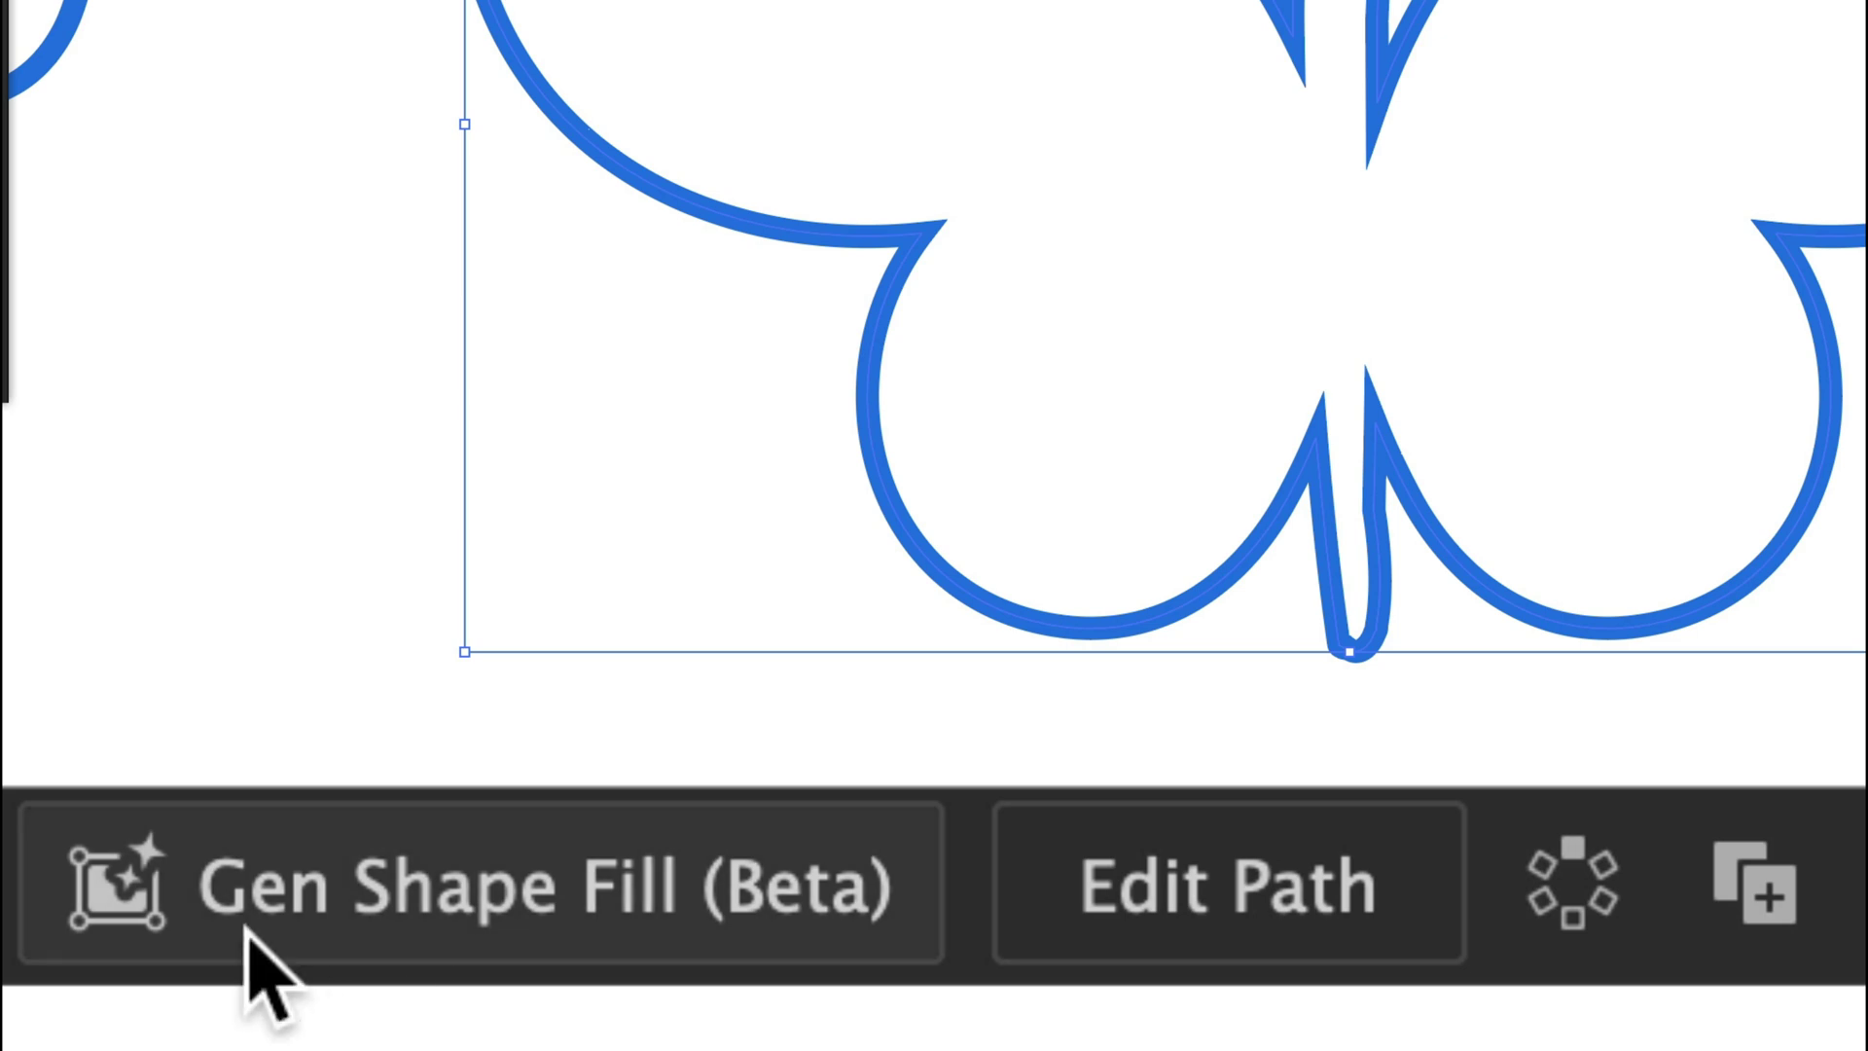
Start a Gen Shape Fill on the butterfly outline with the prompt 'Spring Flower and Leaves'
mouse_move(246, 929)
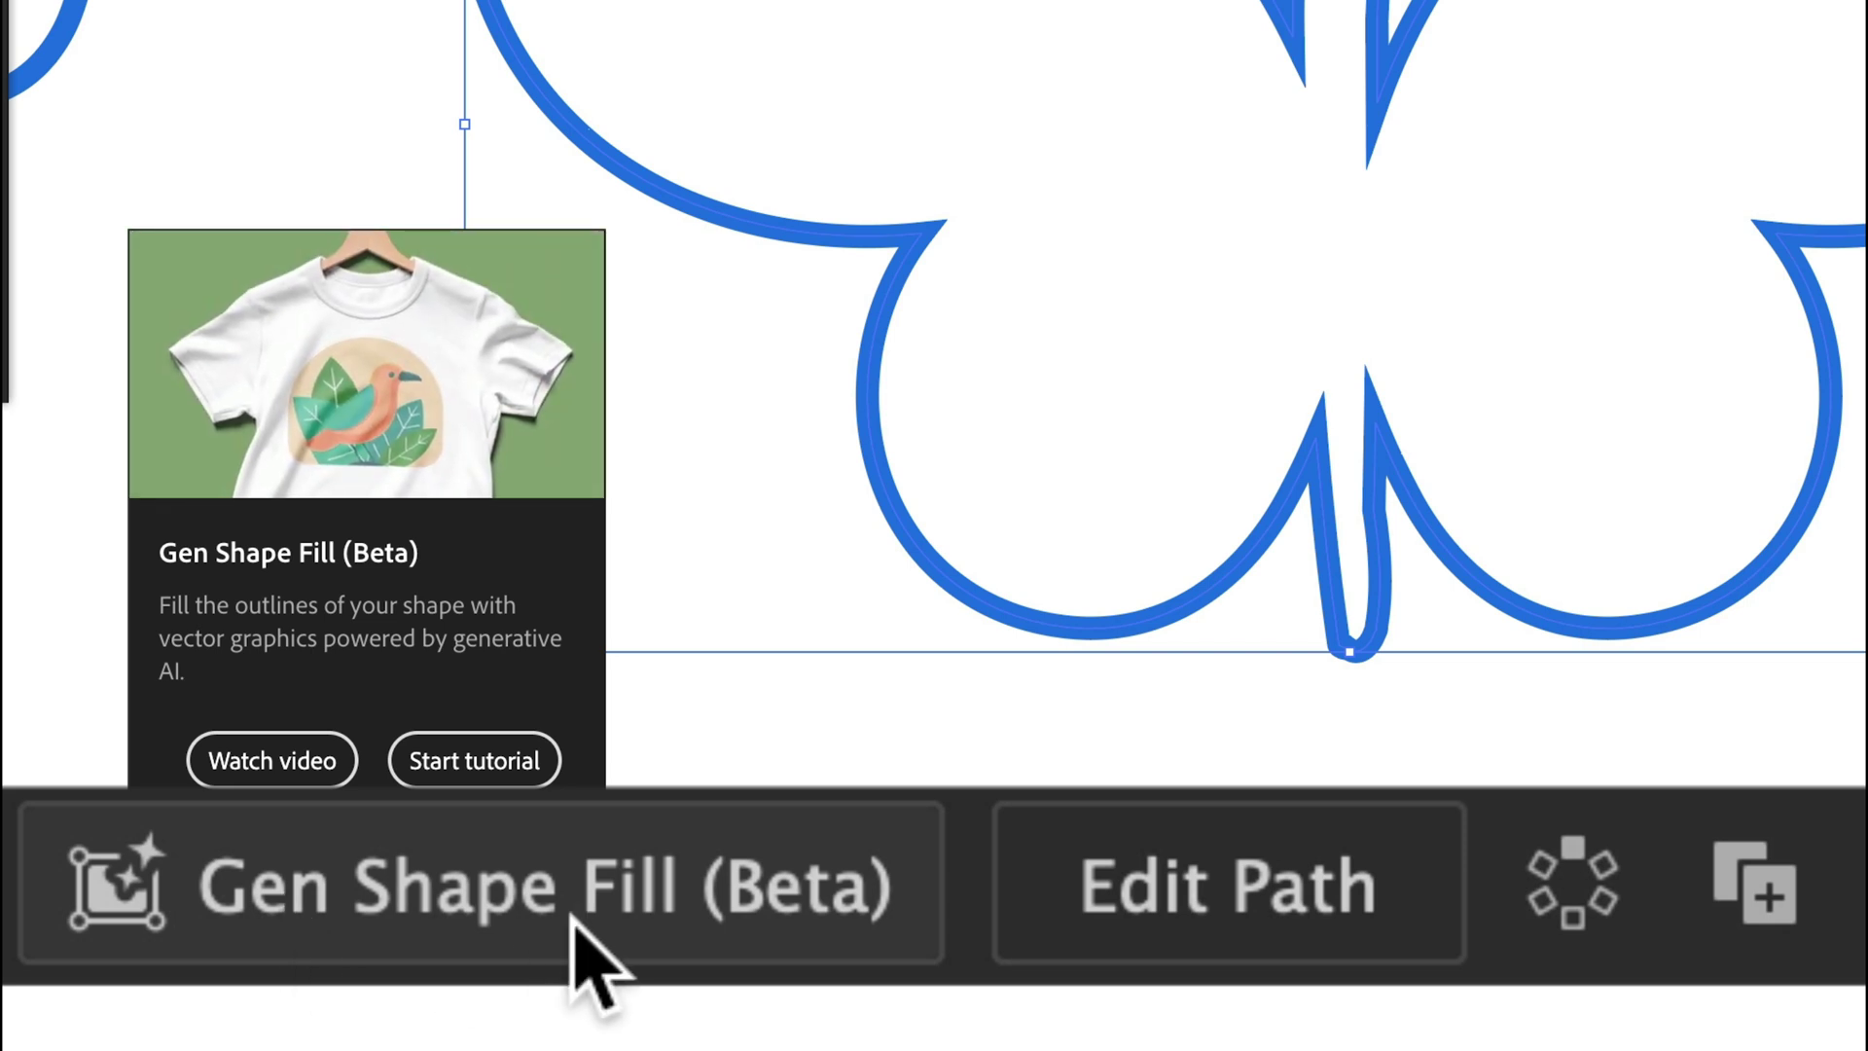
left_click(353, 896)
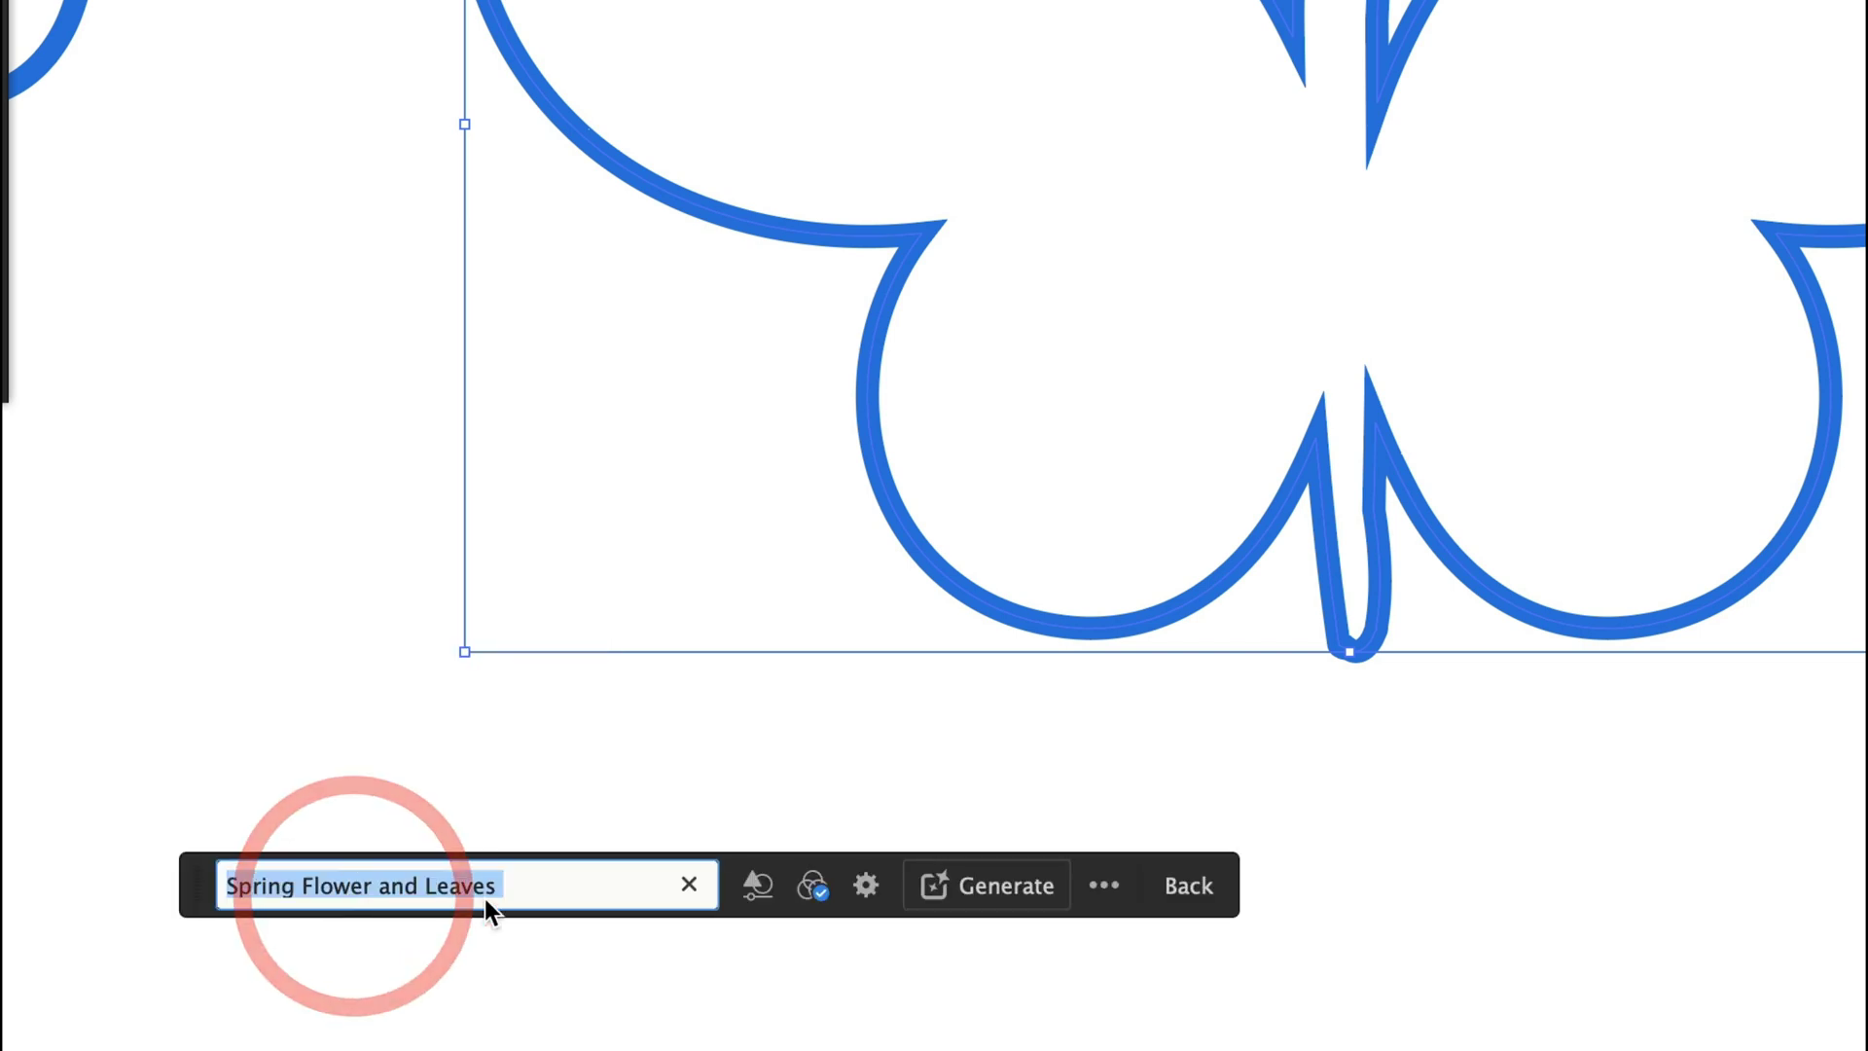
left_click(529, 882)
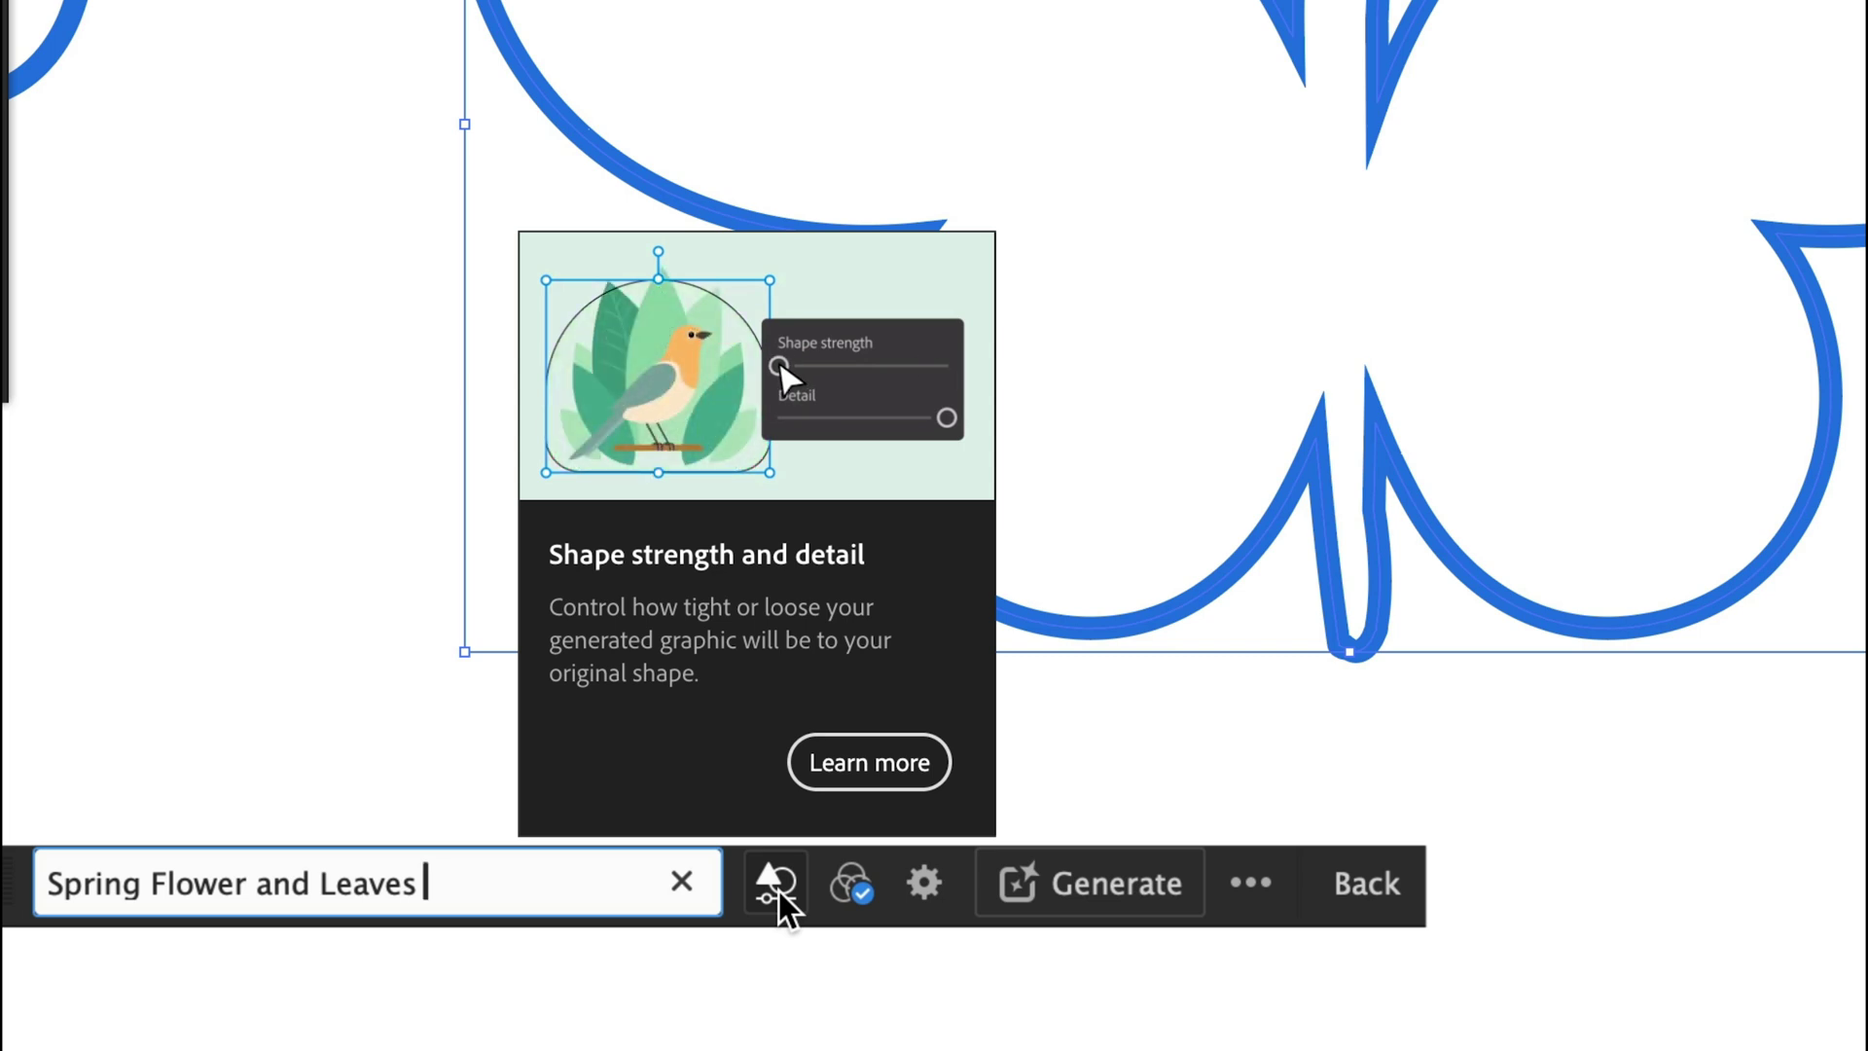
Raise the butterfly fill's Detail near Maximum, keeping Shape Strength at Tight and style reference on Auto
left_click(778, 891)
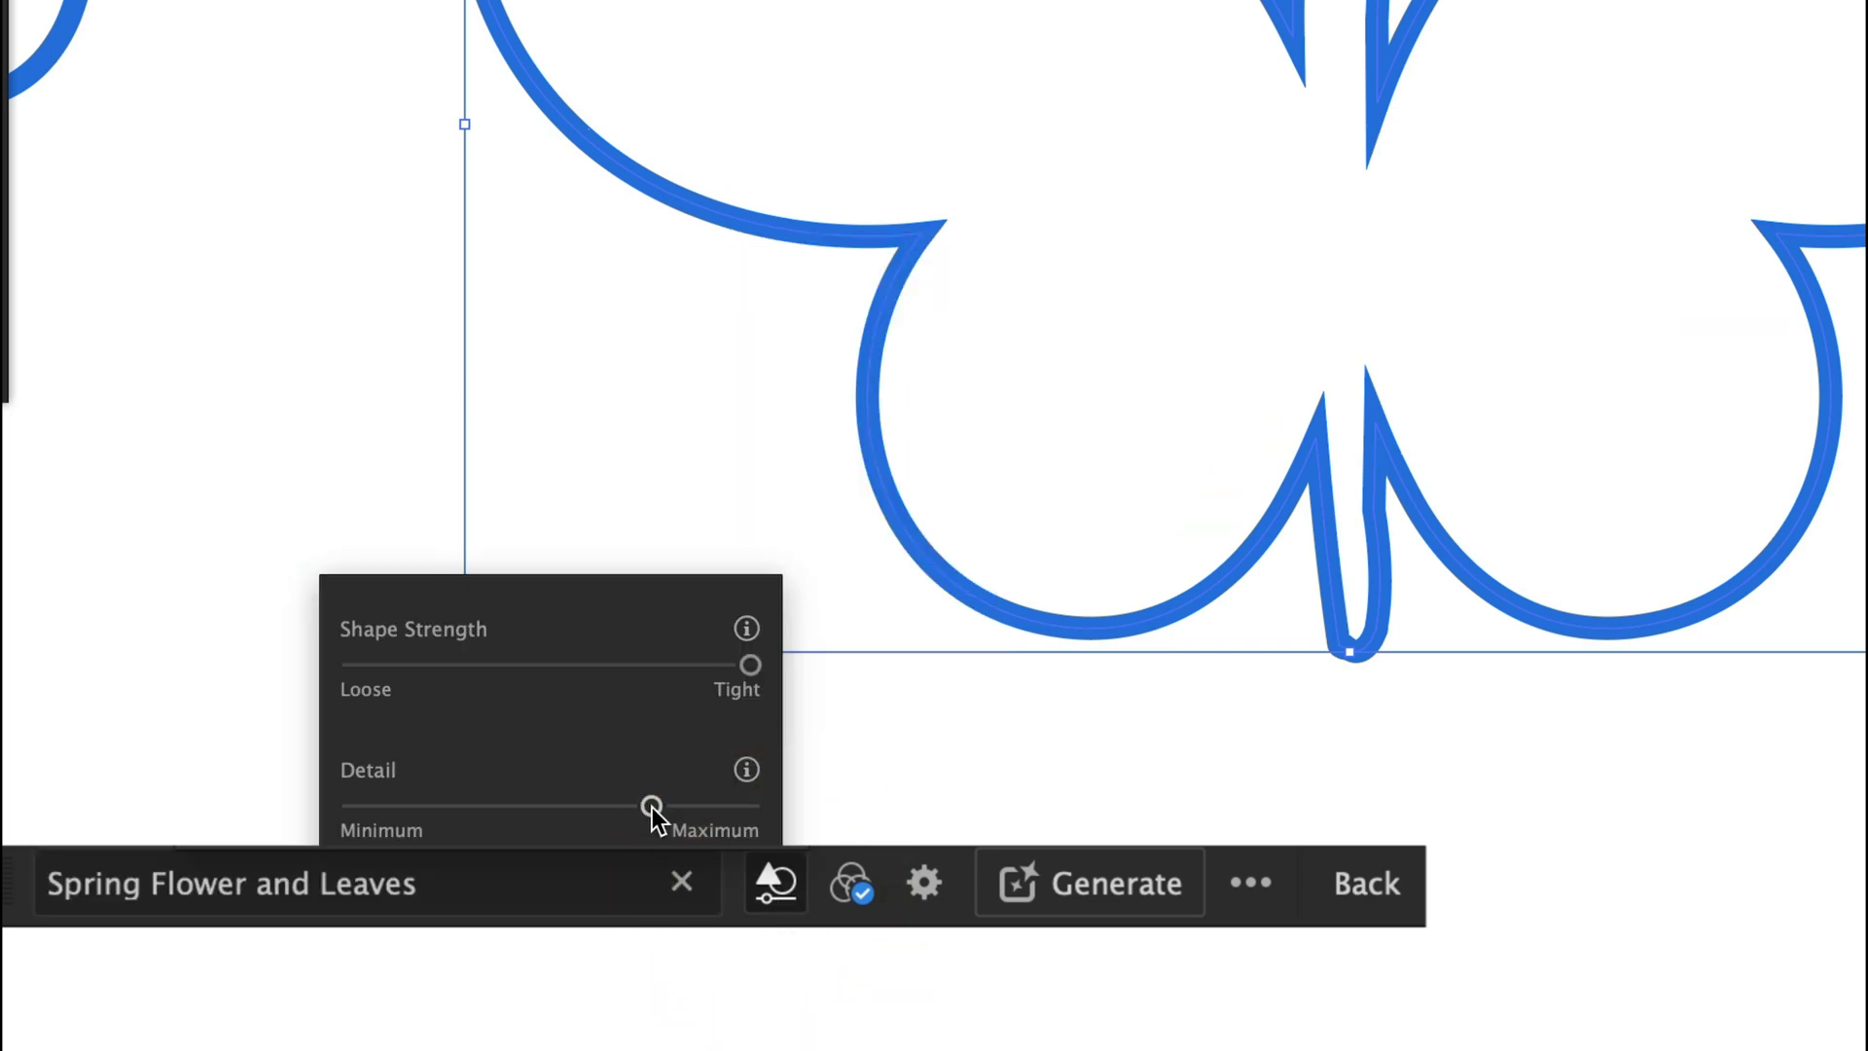
left_click_drag(551, 814, 638, 808)
left_click(789, 891)
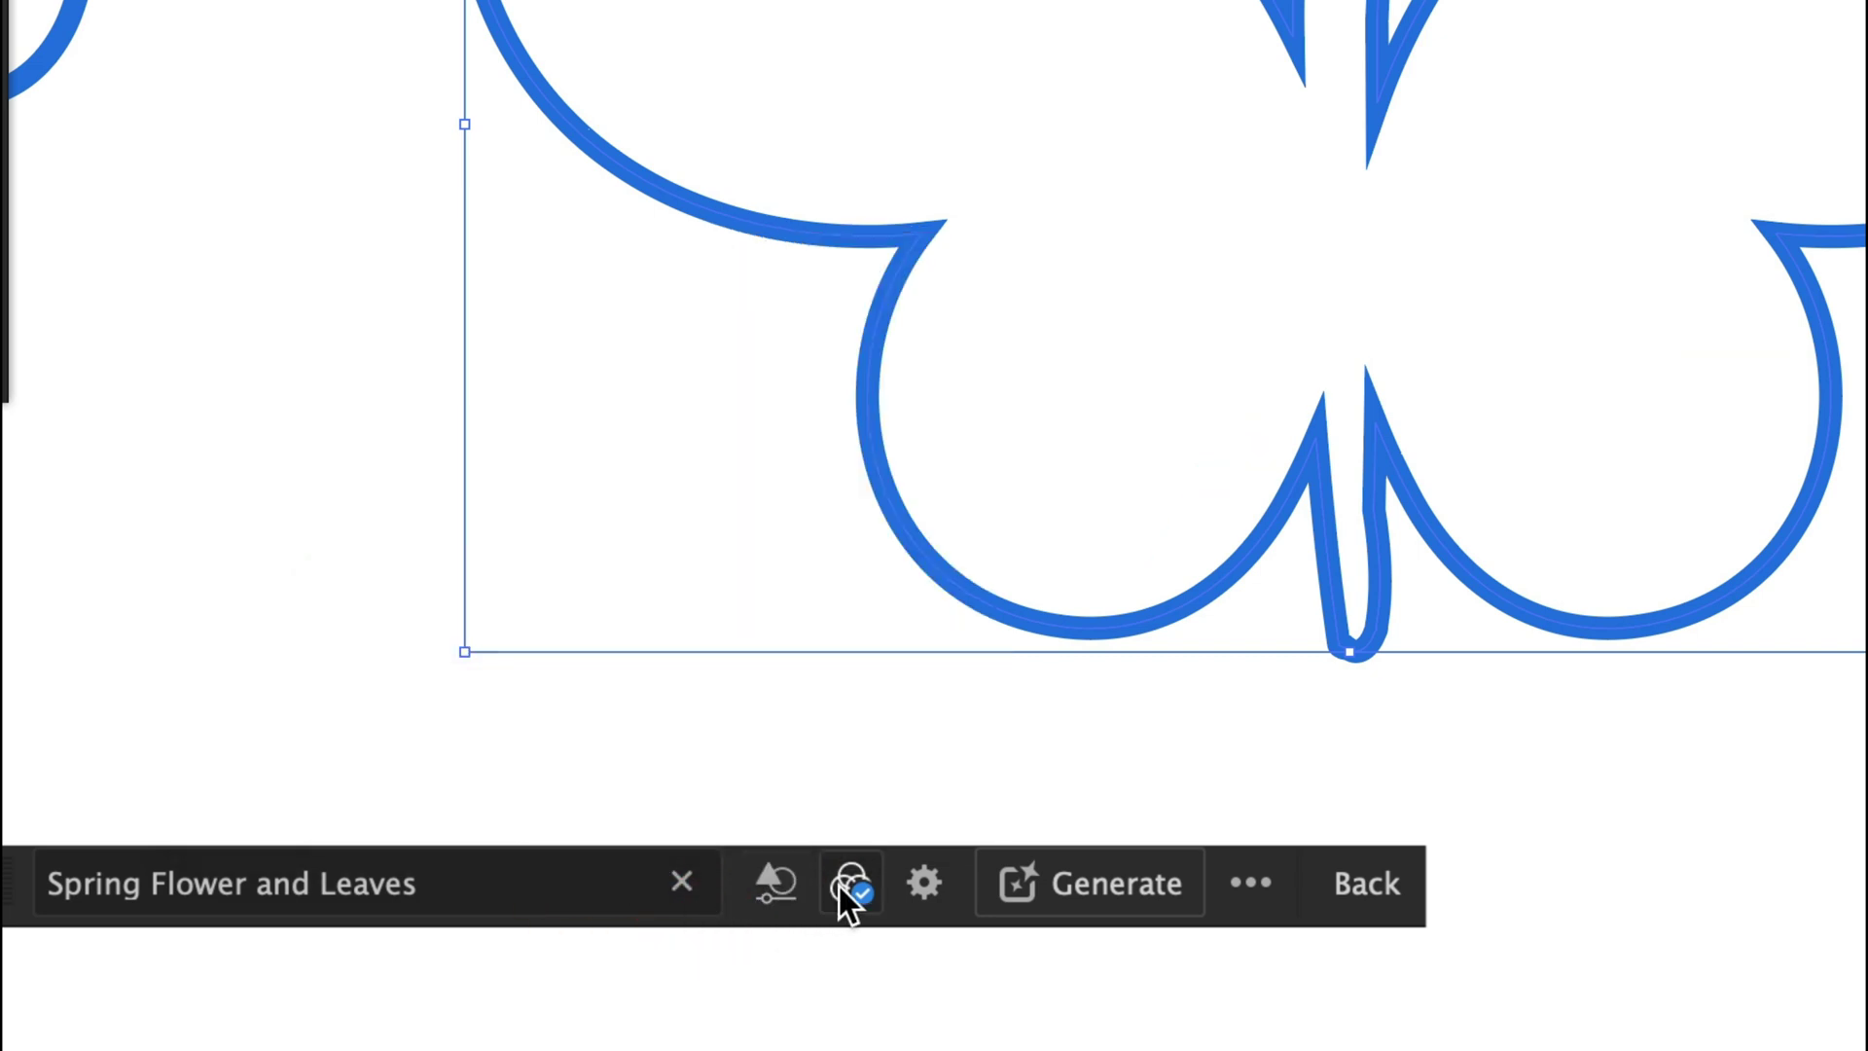
left_click(850, 891)
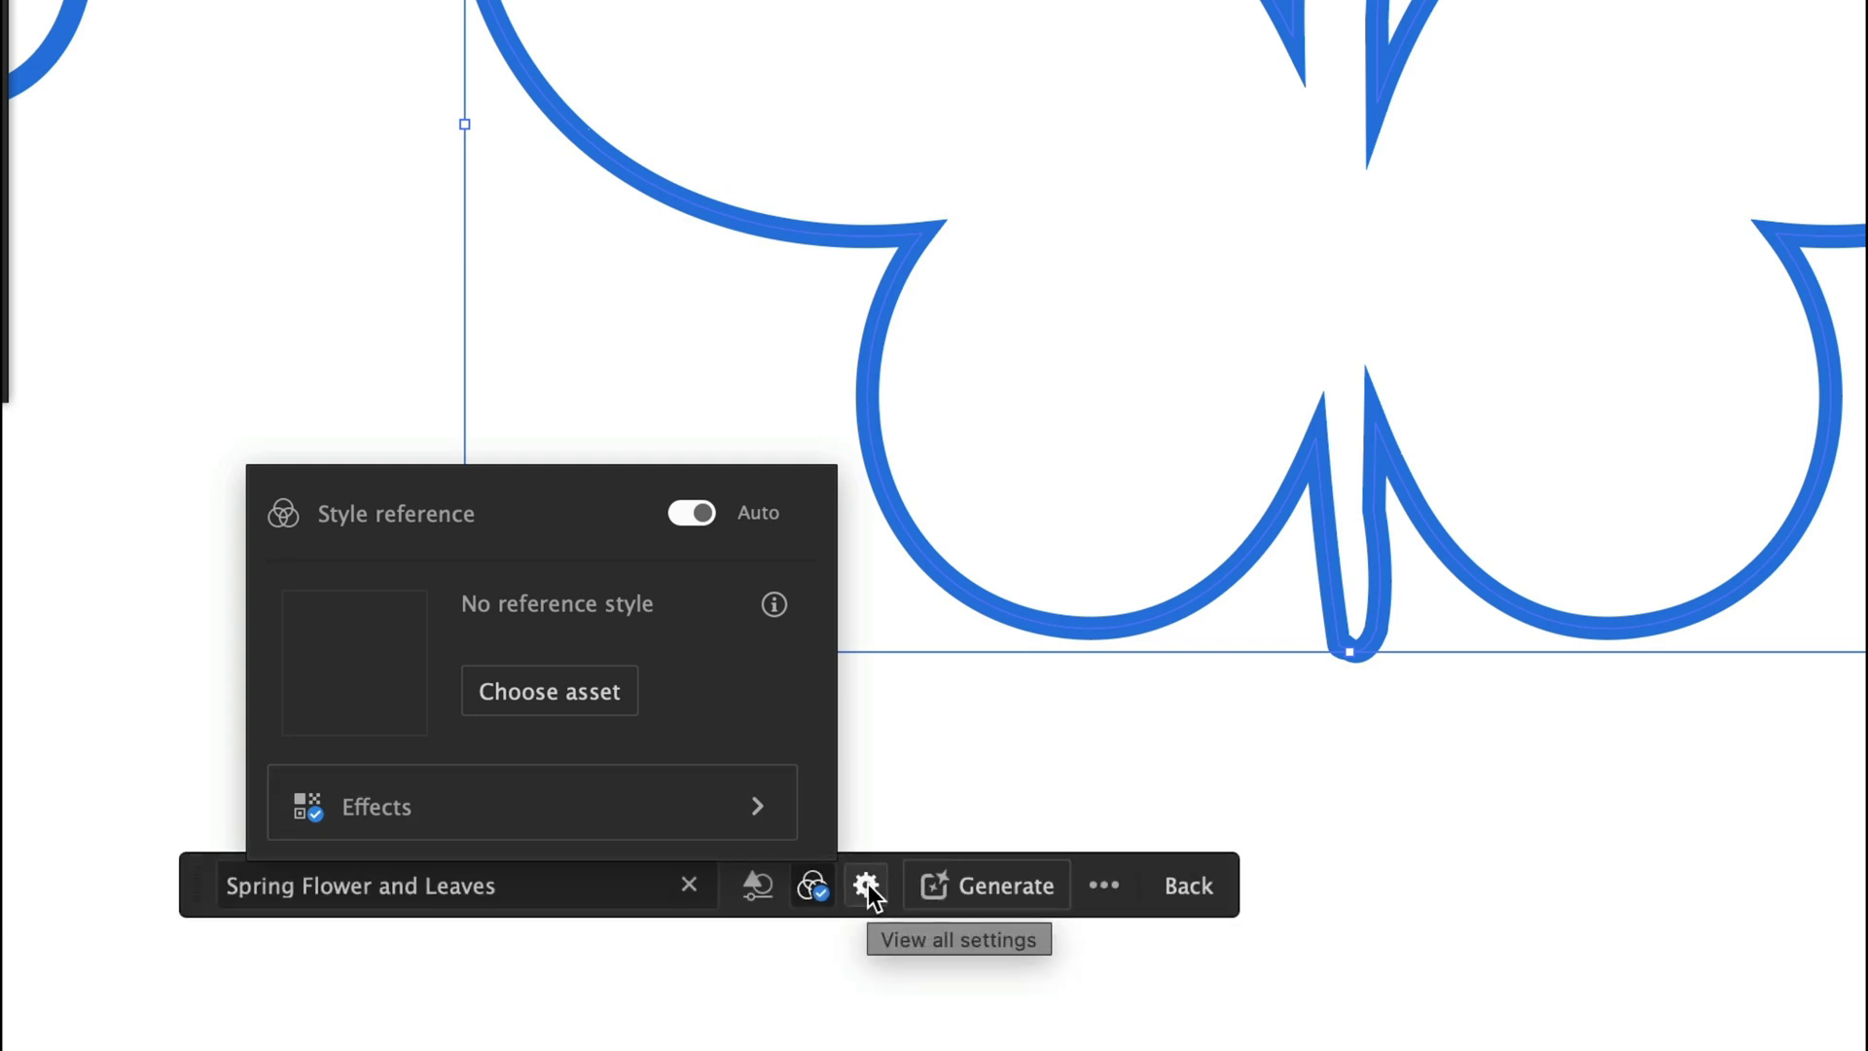
left_click(868, 884)
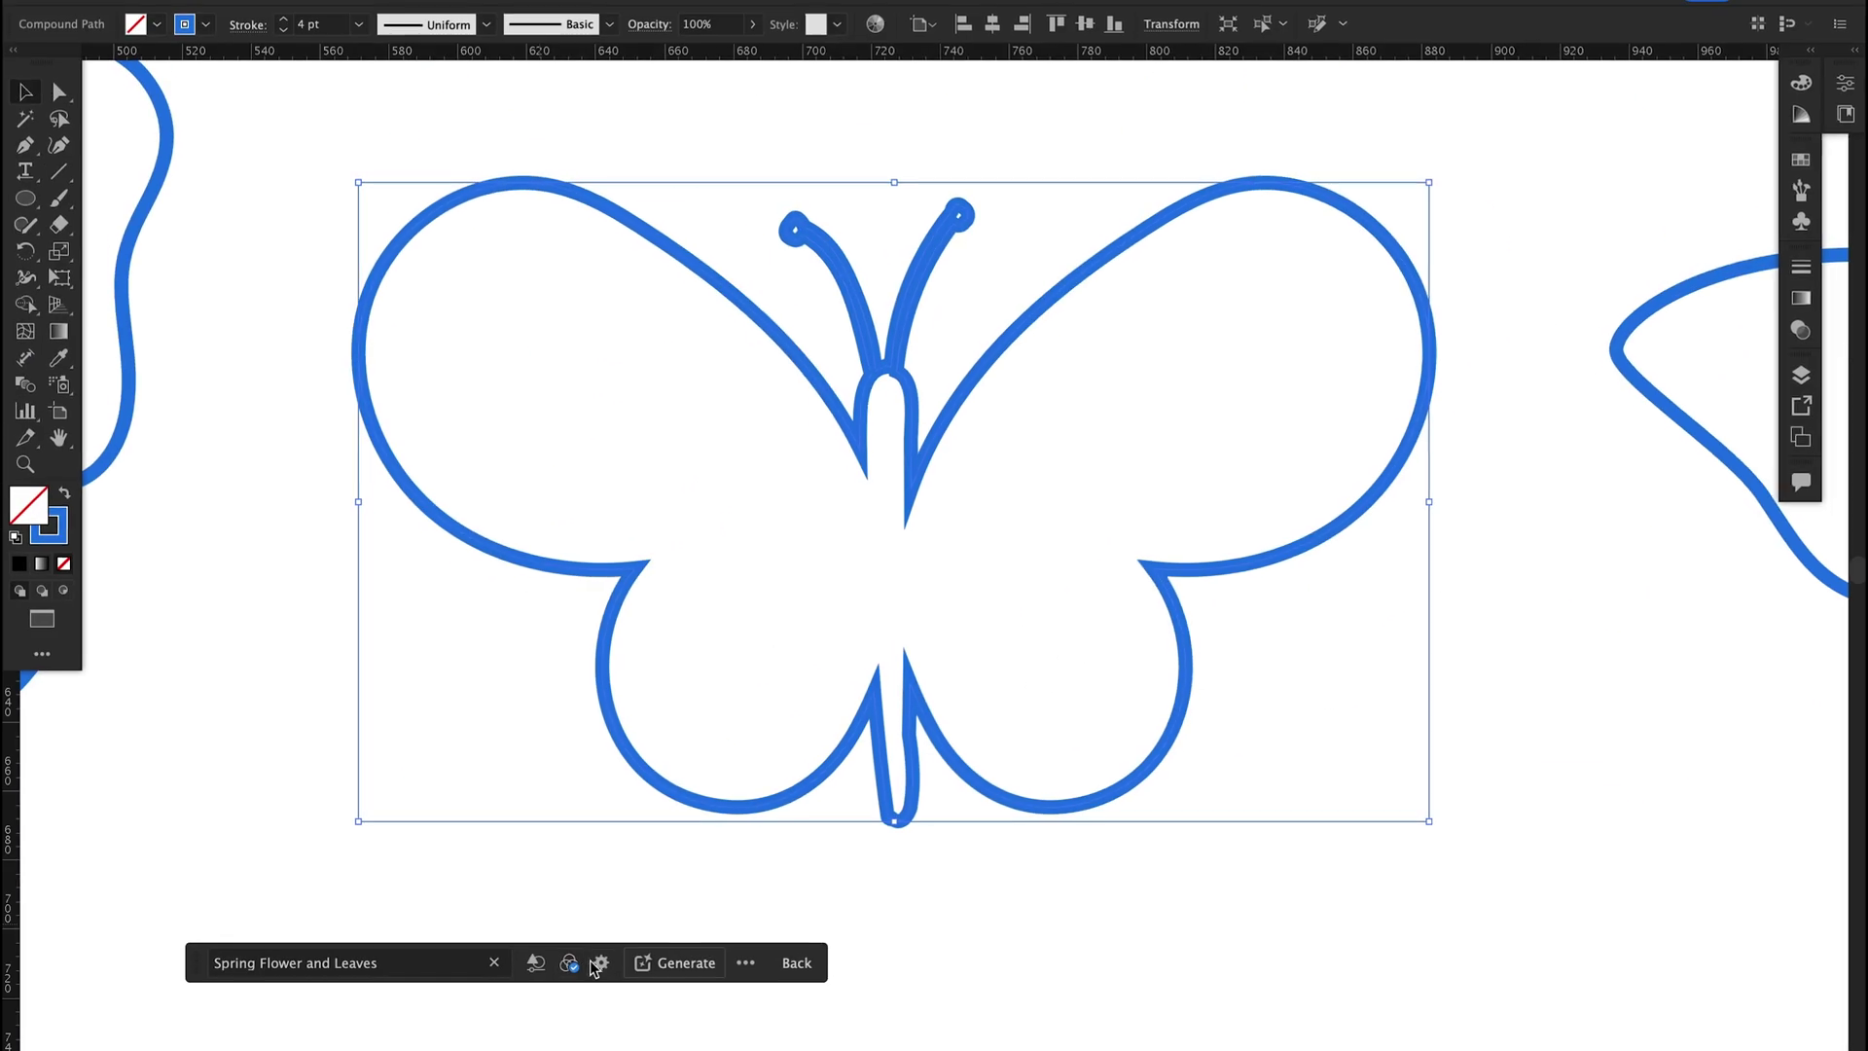
Review effects and Vibrant color in the full settings, then generate the 'Spring Flower and Leaves' butterfly fill
left_click(603, 963)
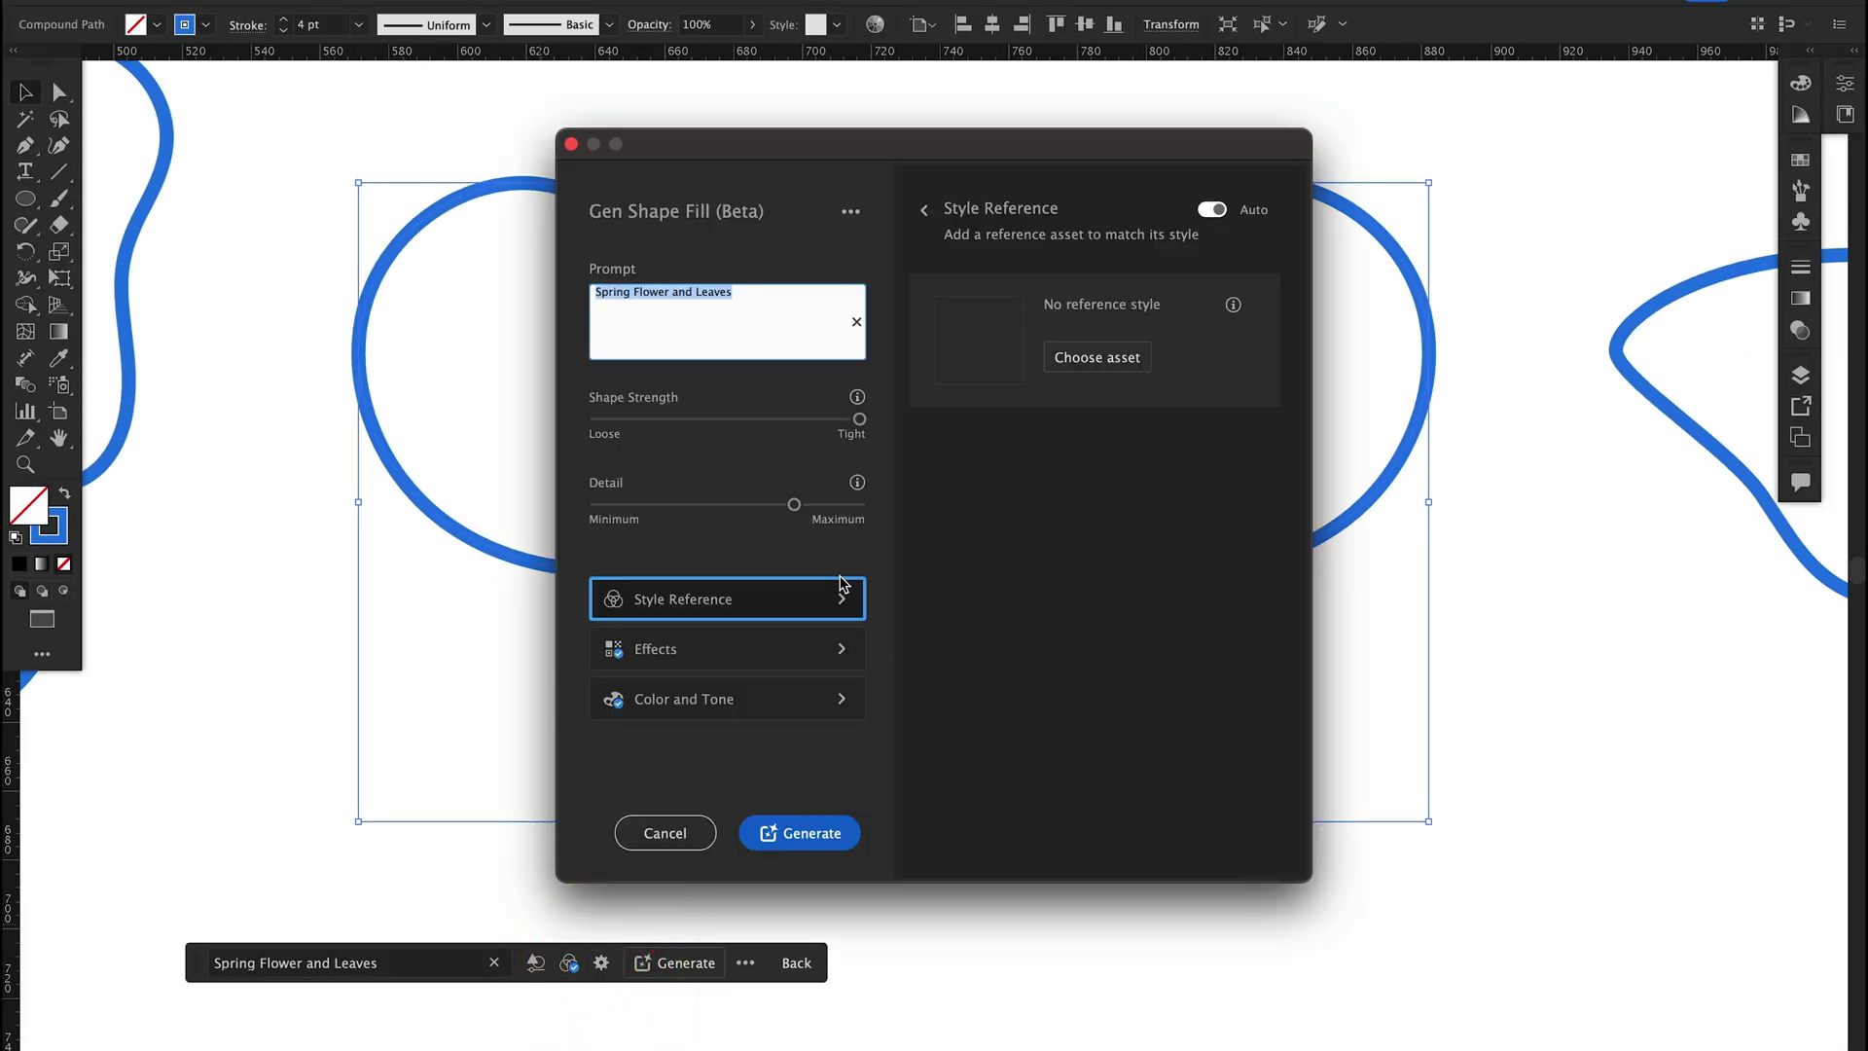
left_click(762, 302)
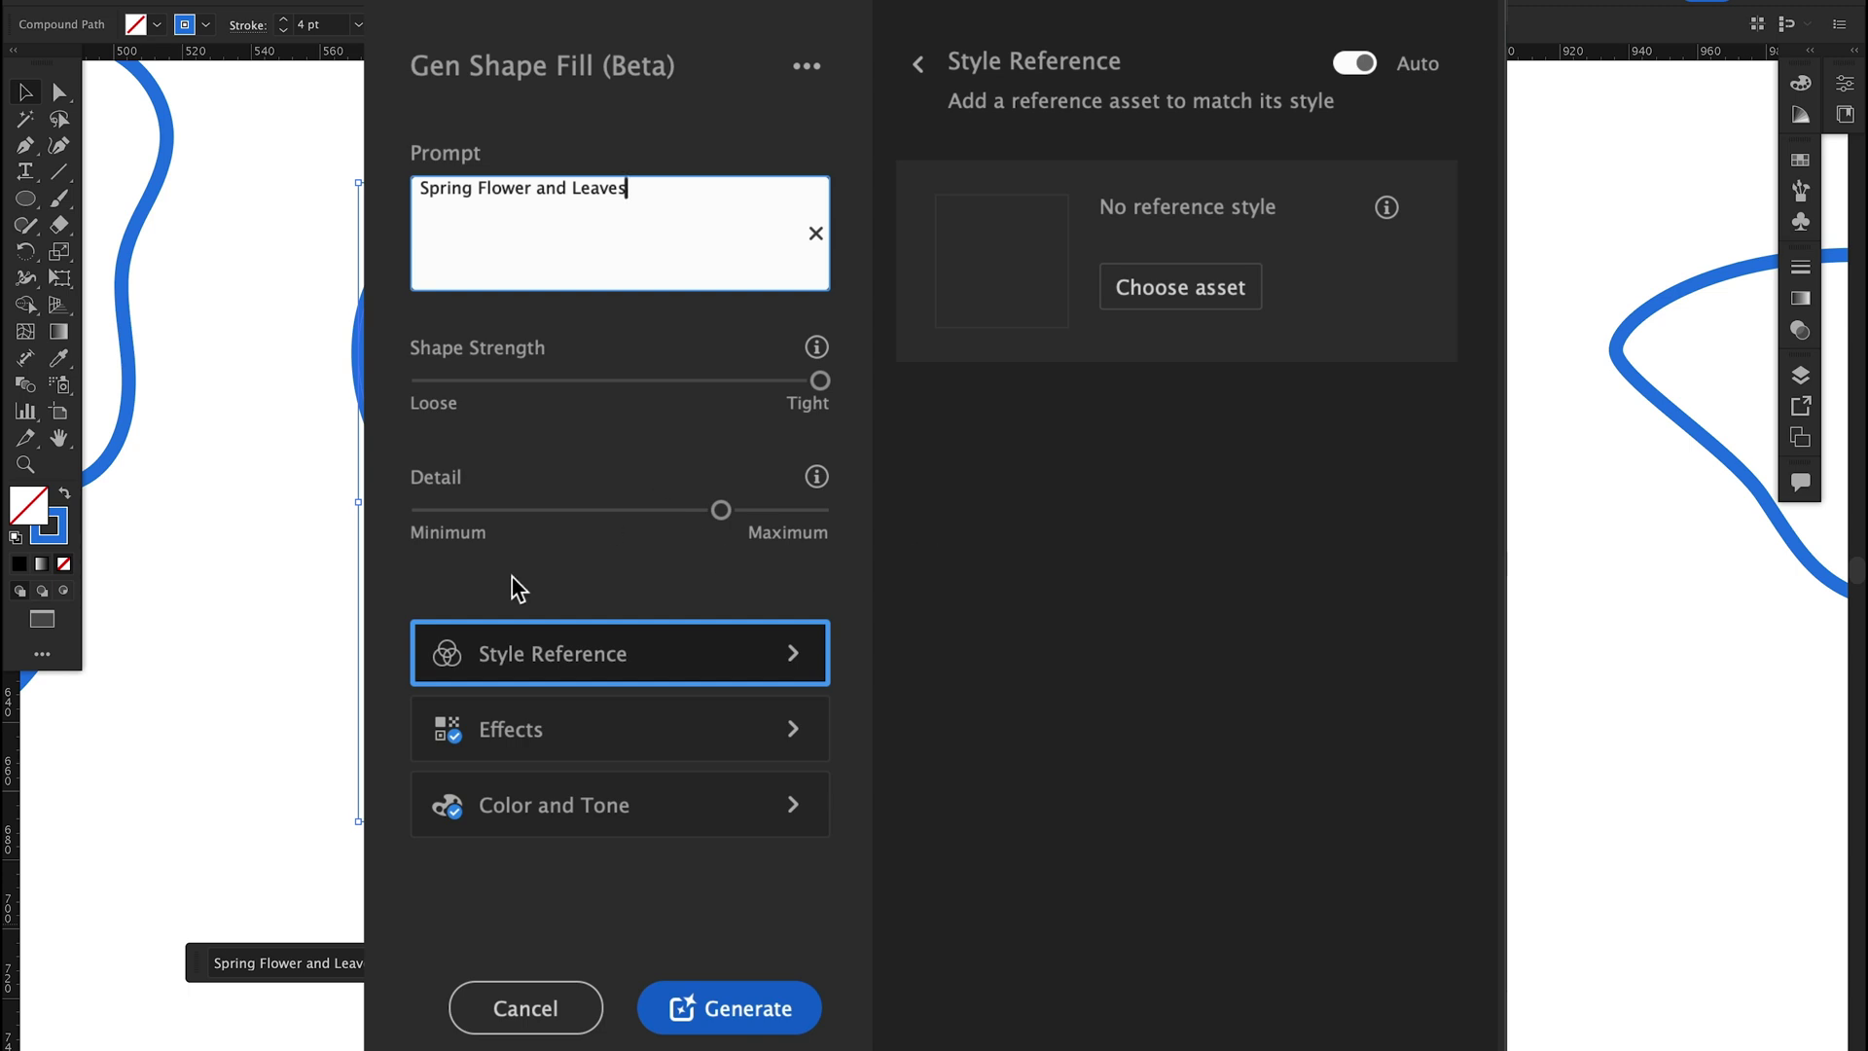
left_click(613, 725)
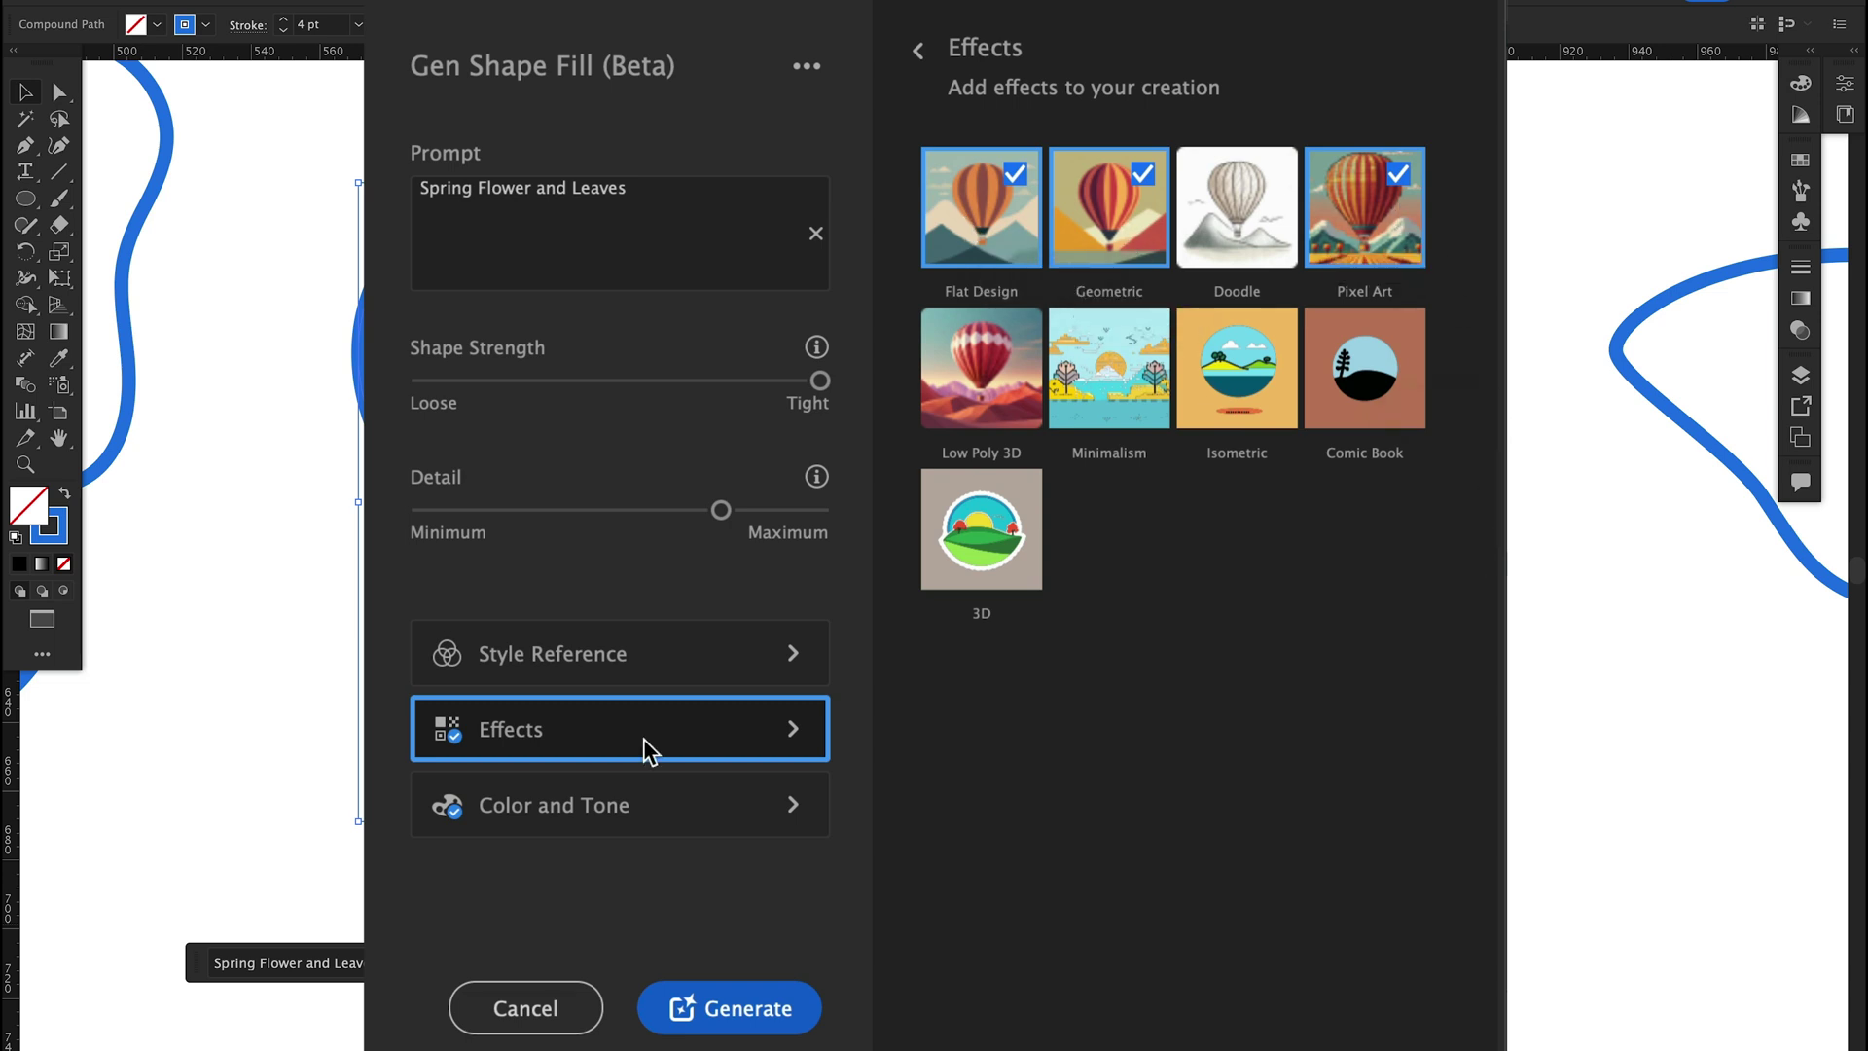
left_click(688, 815)
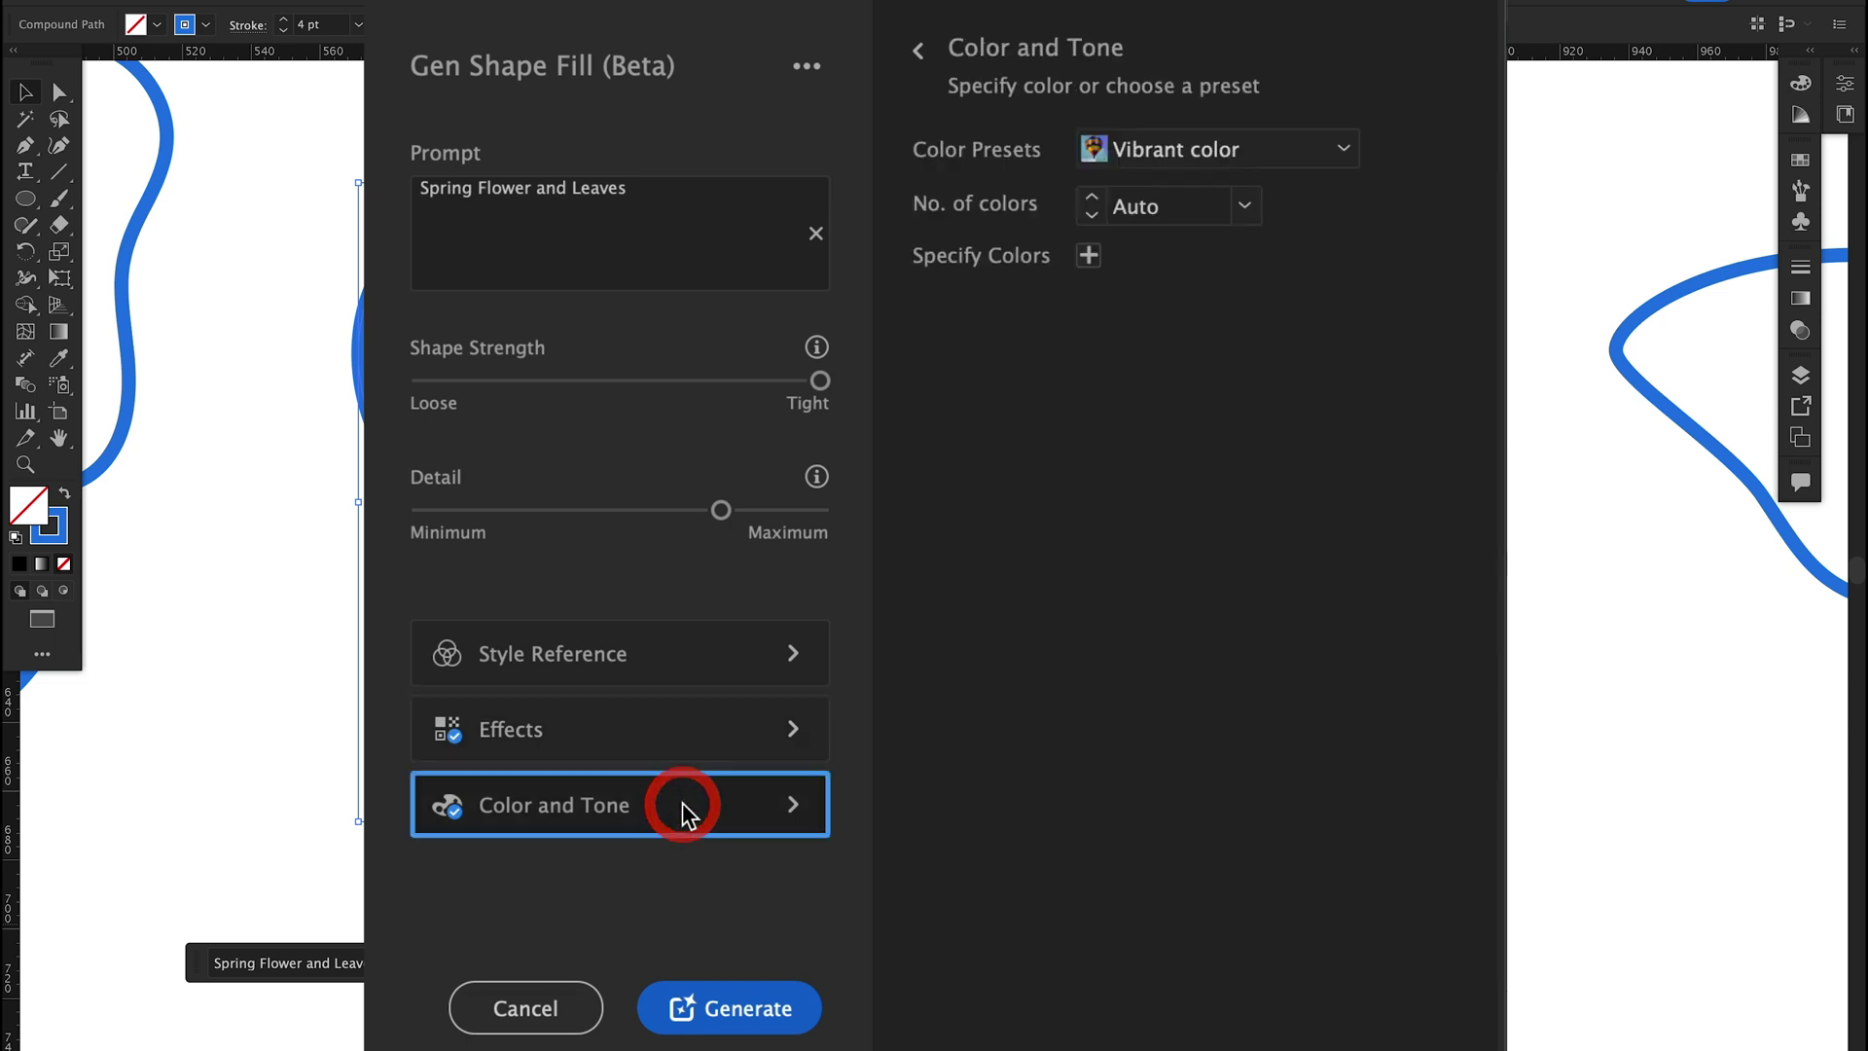
left_click(734, 1012)
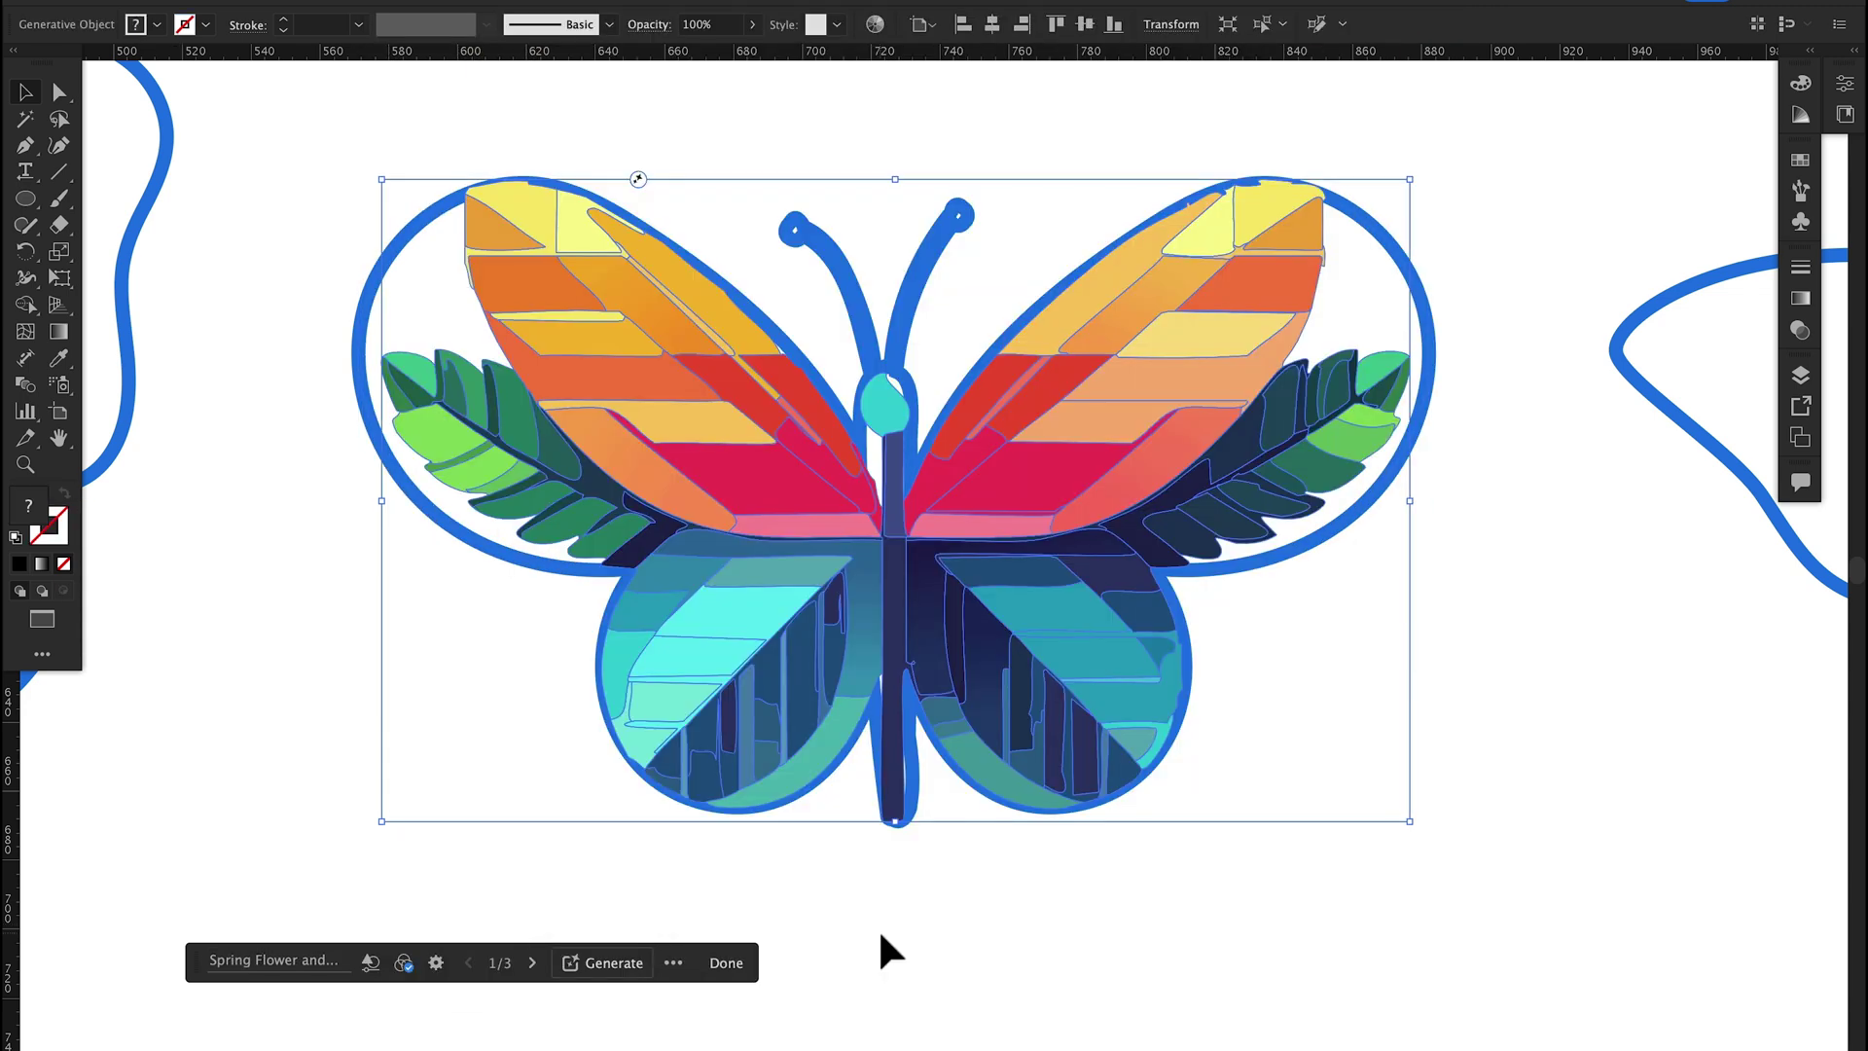
left_click(878, 926)
left_click(882, 711)
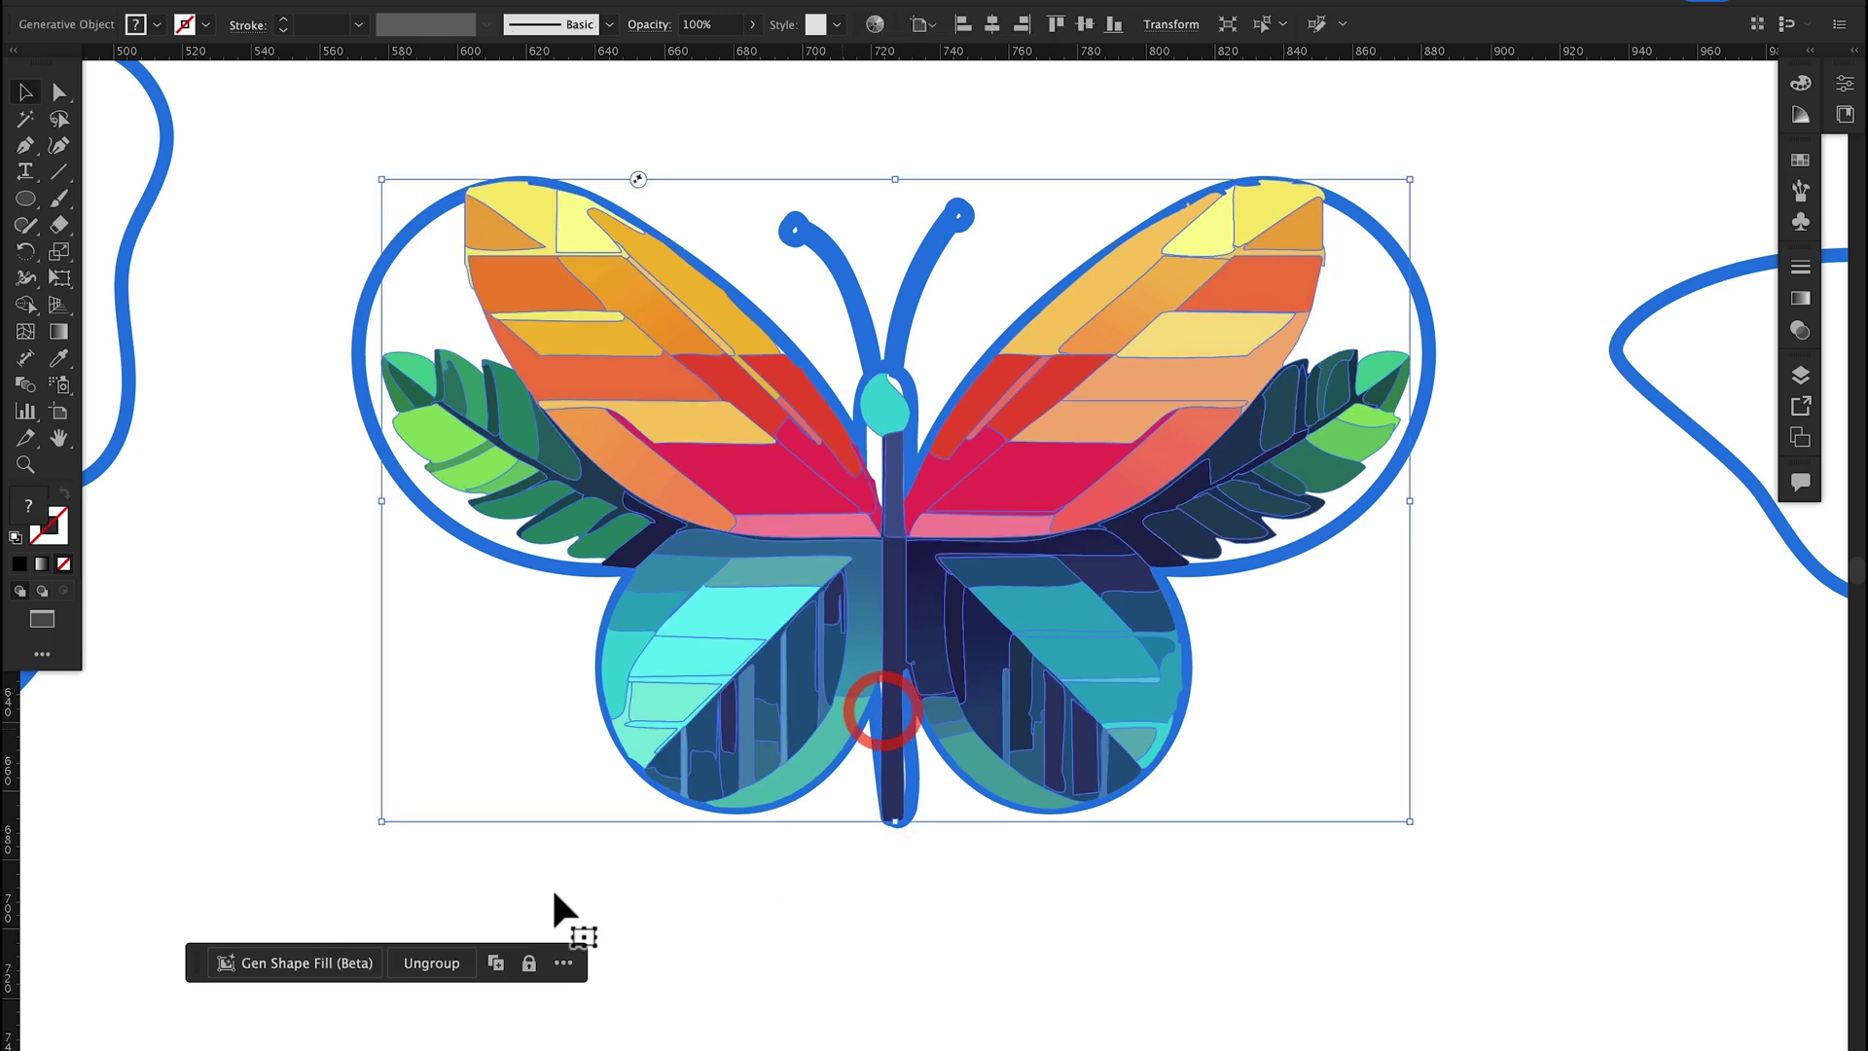
Switch the generated butterfly fill to its second variation from the Properties panel
left_click(759, 938)
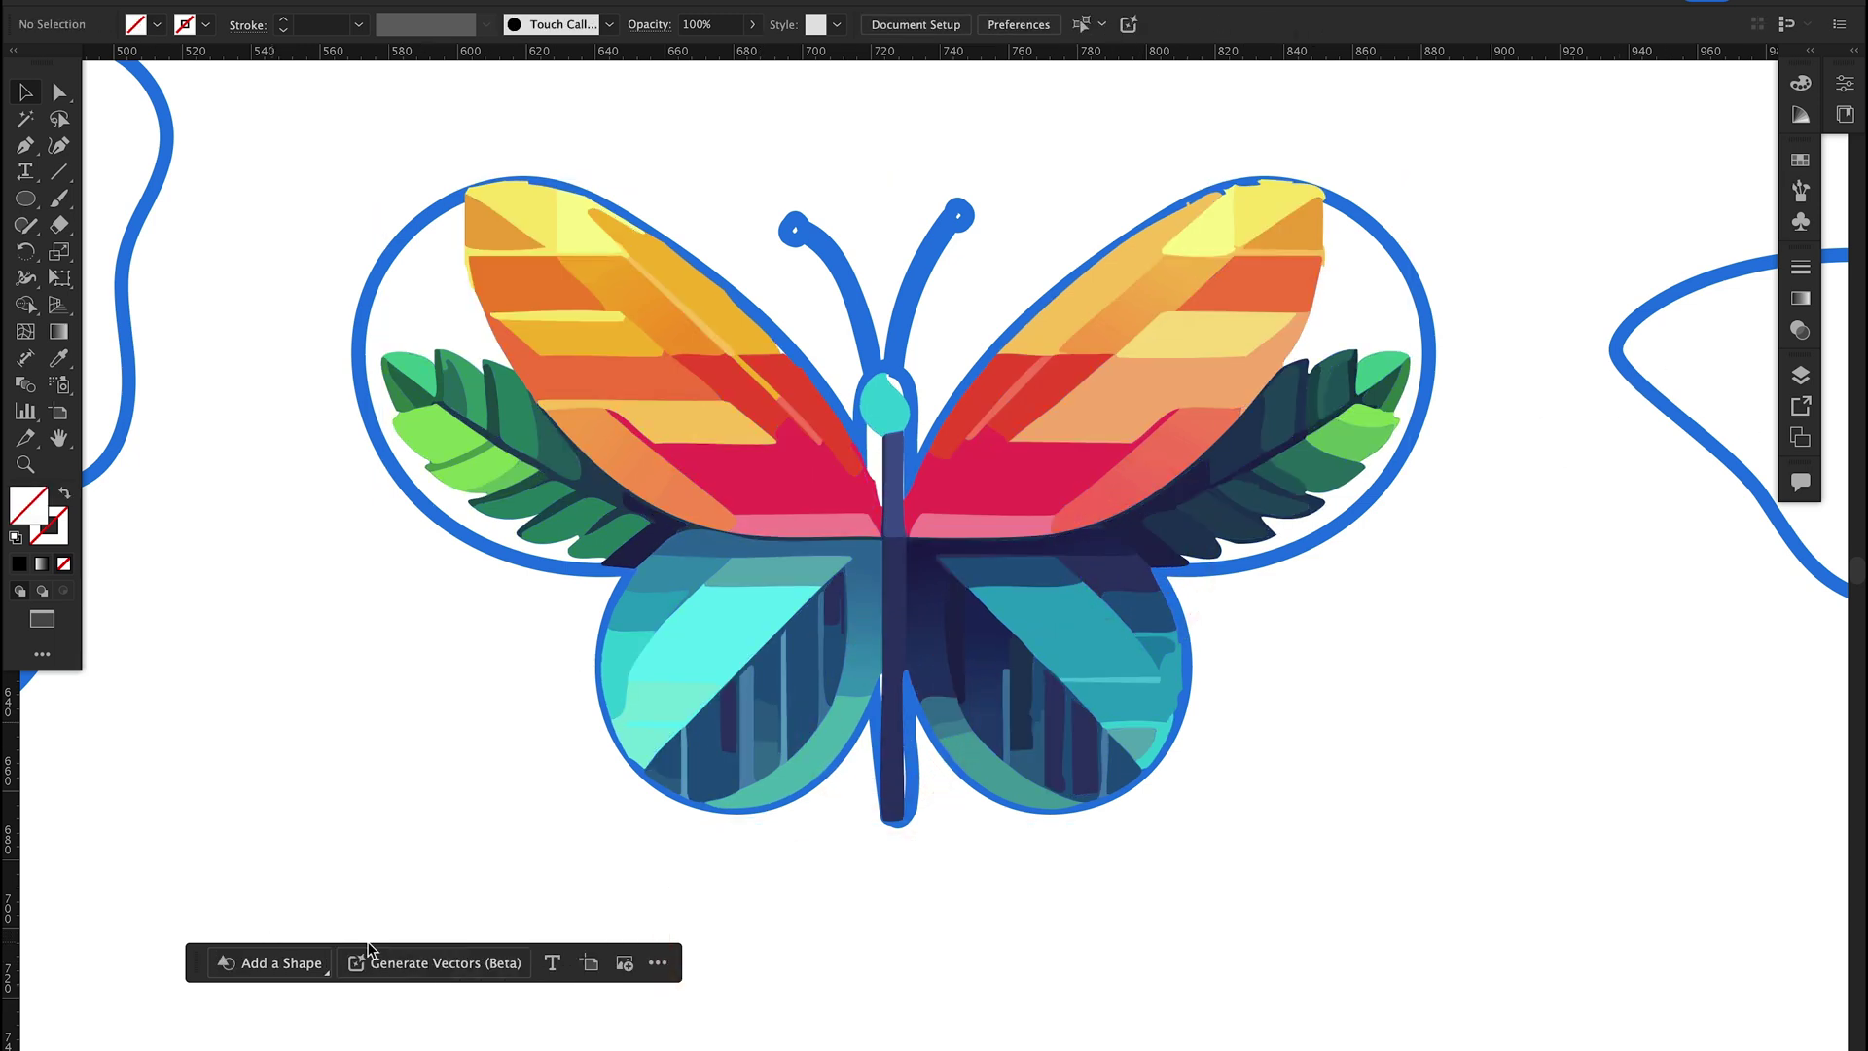
left_click(708, 553)
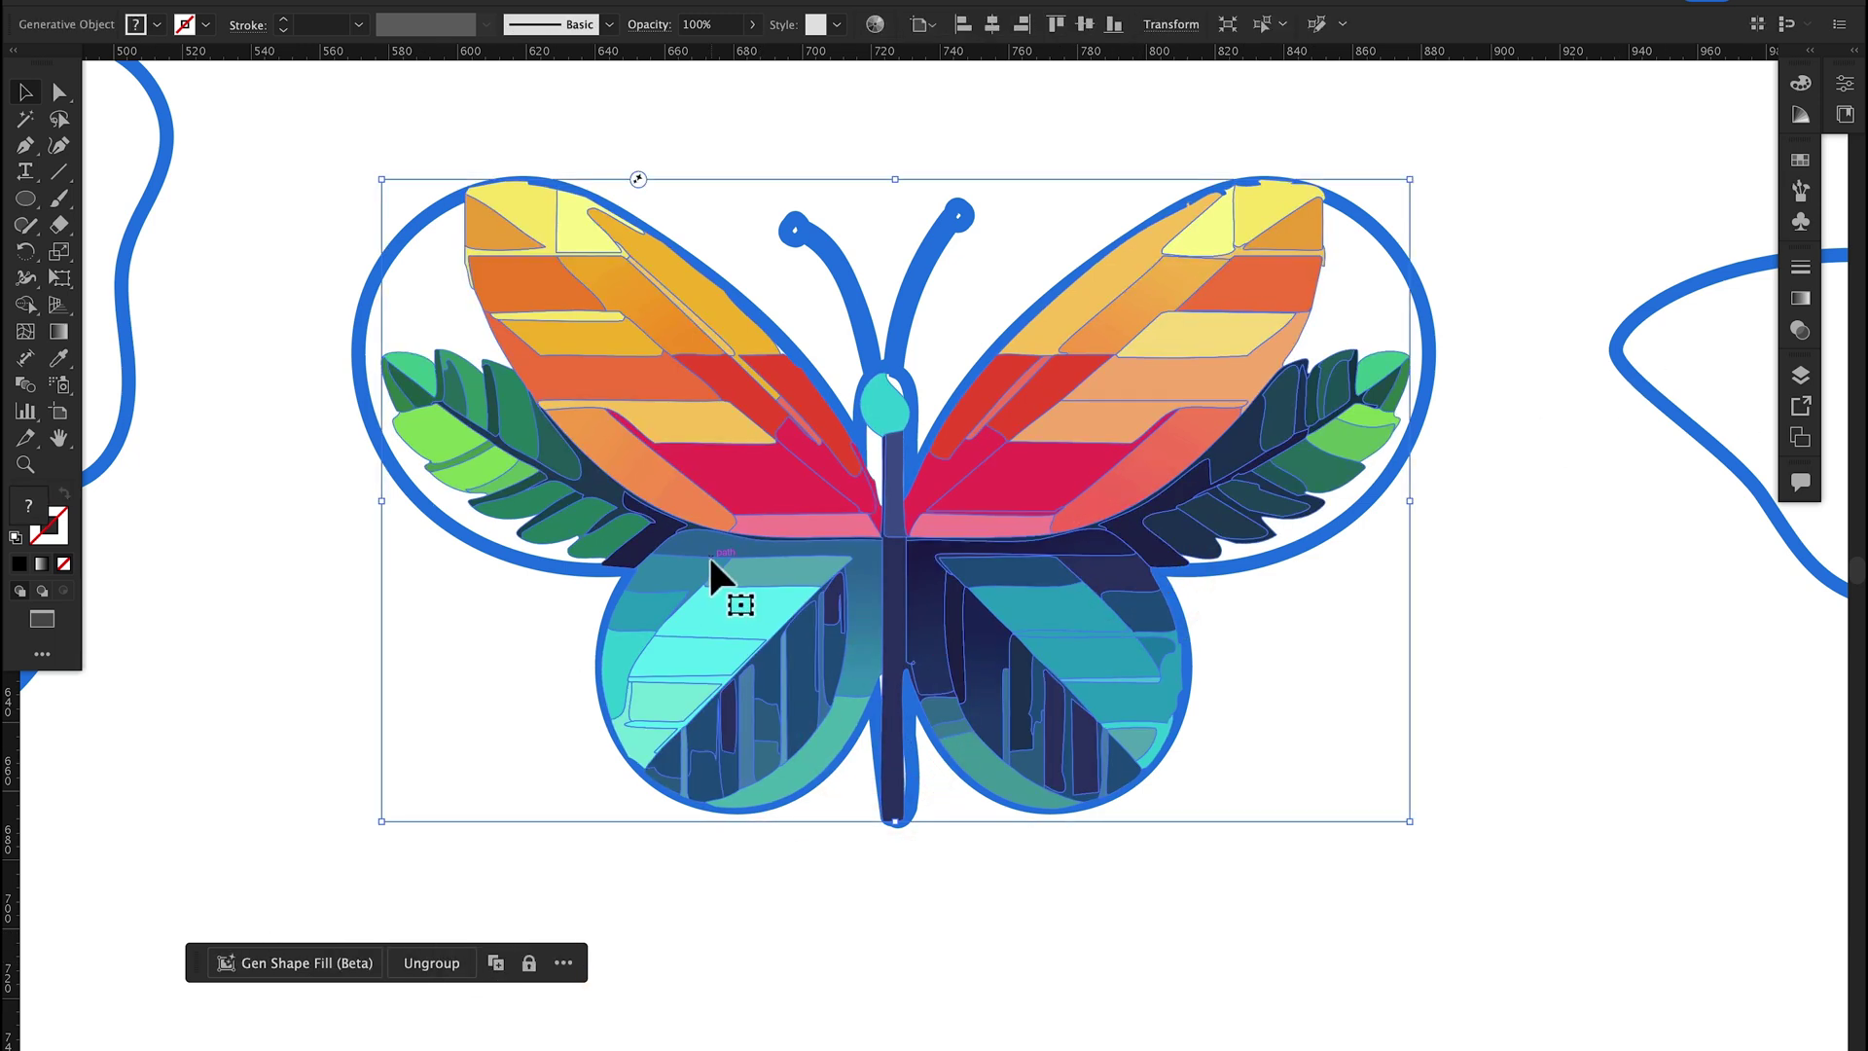
left_click(1847, 78)
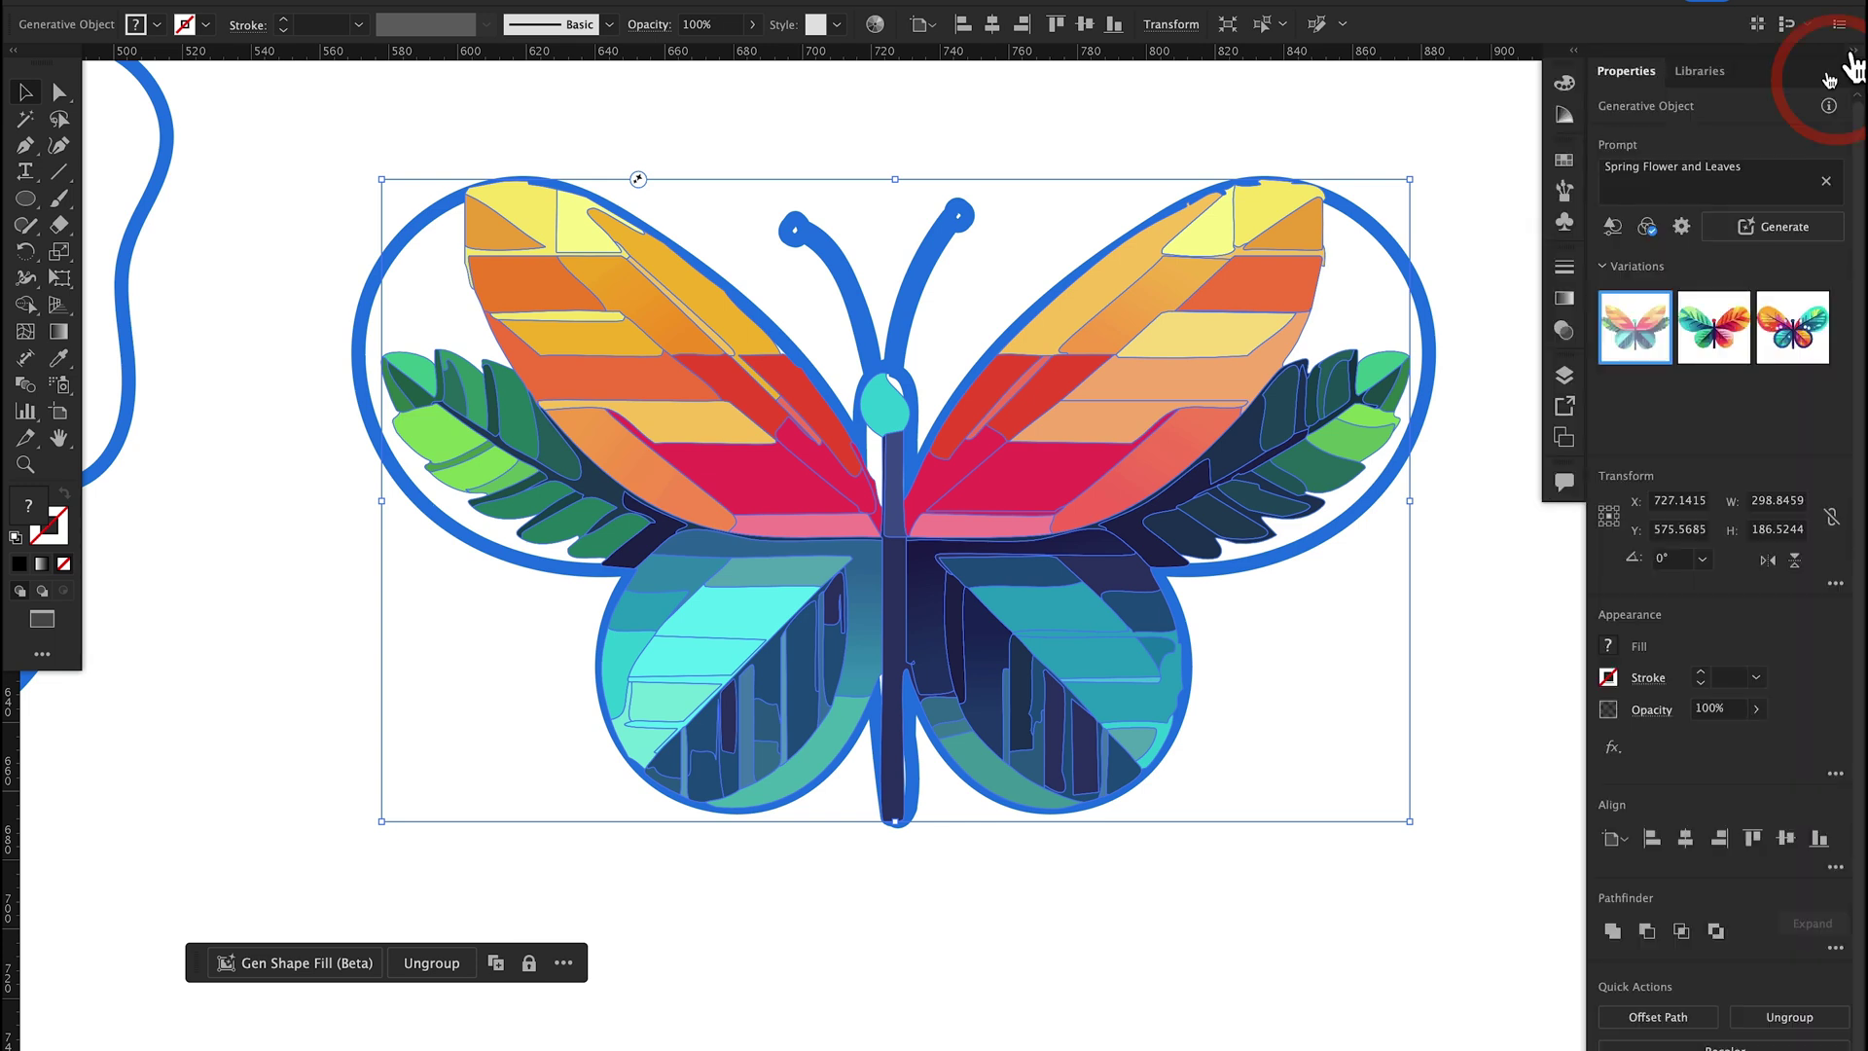
left_click(1703, 345)
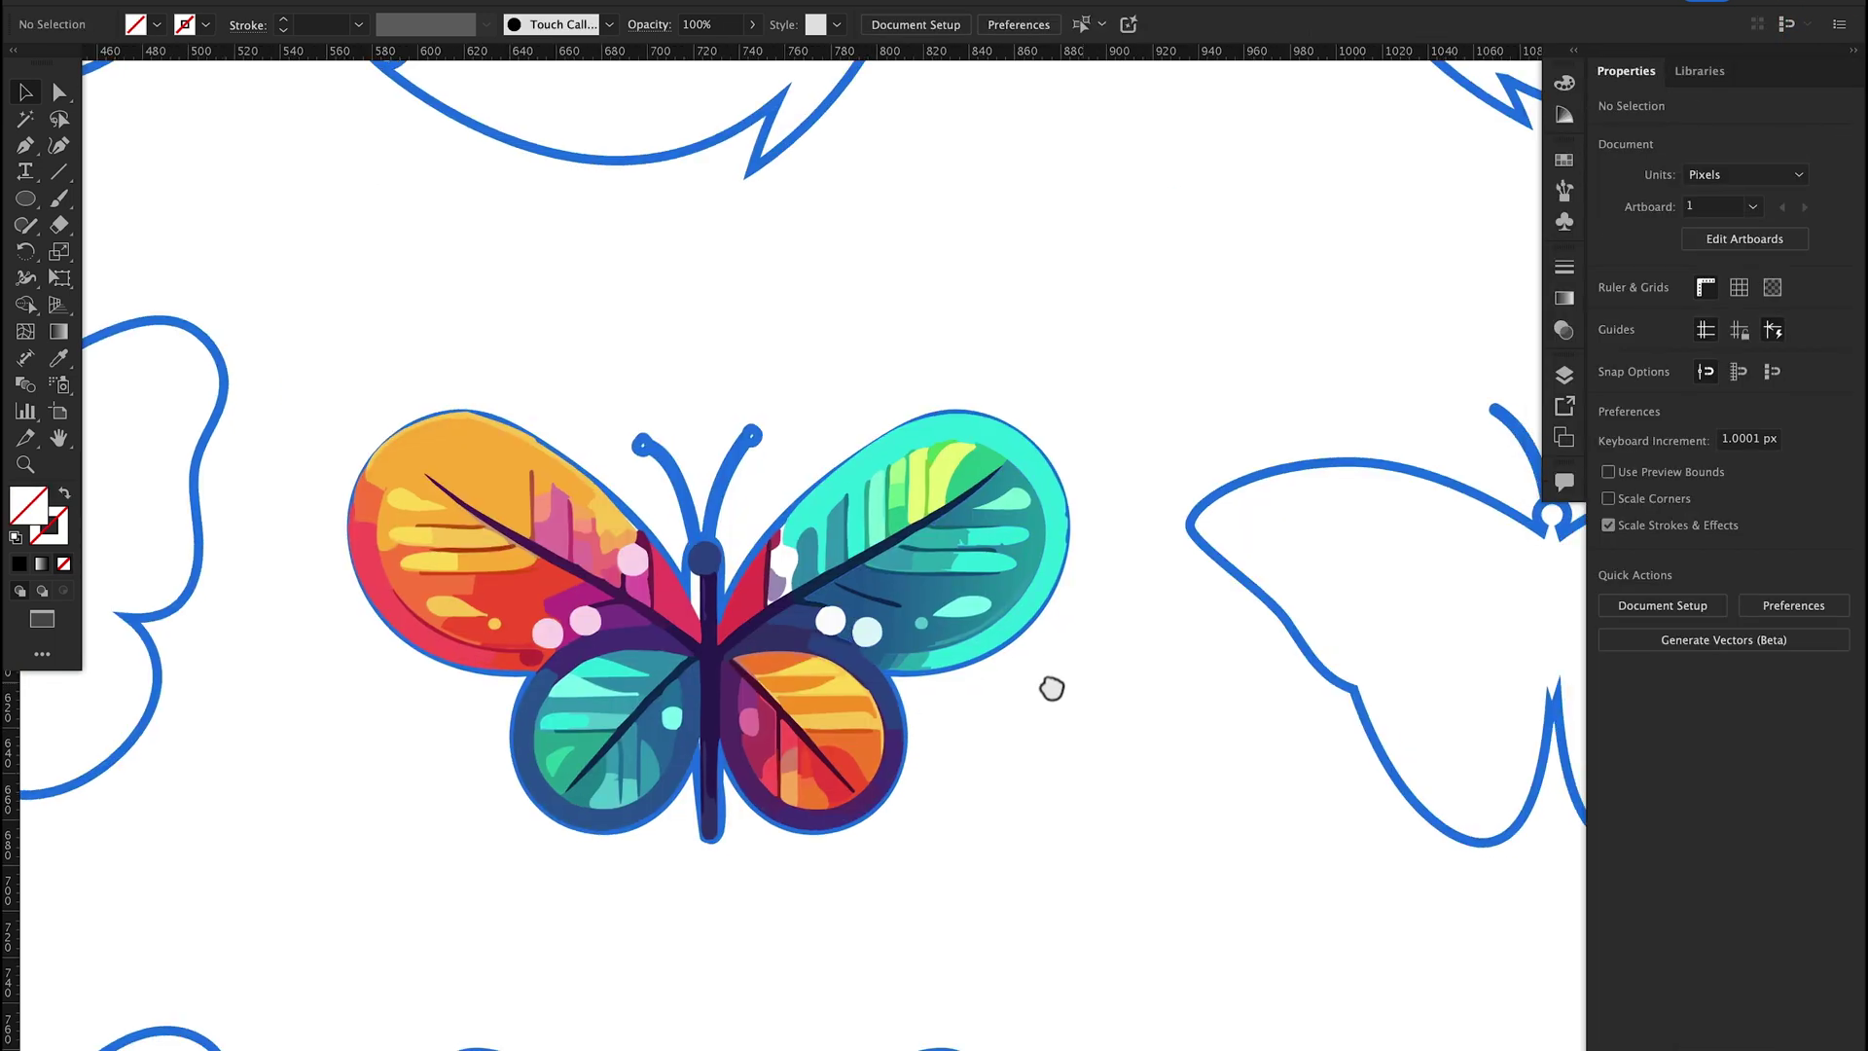
Pan the canvas to show the filled butterfly beside an empty butterfly outline
left_click_drag(1051, 688, 834, 701)
scroll(976, 876, "up", 3)
mouse_move(926, 465)
left_mouse_down()
mouse_move(1368, 646)
mouse_move(1305, 363)
left_mouse_up()
left_click_drag(564, 574, 1251, 299)
mouse_move(1219, 509)
left_mouse_down()
mouse_move(1365, 548)
mouse_move(1148, 593)
mouse_move(1251, 512)
left_mouse_up()
Set the left empty butterfly's fill prompt to 'Spring Flower blue irises and yellow rose'
left_click(678, 599)
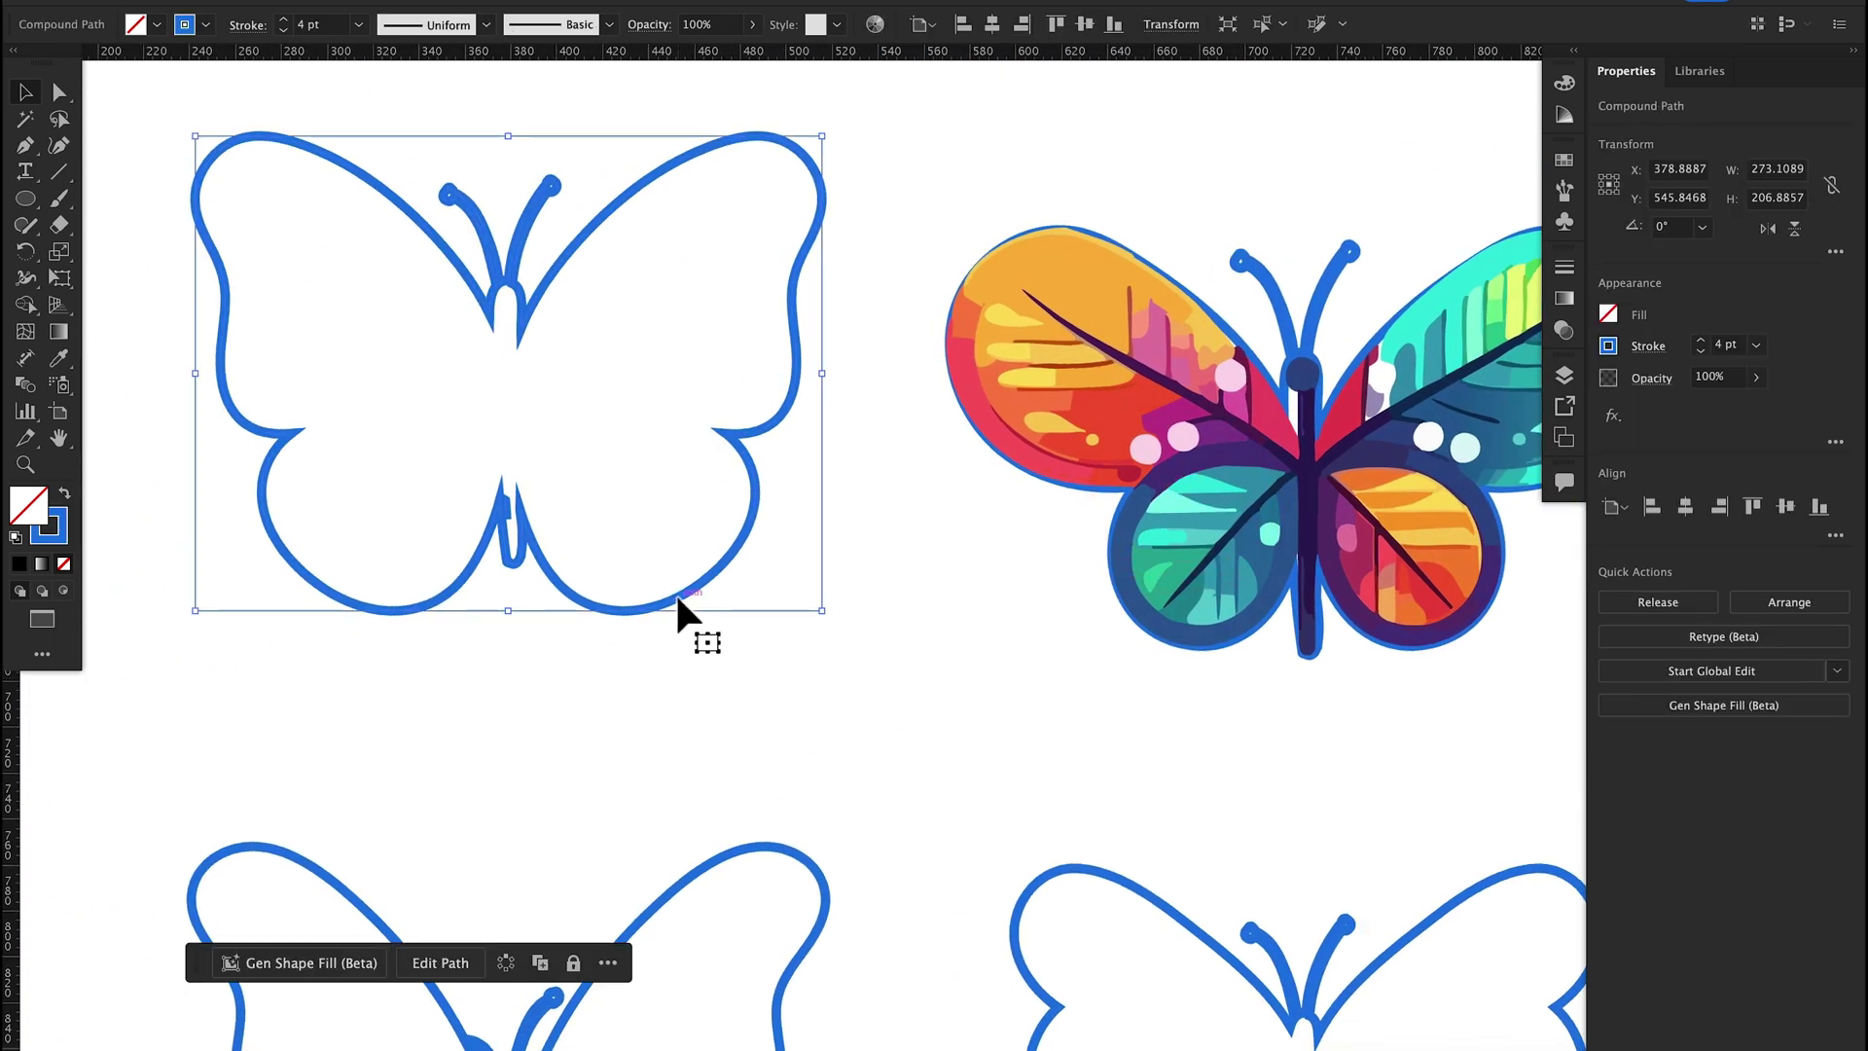
left_click(255, 963)
left_click(394, 958)
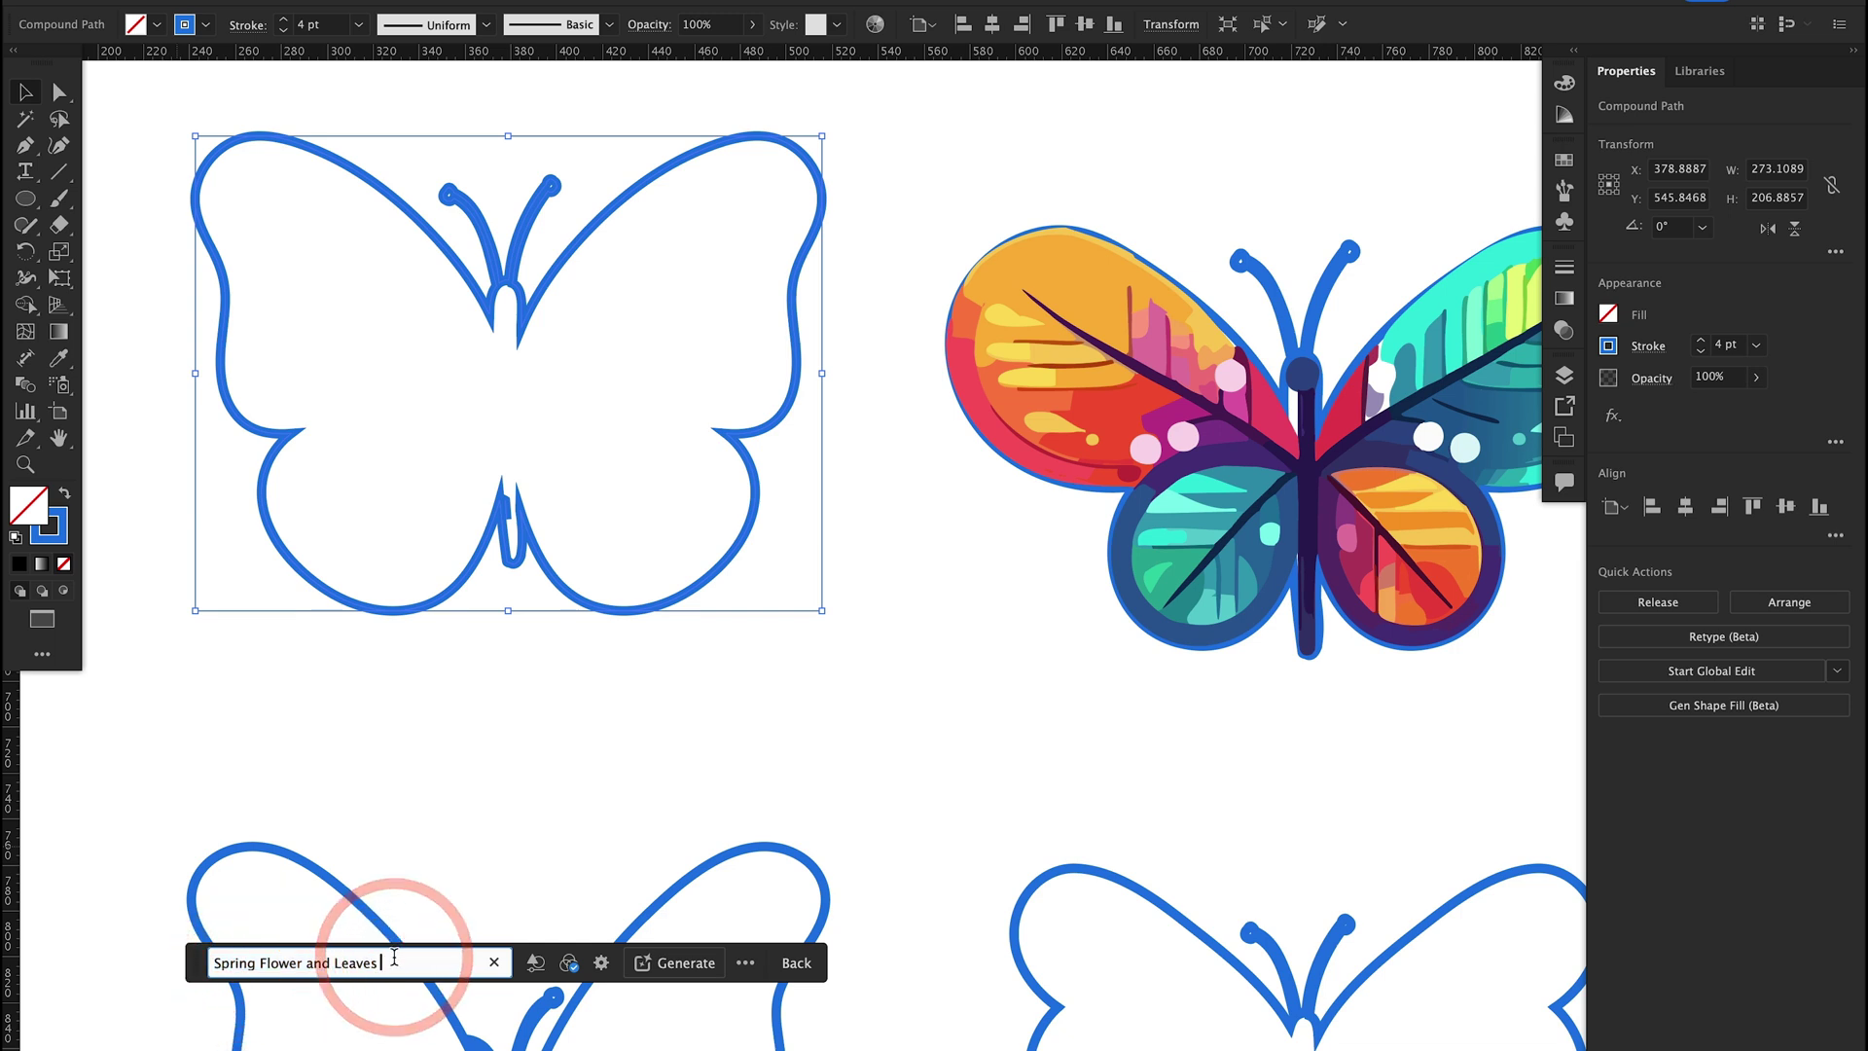
key("BackSpace")
key("BackSpace")
key("BackSpace")
key("BackSpace")
key("BackSpace")
key("BackSpace")
key("BackSpace")
key("BackSpace")
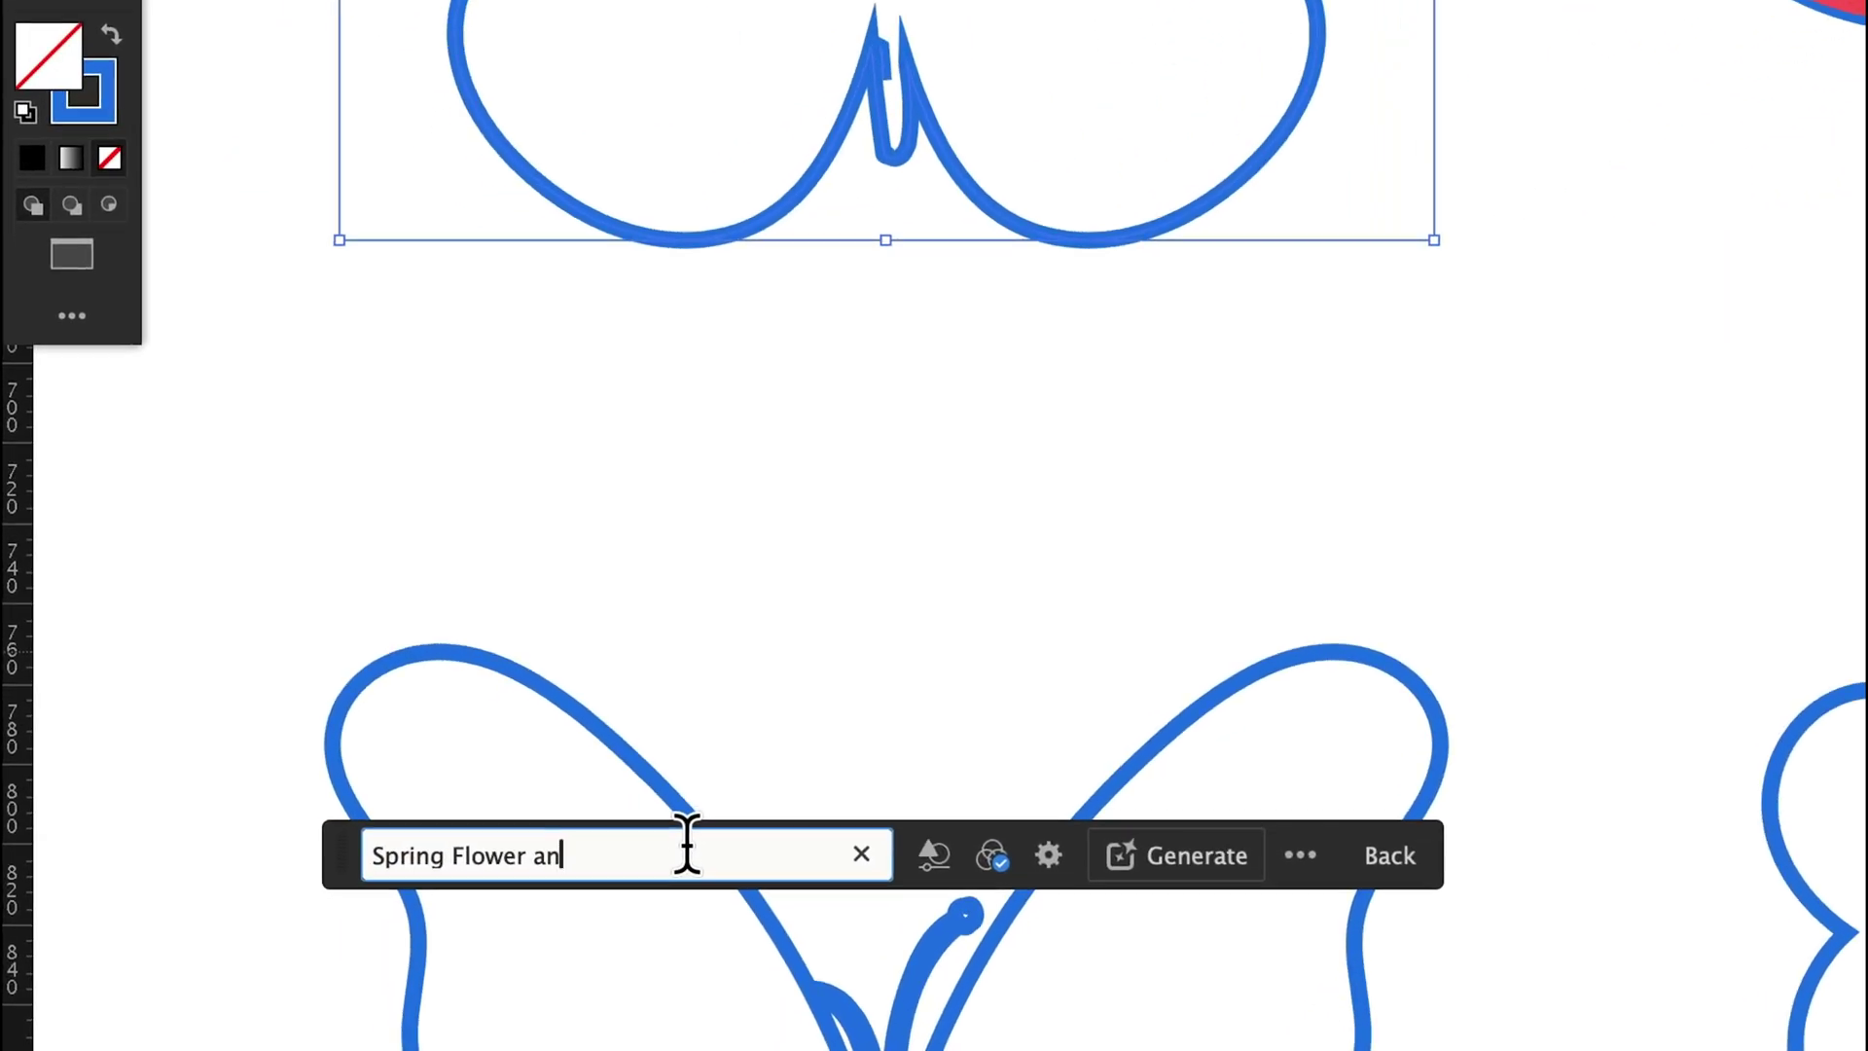
key("BackSpace")
key("BackSpace")
key("BackSpace")
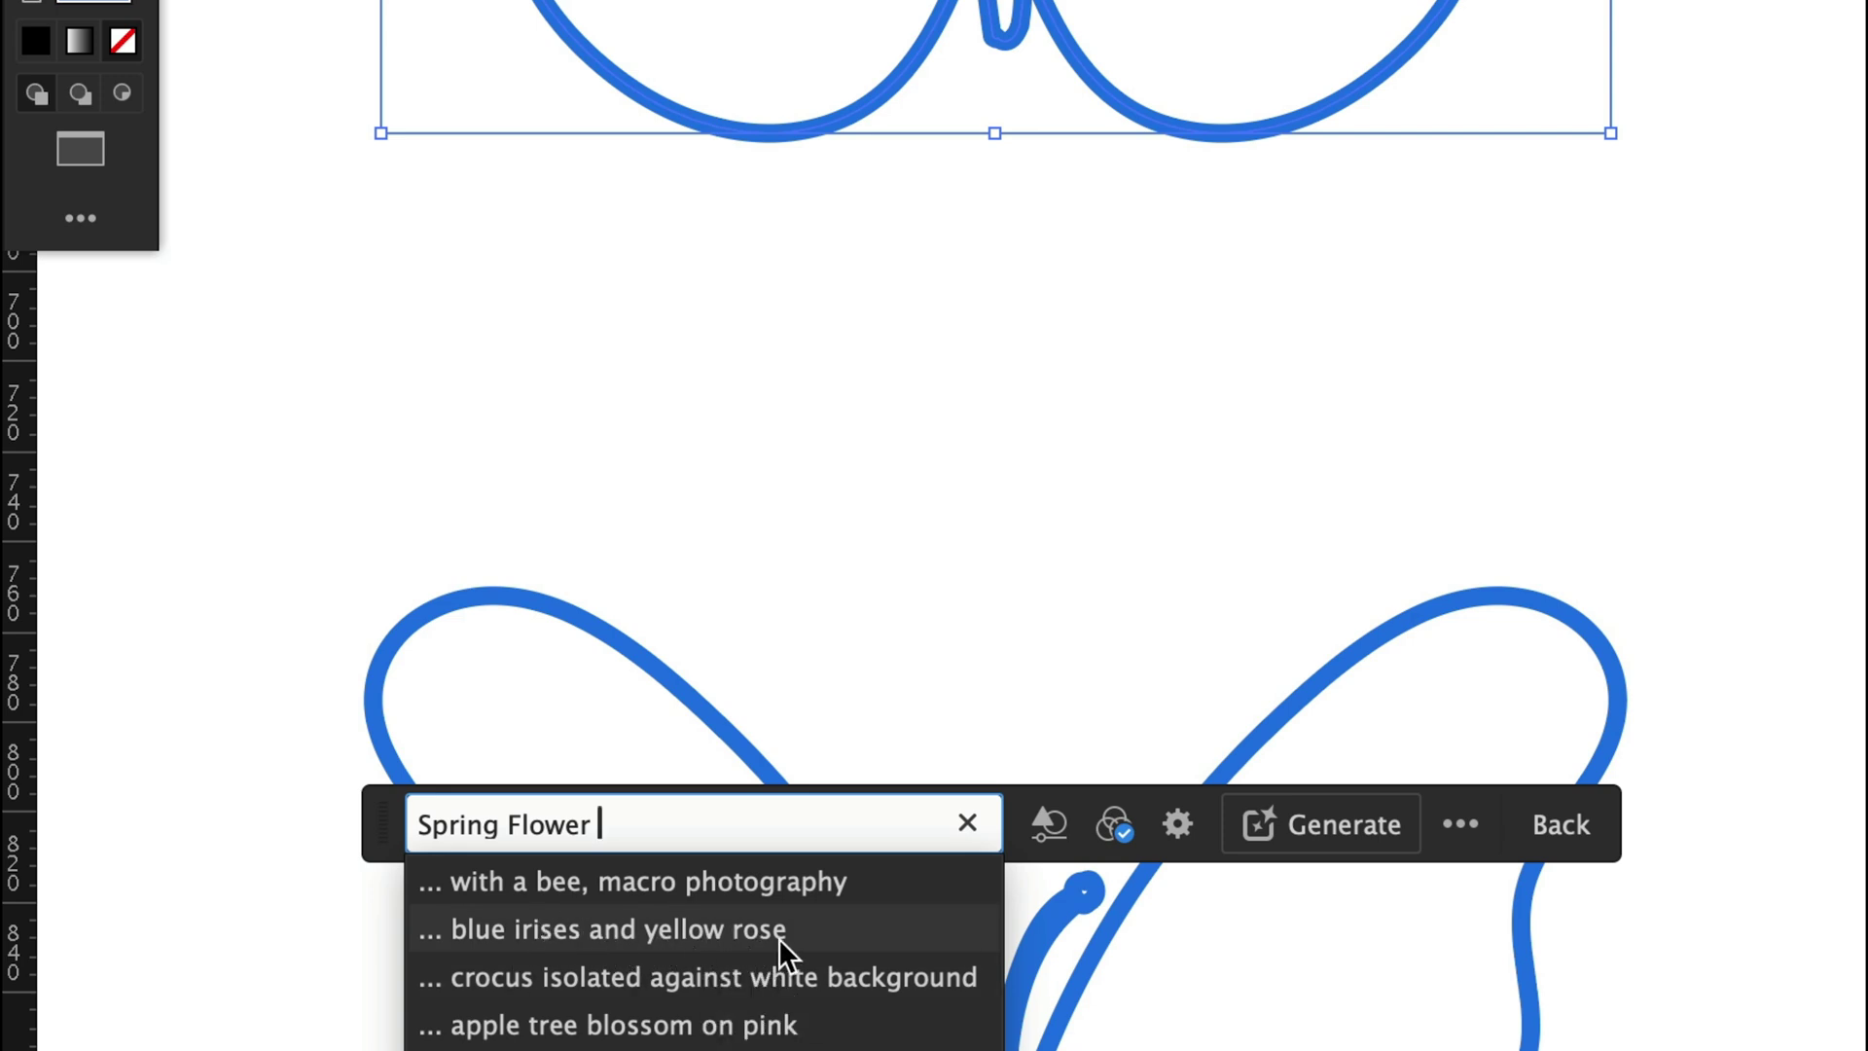
left_click(857, 934)
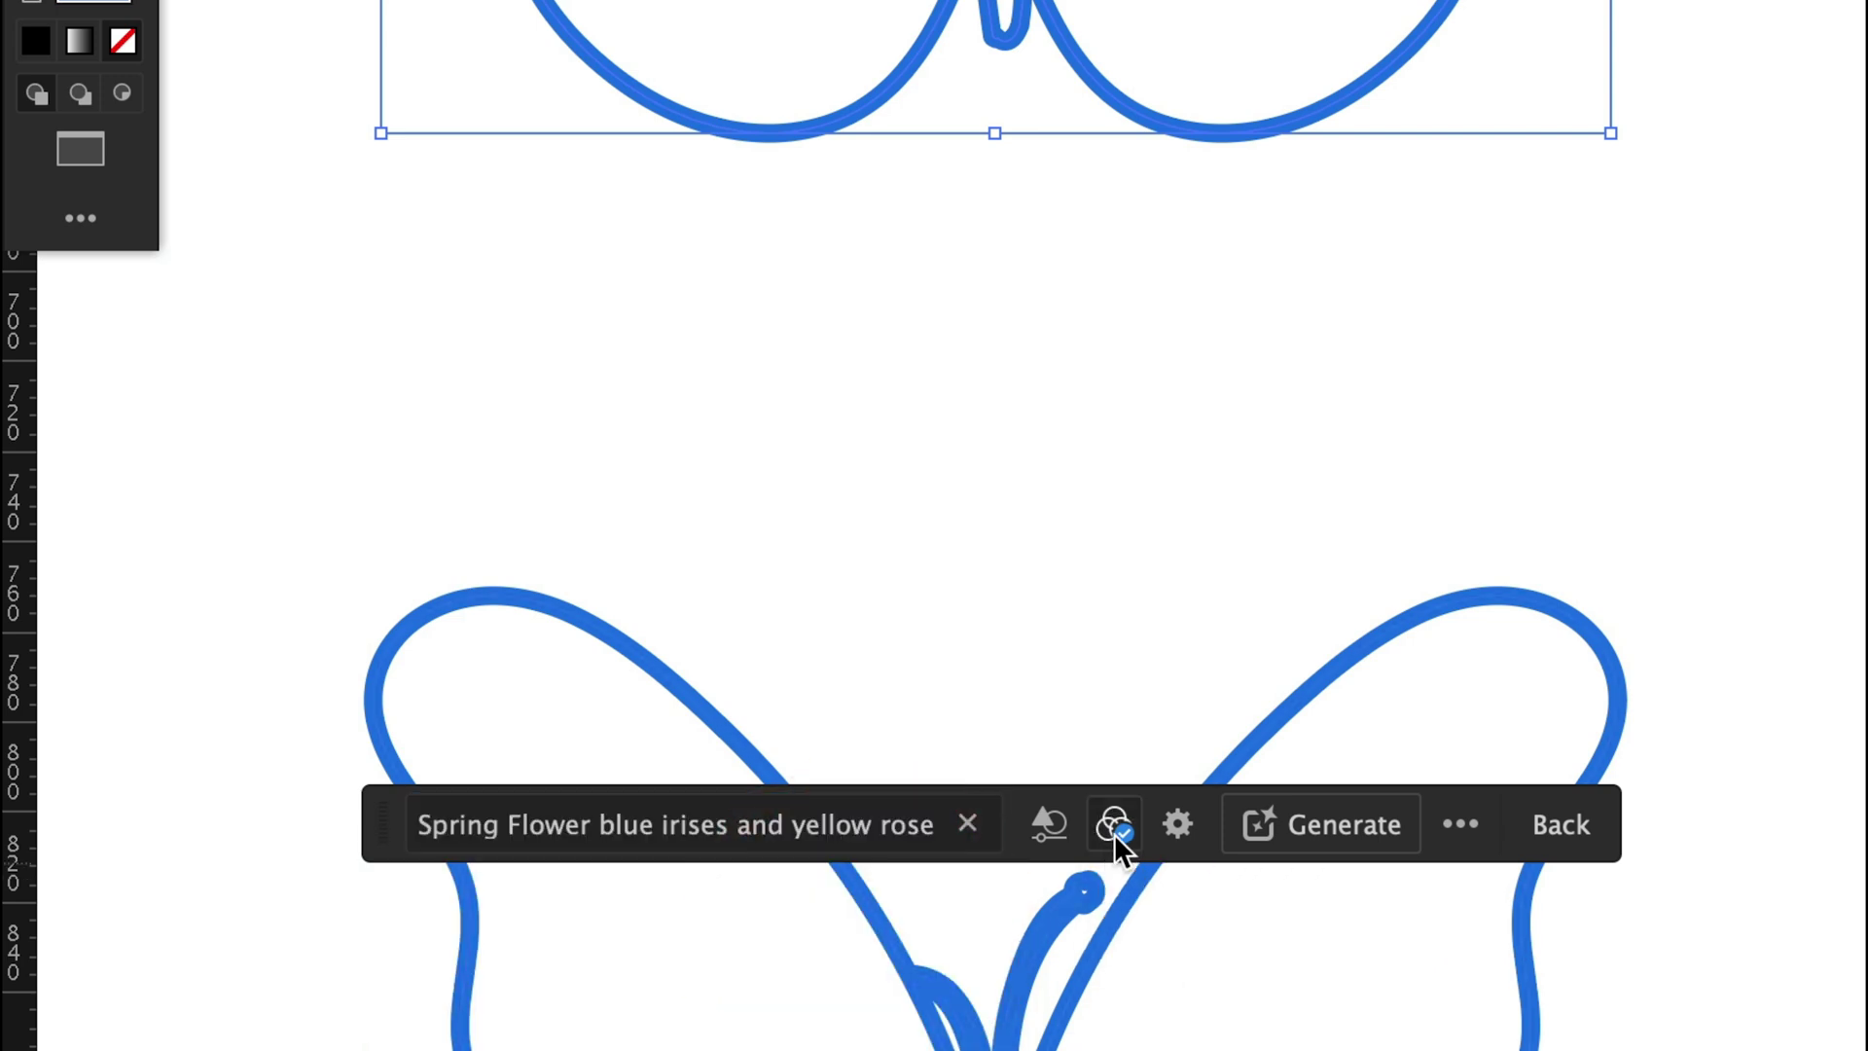
left_click(1113, 829)
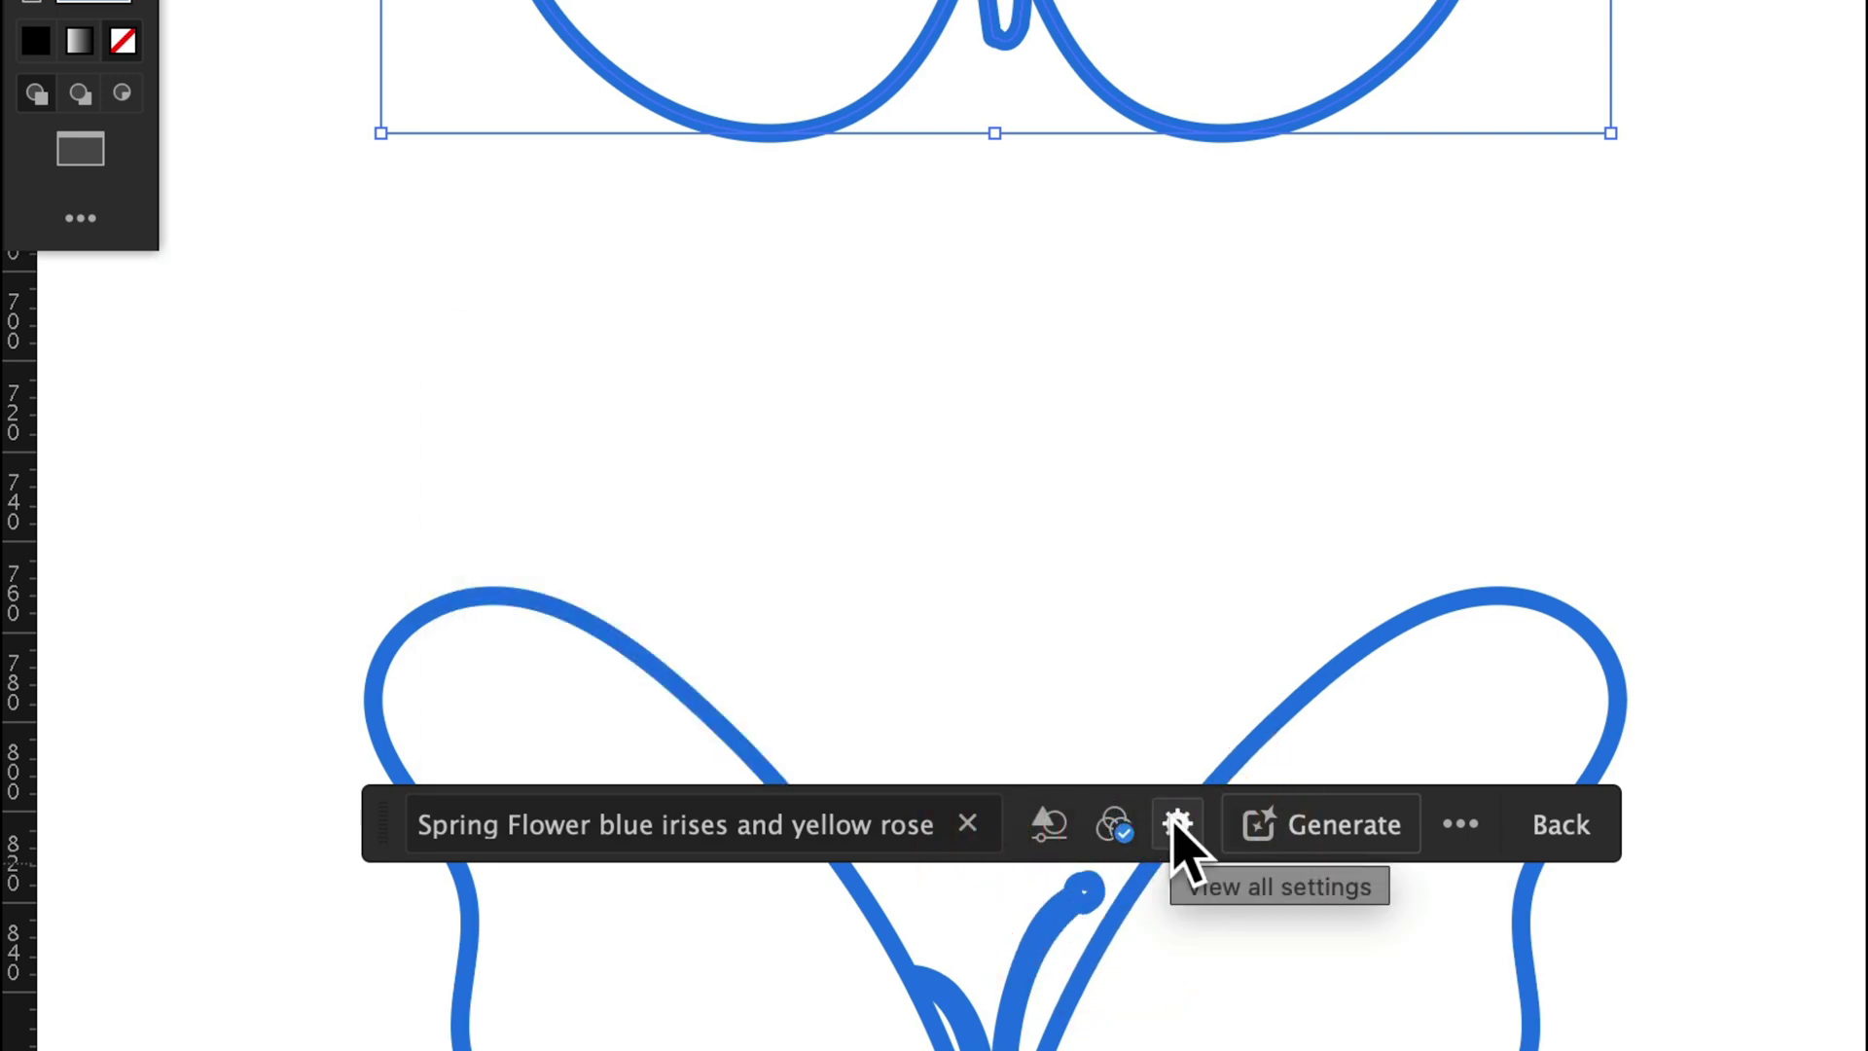
left_click(1178, 825)
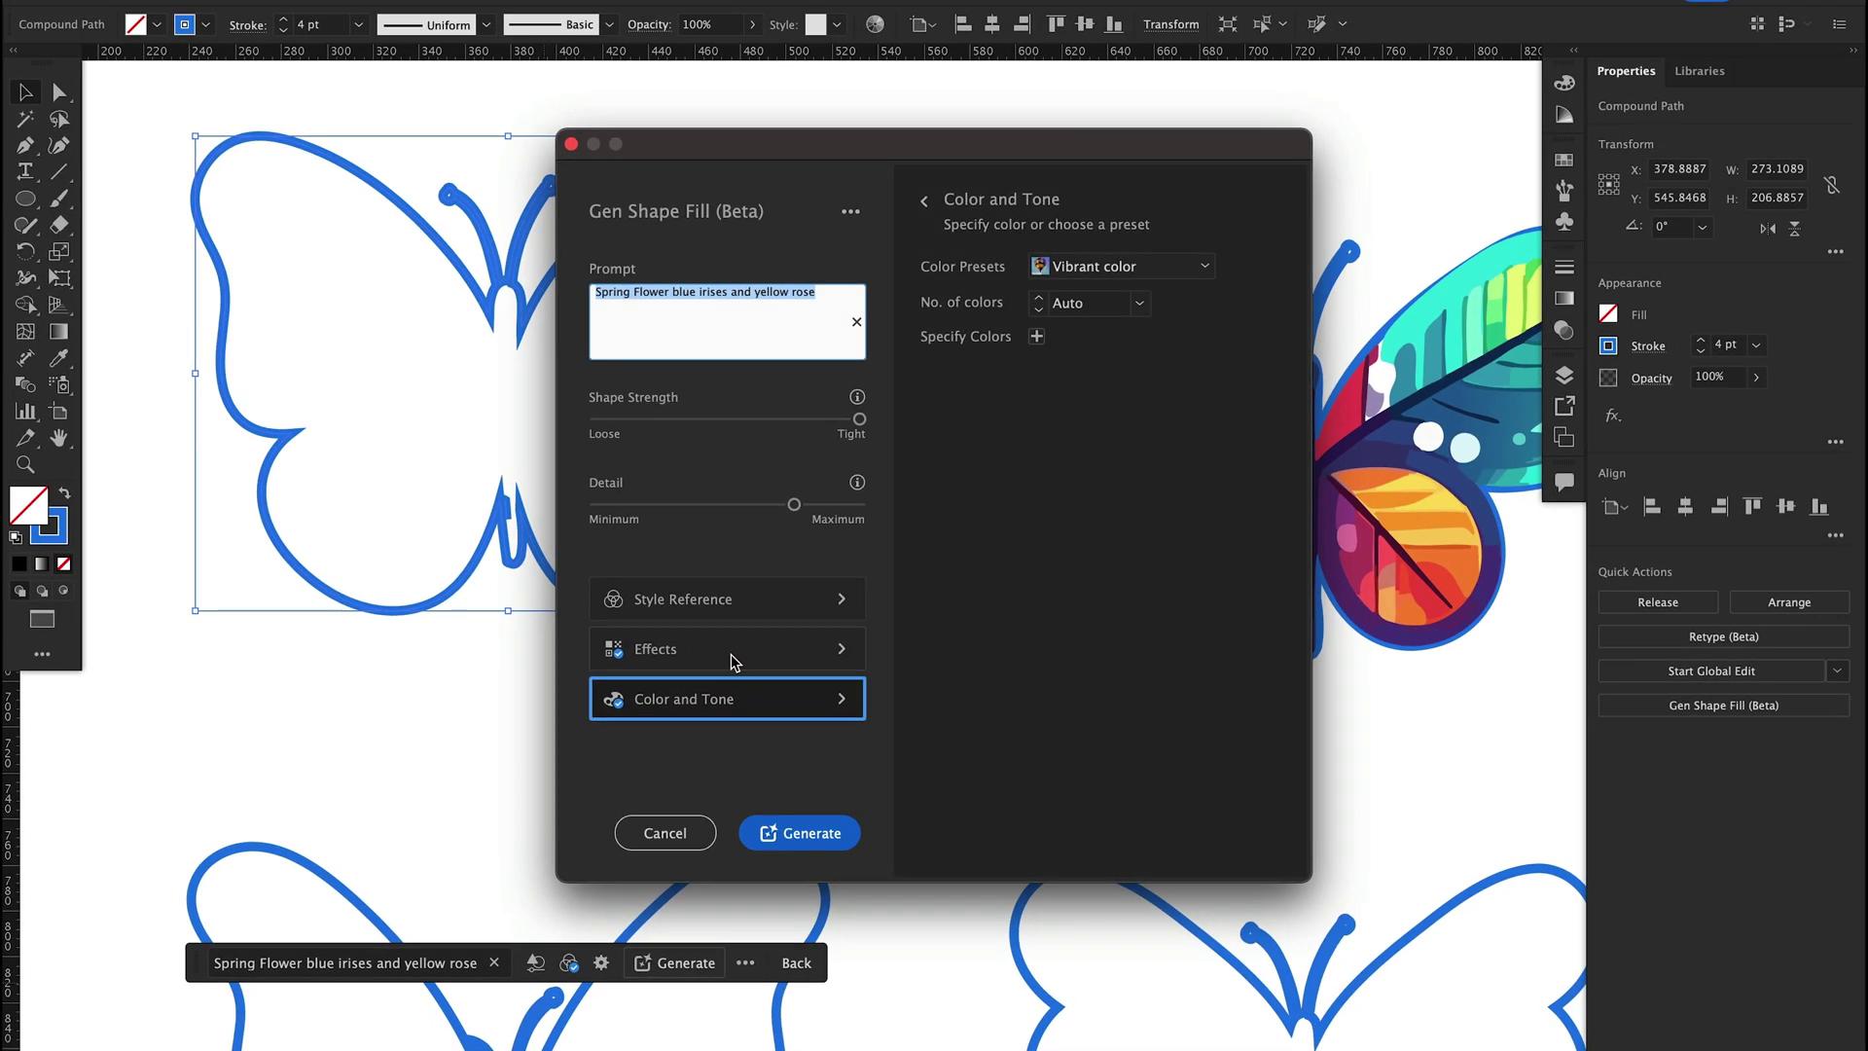
Add Low Poly 3D, the Warm tone preset and 10 colours, then generate the butterfly fill
left_click(729, 644)
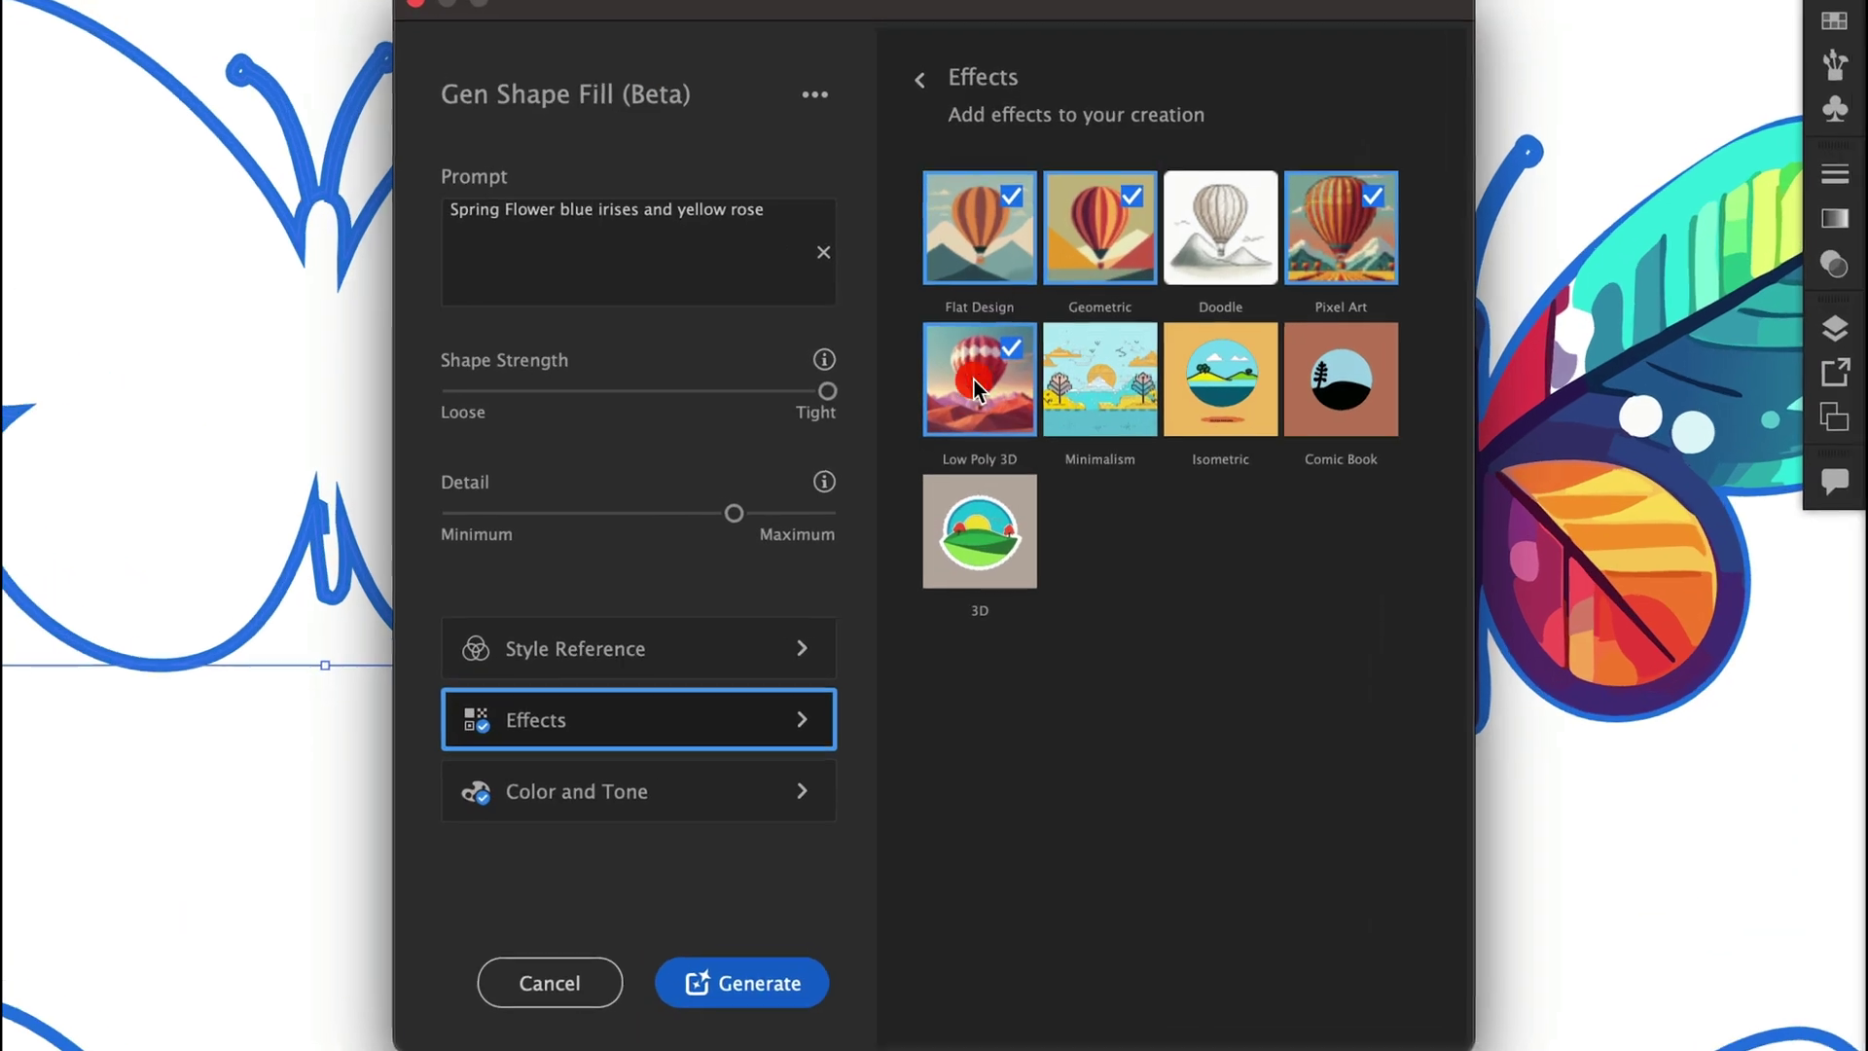
left_click(963, 417)
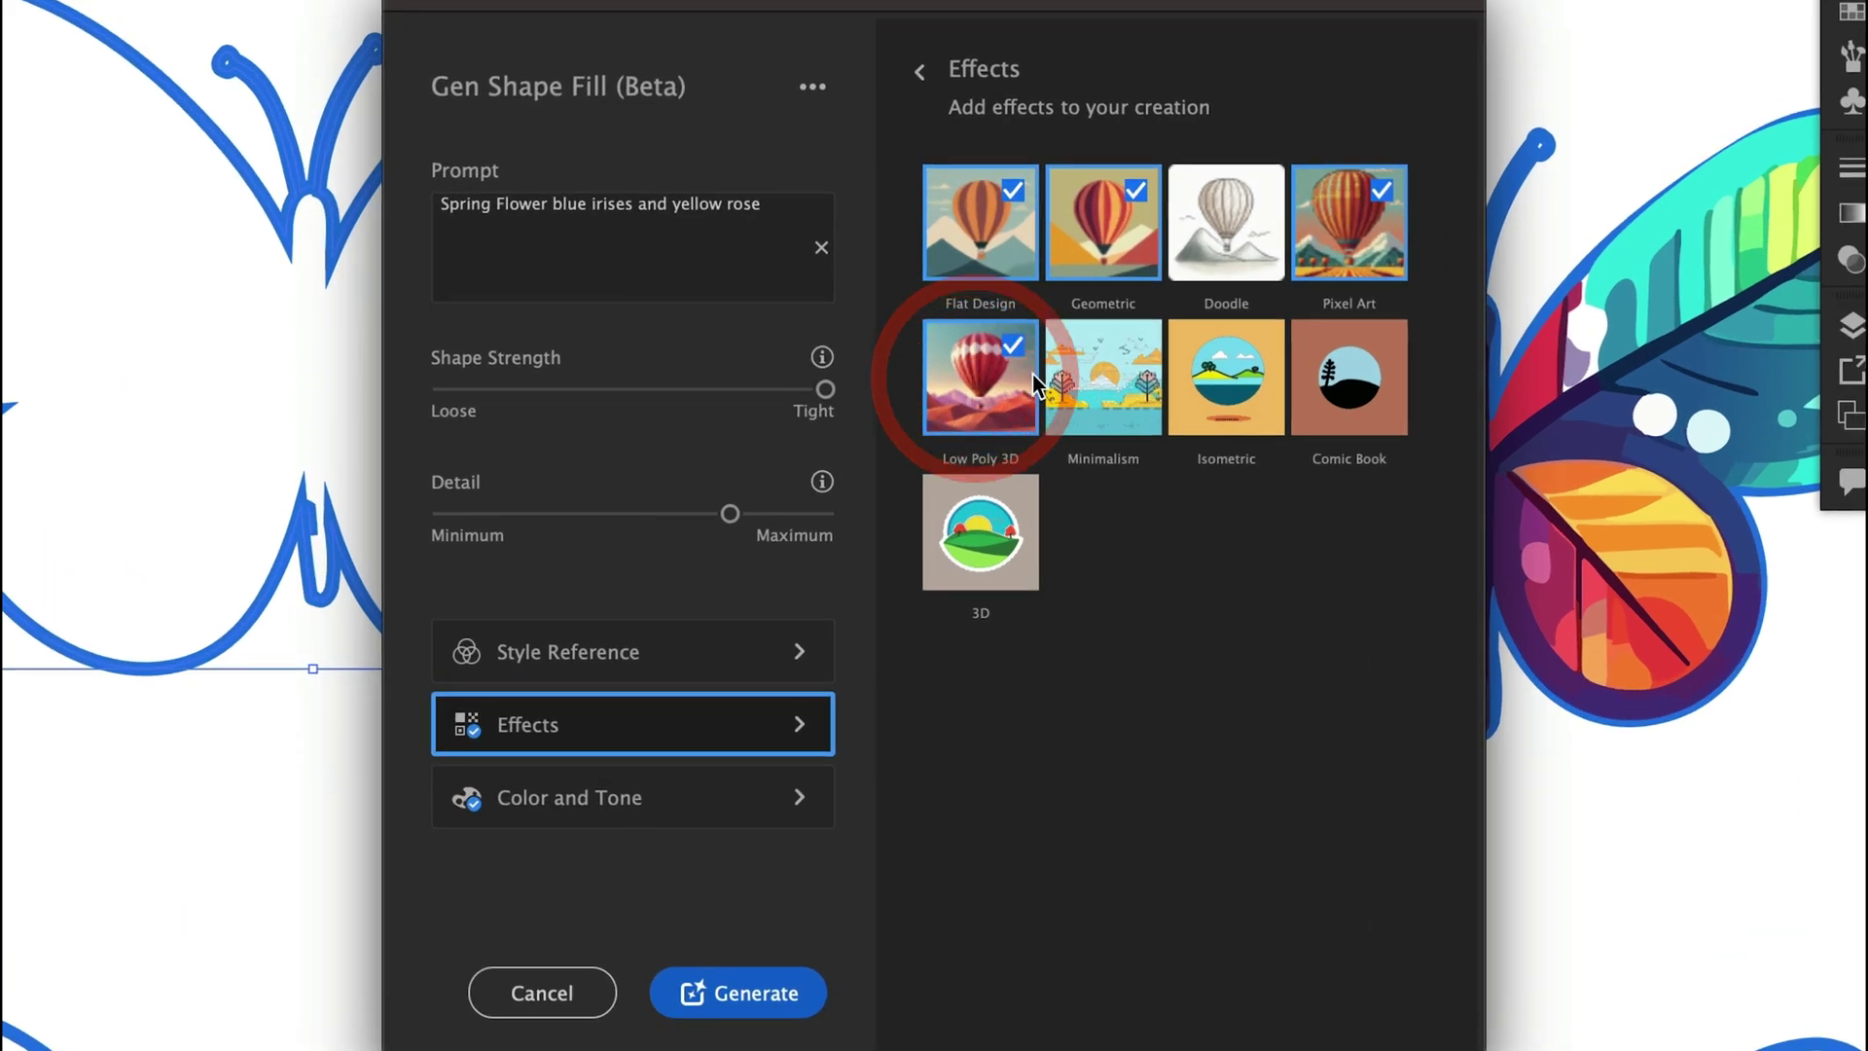
left_click(628, 805)
left_click(1193, 166)
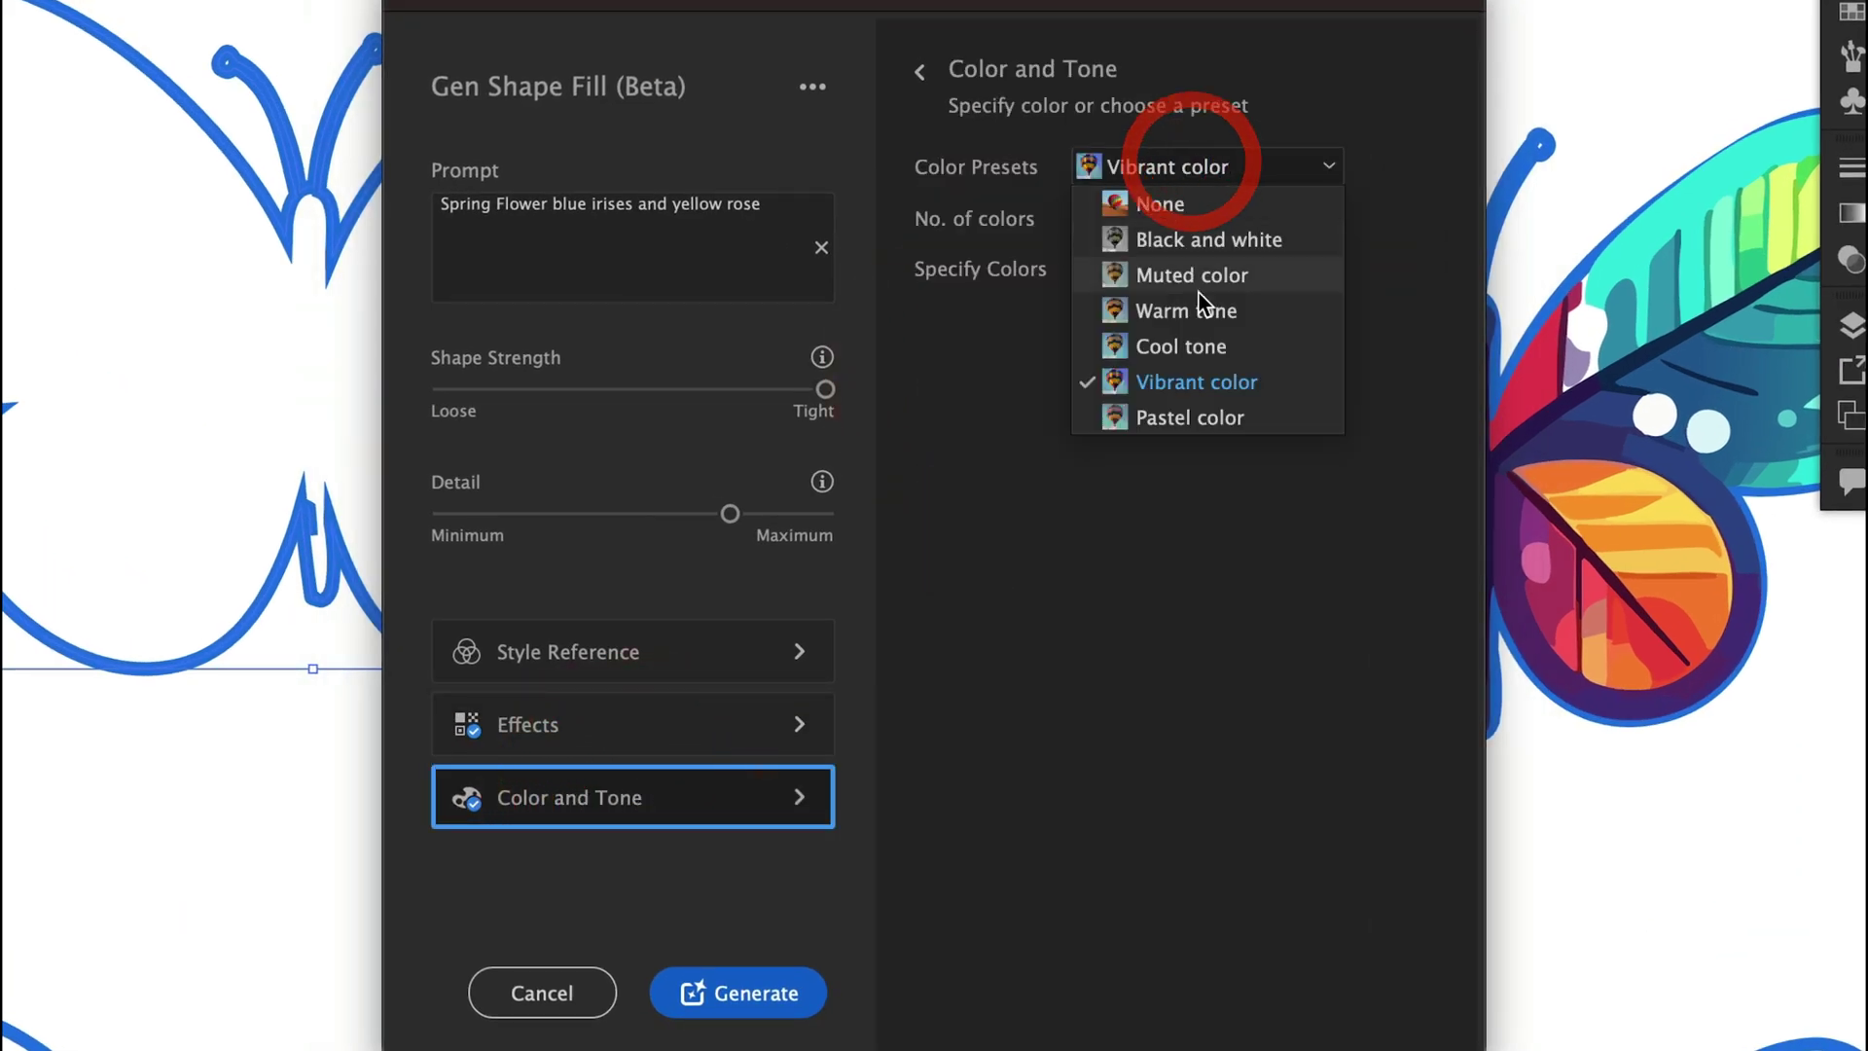
left_click(1246, 314)
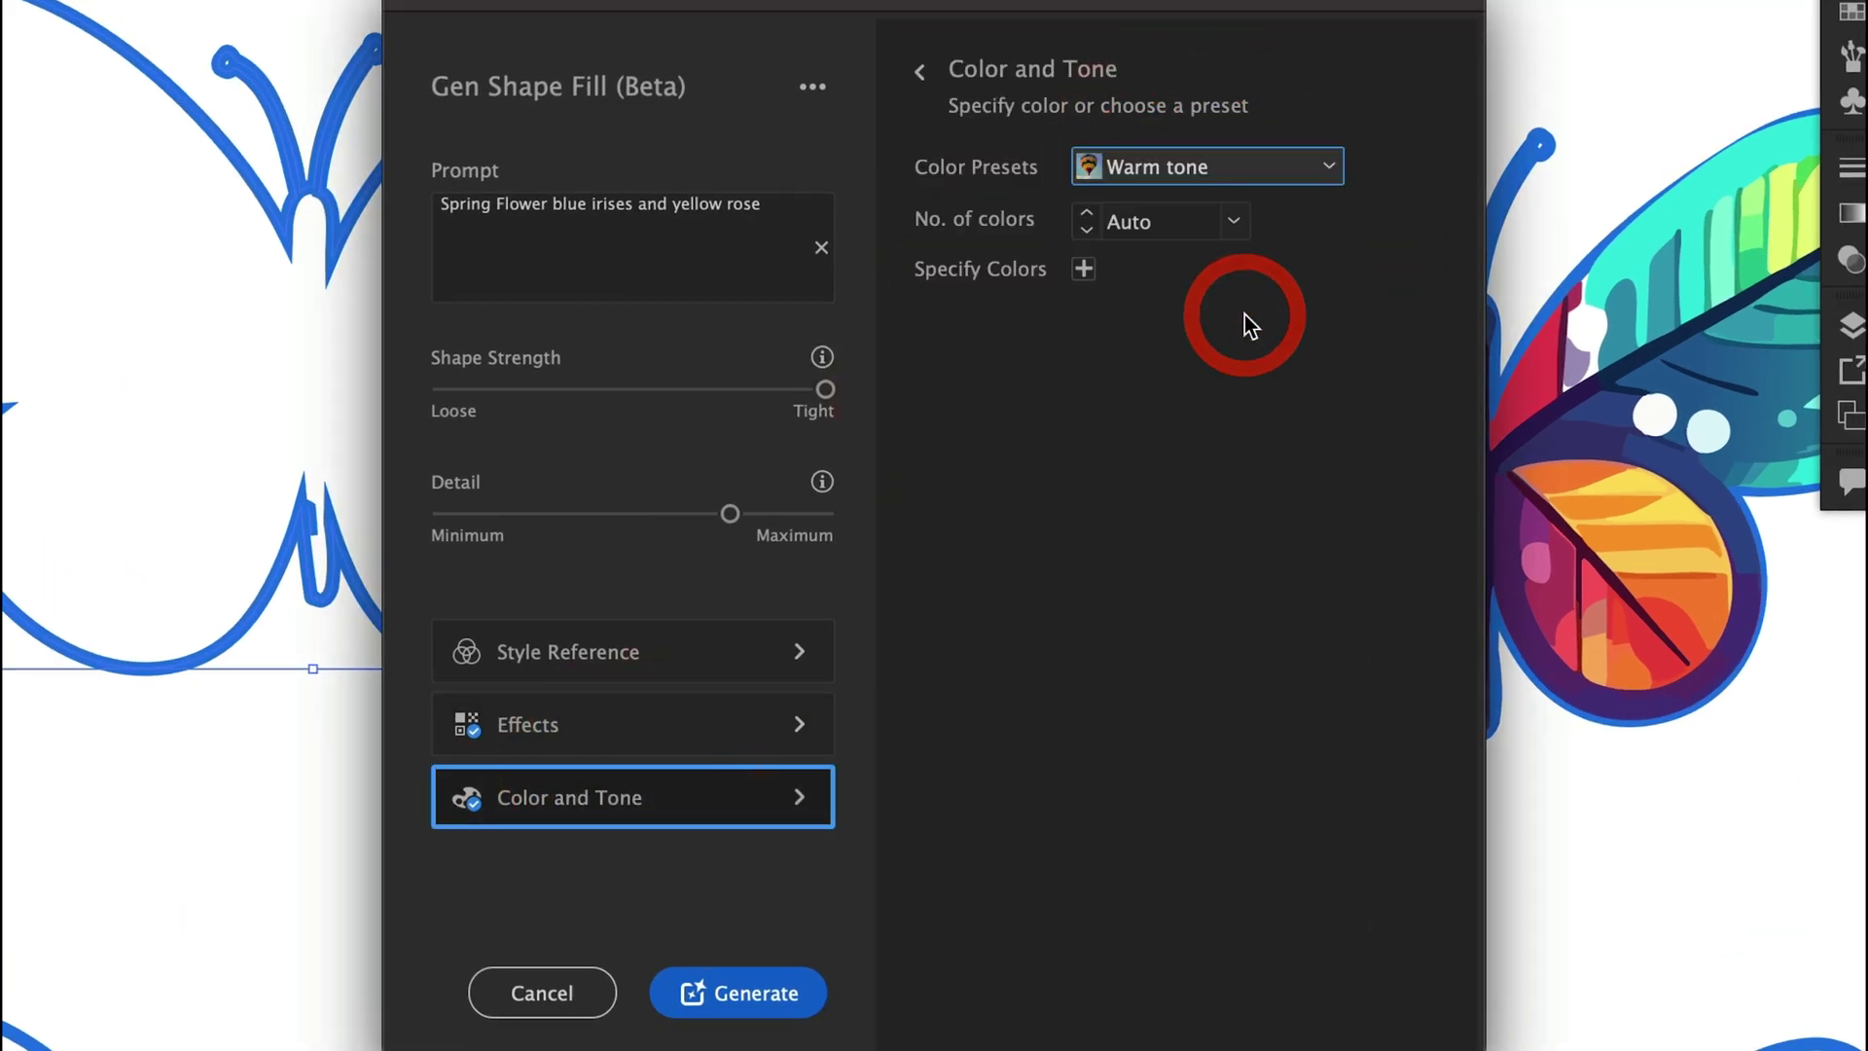
left_click(1239, 220)
left_click(1318, 360)
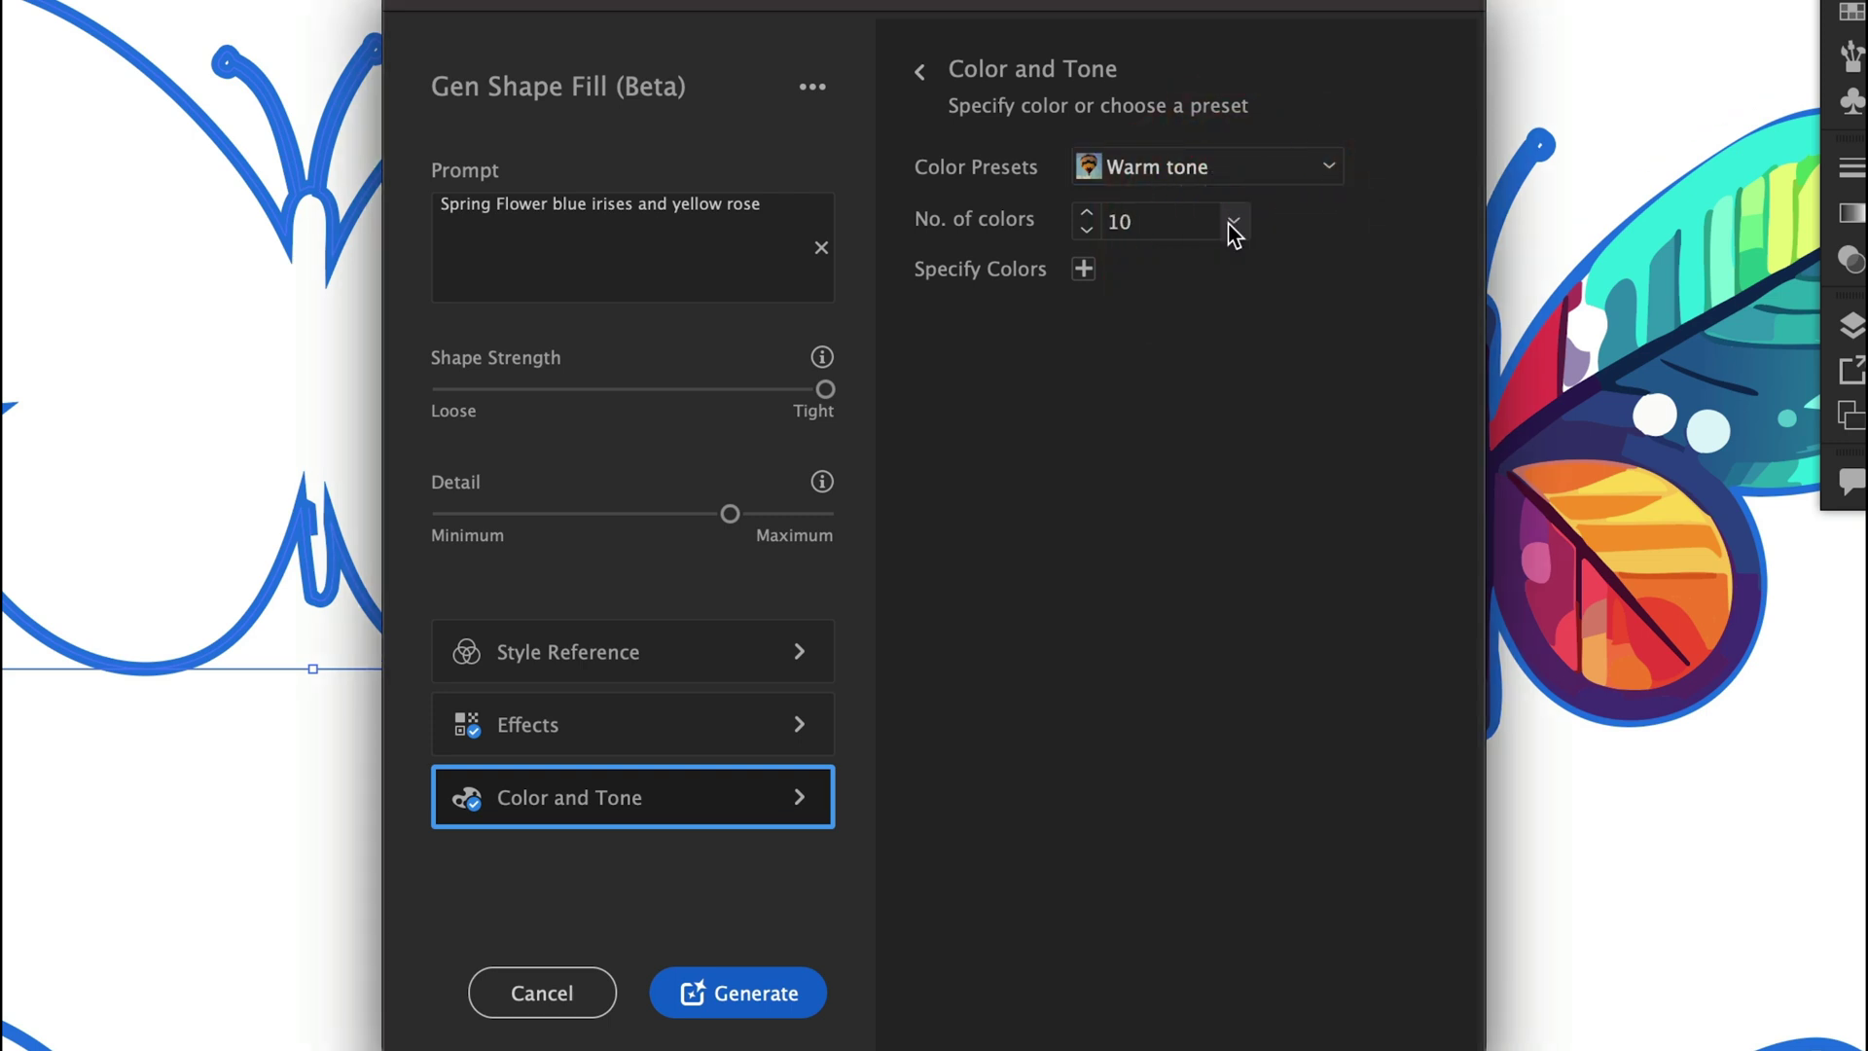
left_click(705, 664)
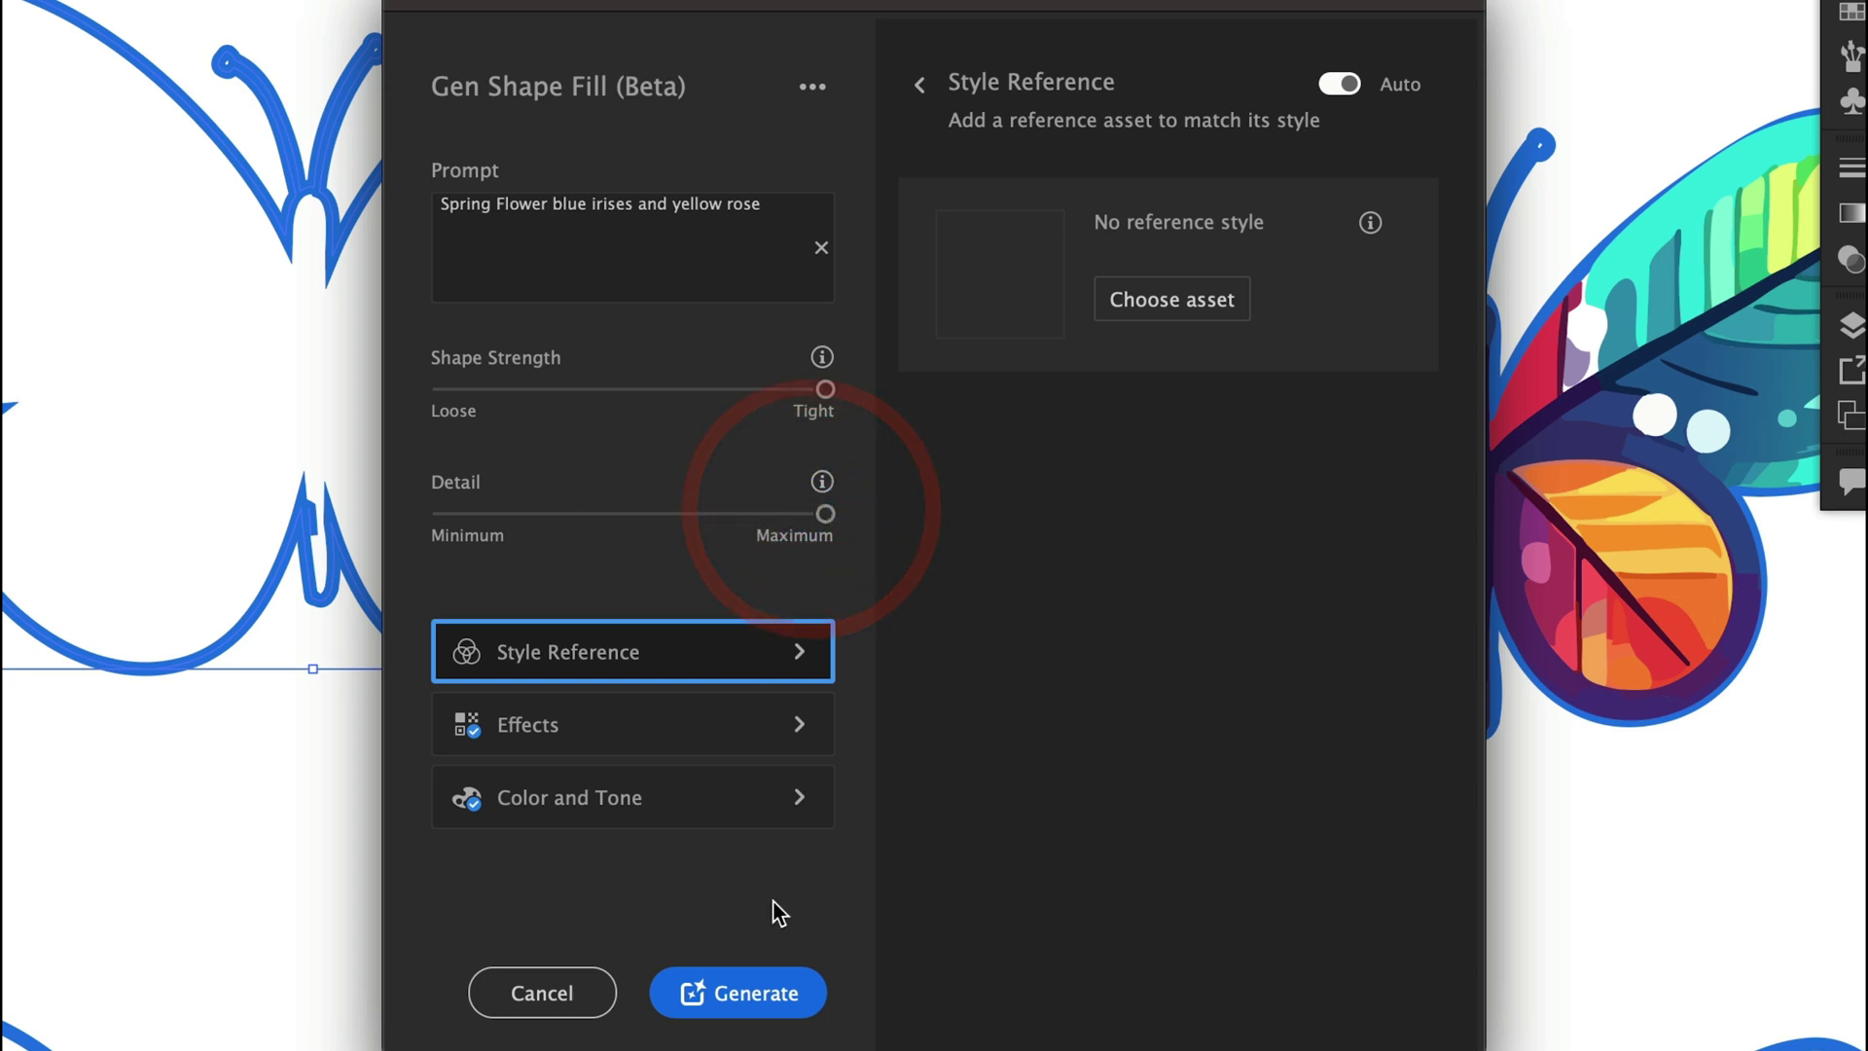
left_click(720, 995)
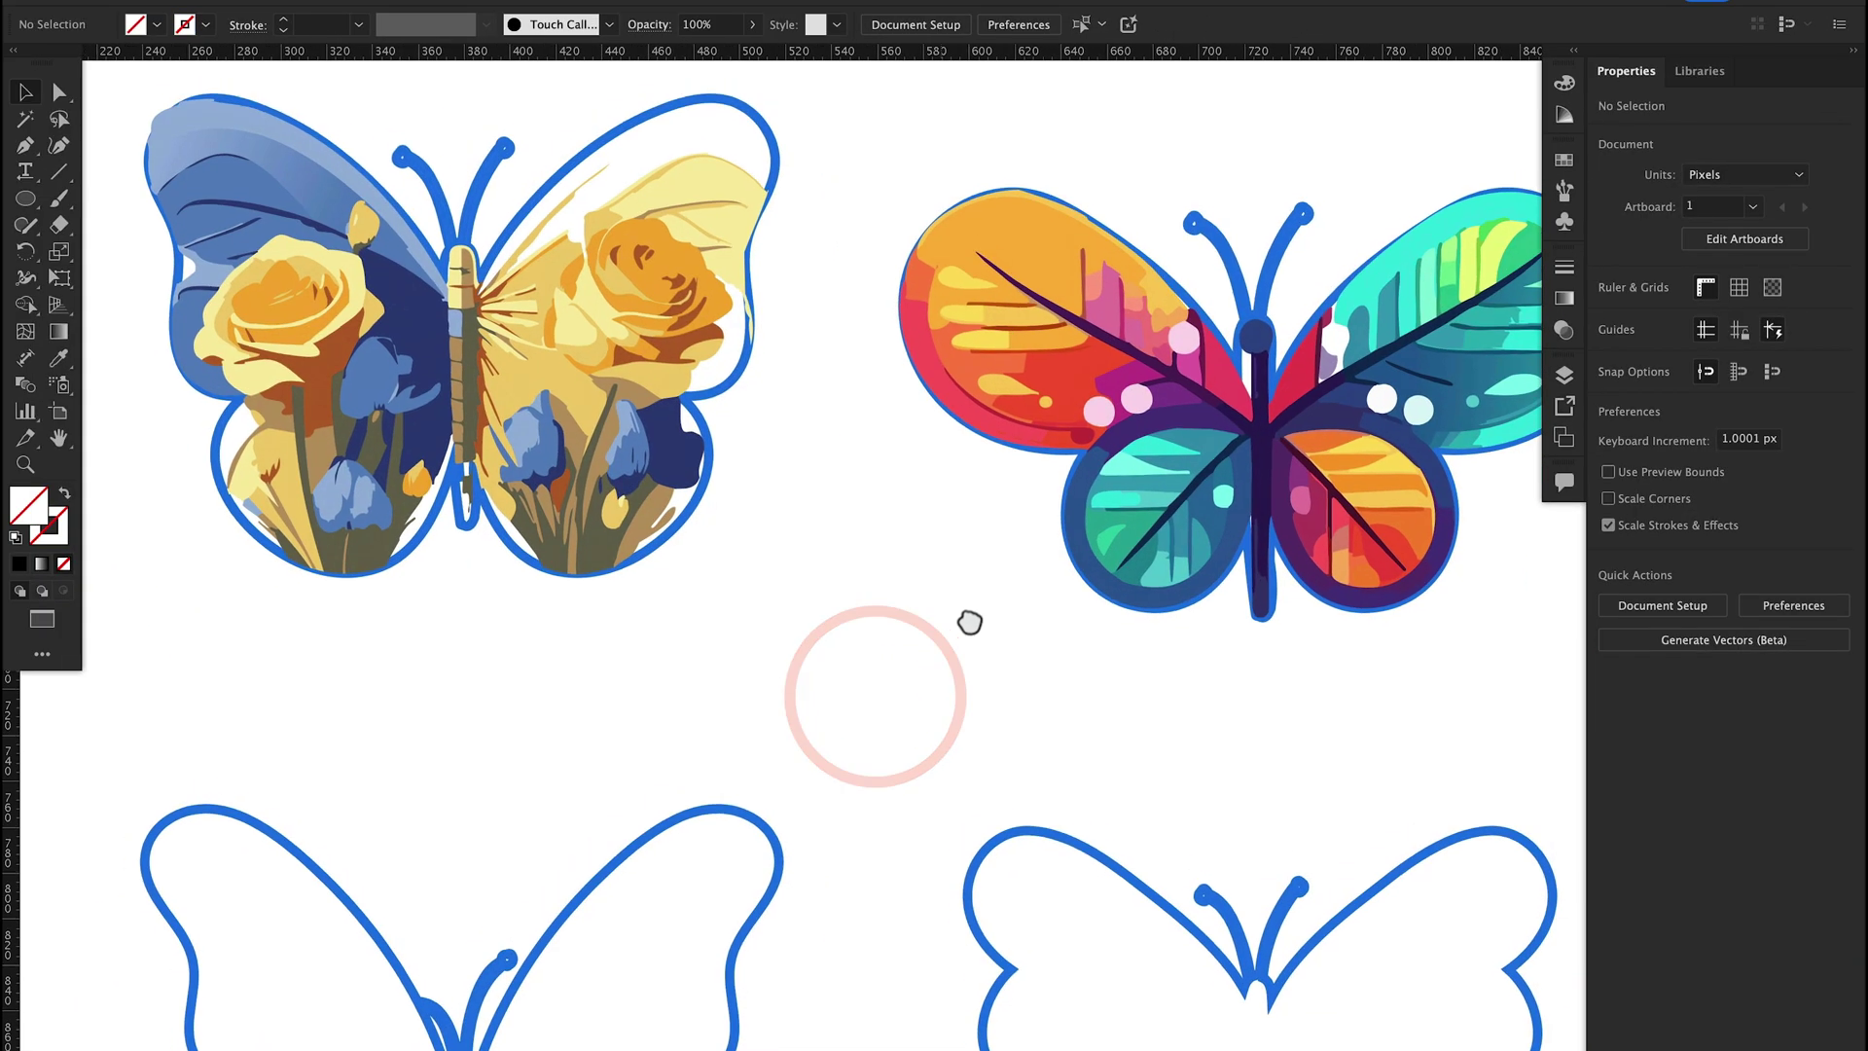
Compare the generated butterfly variations and keep the second one
left_click_drag(970, 623, 1022, 646)
left_click(917, 571)
left_click(609, 421)
left_click(1720, 336)
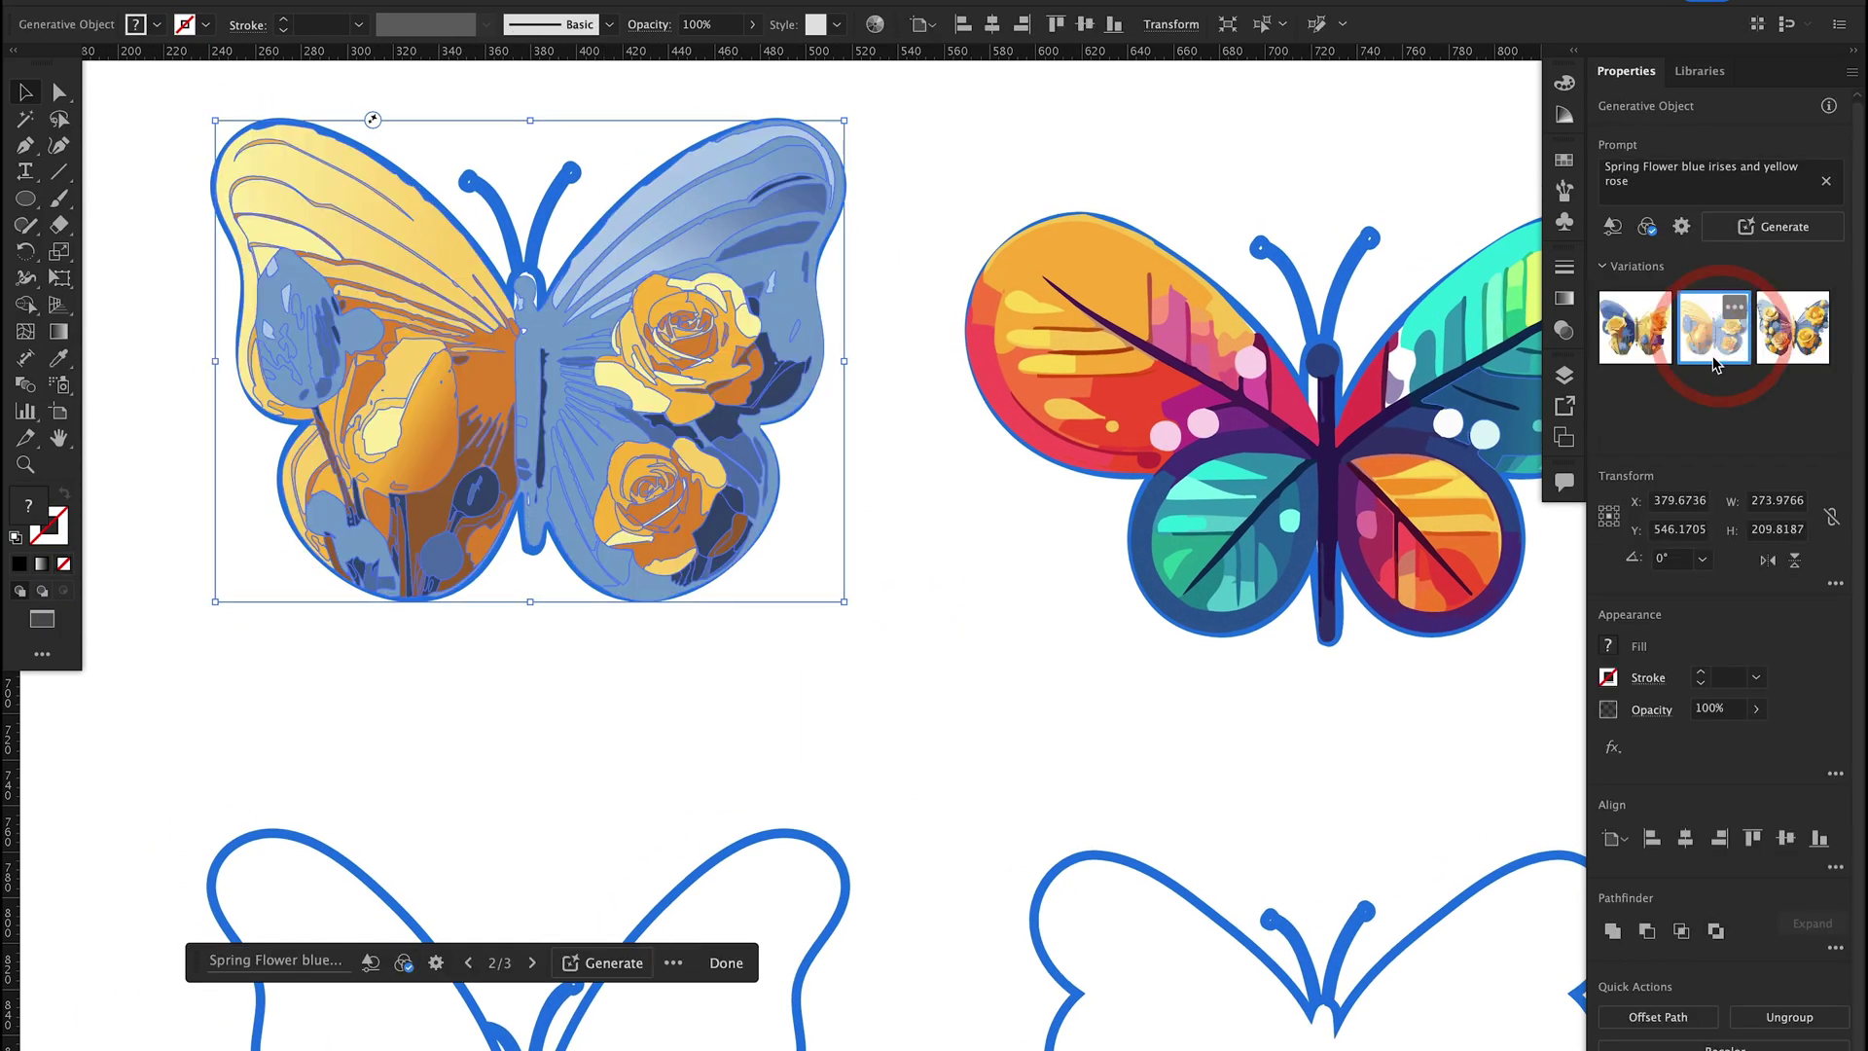
left_click(918, 709)
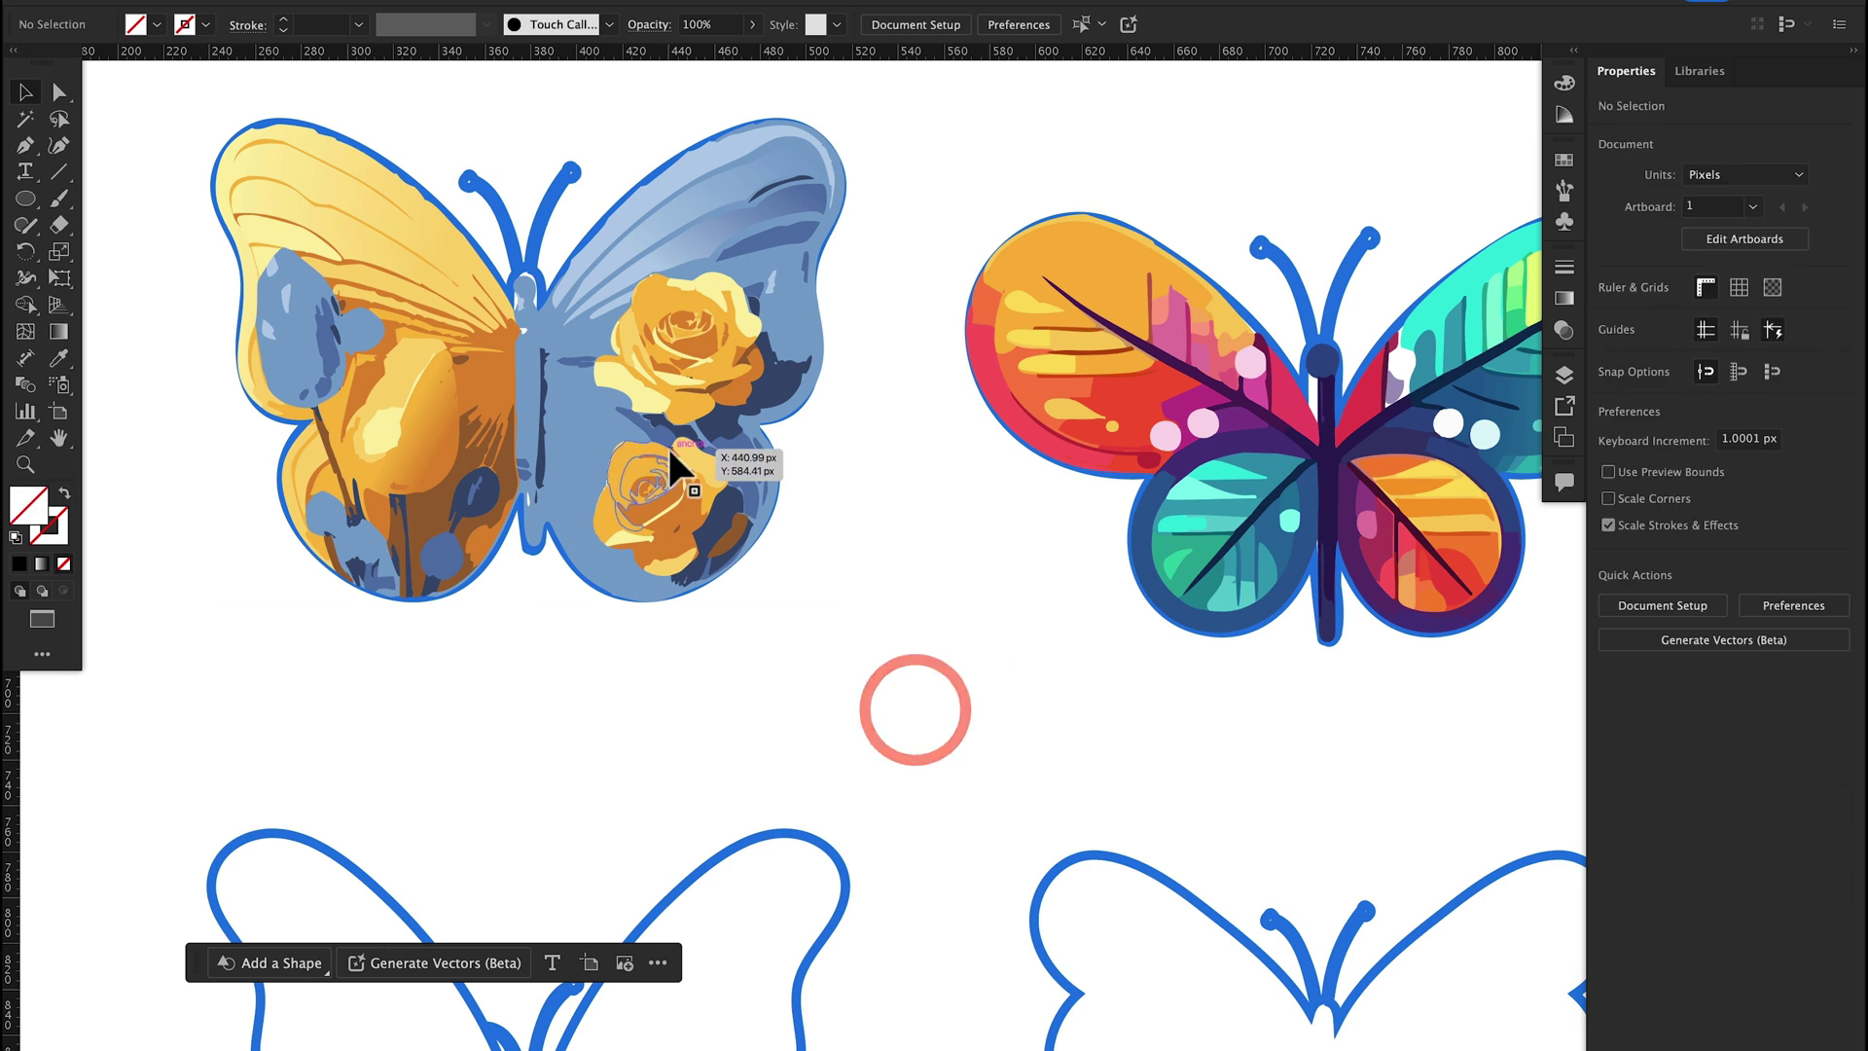
left_click(688, 453)
left_click(1794, 327)
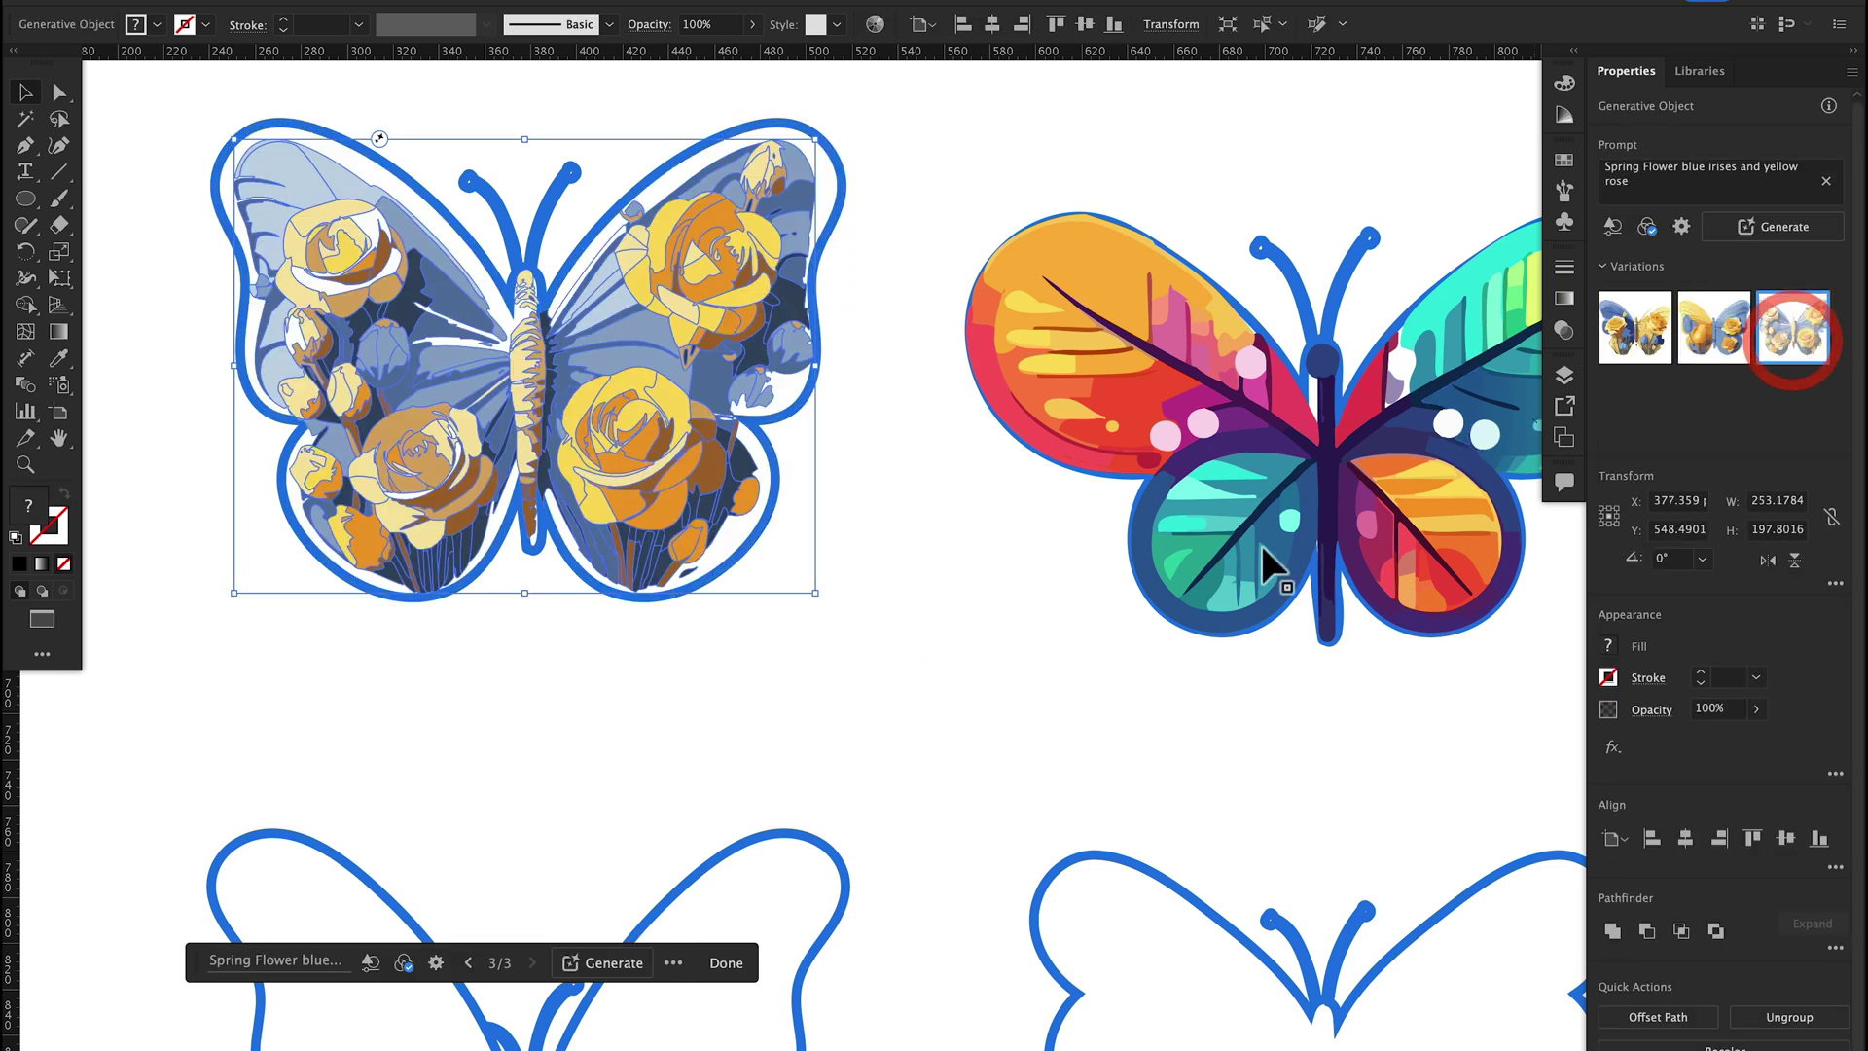
left_click(1696, 345)
scroll(1304, 530, "down", 3)
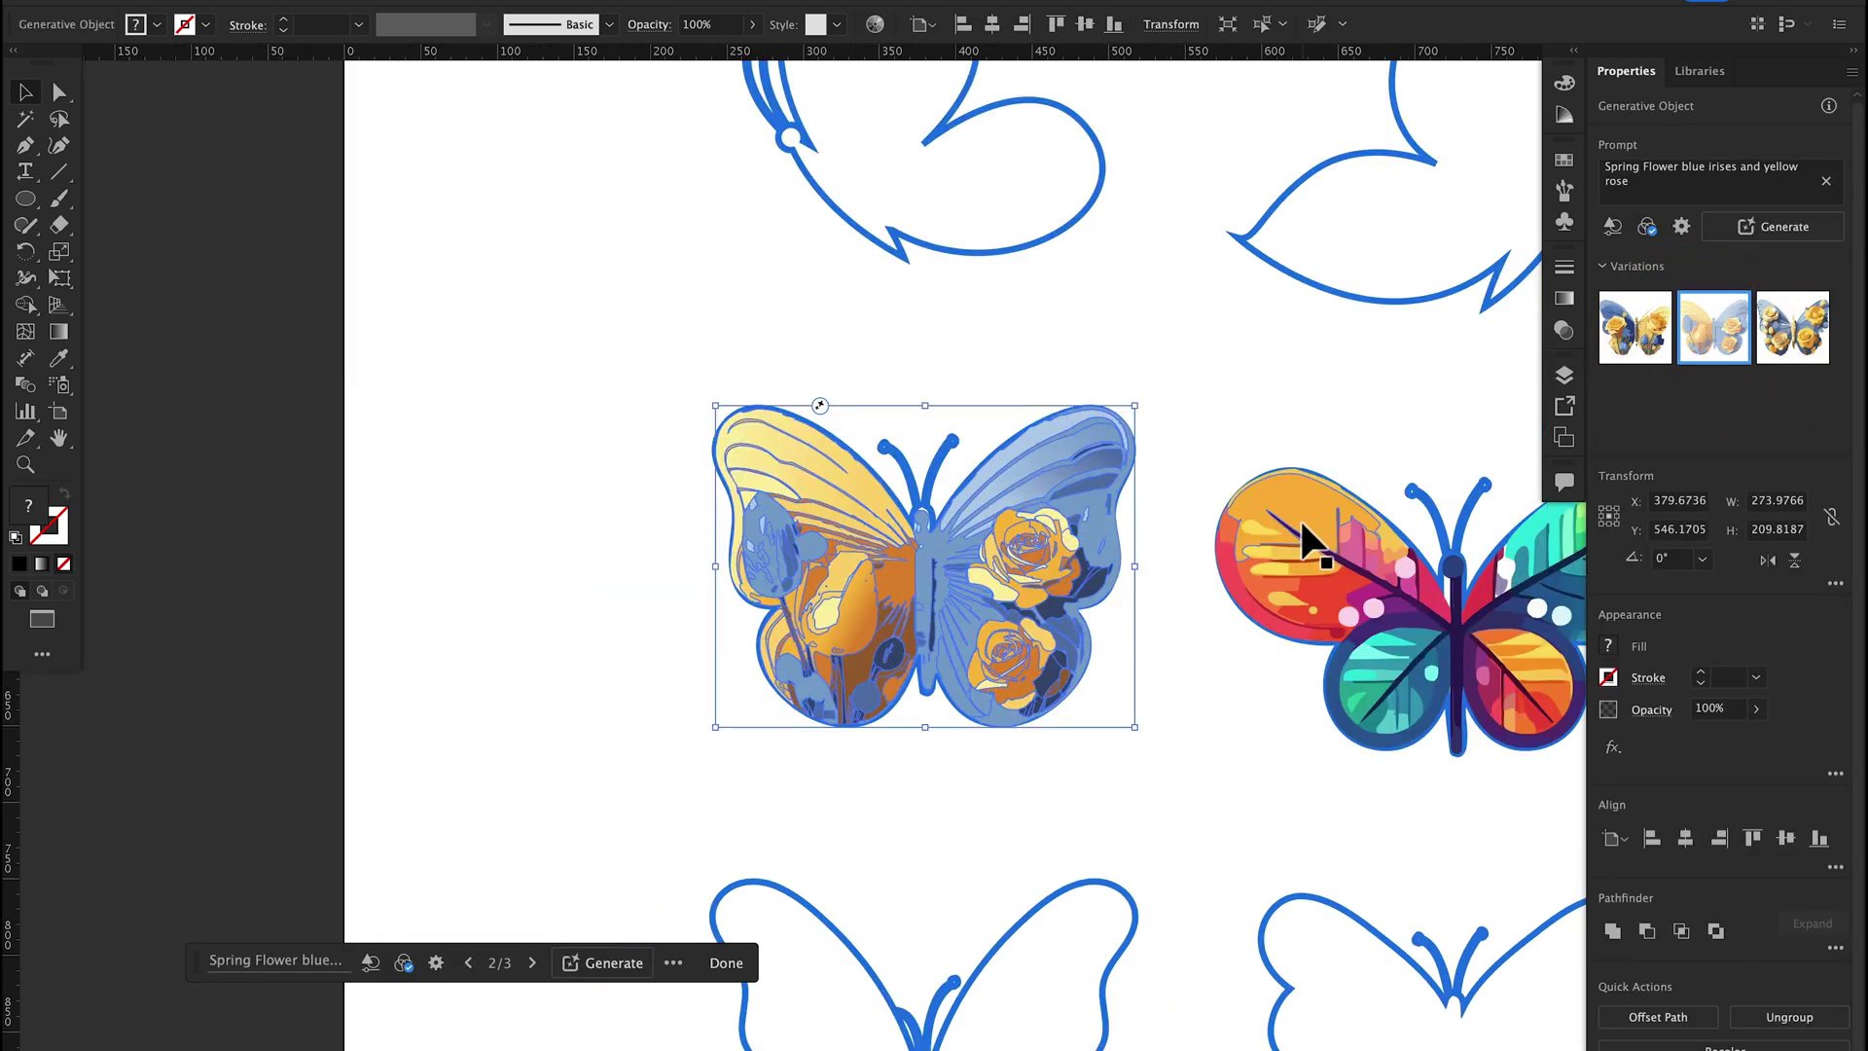
left_click_drag(1309, 545, 1014, 538)
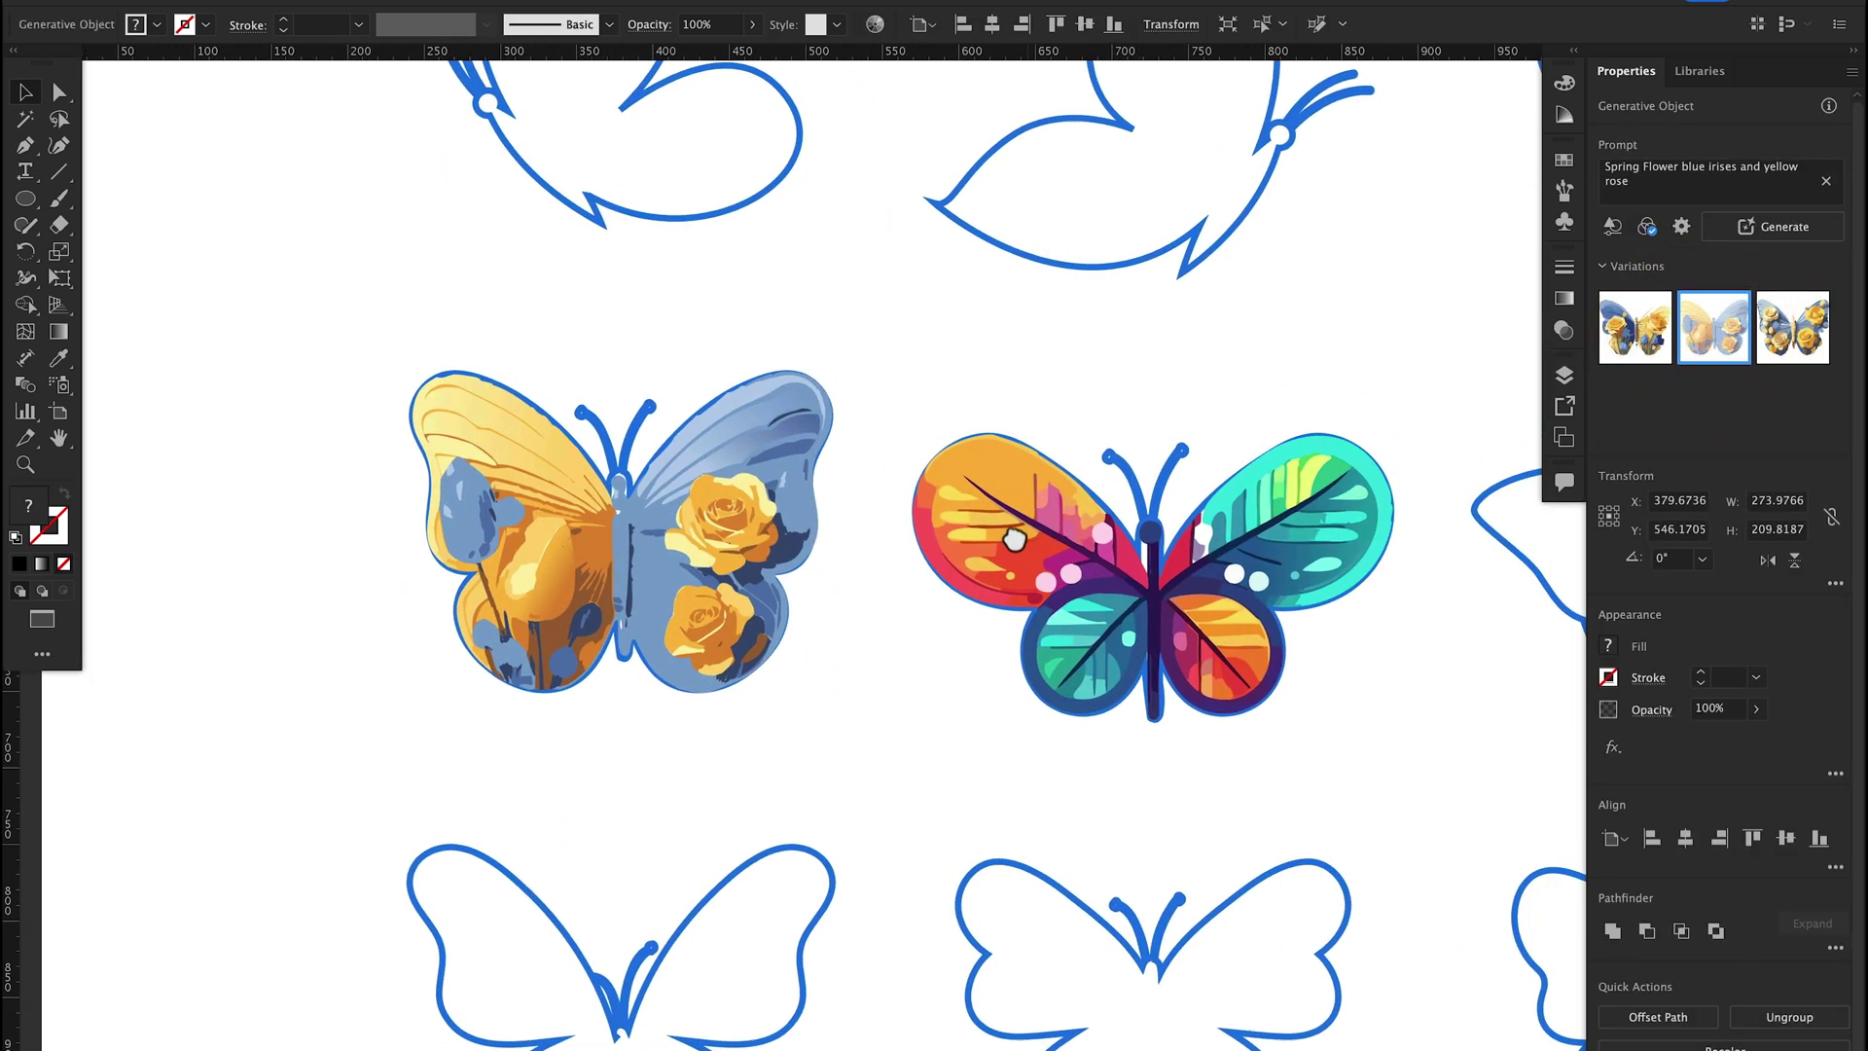
left_click(1135, 327)
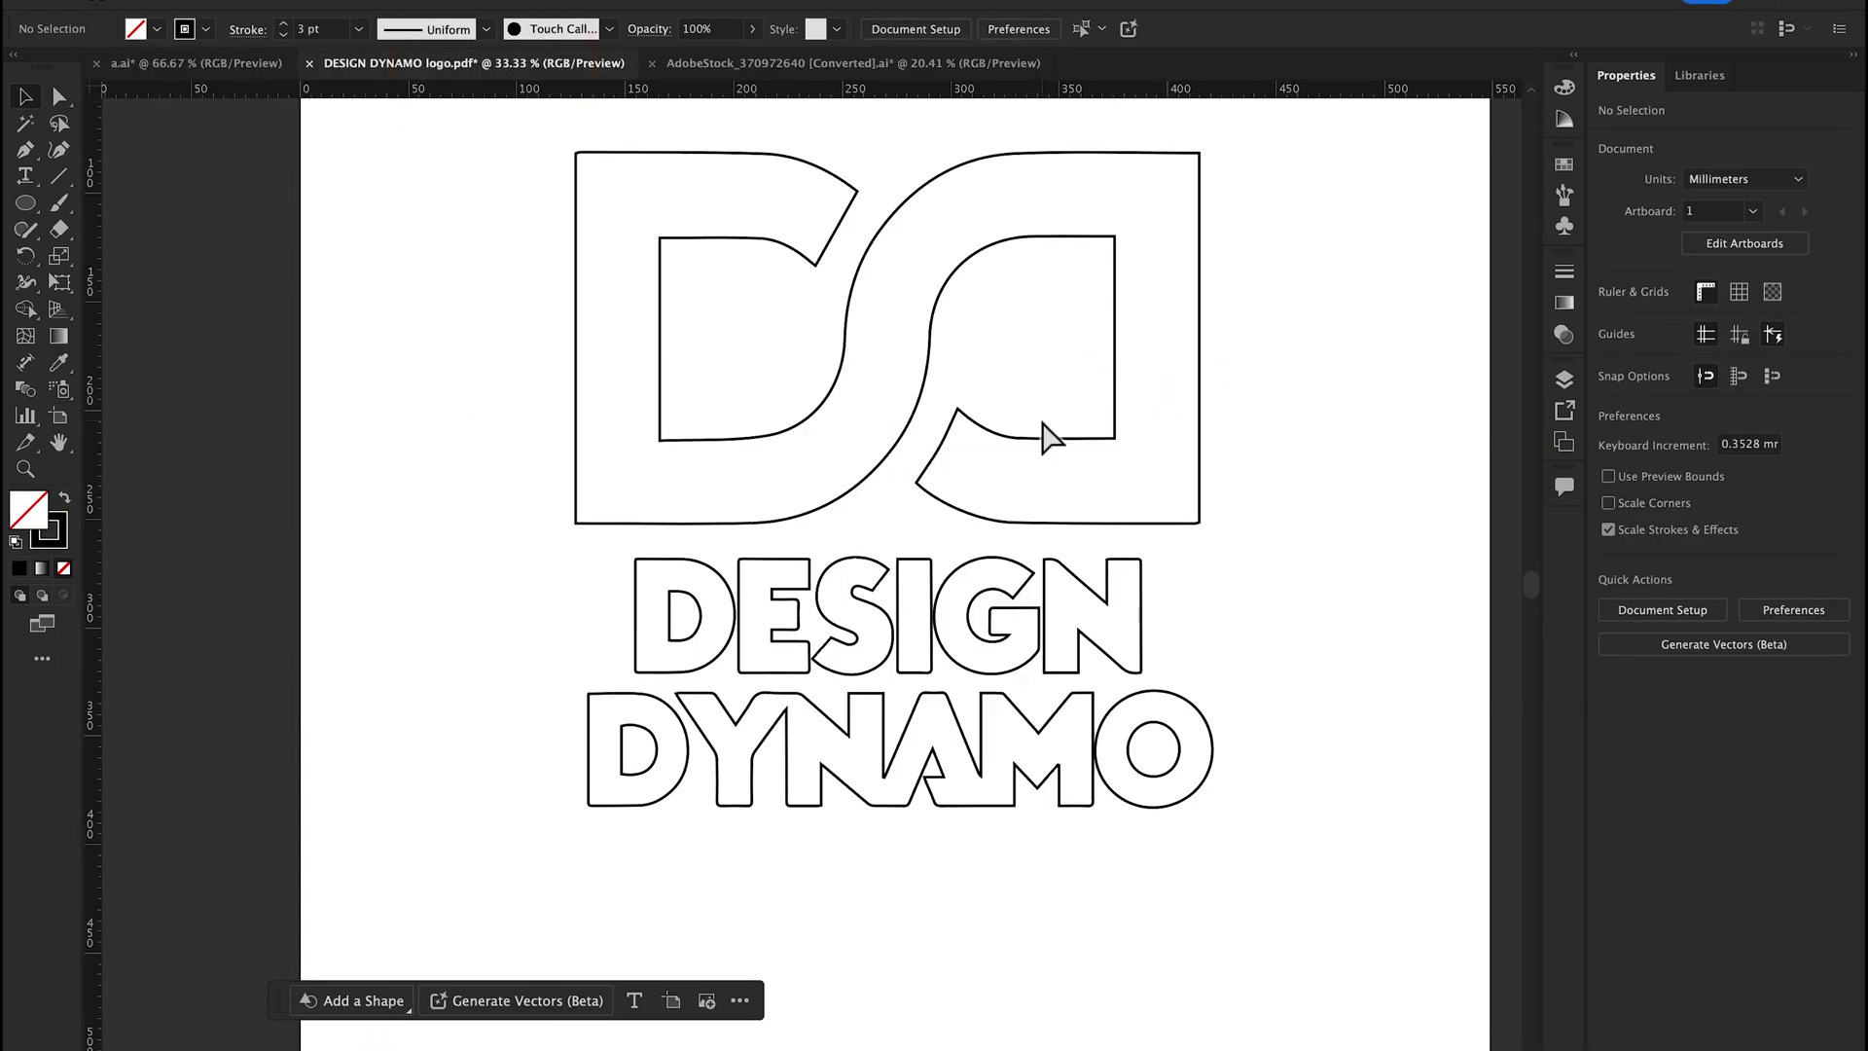
Select the DS monogram outline and start a fill with the 'floral border with lily and peaches' prompt
left_click_drag(1040, 415, 985, 562)
left_click(868, 510, "ctrl")
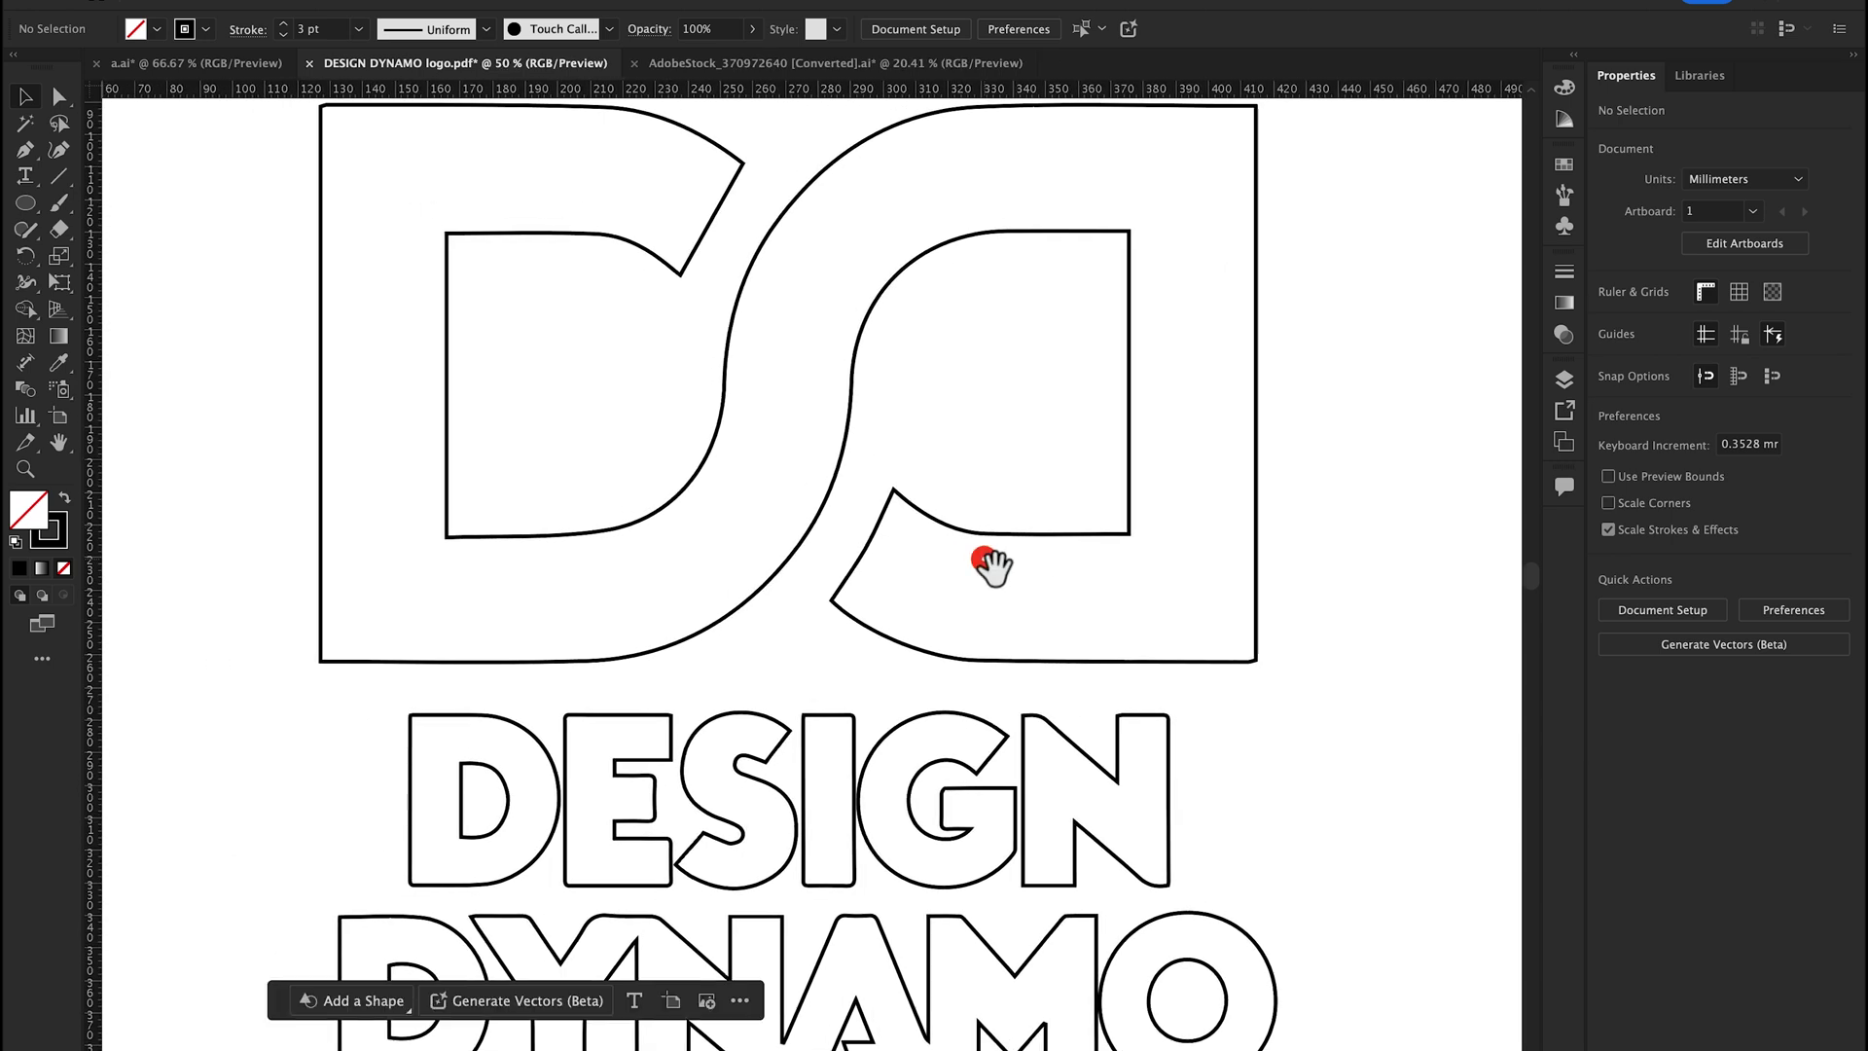
left_click(985, 562, "alt")
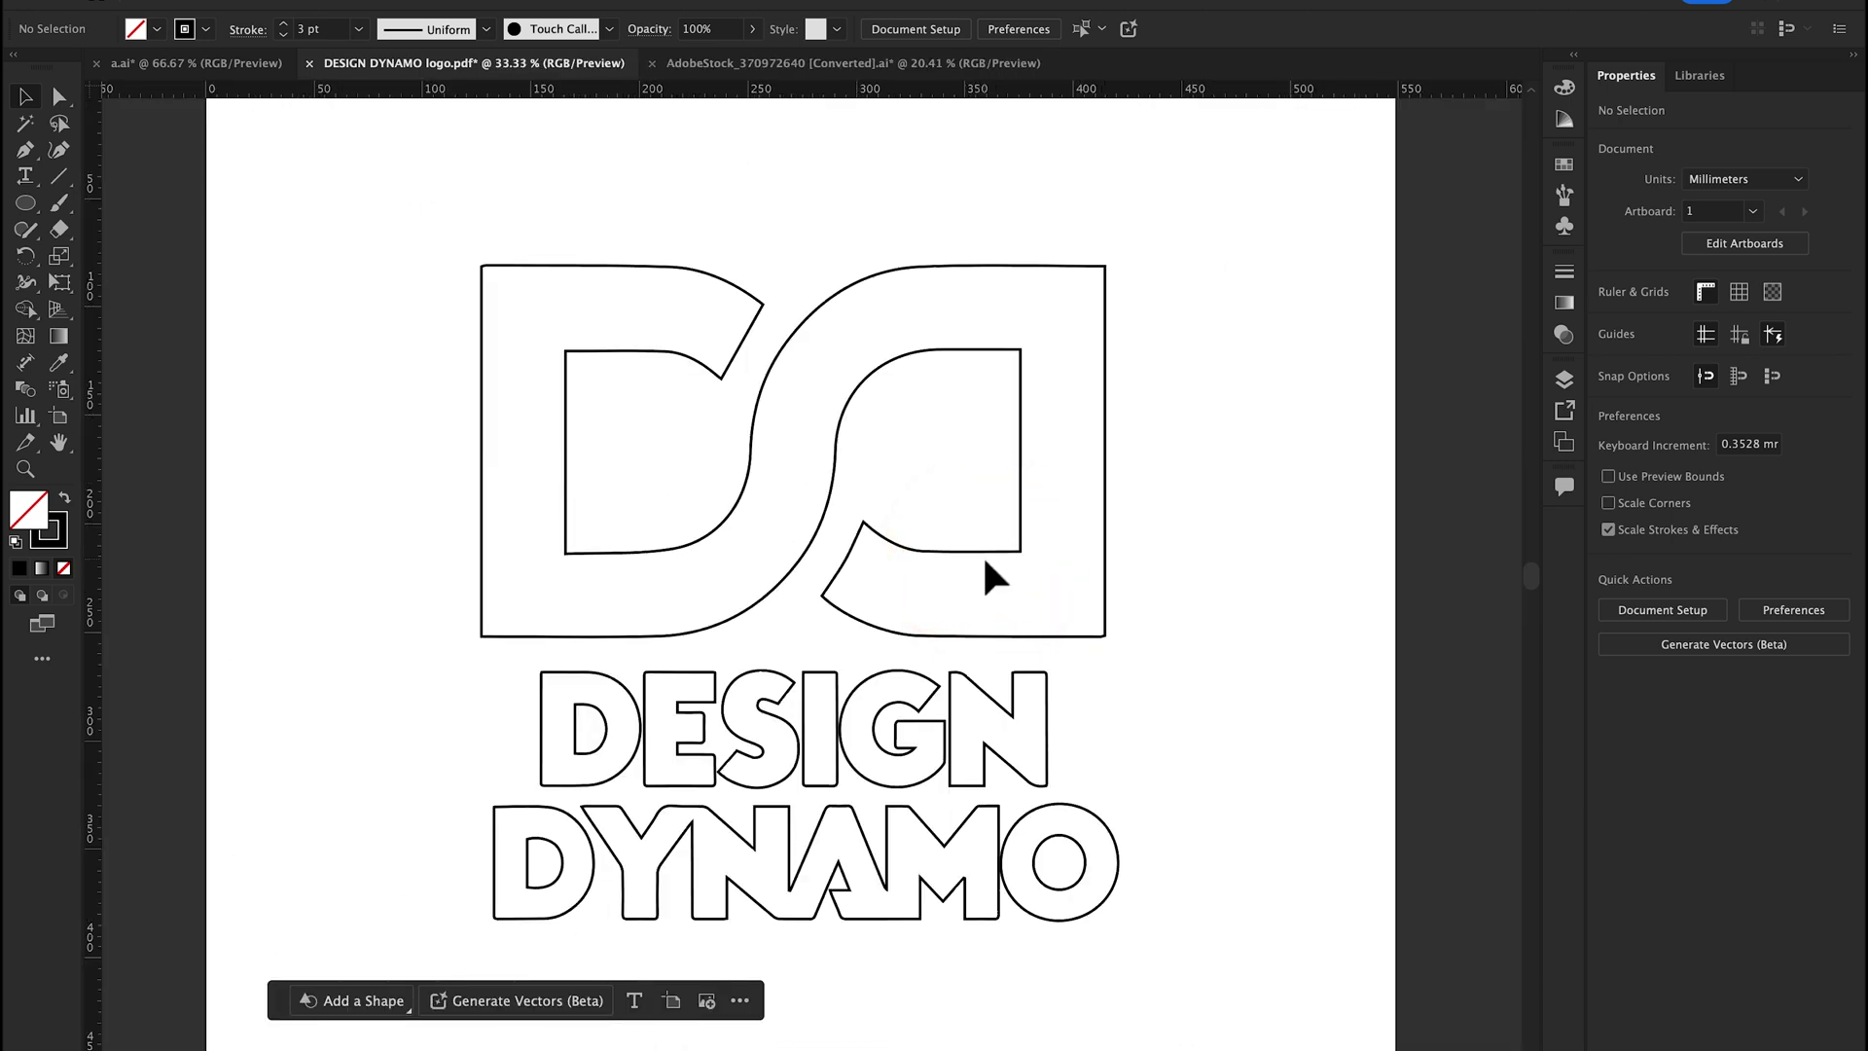
left_click(874, 526)
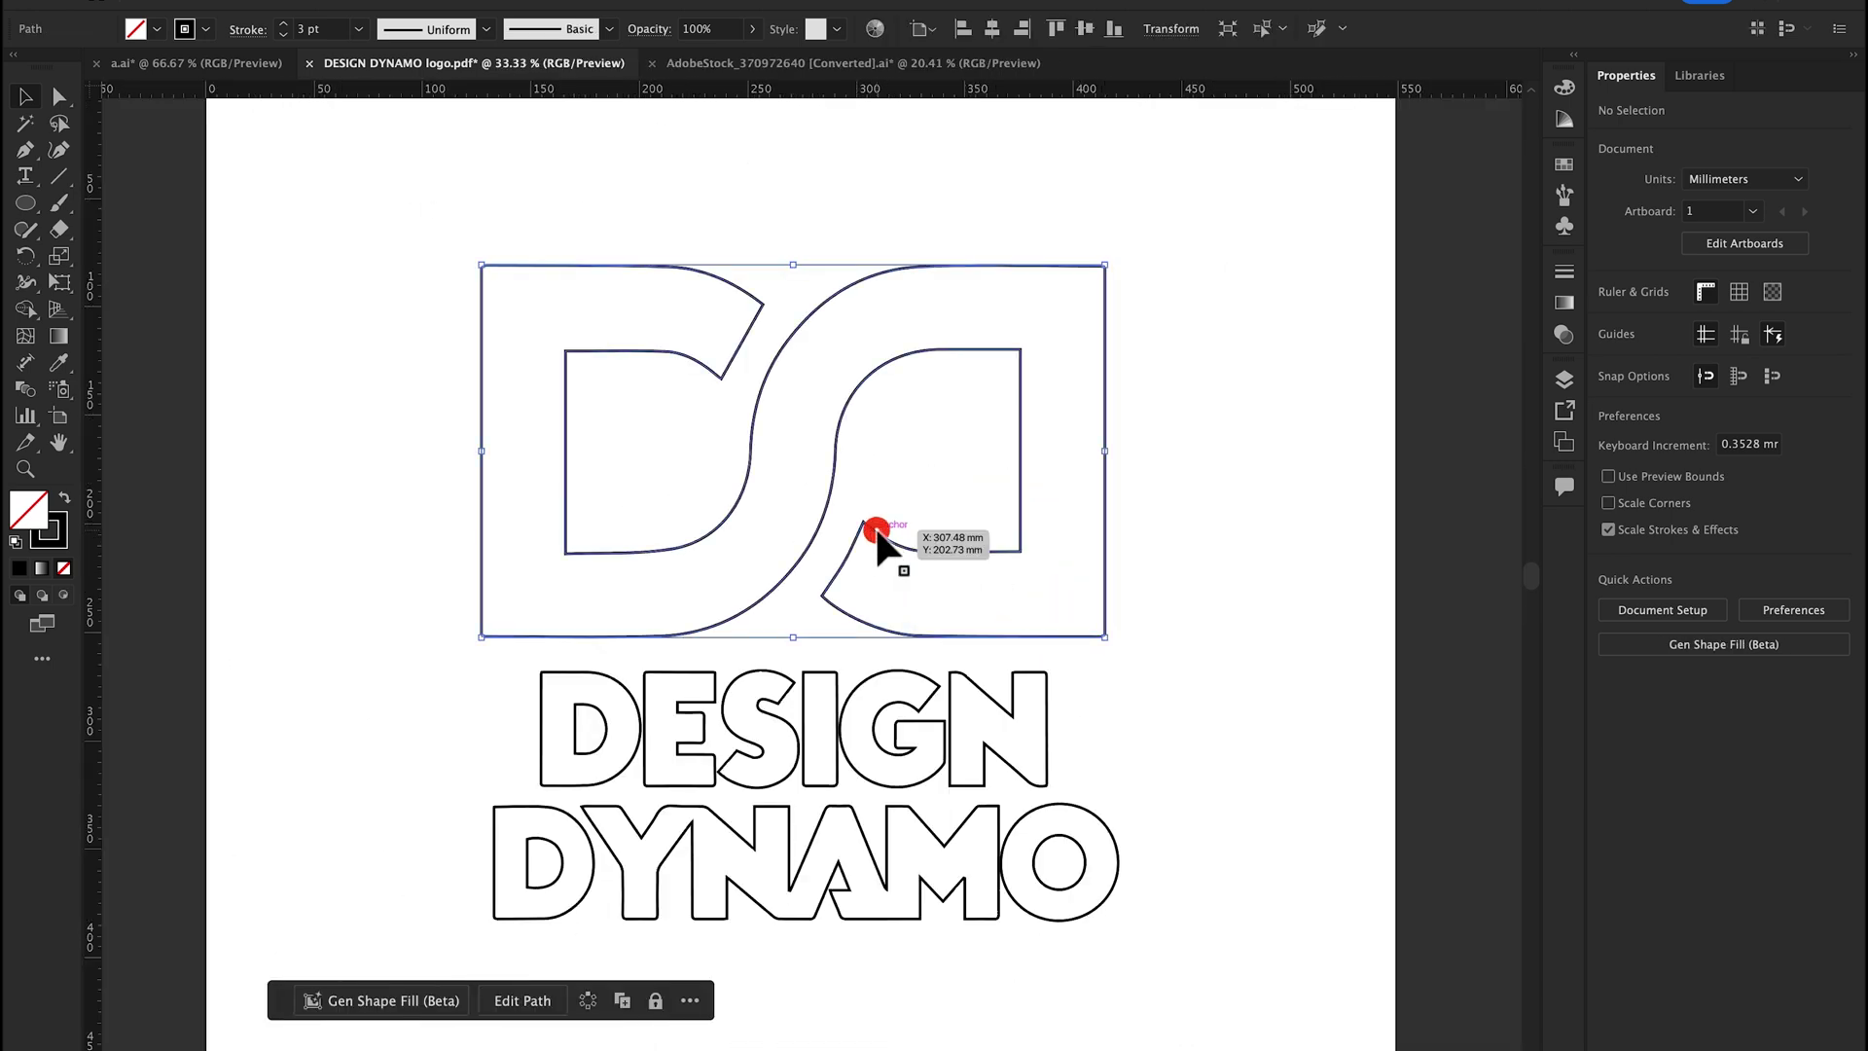
left_click(376, 1004)
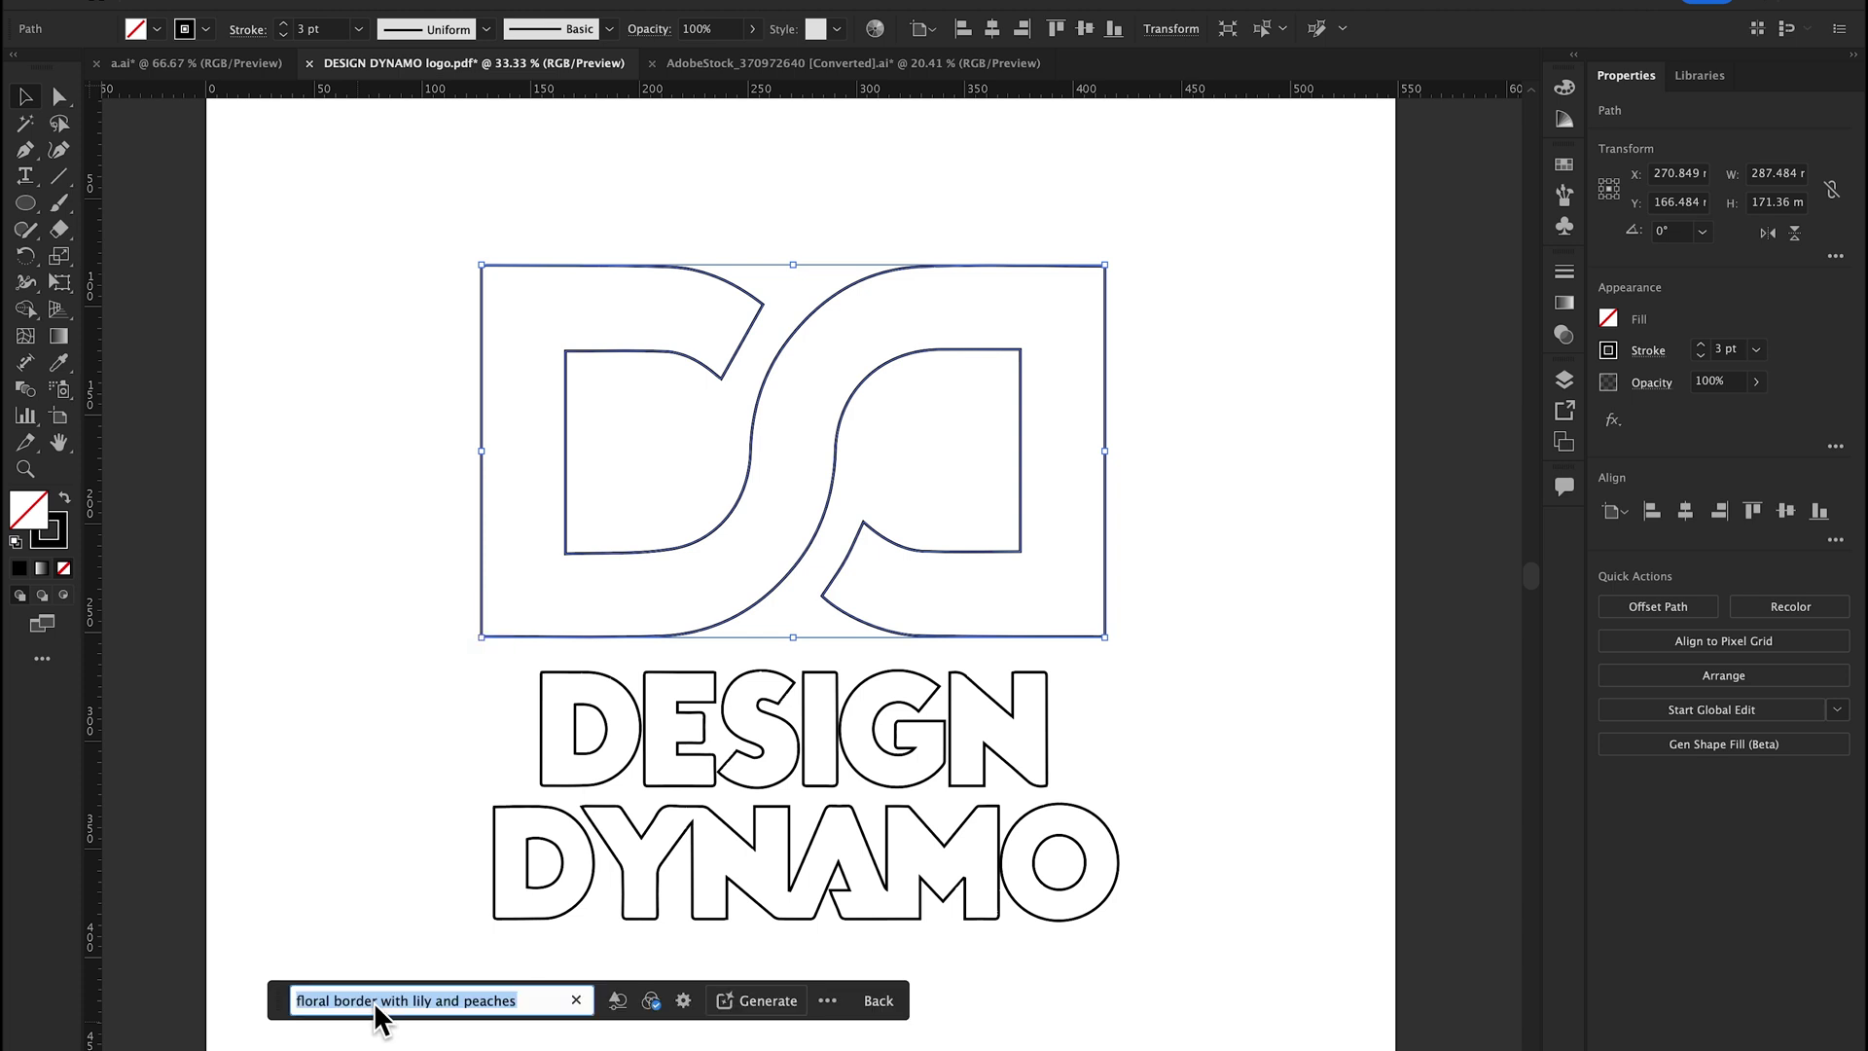
left_click(526, 999)
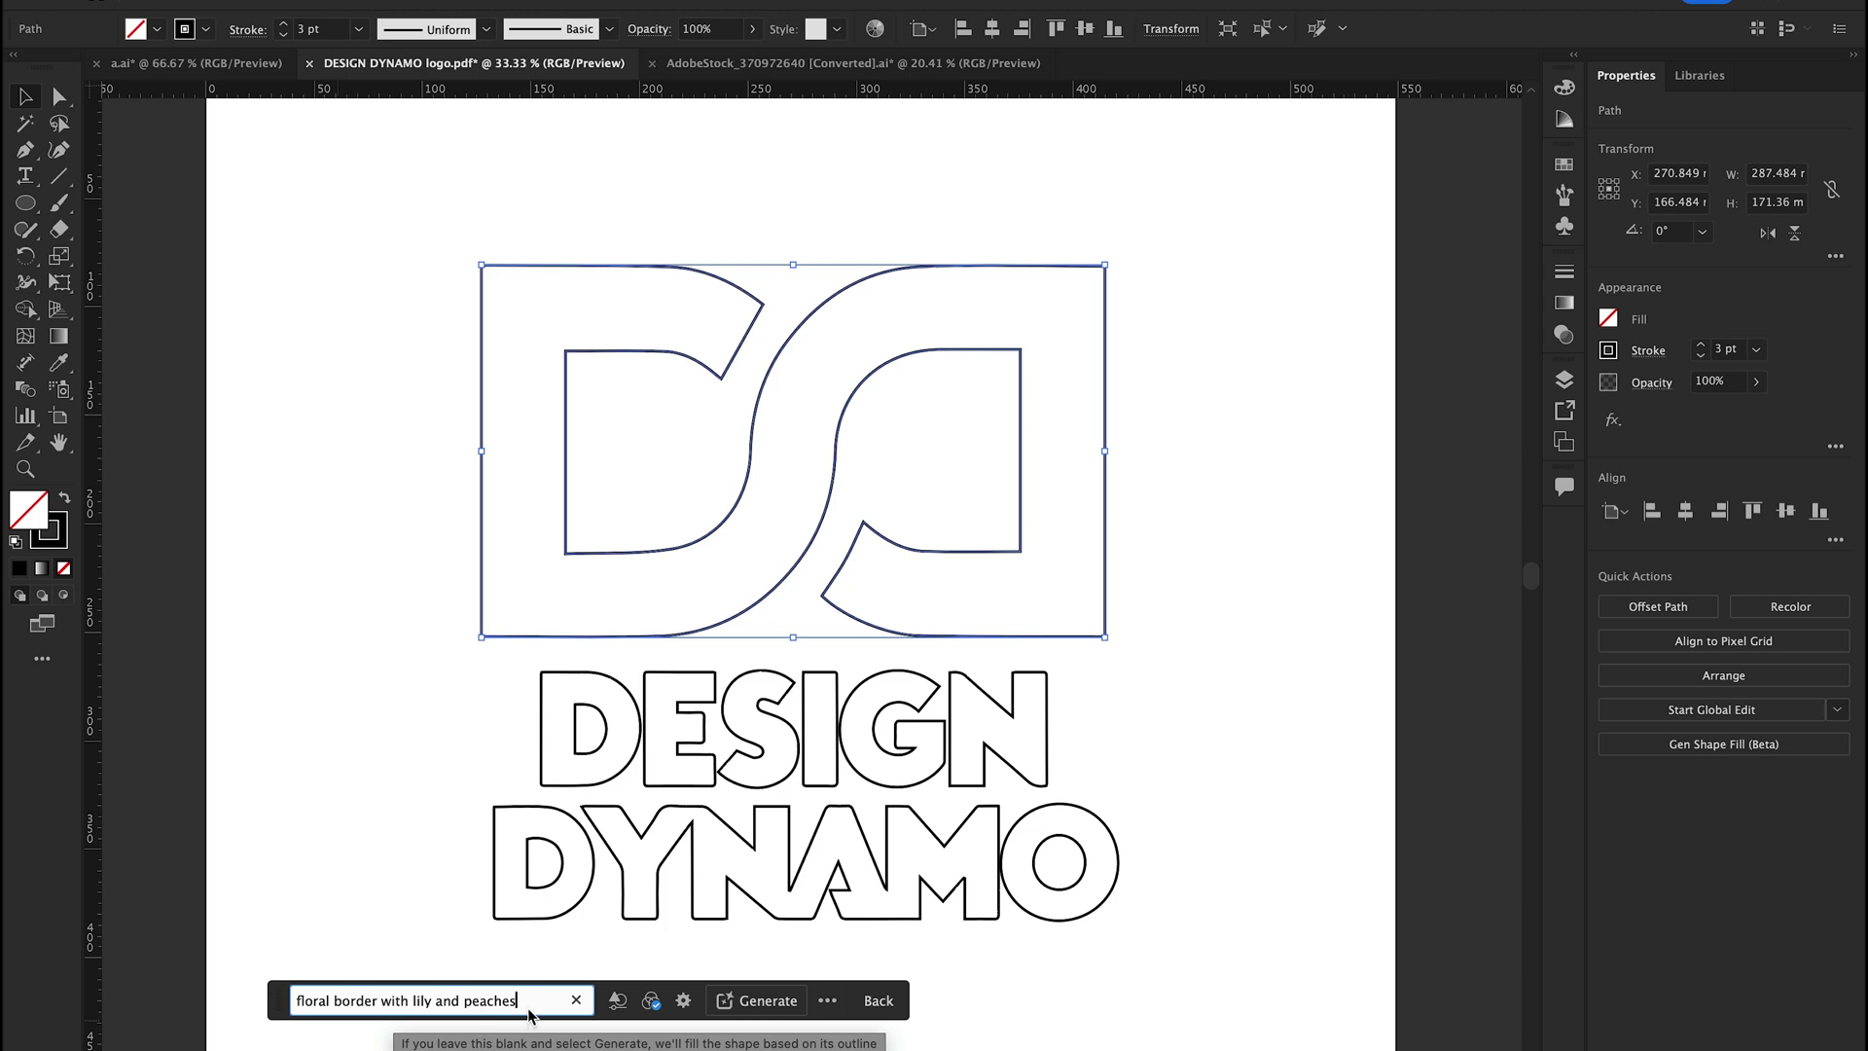
Add the Geometric effect with Vibrant color and 30 colours, then generate the monogram fill
left_click(627, 1005)
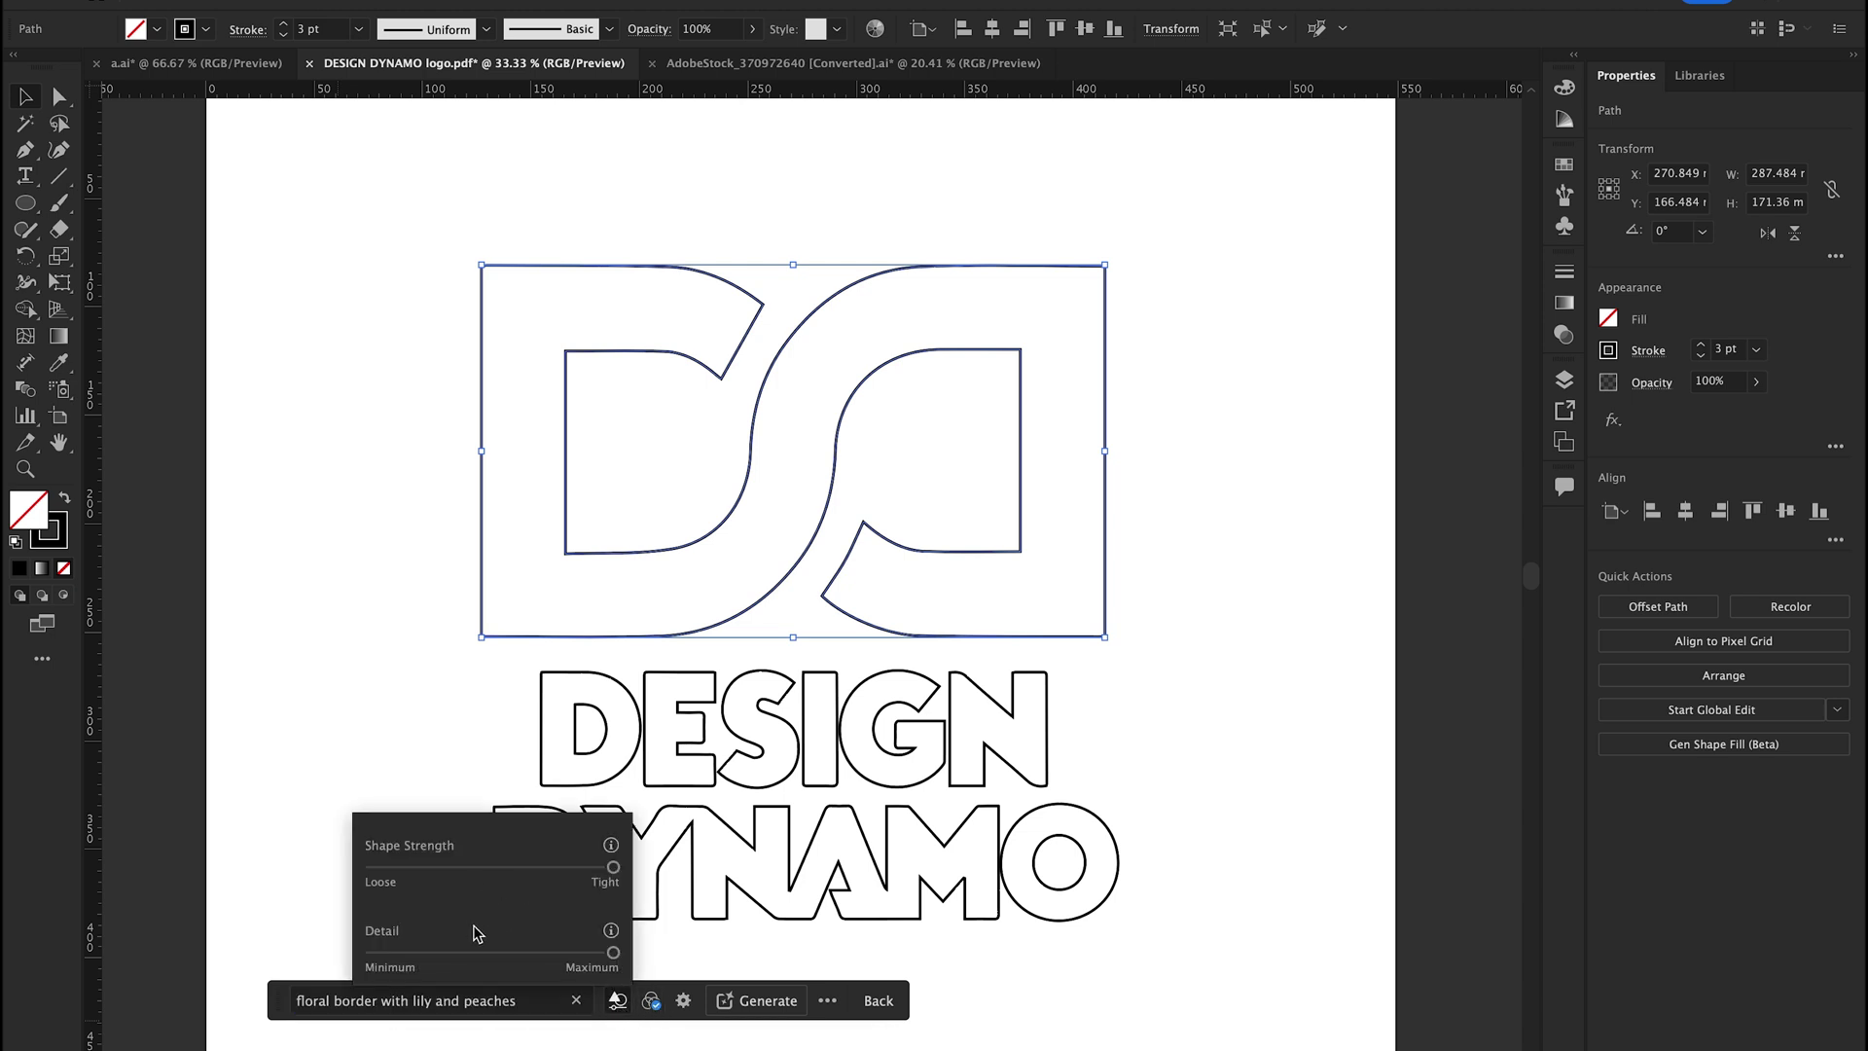
left_click(652, 1004)
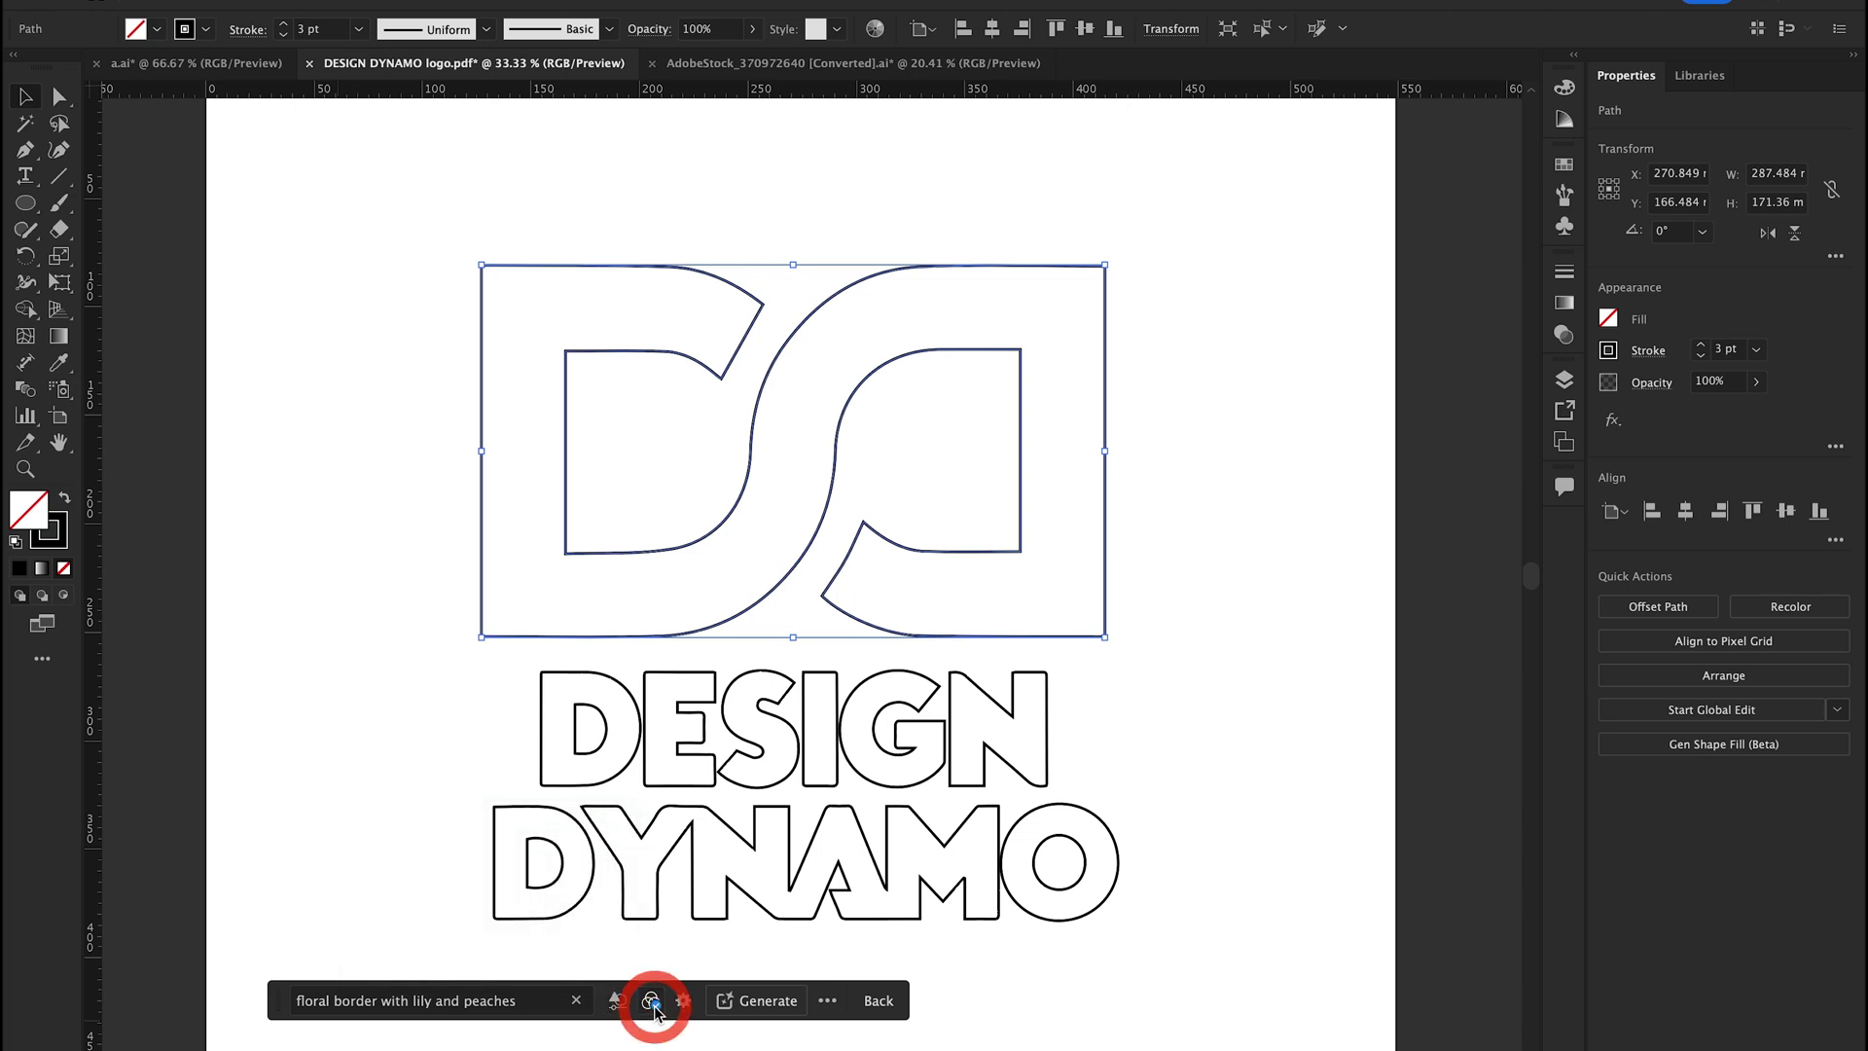
left_click(652, 1003)
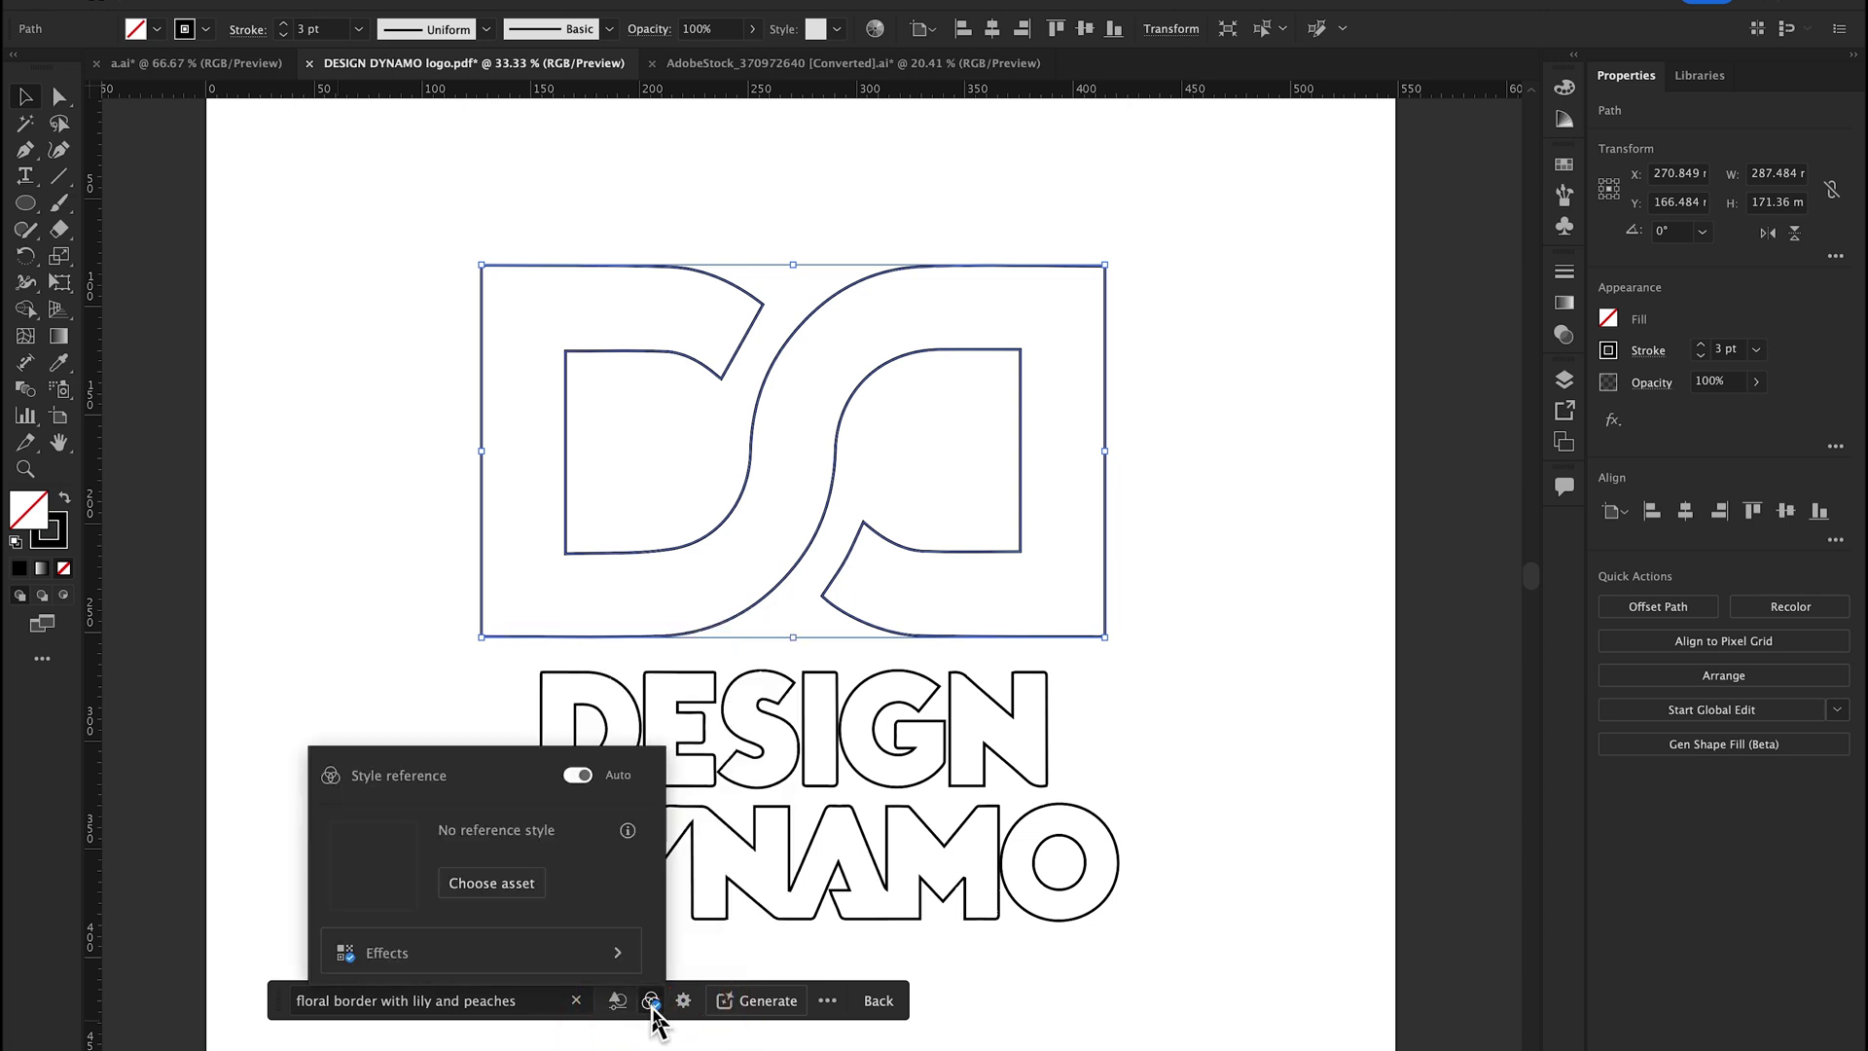
left_click(683, 1001)
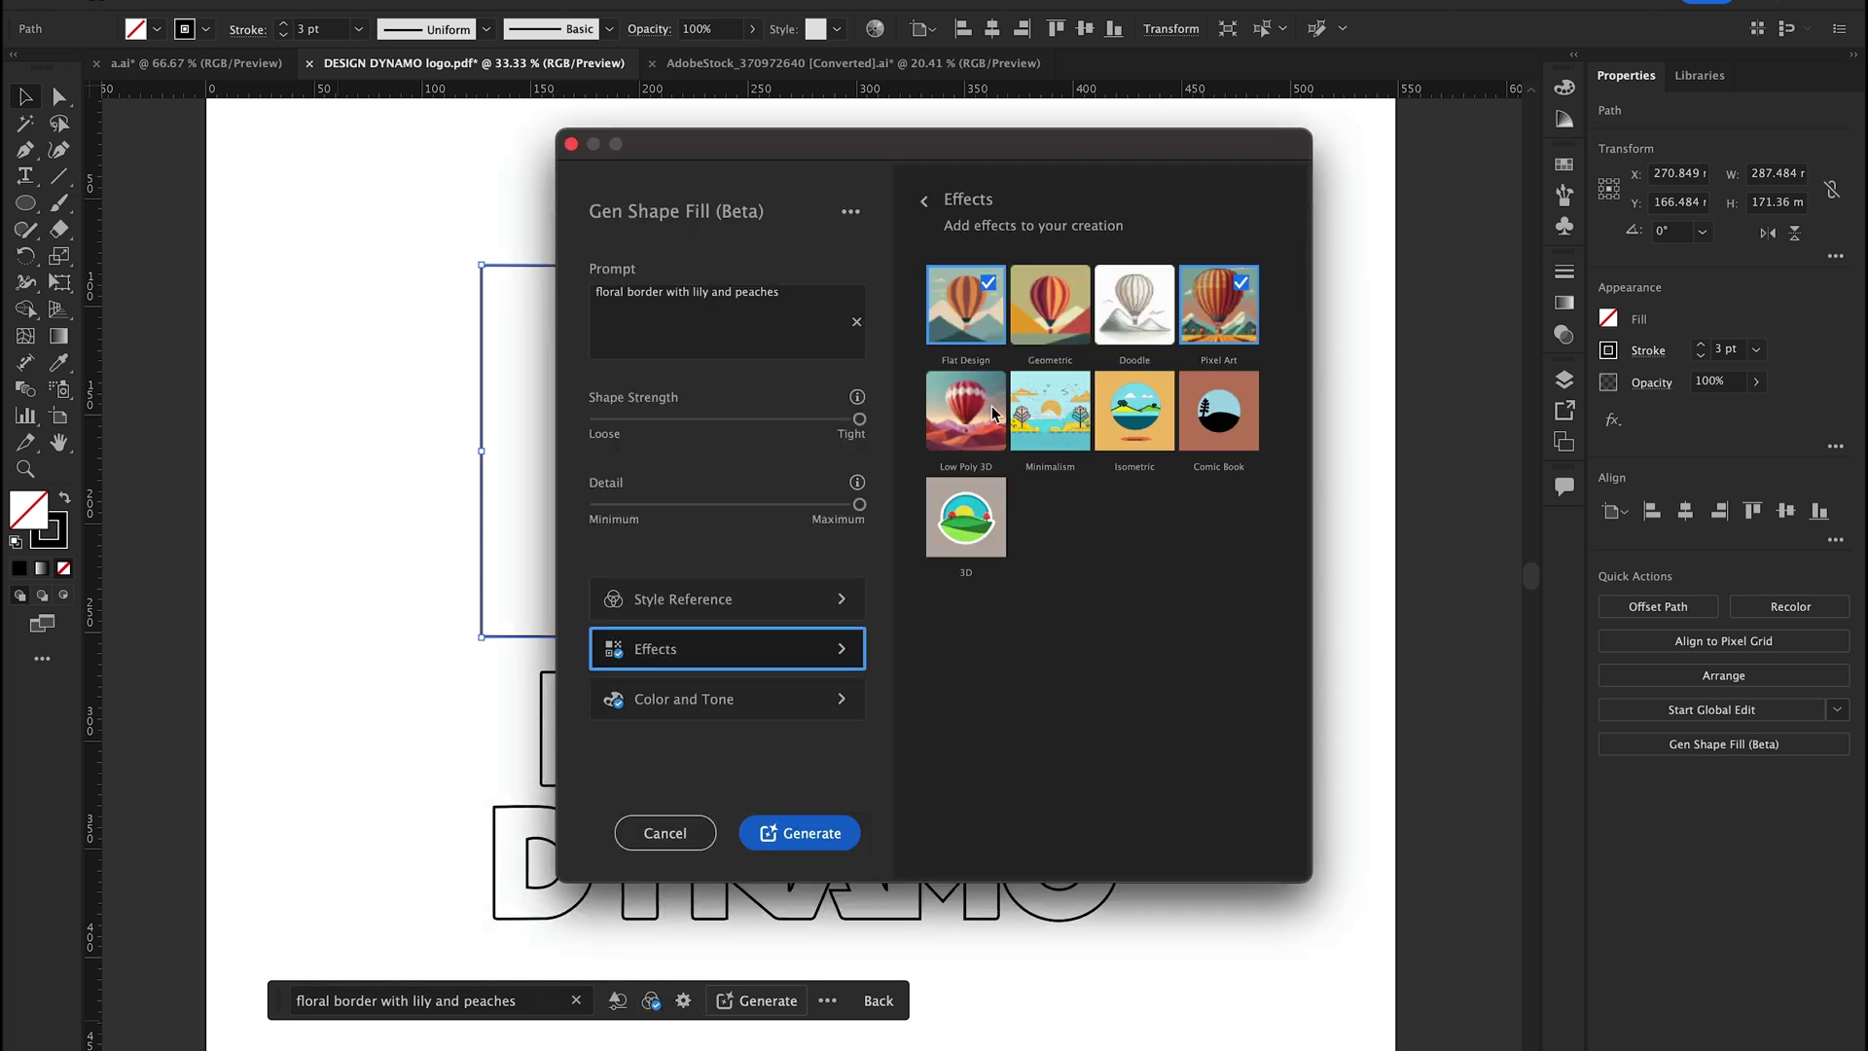
left_click(1050, 304)
left_click(703, 700)
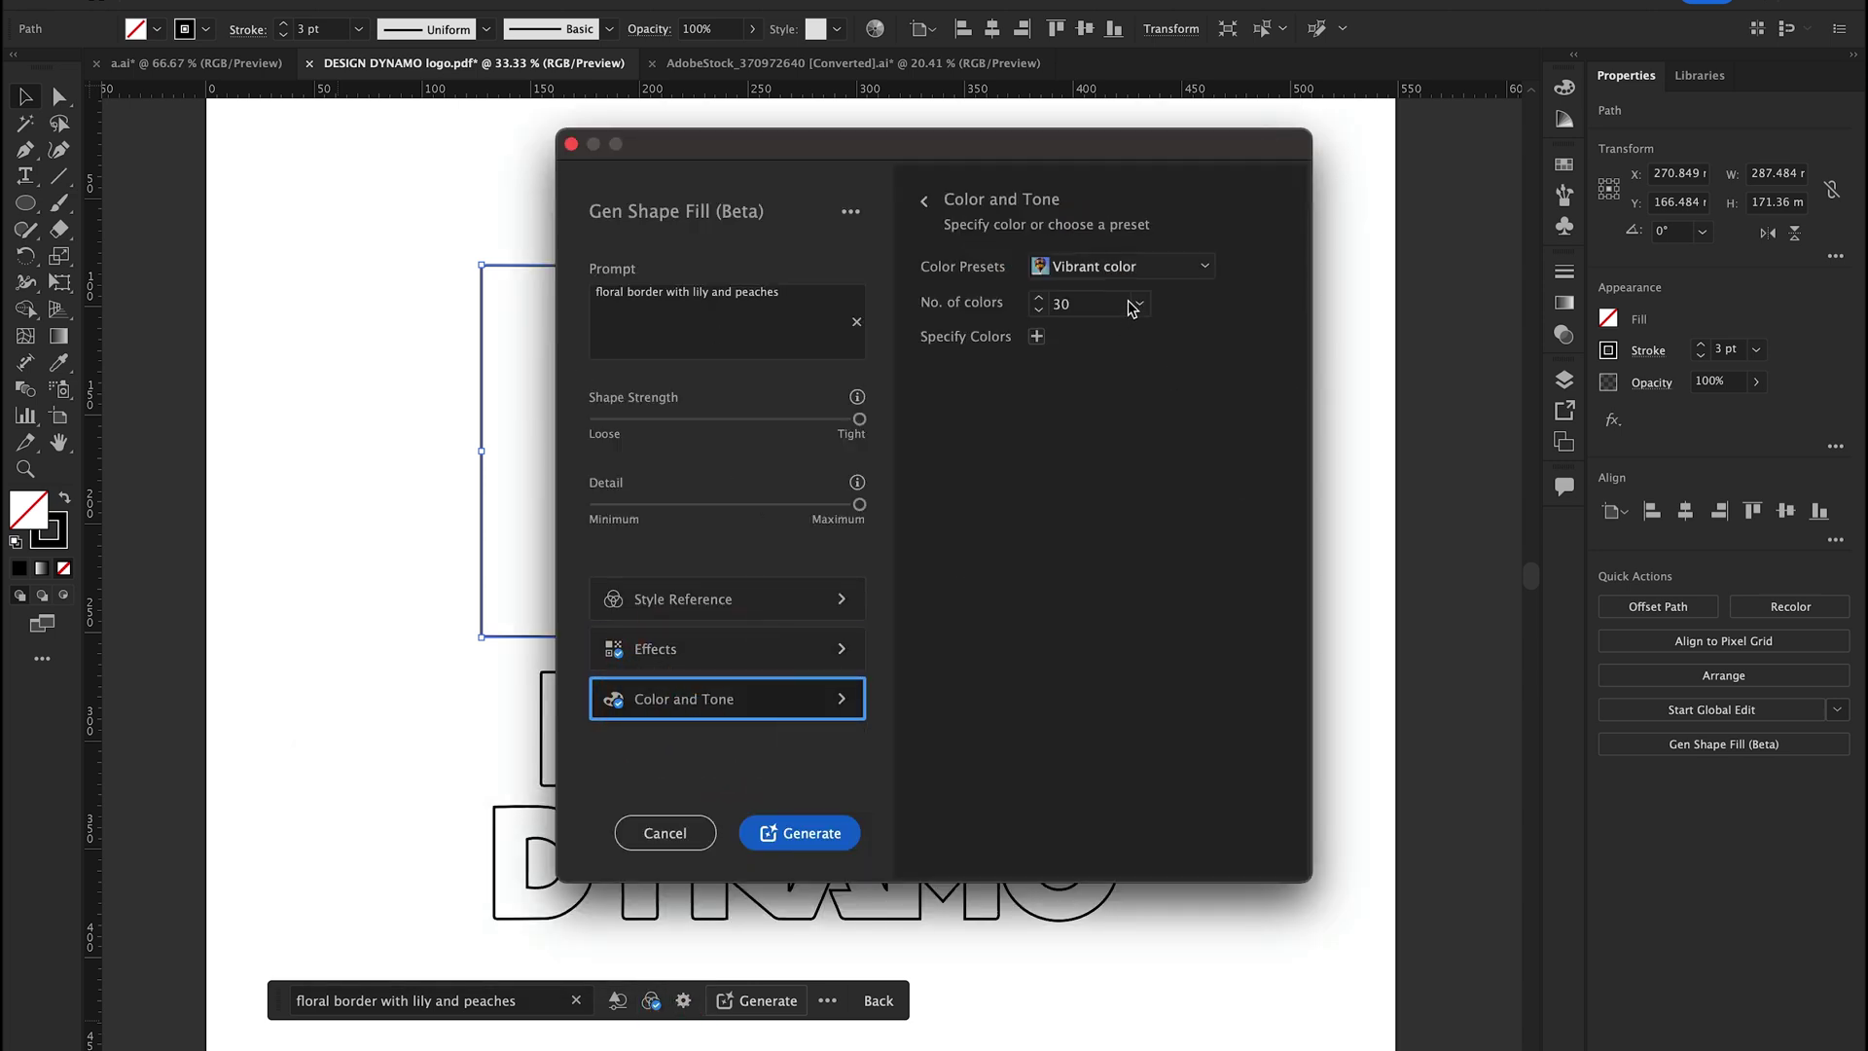
left_click(802, 839)
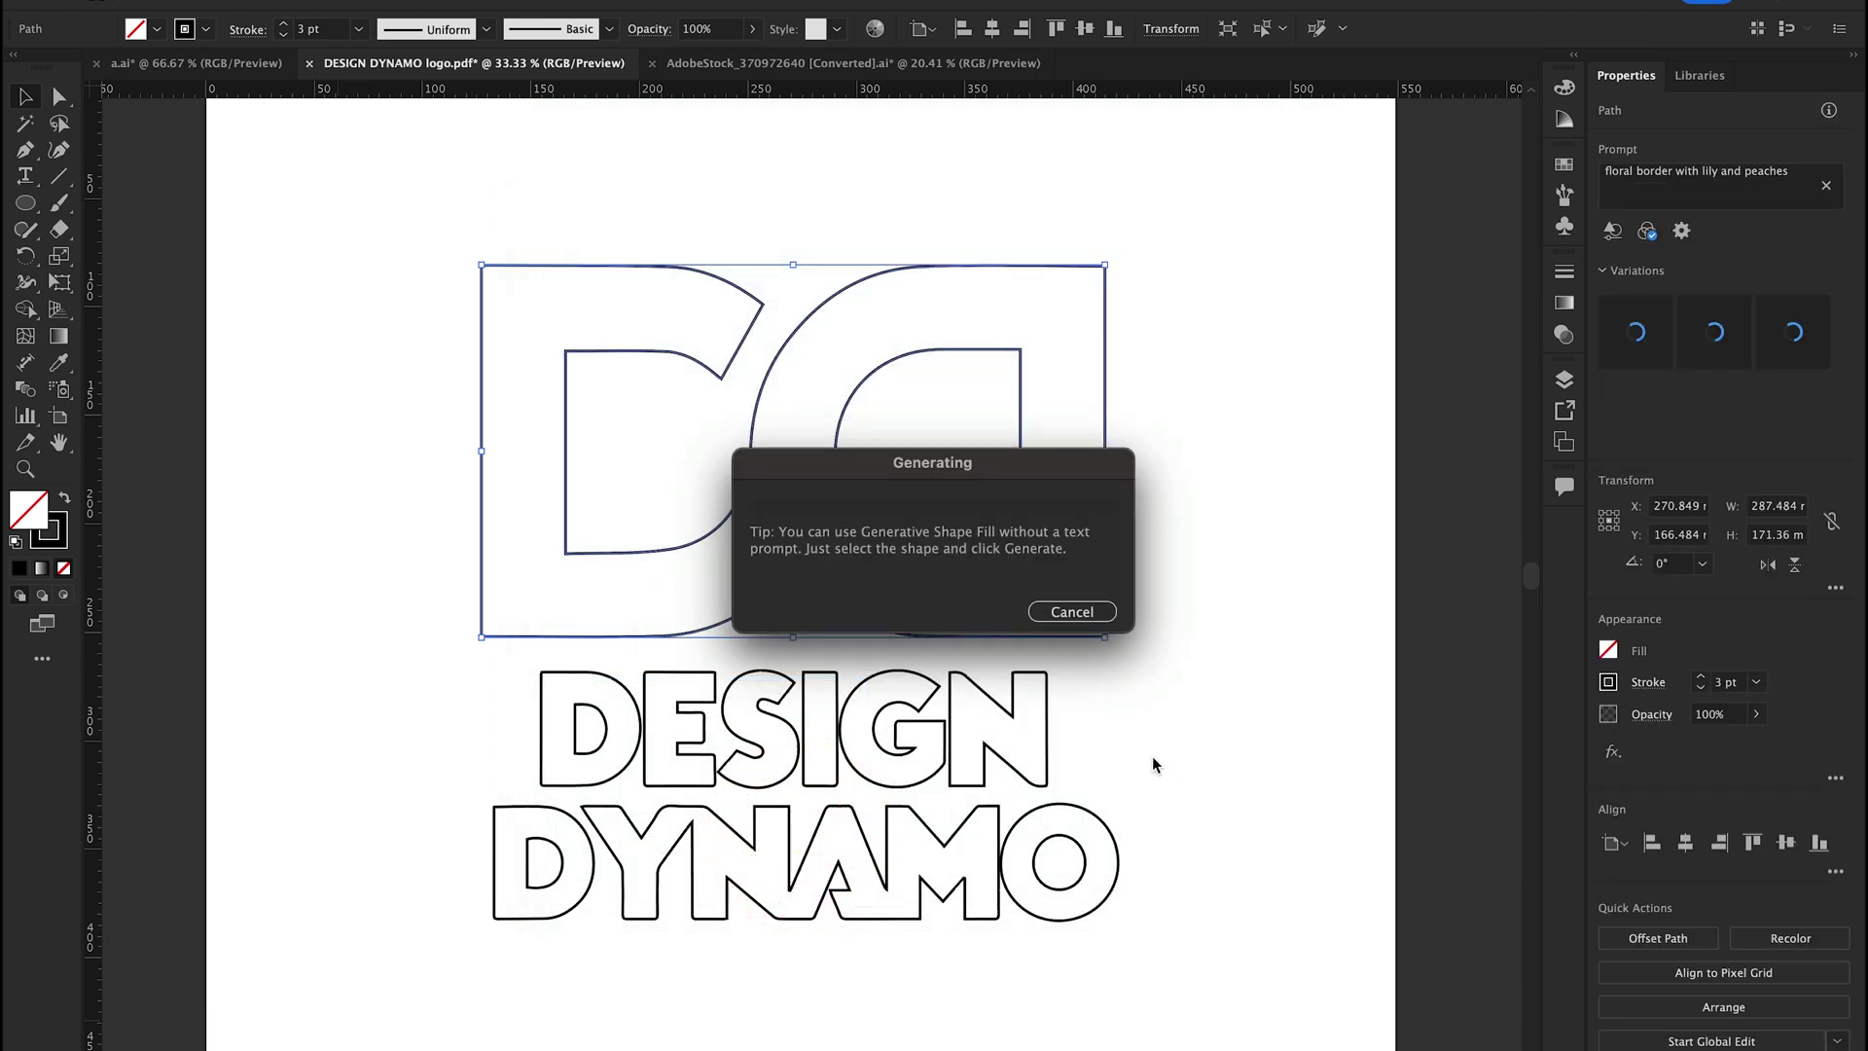
Cycle through the monogram's fill variations and keep the peach-and-lily floral one
left_click(1181, 644)
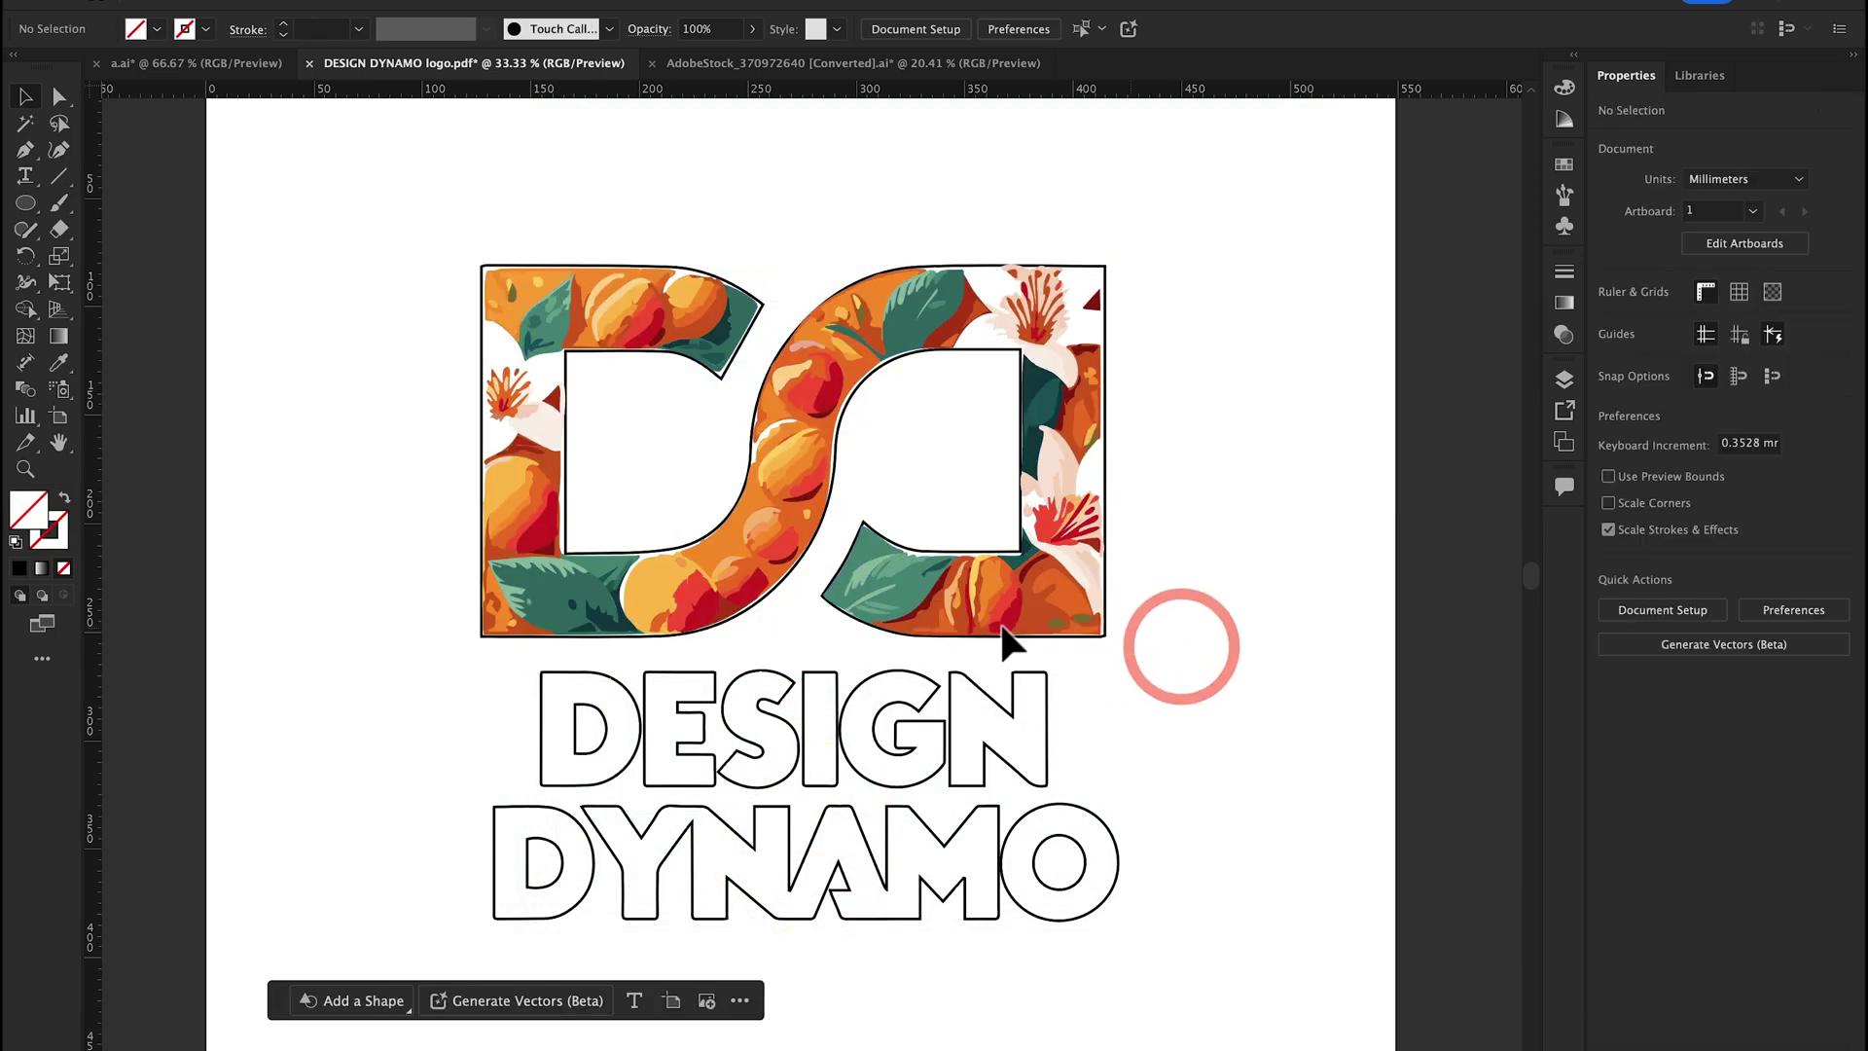
left_click(995, 613)
left_click(1713, 333)
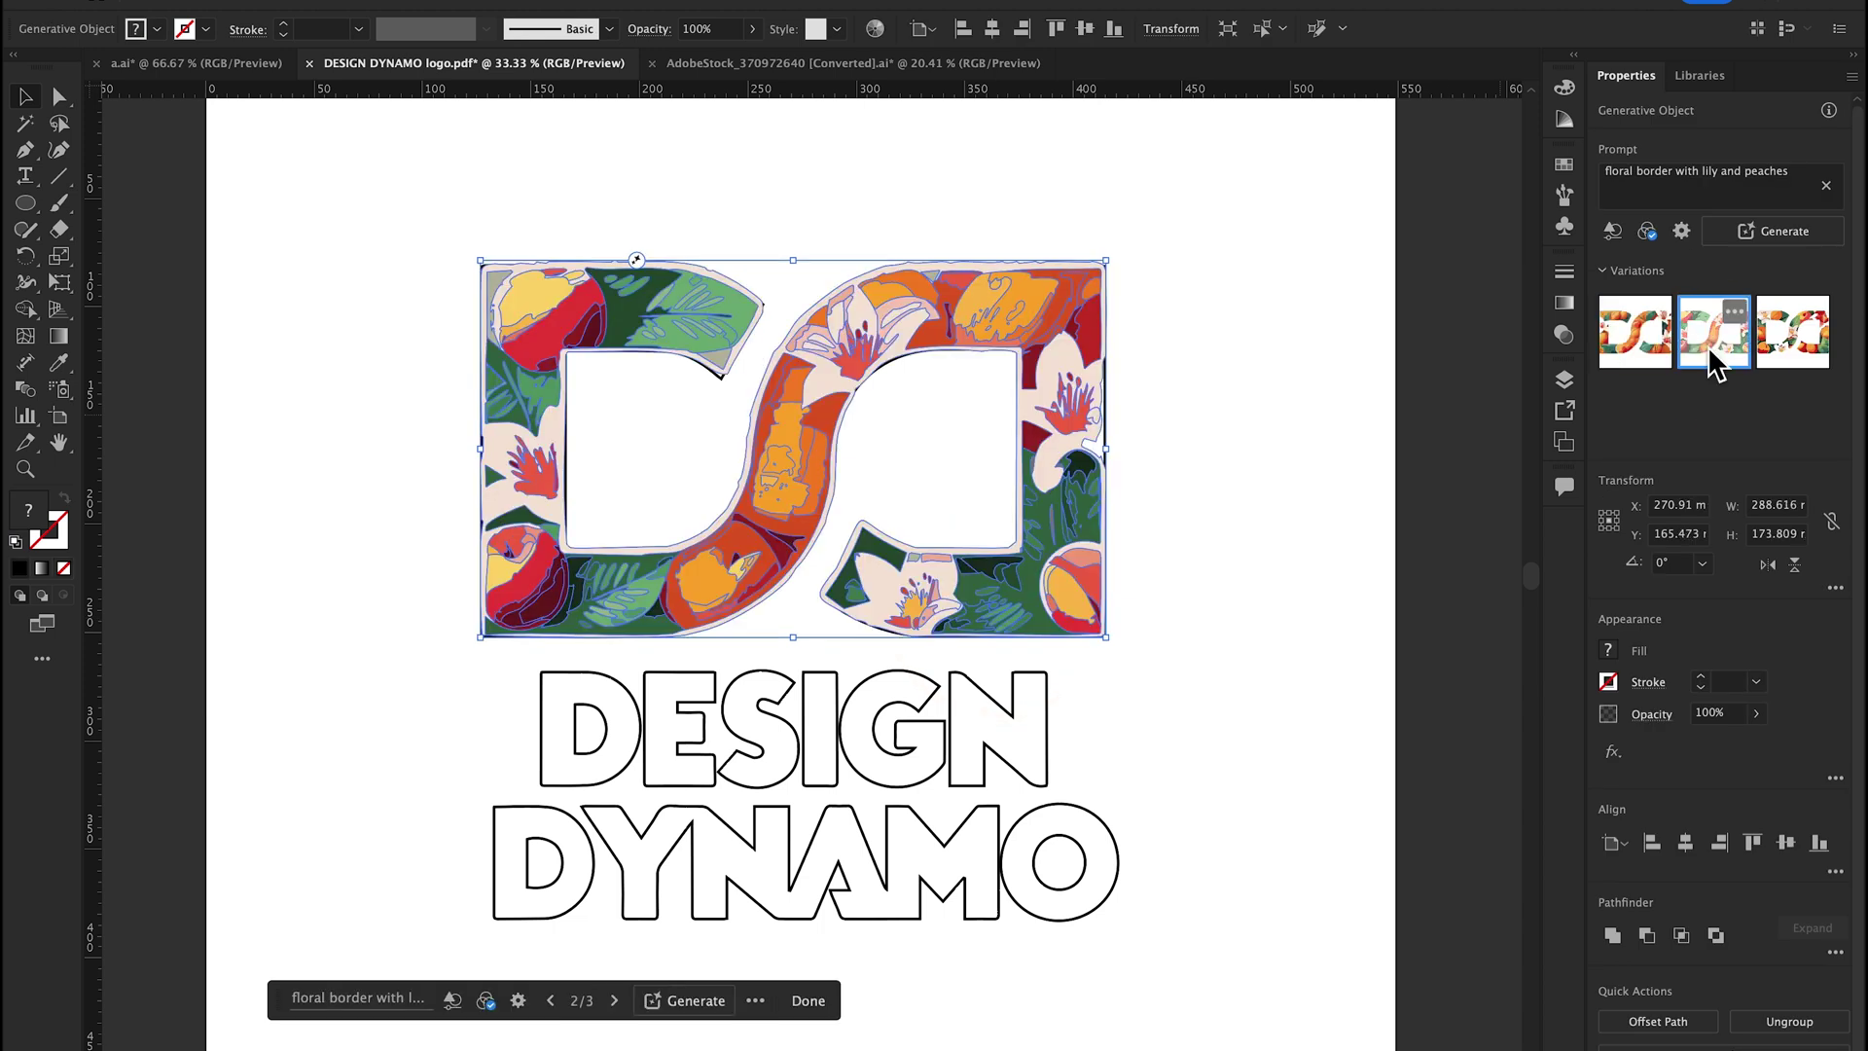
left_click(1293, 473)
left_click(1039, 537)
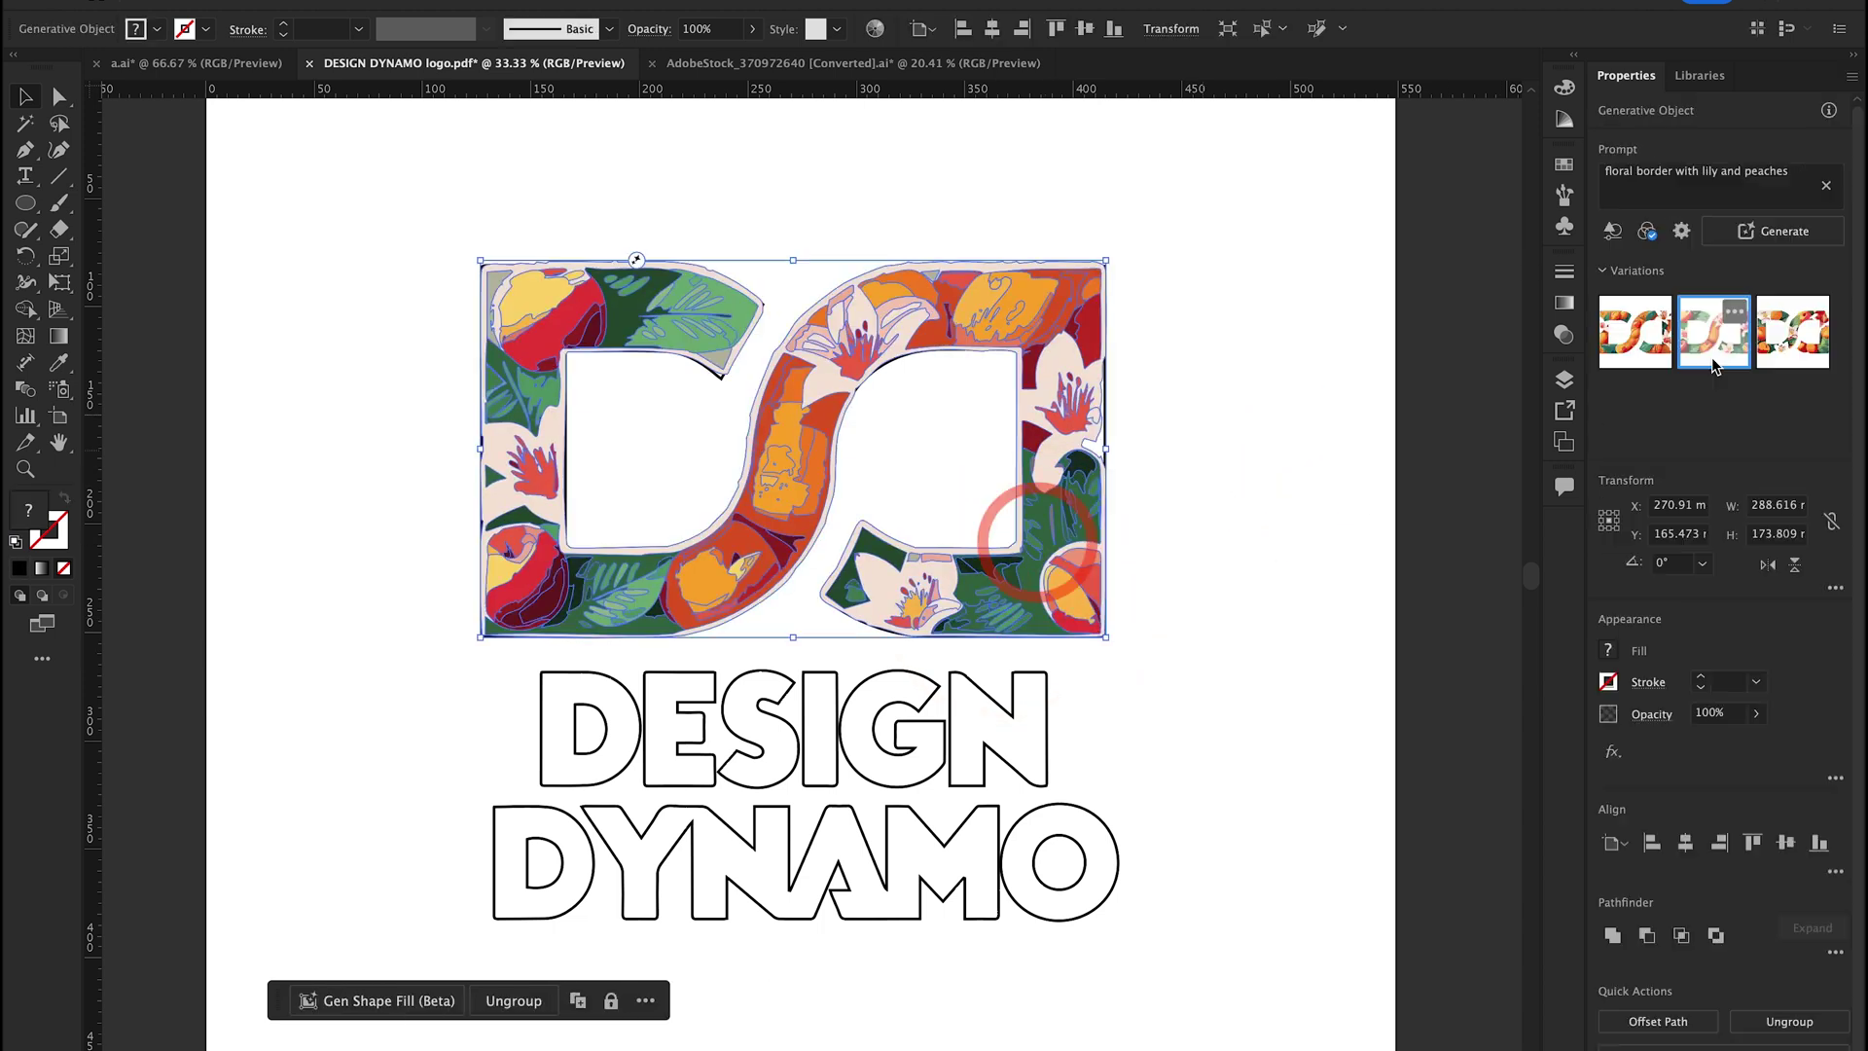
left_click(1794, 331)
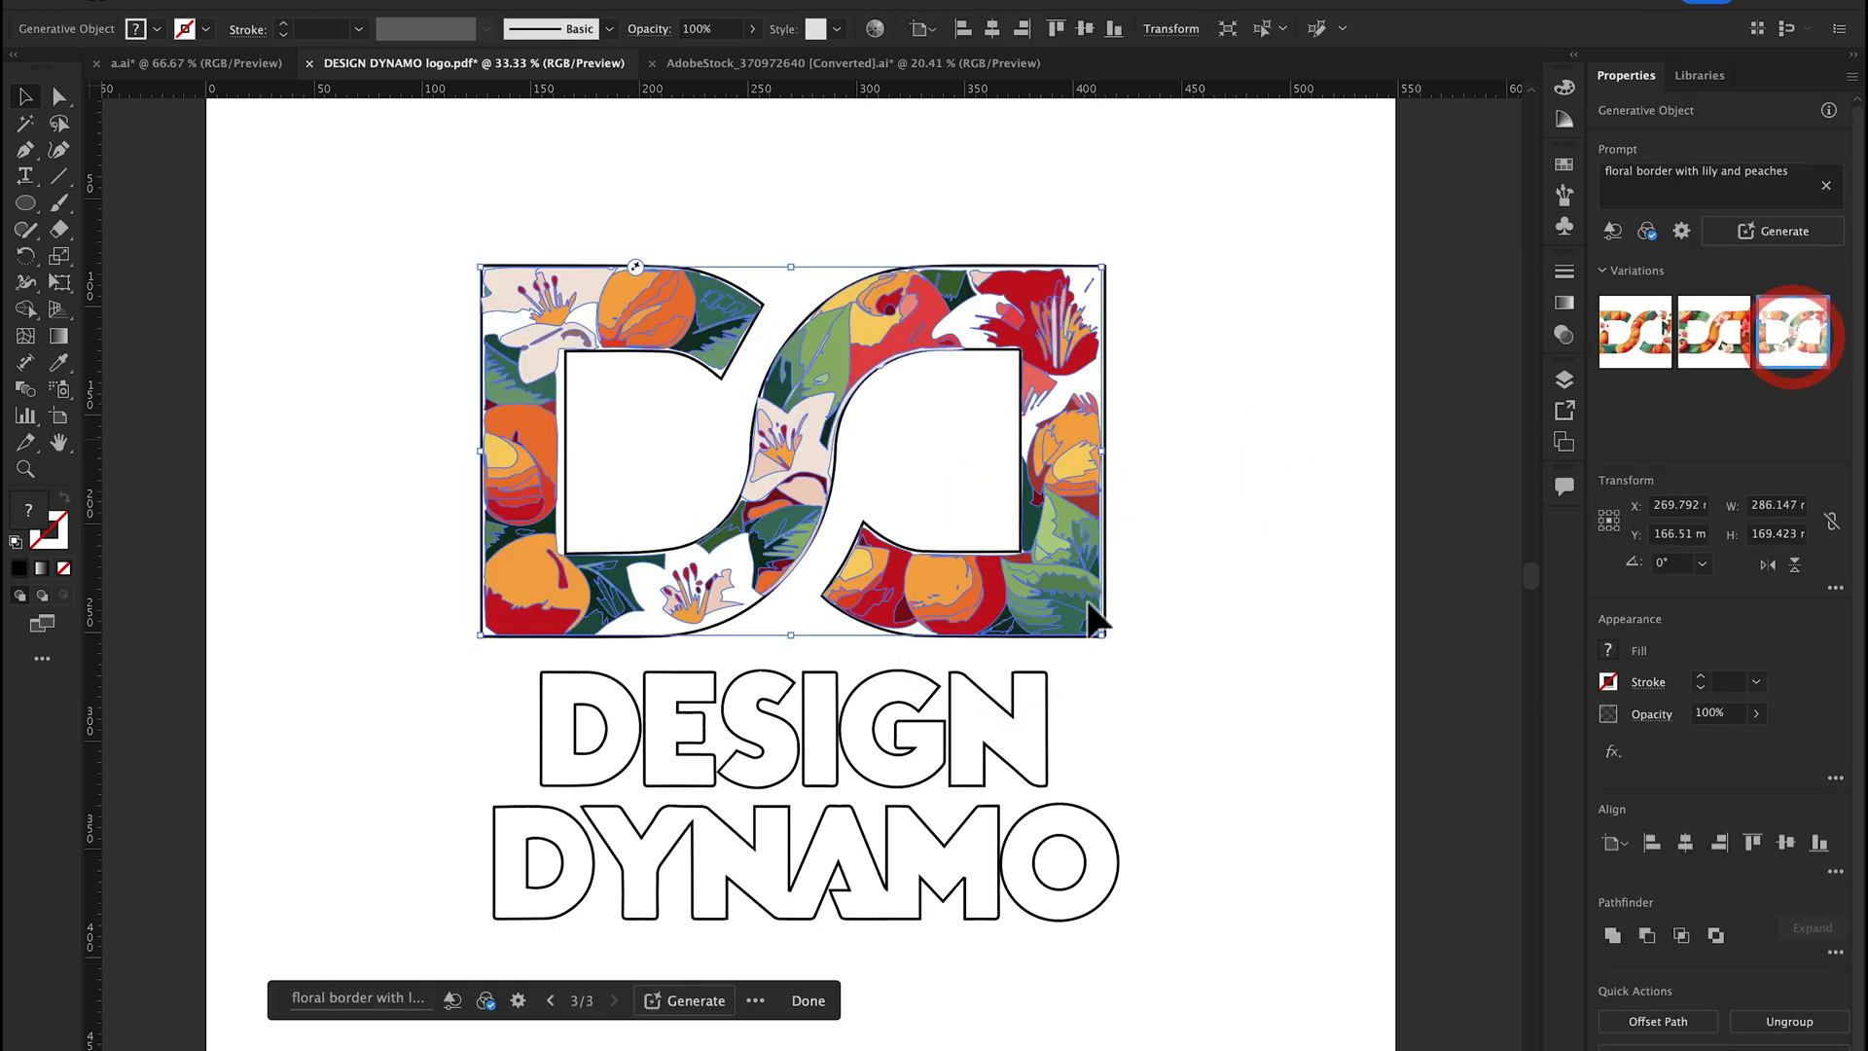
left_click(1172, 698)
left_click(1036, 623)
left_click(1703, 336)
Deselect, recentre the logo, and start a Gen Shape Fill on the DESIGN DYNAMO lettering
left_click(1254, 648)
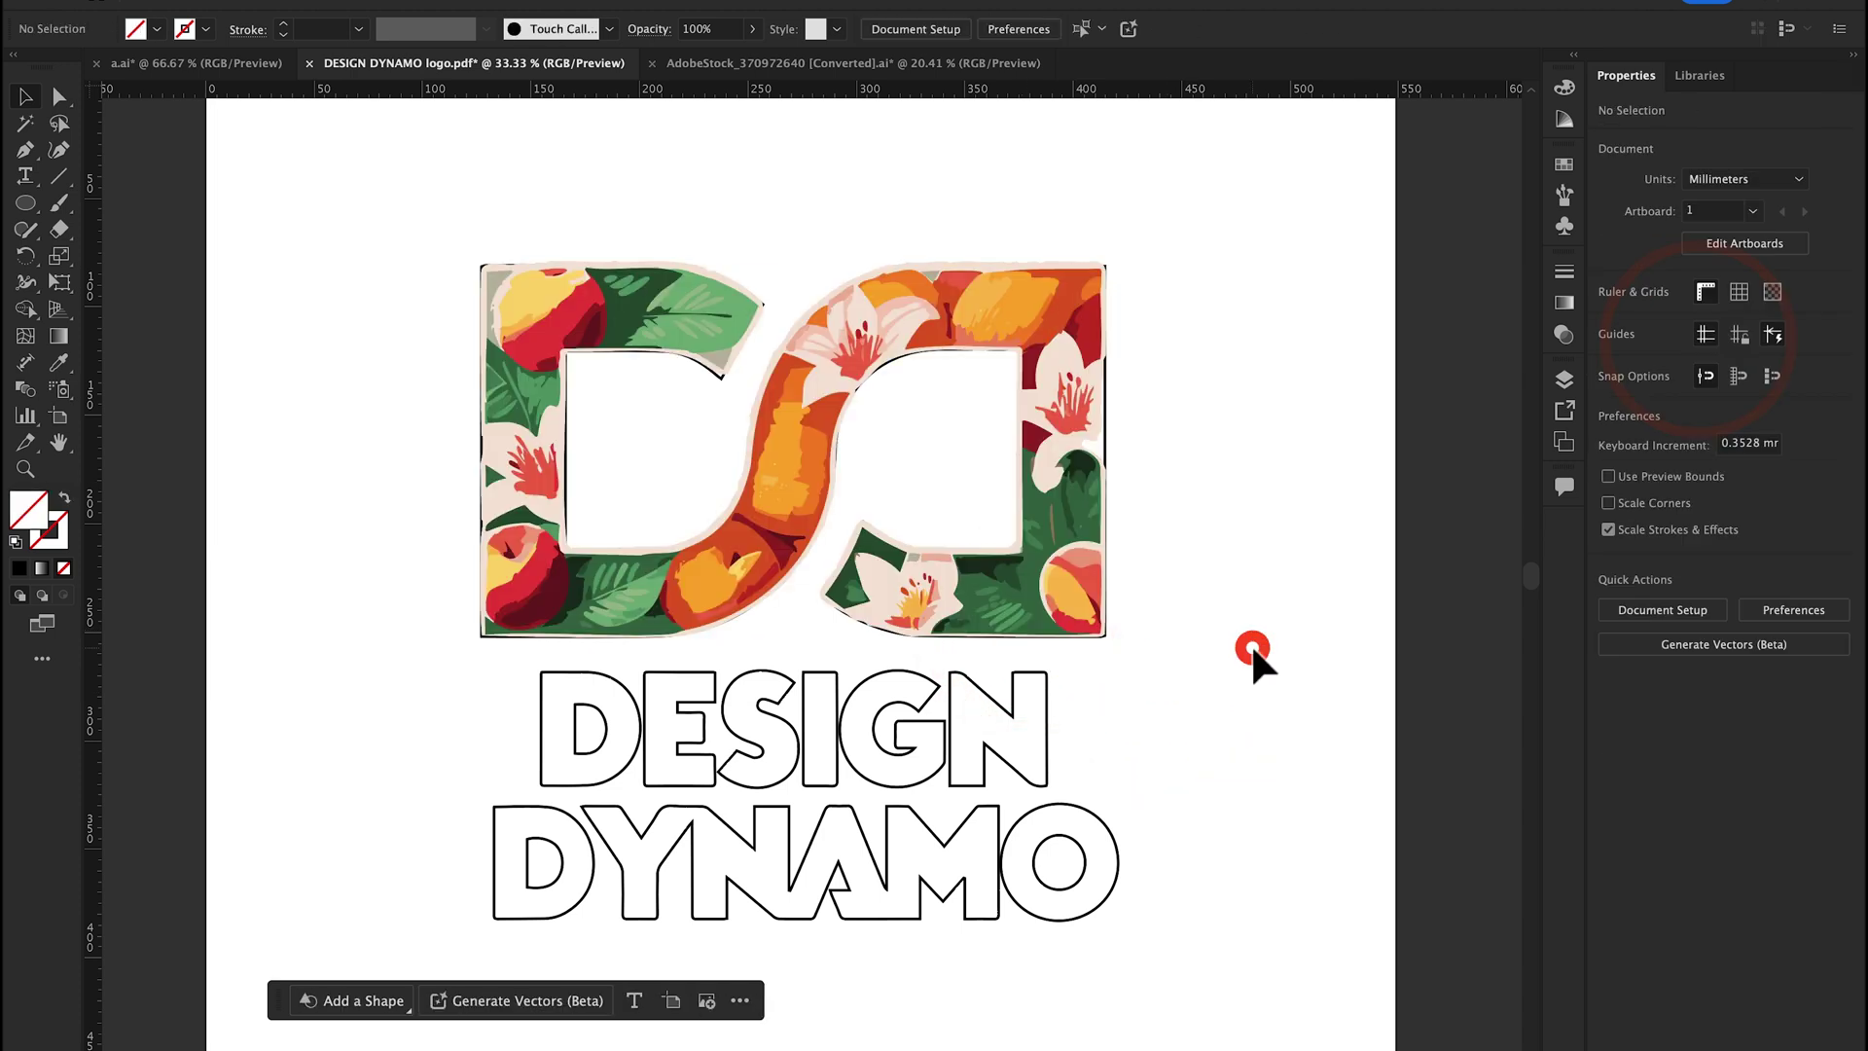
left_click_drag(1207, 711, 1223, 670)
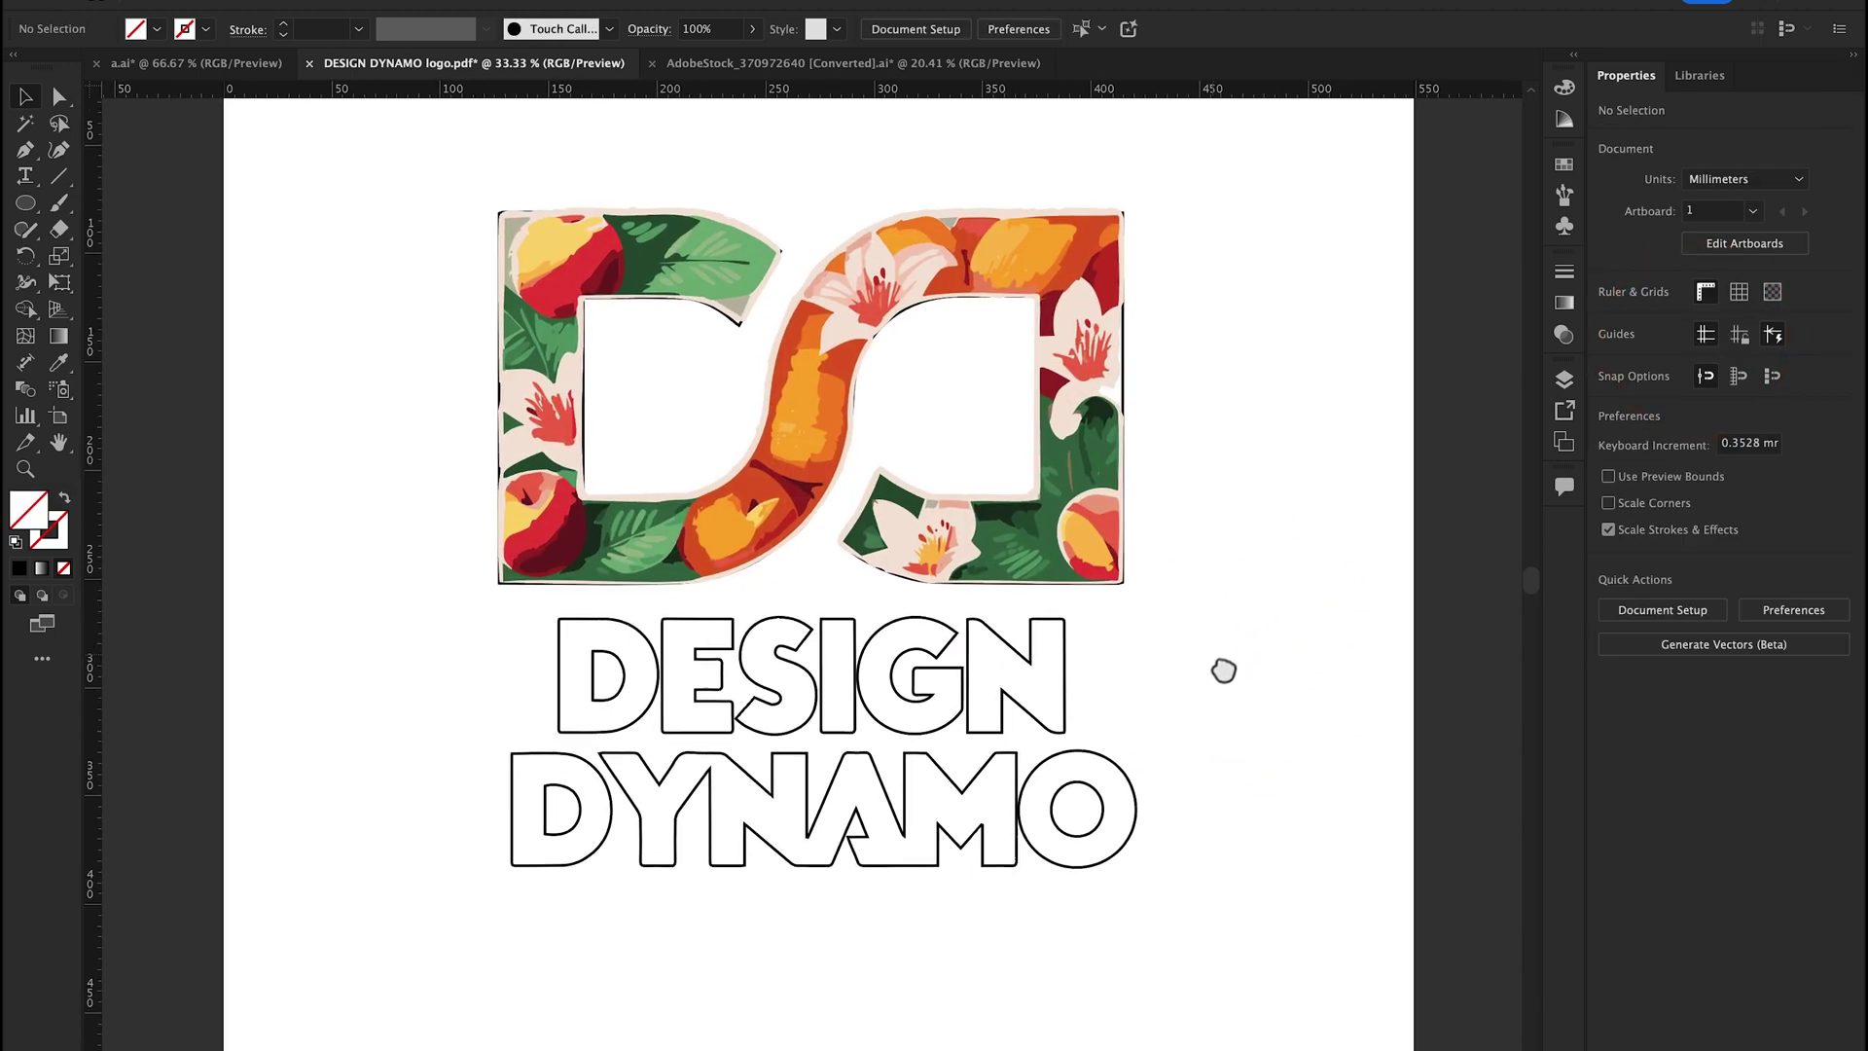
left_click(963, 715)
left_click(366, 1000)
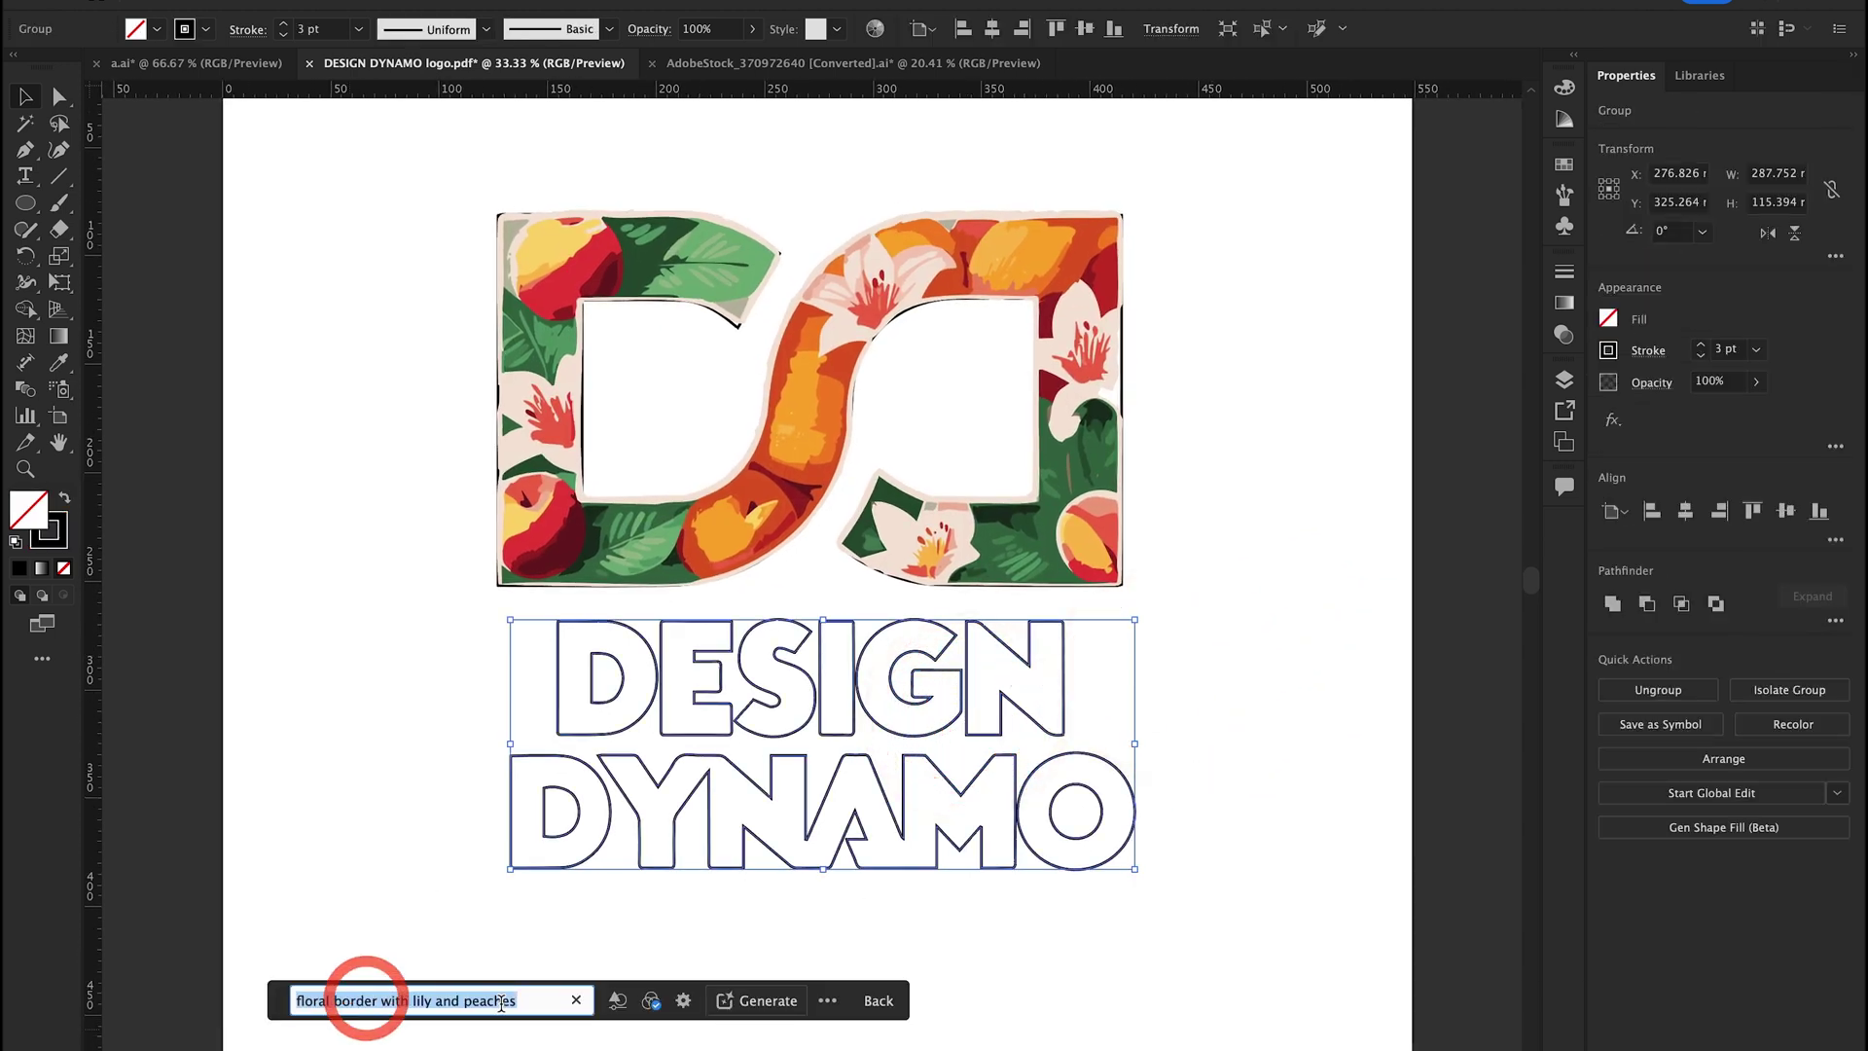
Generate the lettering's floral fill and keep variation 3/3
left_click(752, 1002)
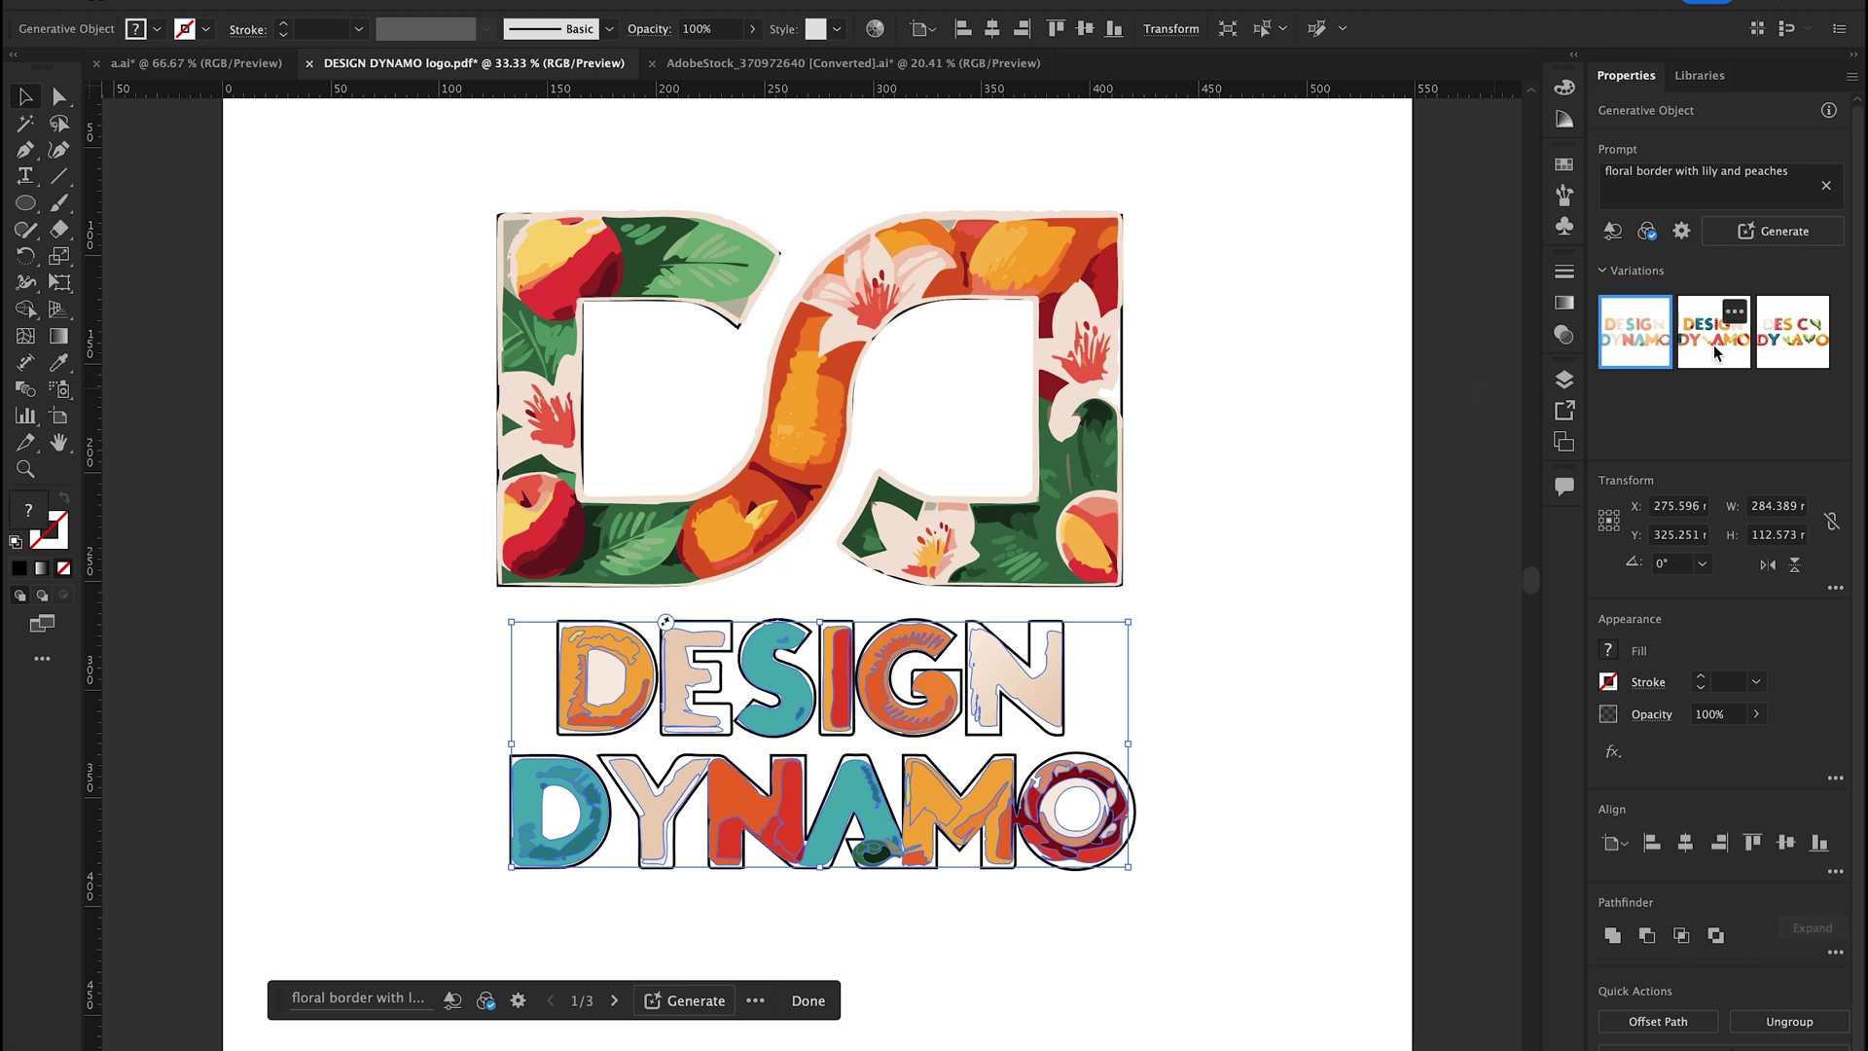
left_click(1709, 343)
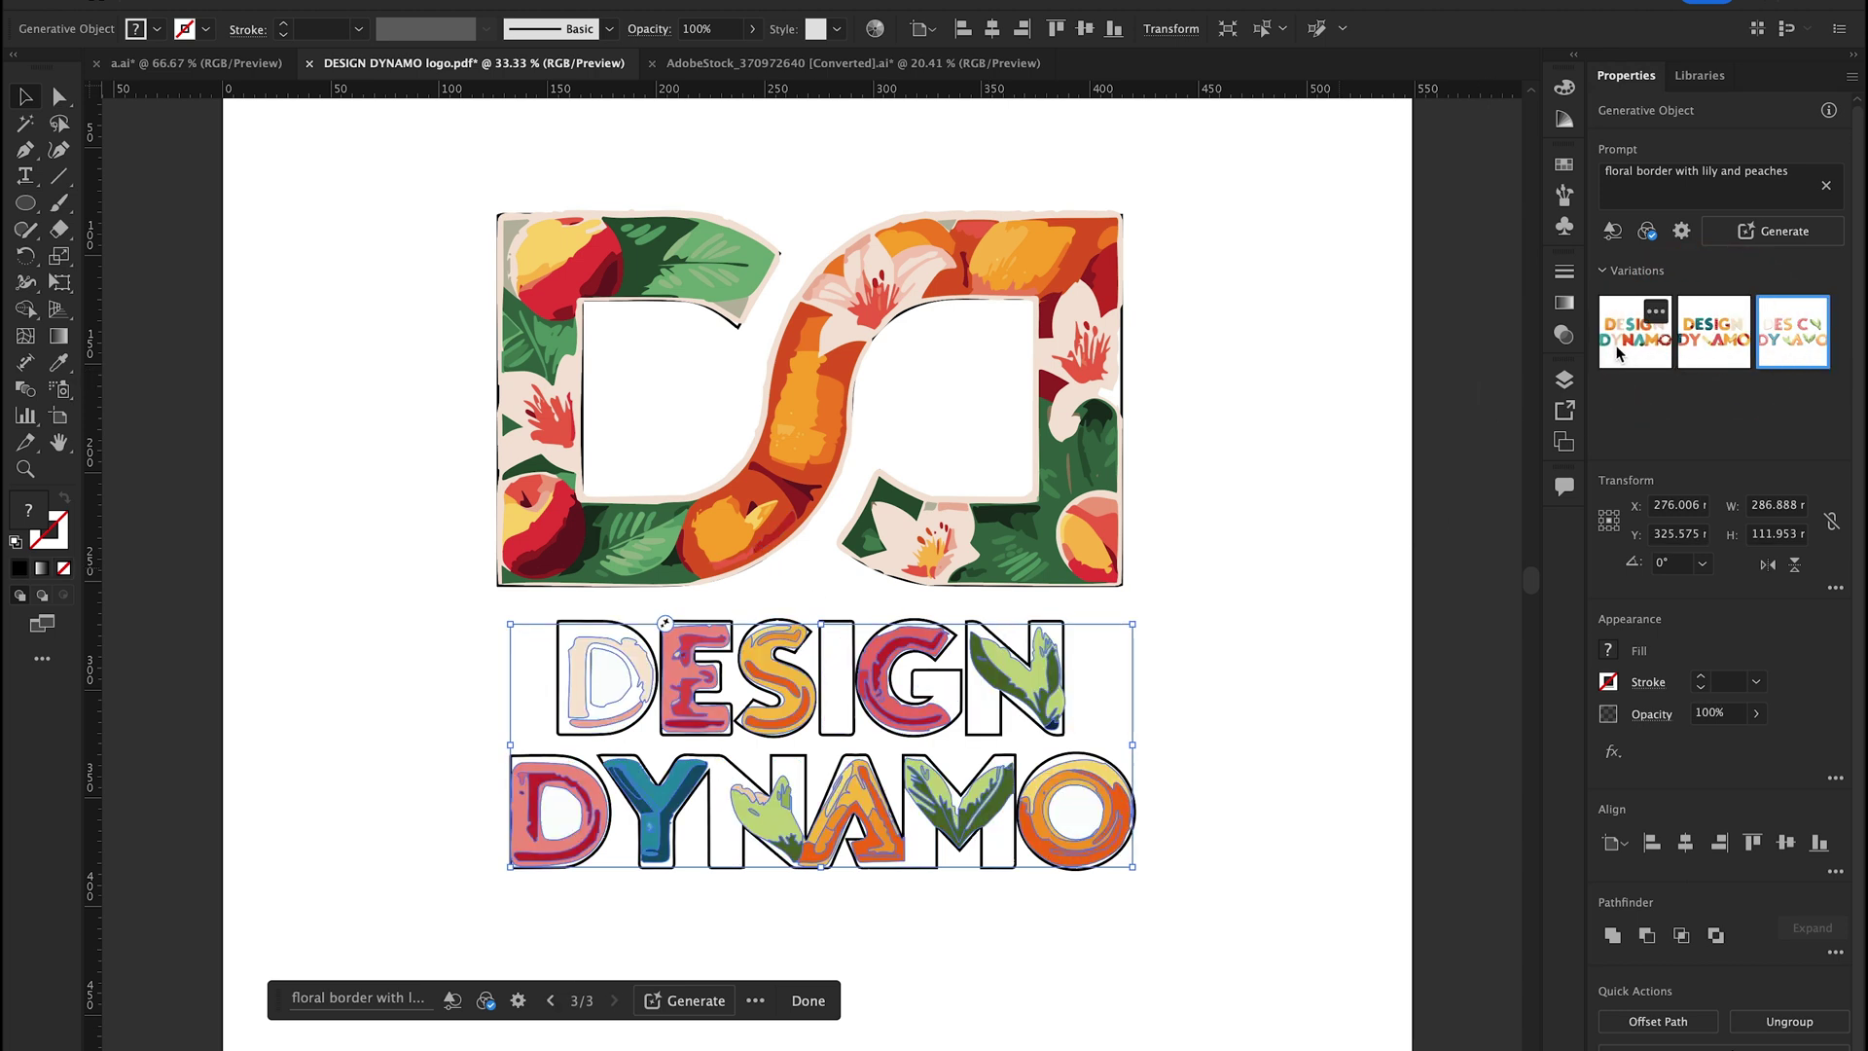
left_click(1206, 705)
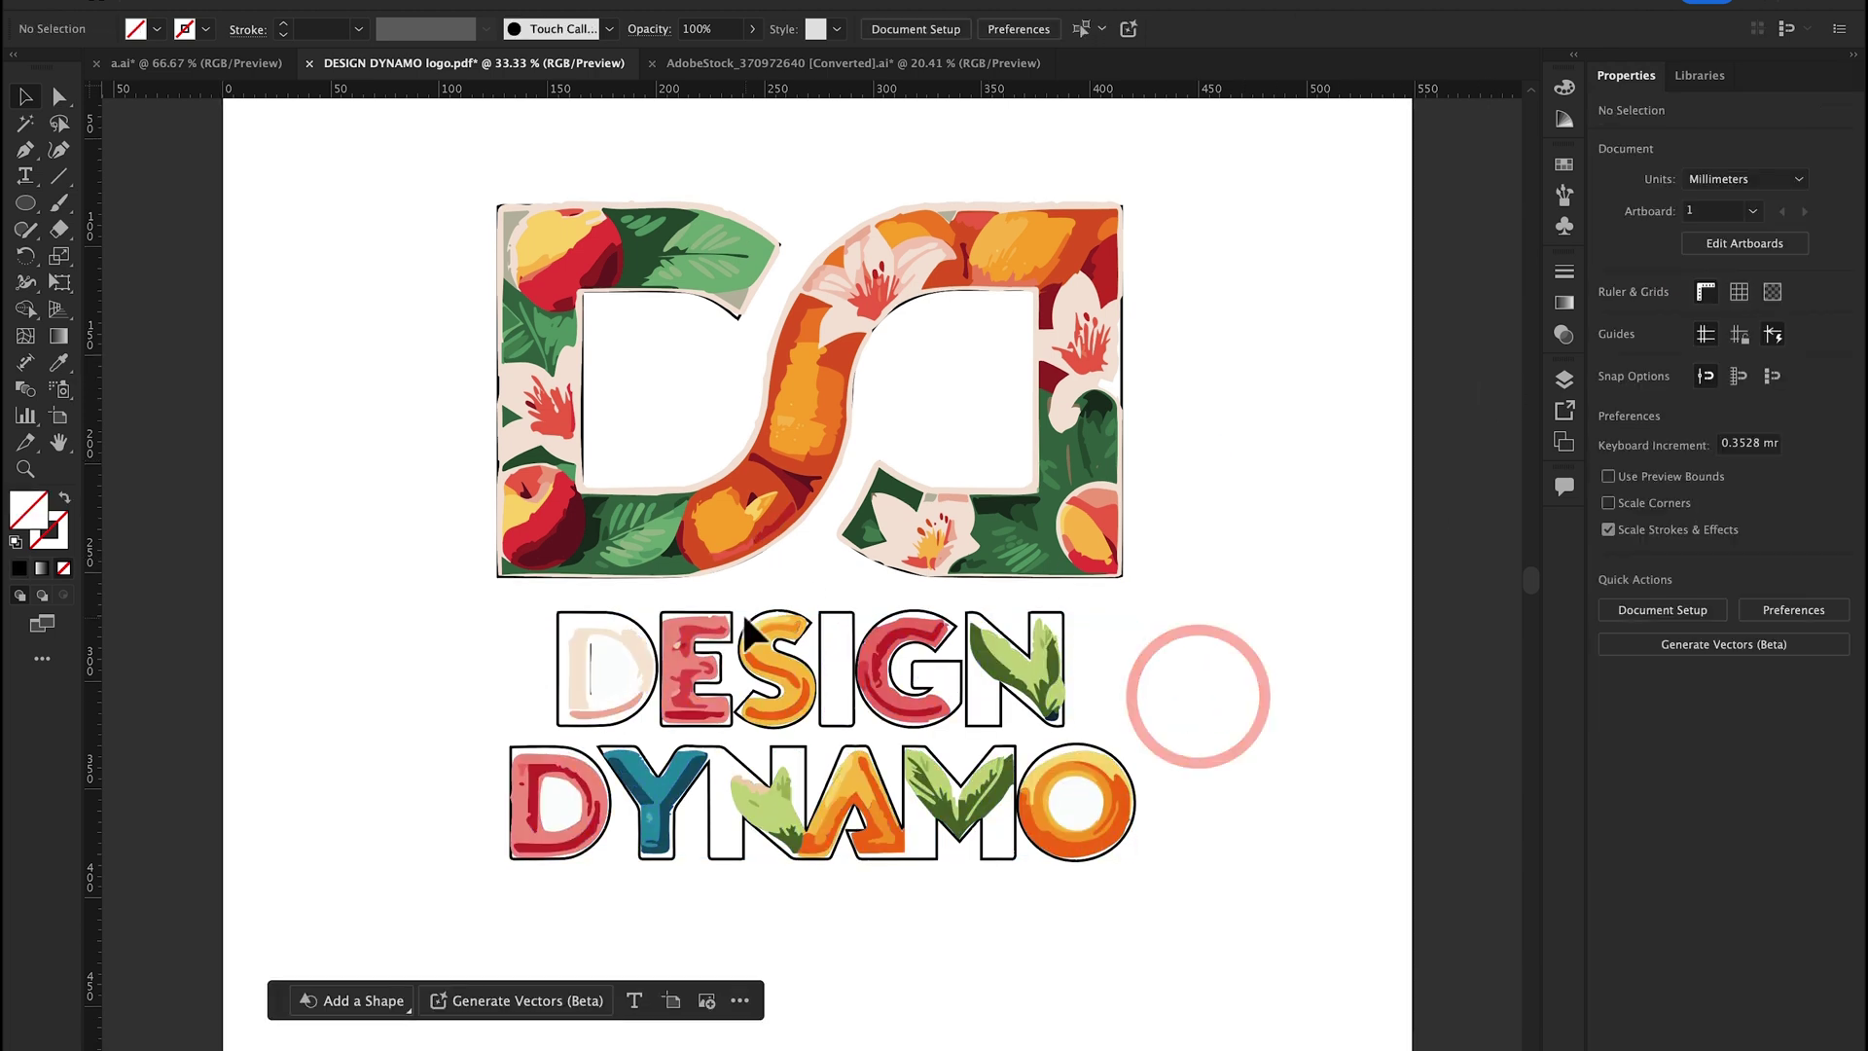
Marquee-select the entire filled logo
mouse_move(888, 535)
left_mouse_down()
mouse_move(895, 559)
mouse_move(891, 538)
left_mouse_up()
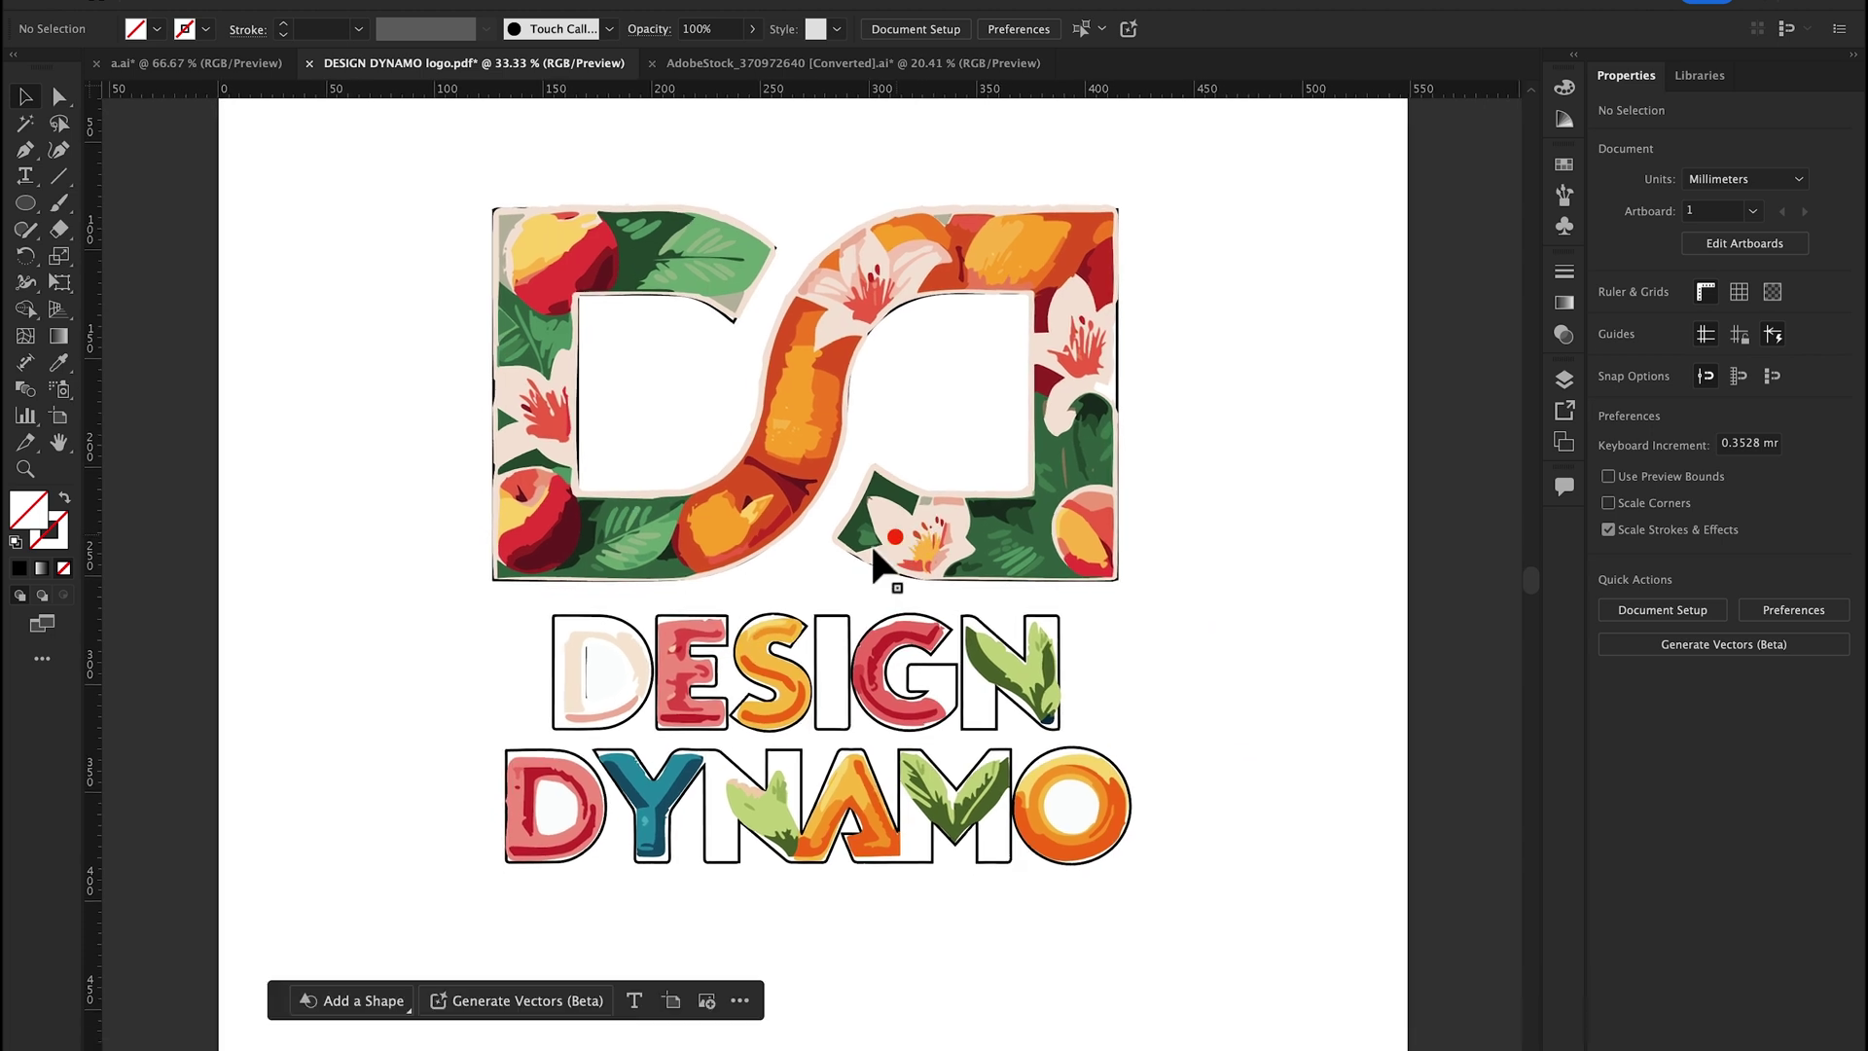
left_click_drag(873, 283, 818, 317)
left_click_drag(239, 218, 897, 837)
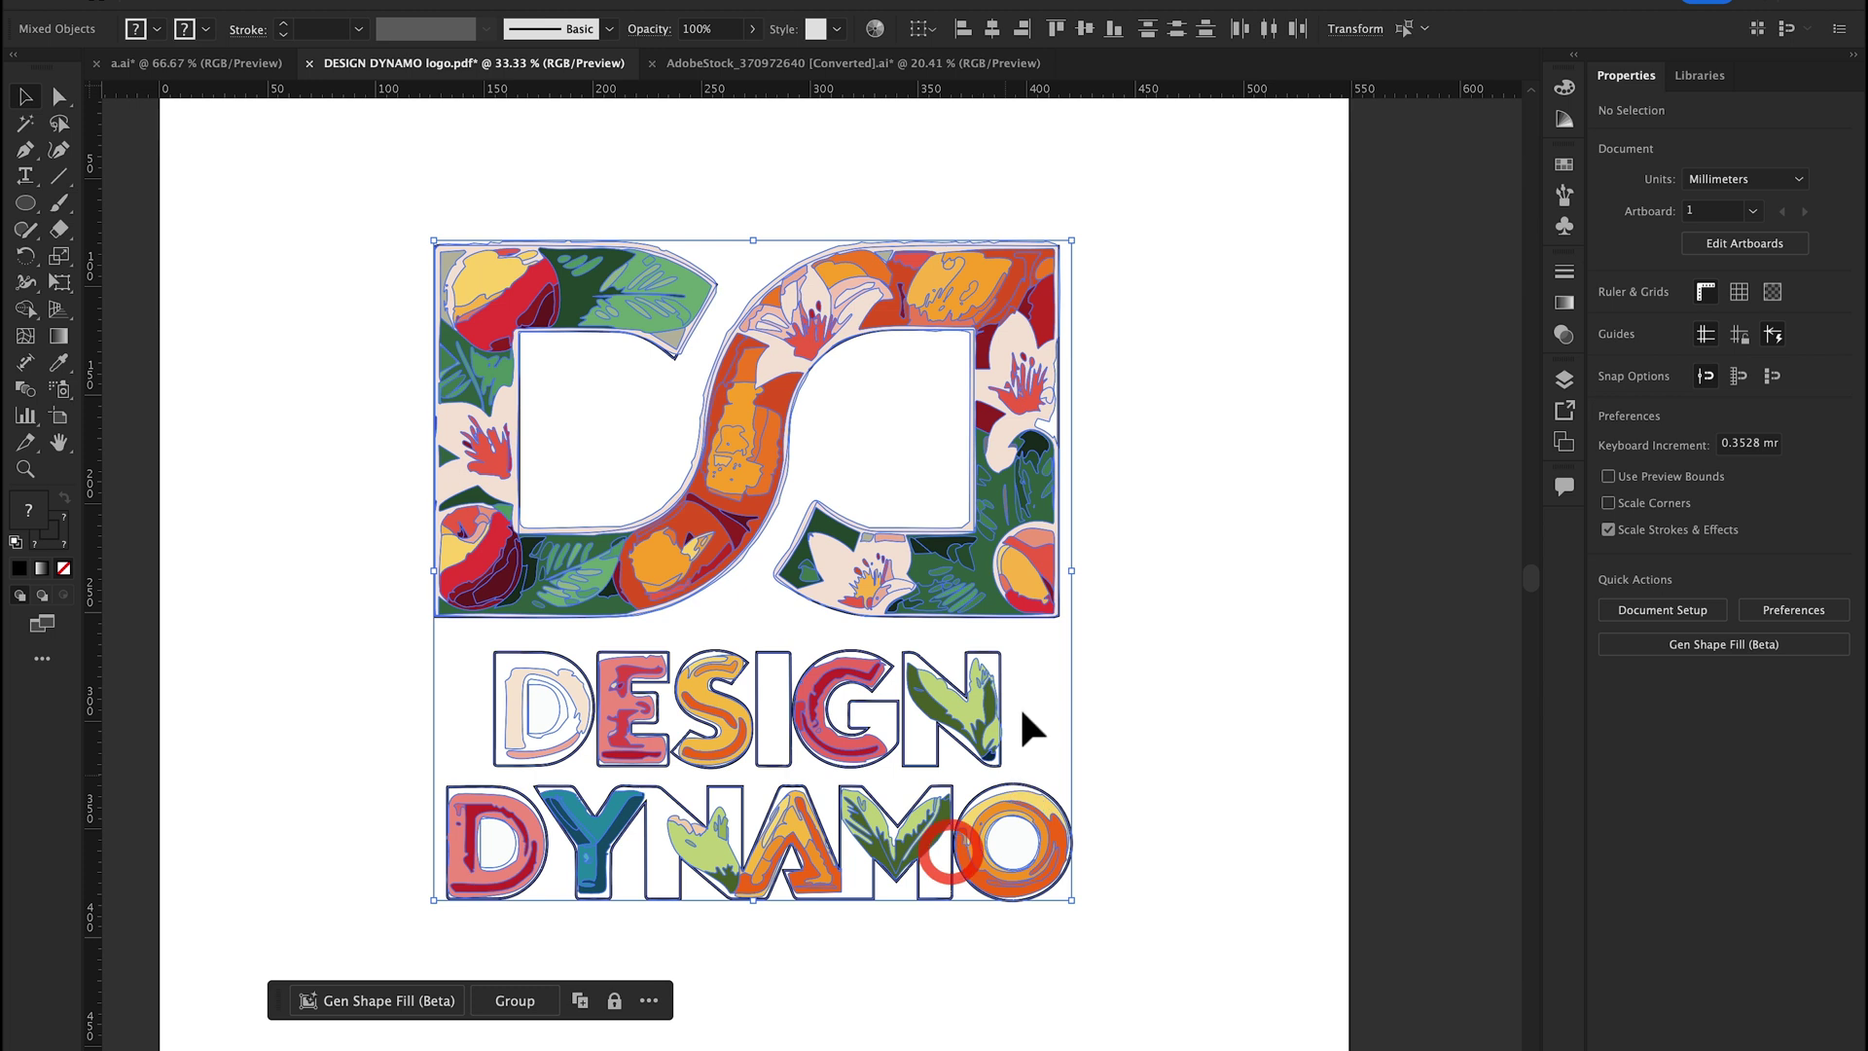
left_click_drag(948, 564, 910, 558)
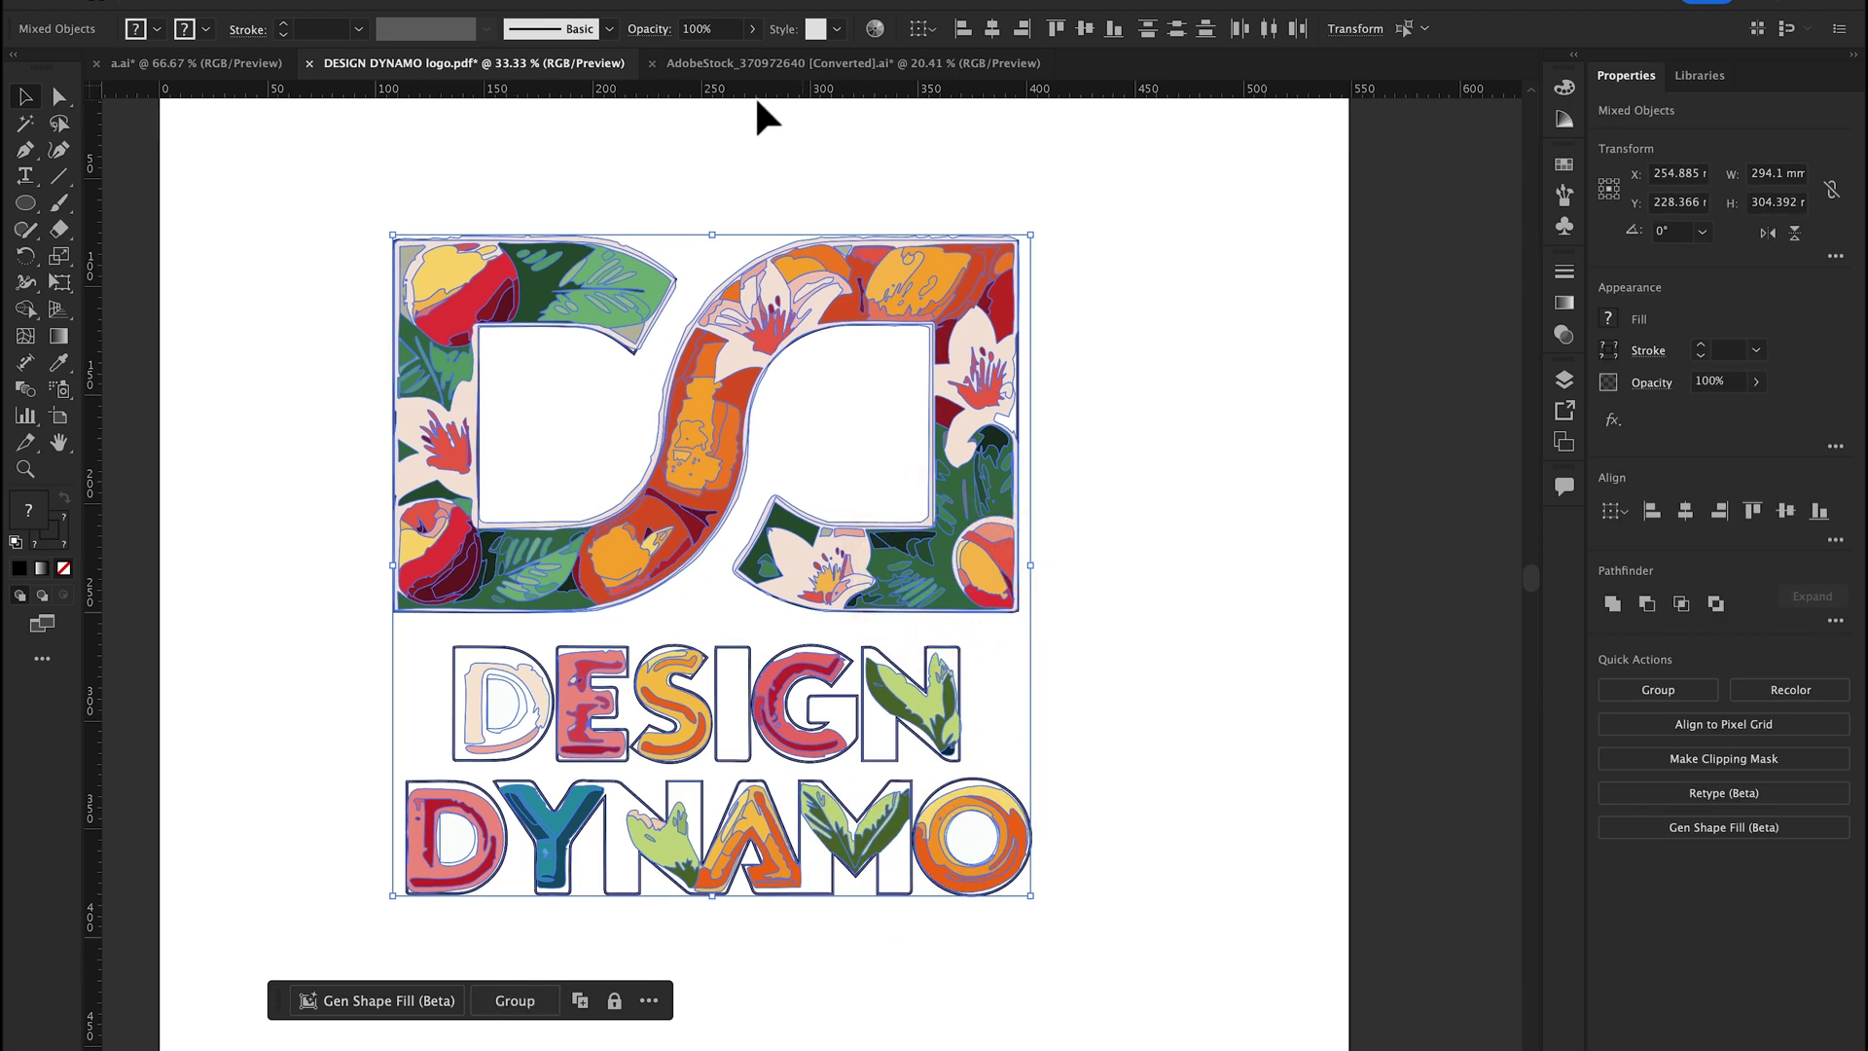
Switch to the AdobeStock_370972640 document and select the round-petalled flower outline
left_click(750, 62)
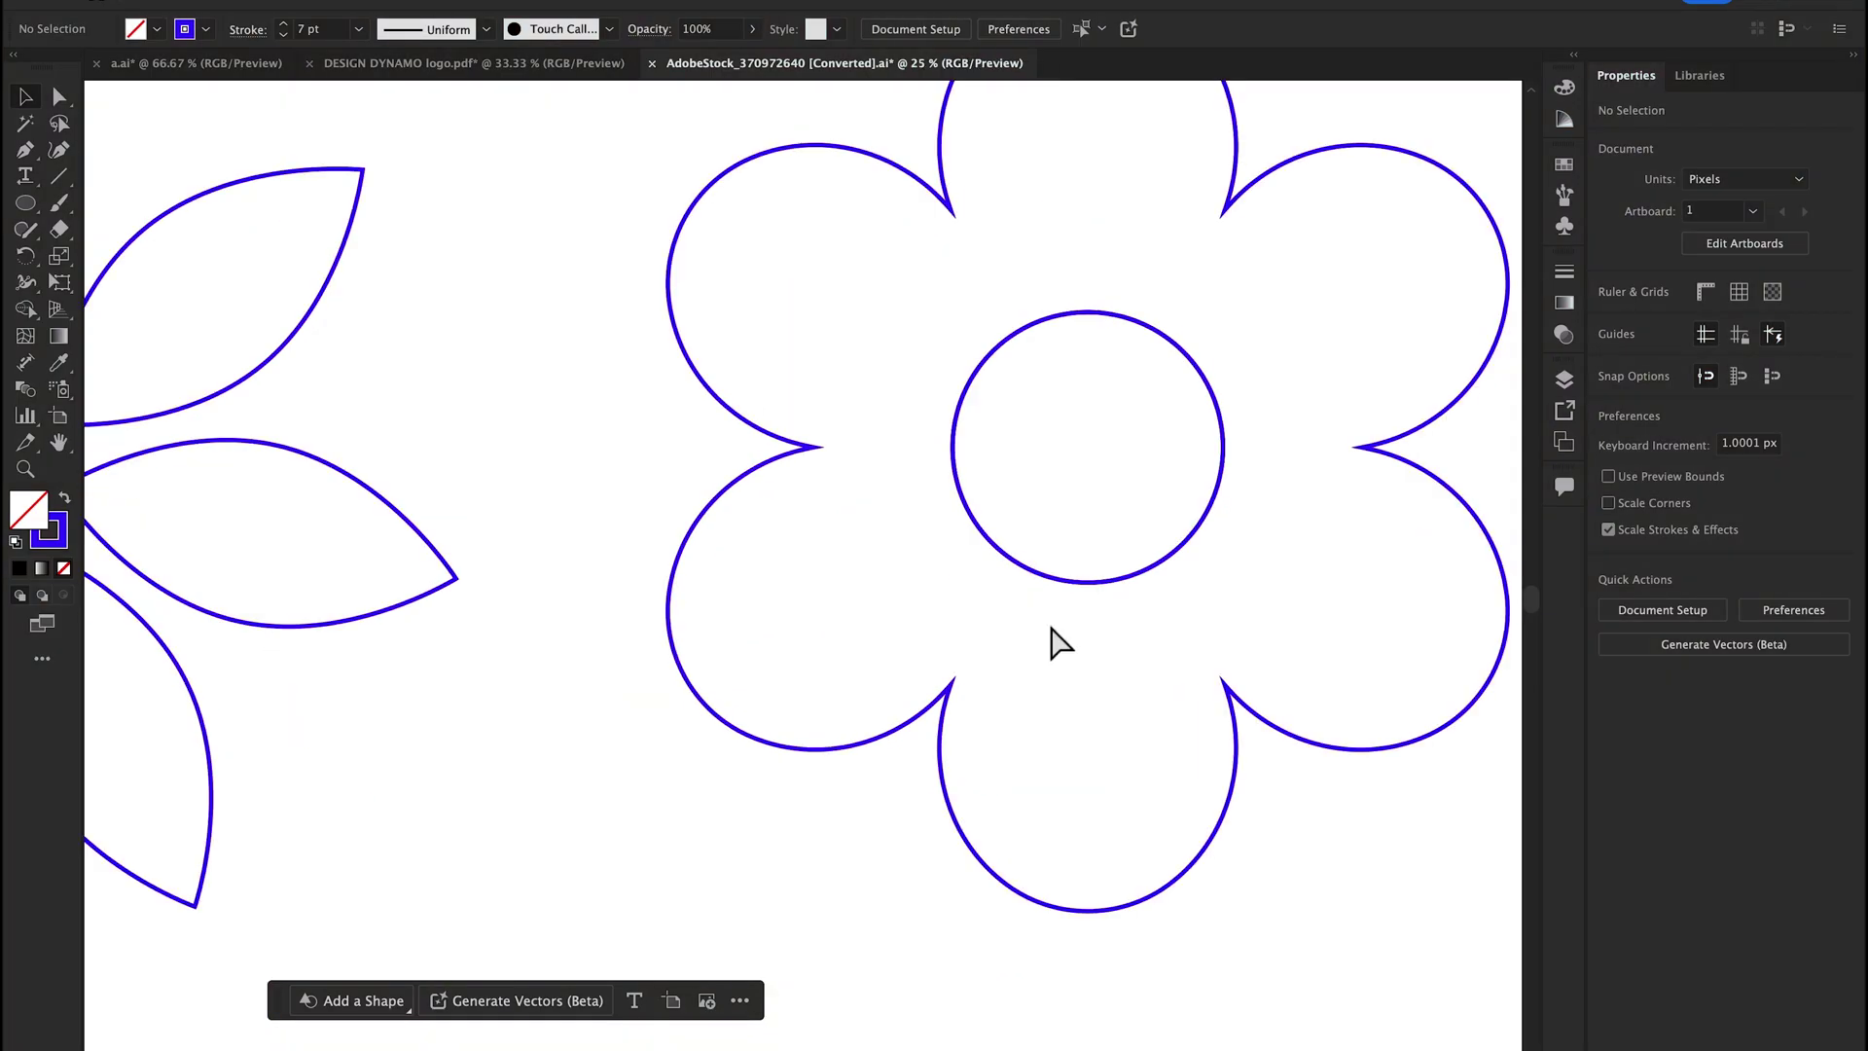
left_click_drag(1055, 639, 963, 724)
key("super+minus")
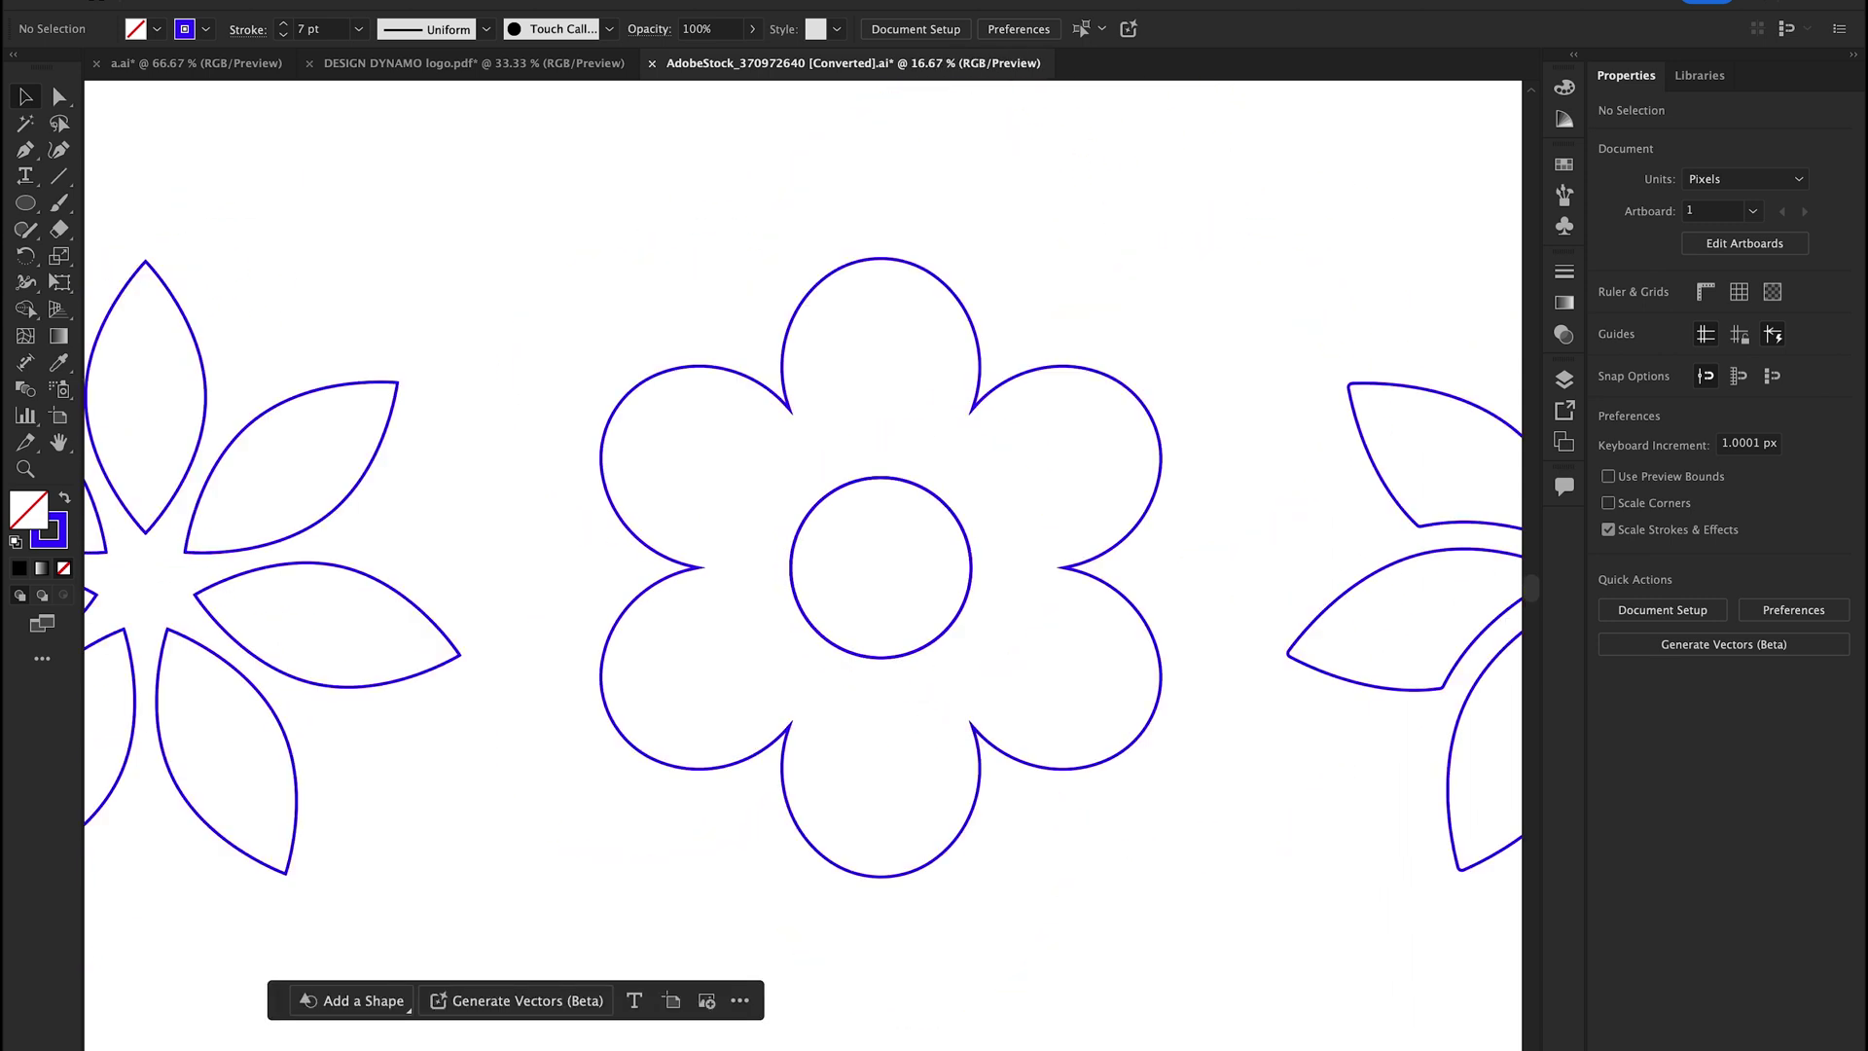
left_click(918, 874)
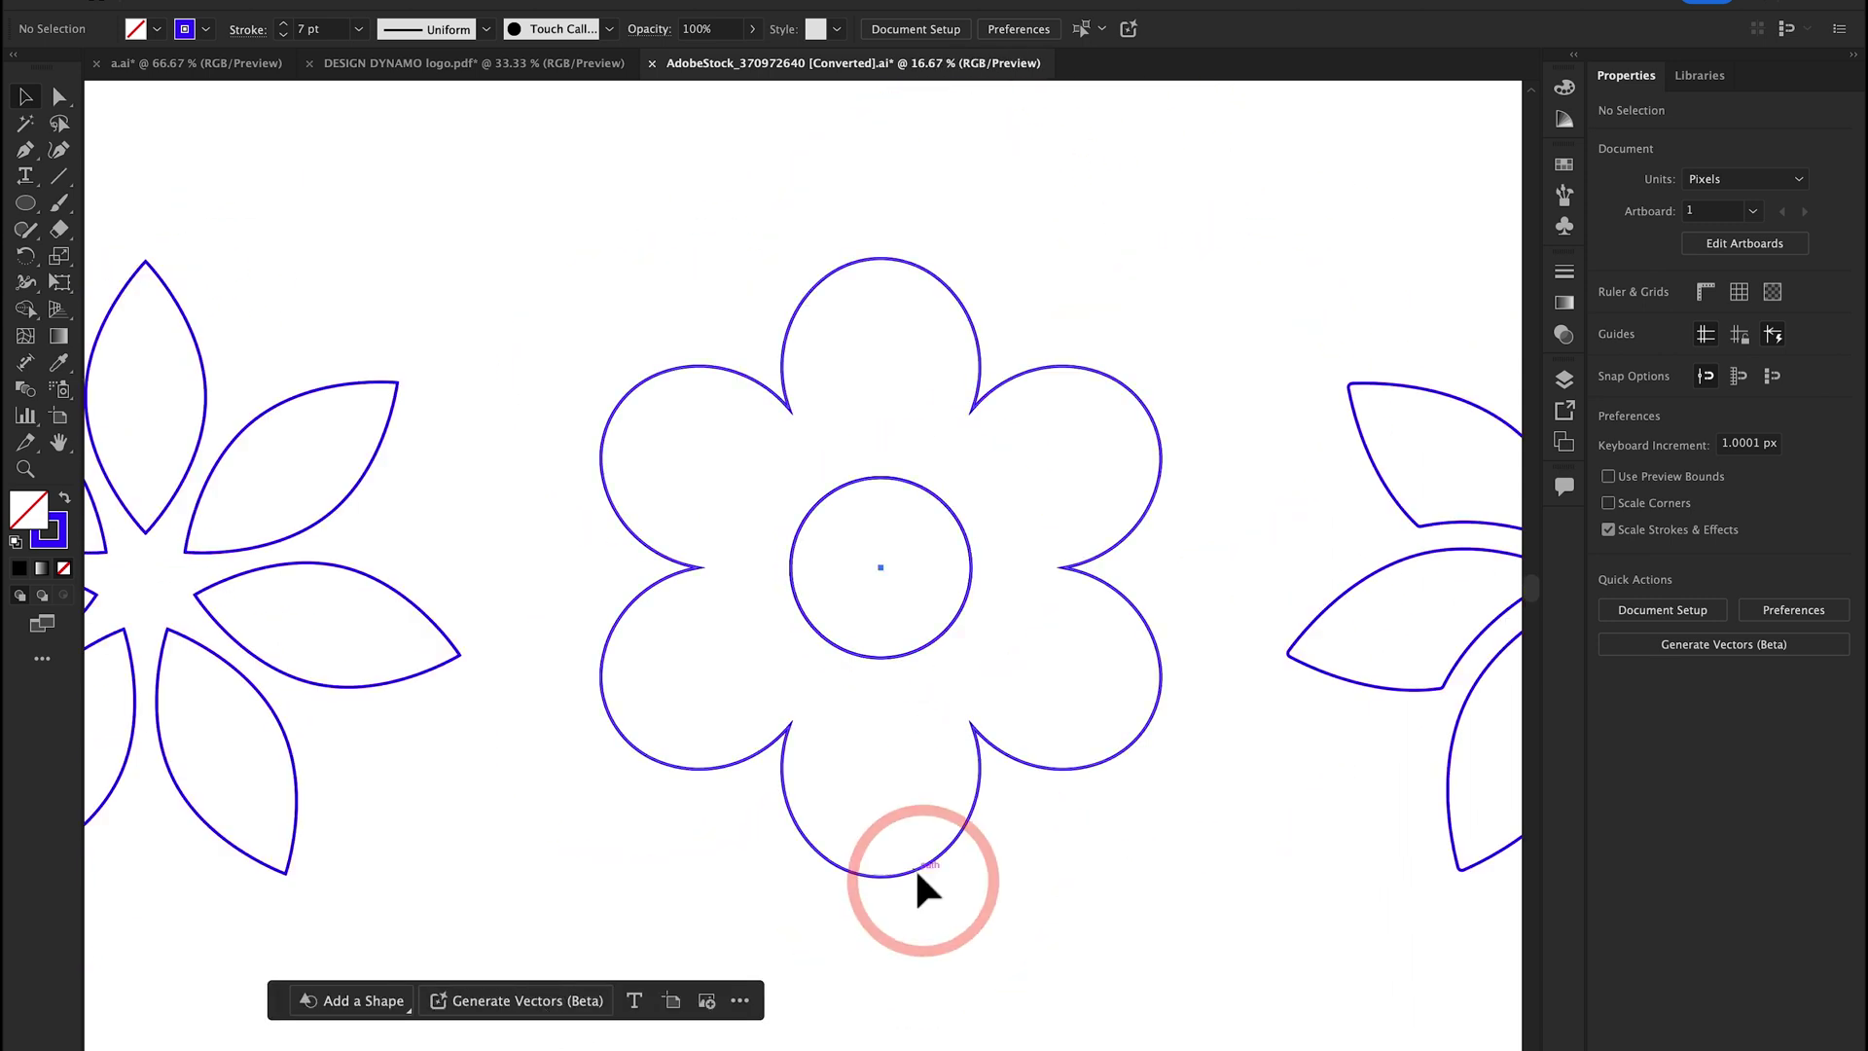
Set up a Gen Shape Fill for the flower with higher Detail and the Pixel Art effect
left_click(370, 1002)
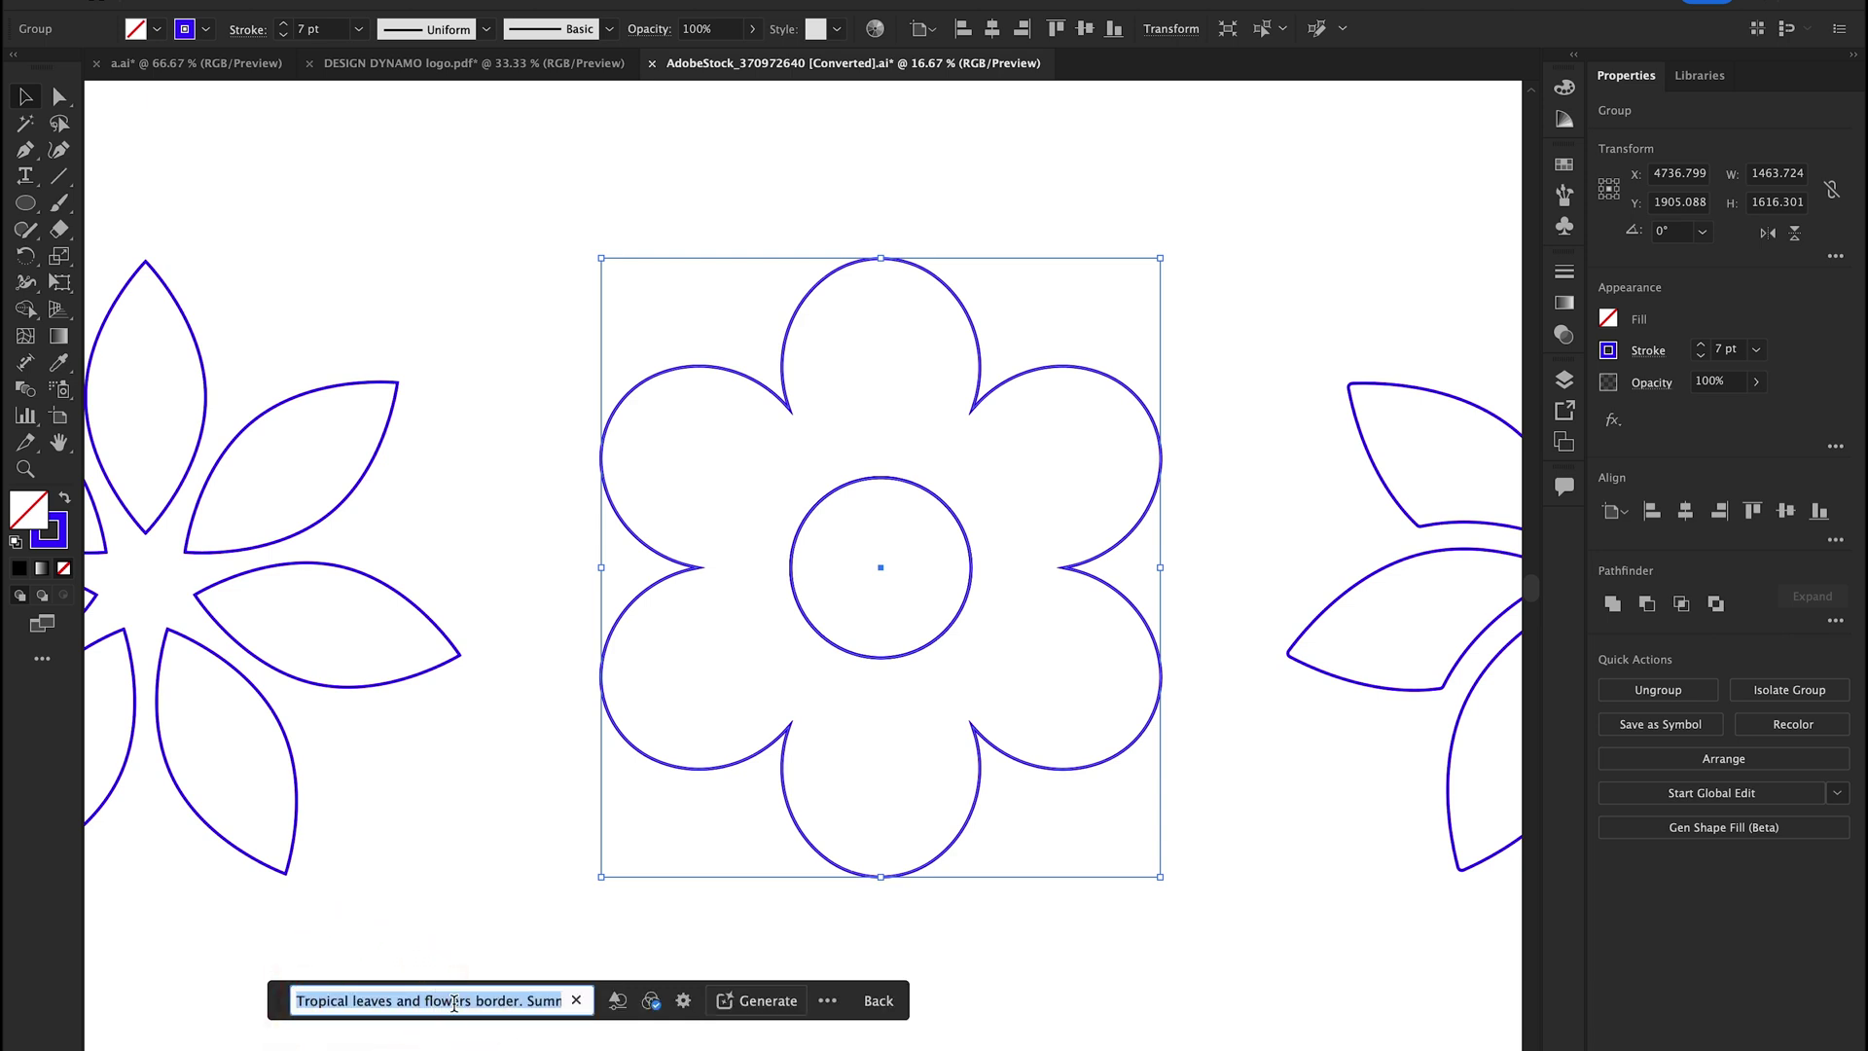
left_click(454, 1002)
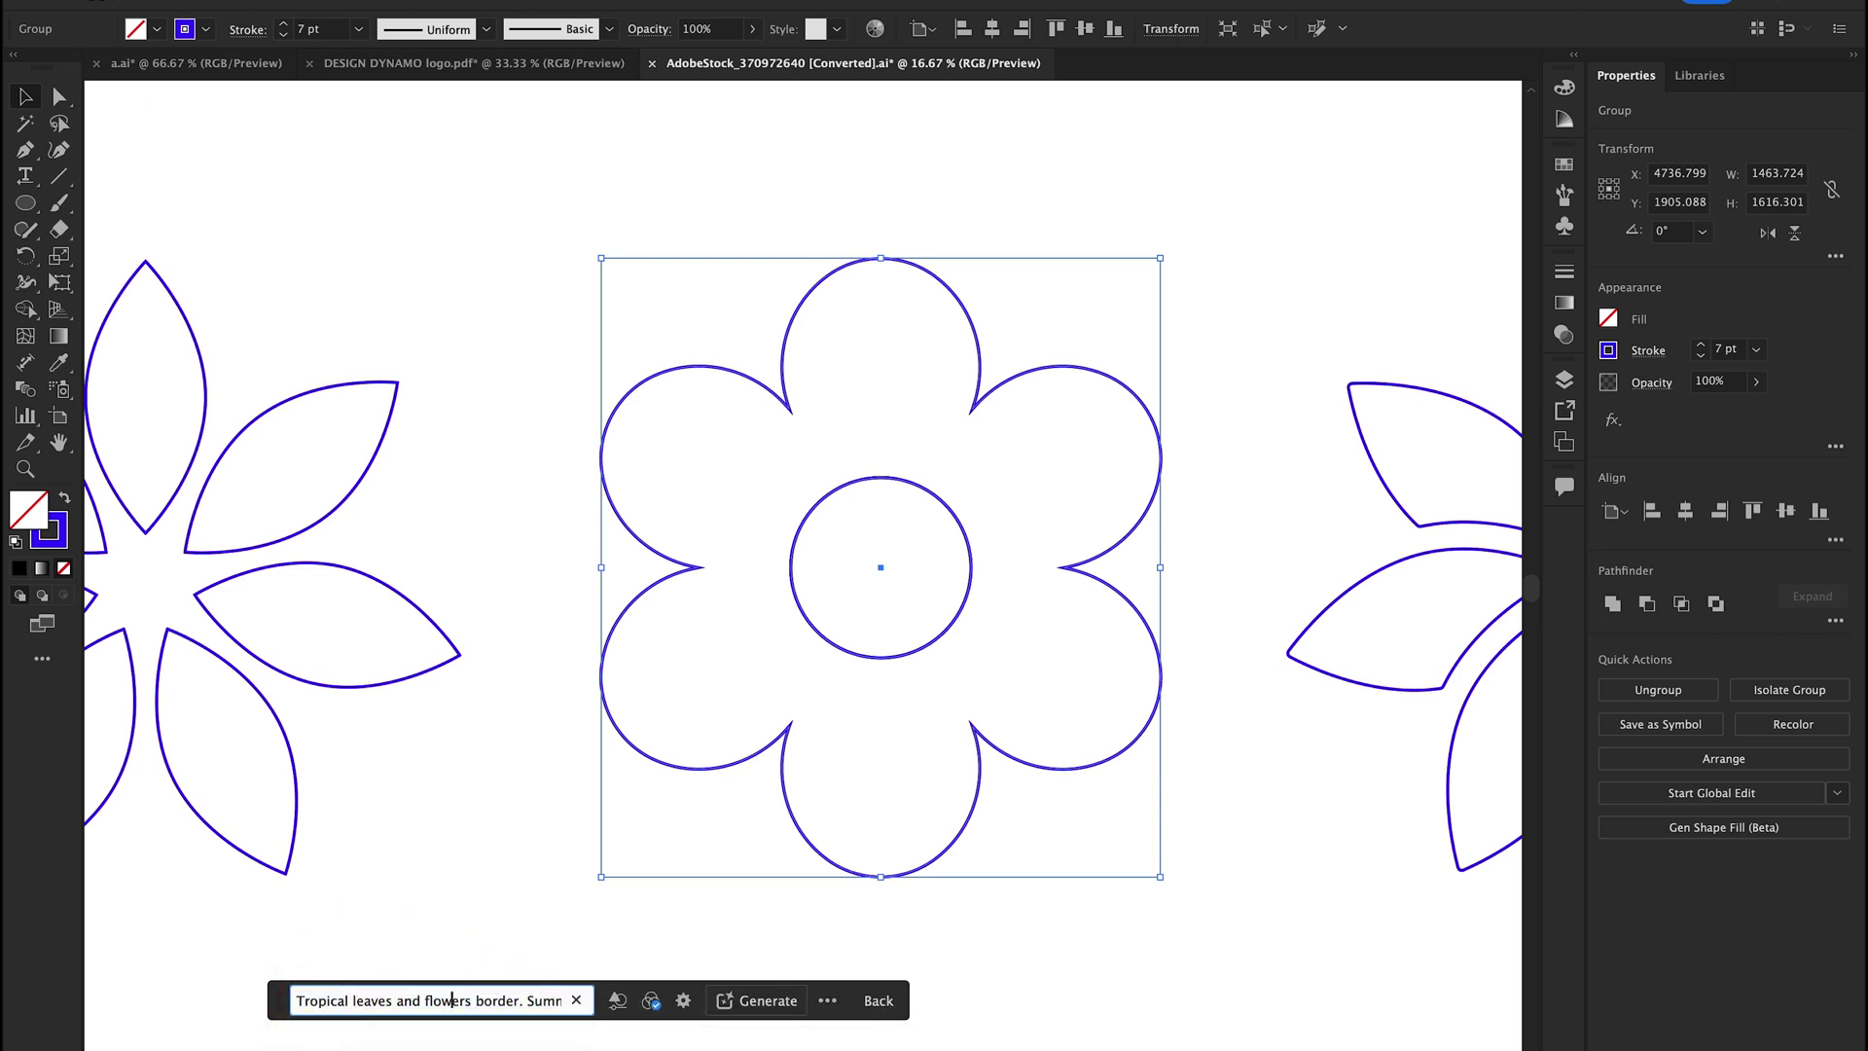
key("Right")
key("Right")
key("Right")
key("Right")
key("Right")
key("Right")
key("Right")
key("Right")
key("Right")
key("Right")
key("Right")
key("Right")
key("Right")
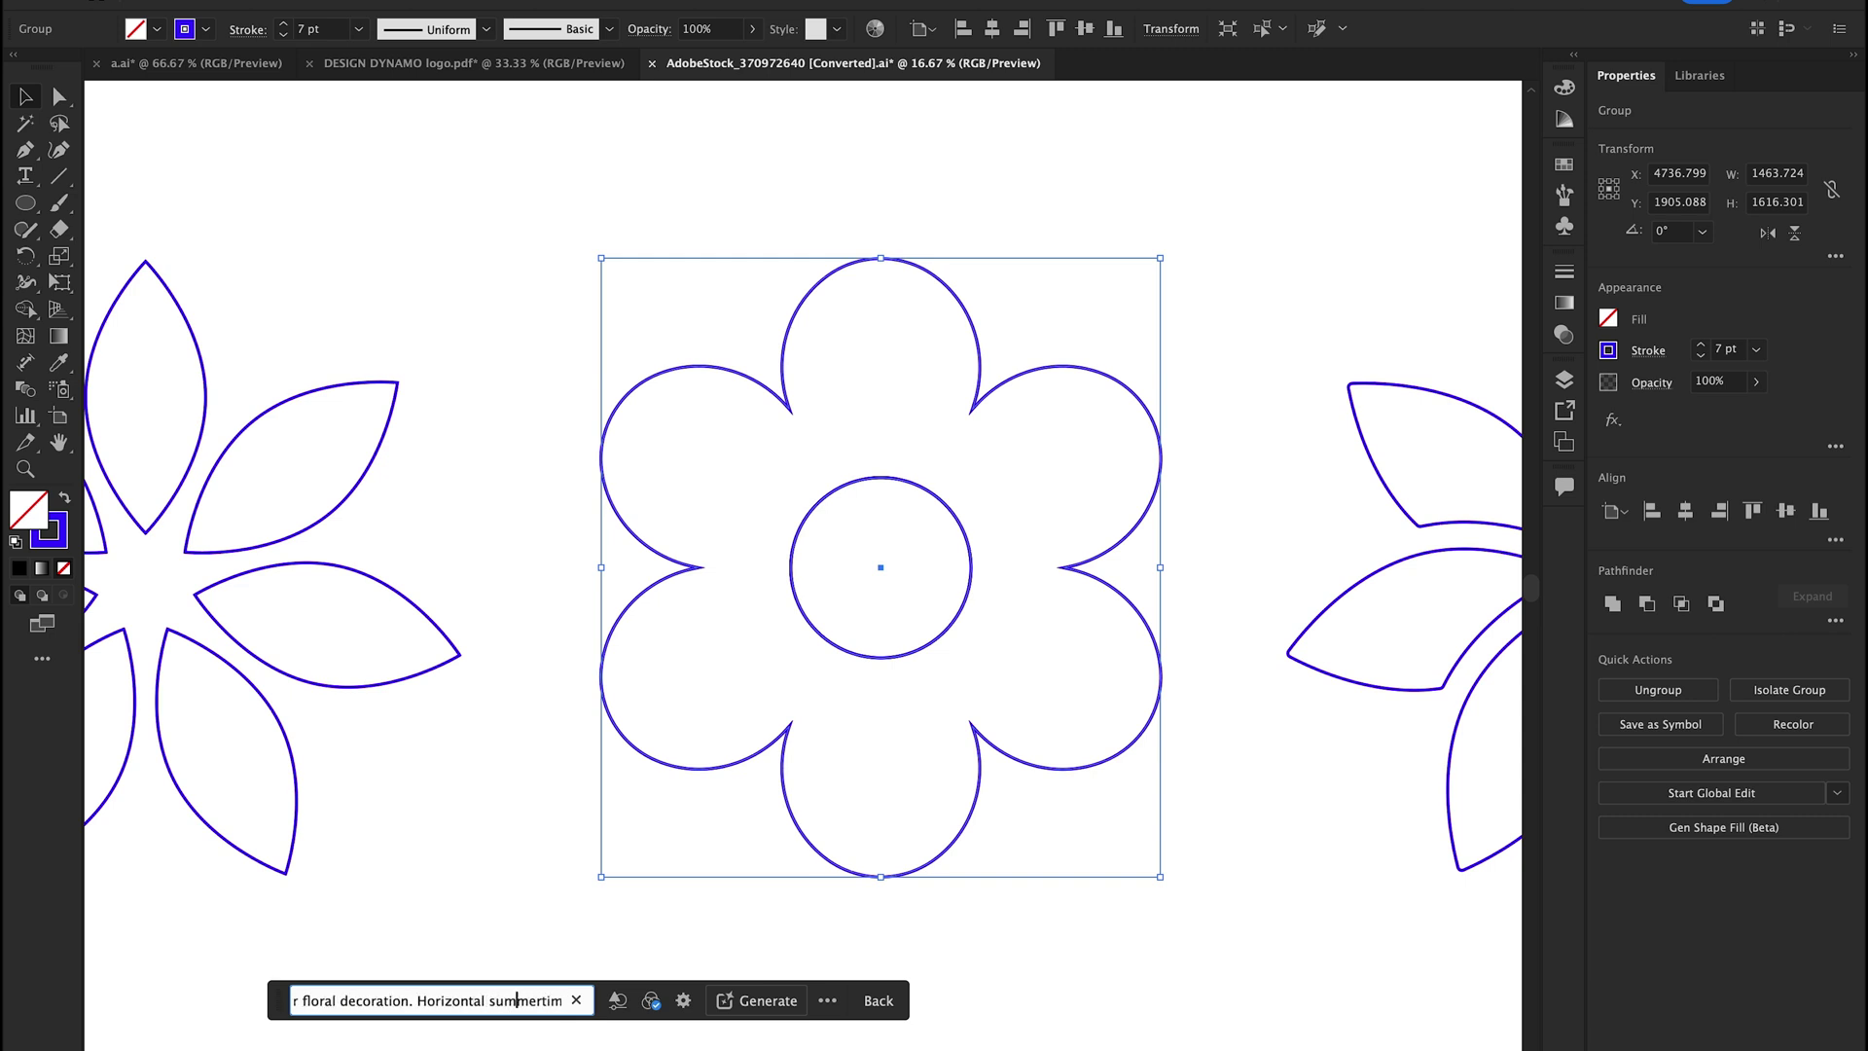
left_click(613, 1002)
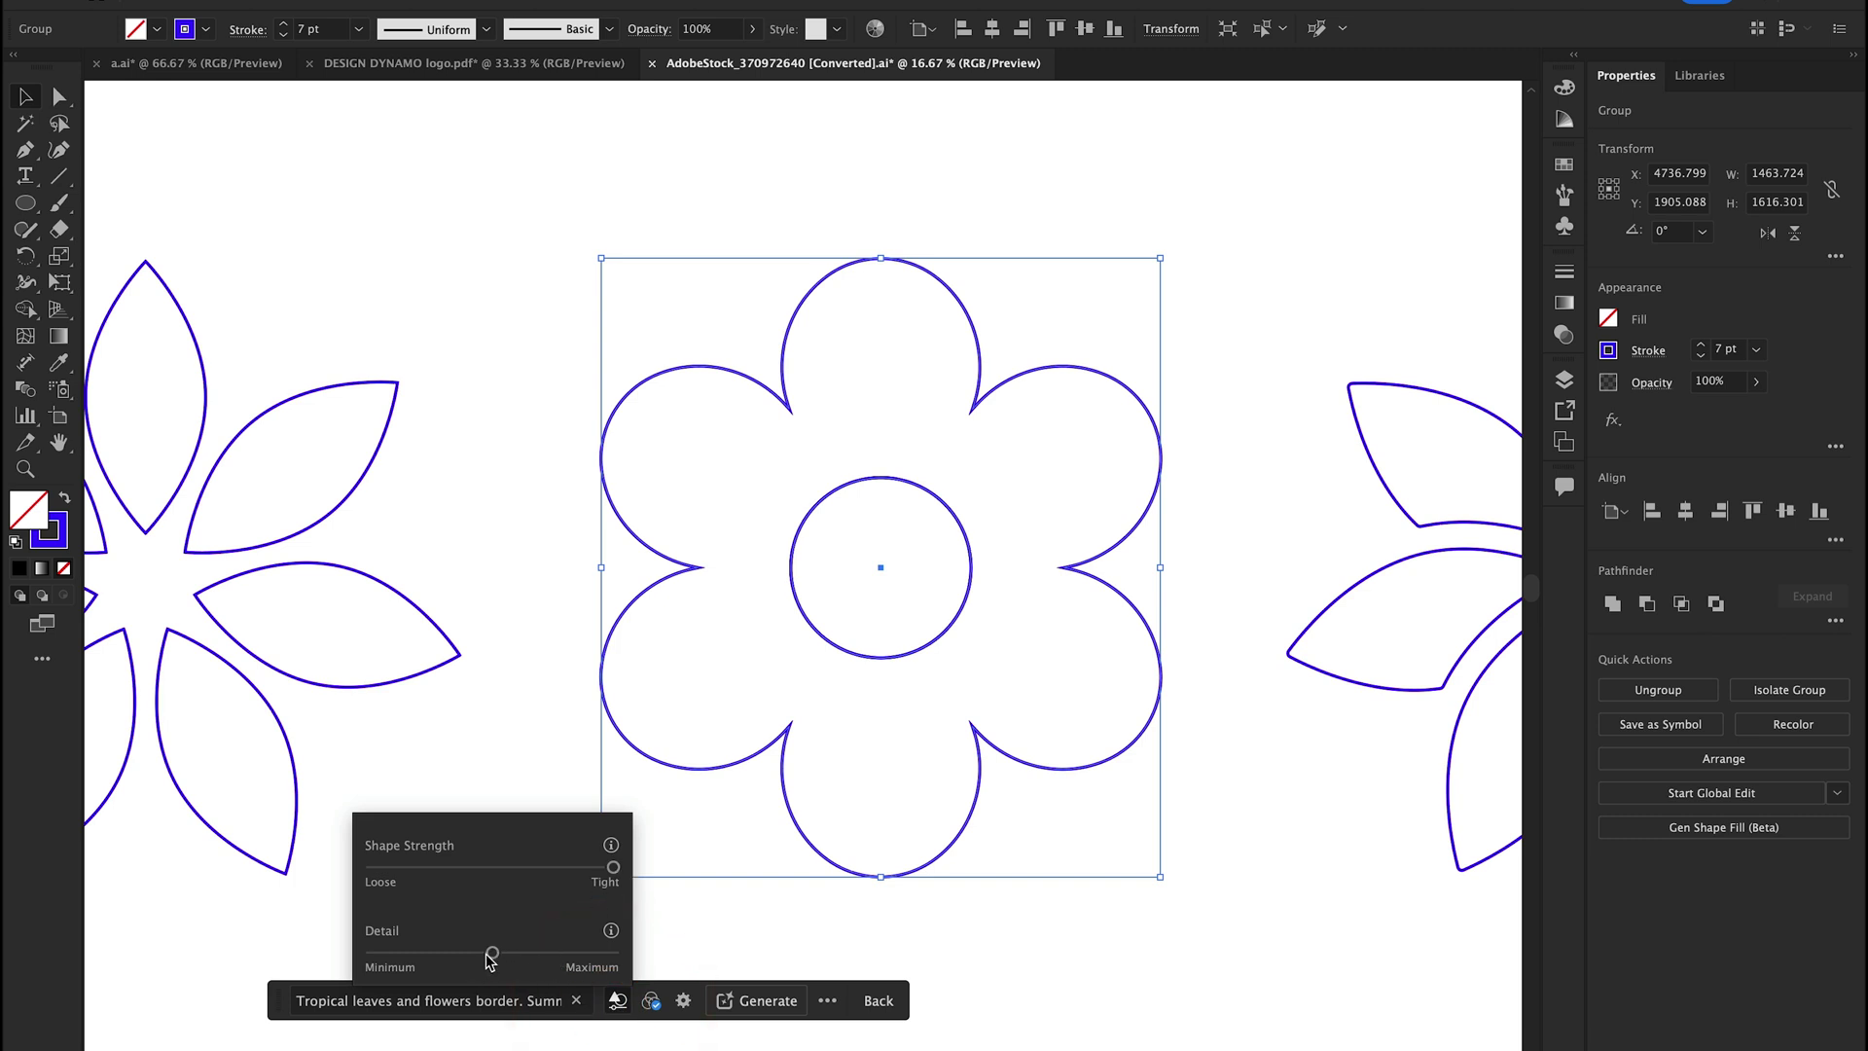
left_click_drag(534, 955, 547, 976)
left_click(652, 1001)
left_click(652, 1002)
left_click(652, 1002)
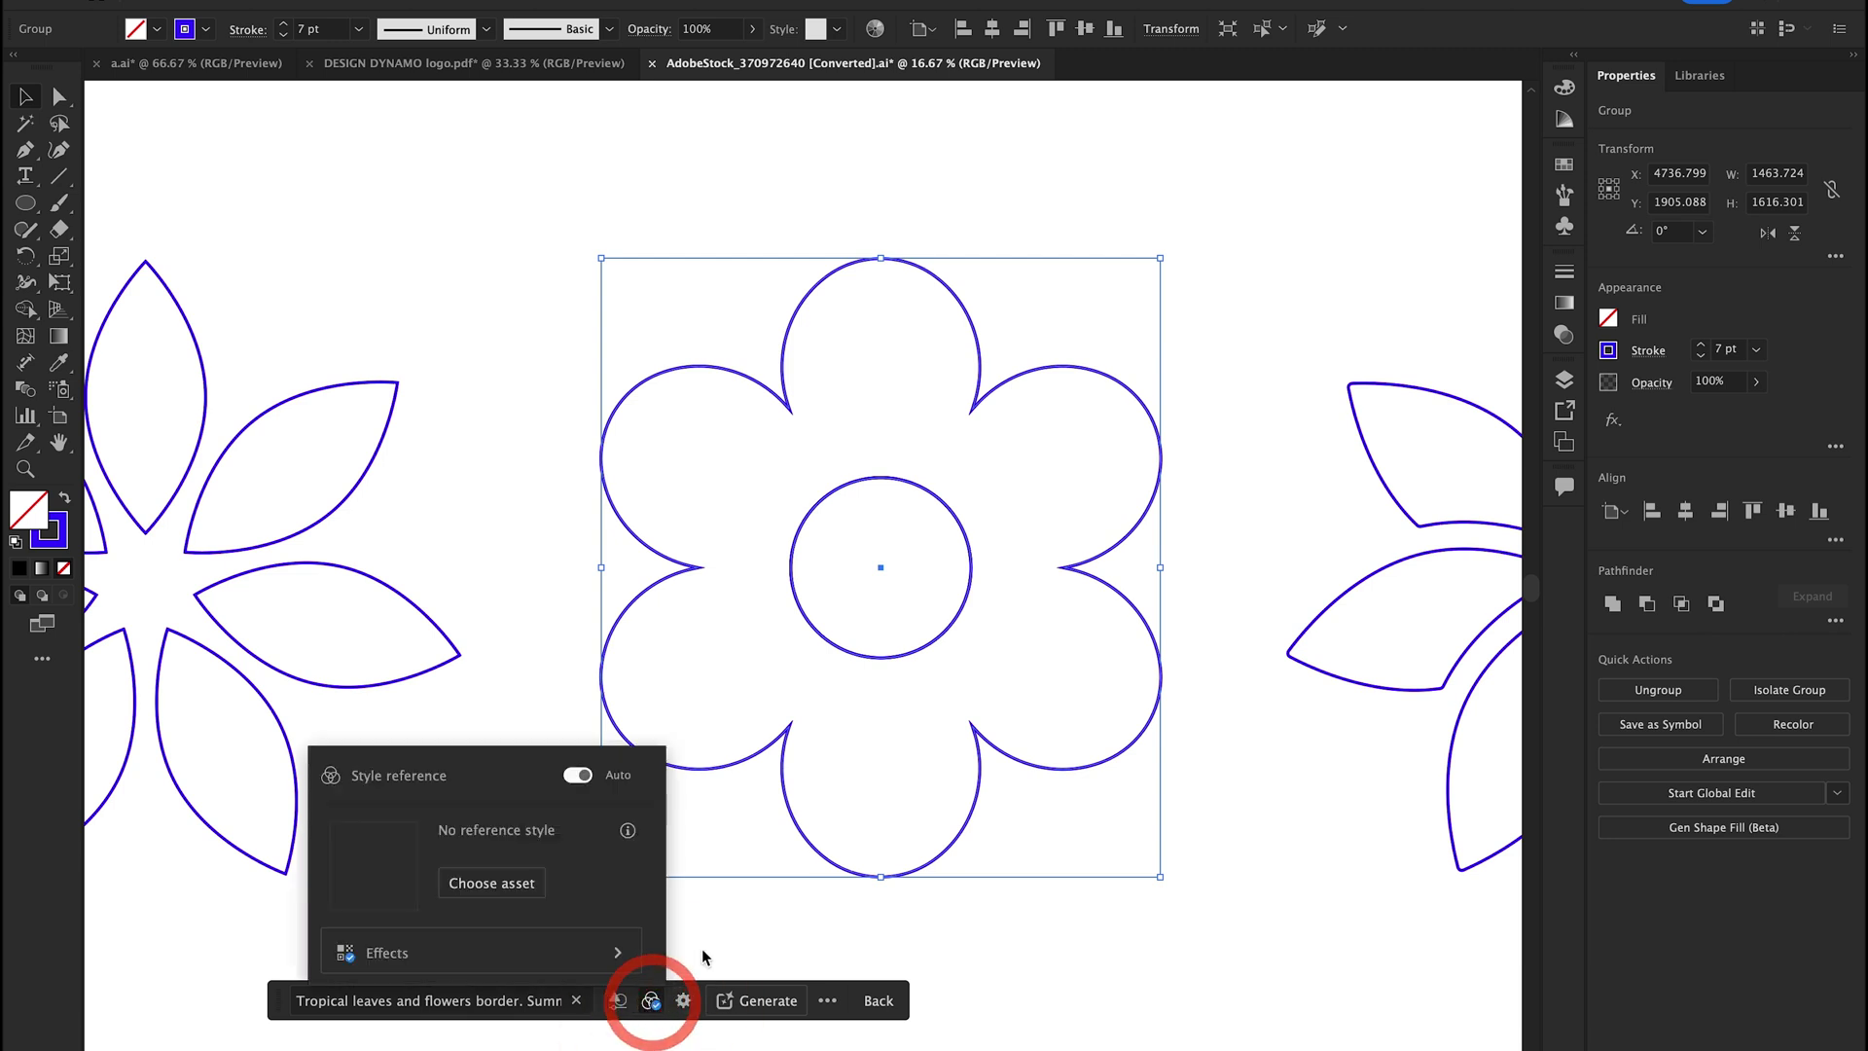
left_click(581, 960)
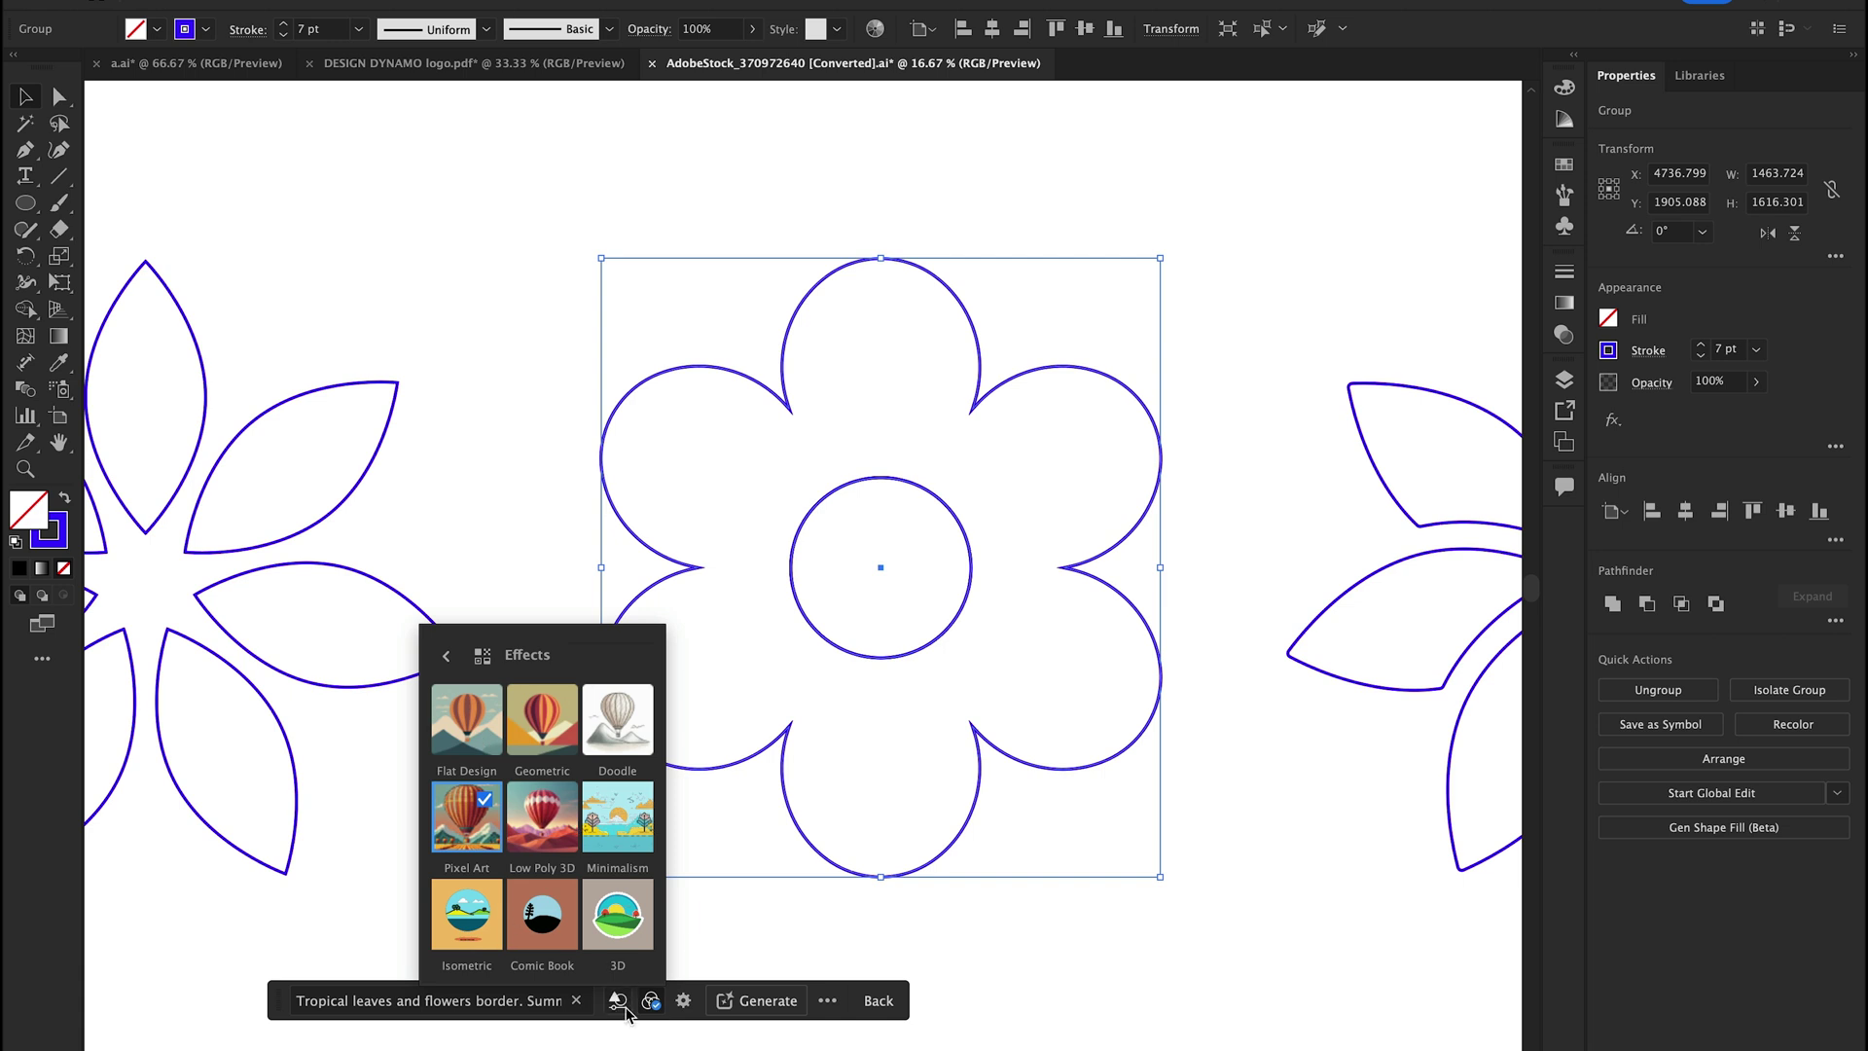
Generate tropical leaves and flowers artwork inside the flower and try the second variation
left_click(765, 1003)
left_click(1304, 896)
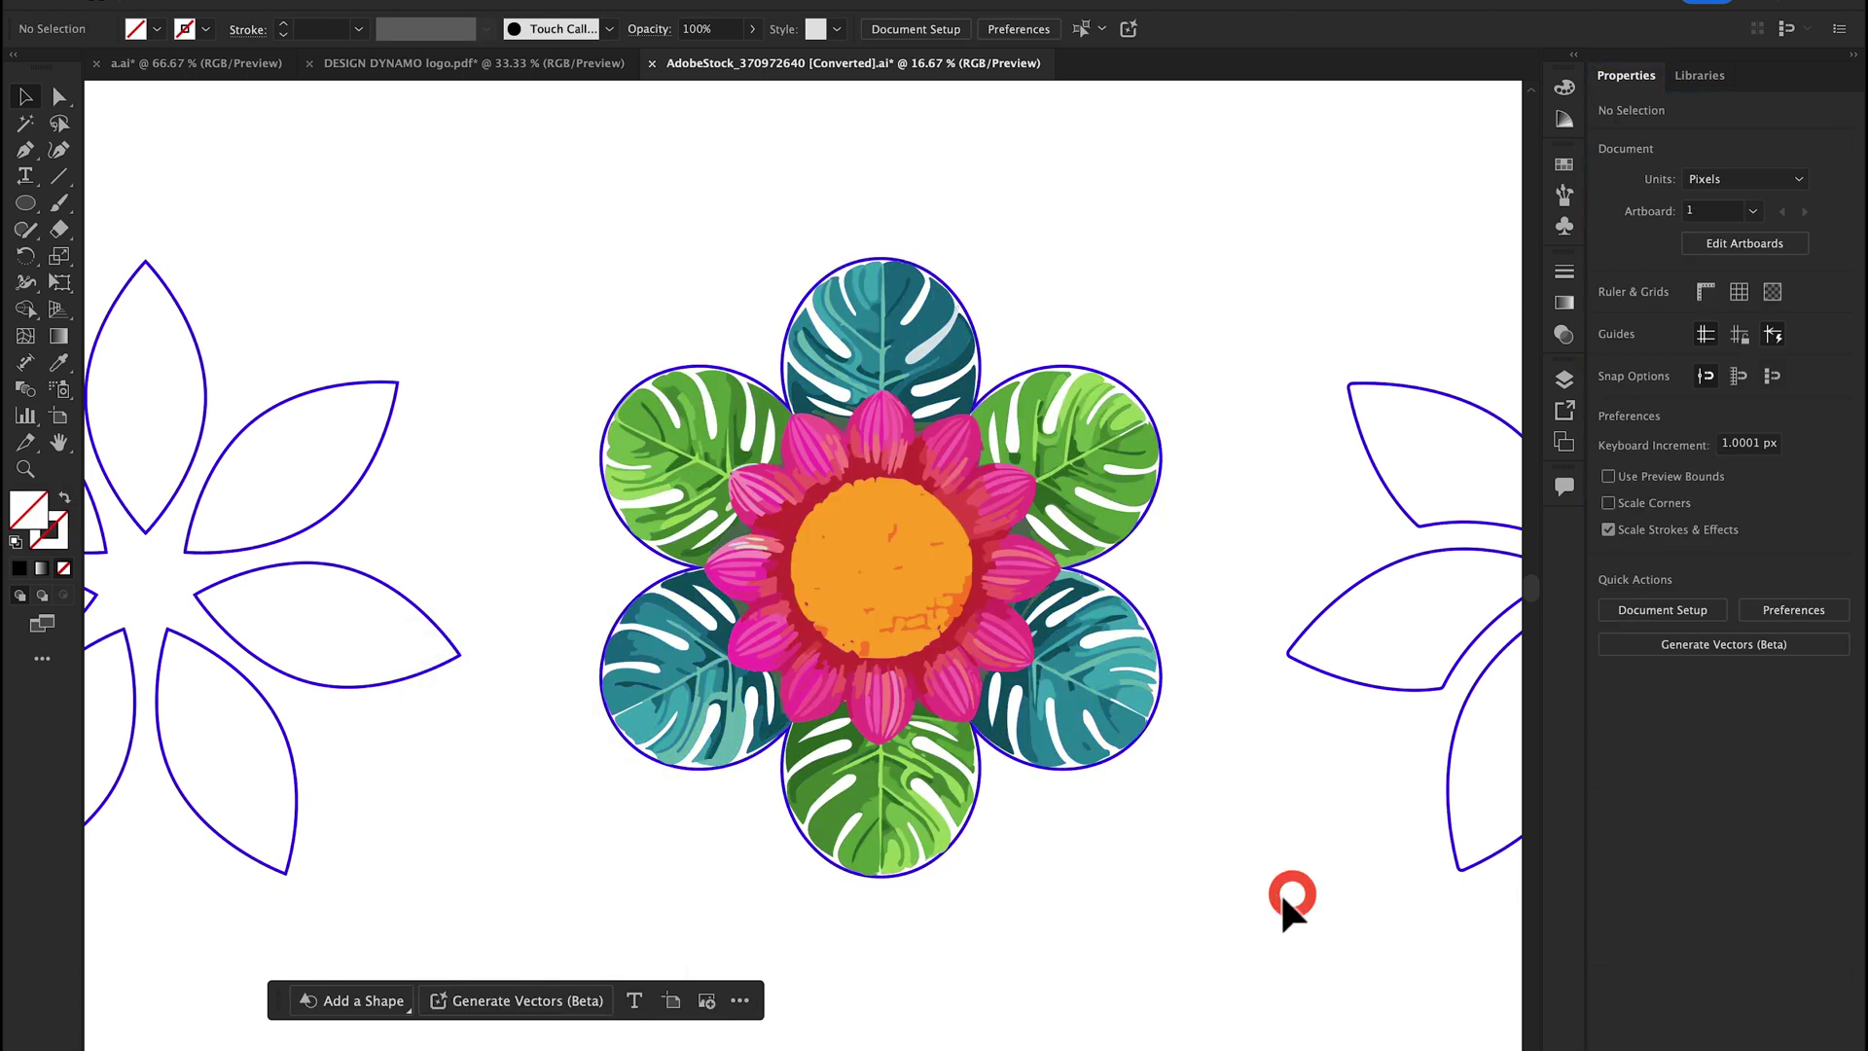
scroll(1285, 876, "down", 1)
scroll(1284, 876, "left", 1)
left_click(1270, 830)
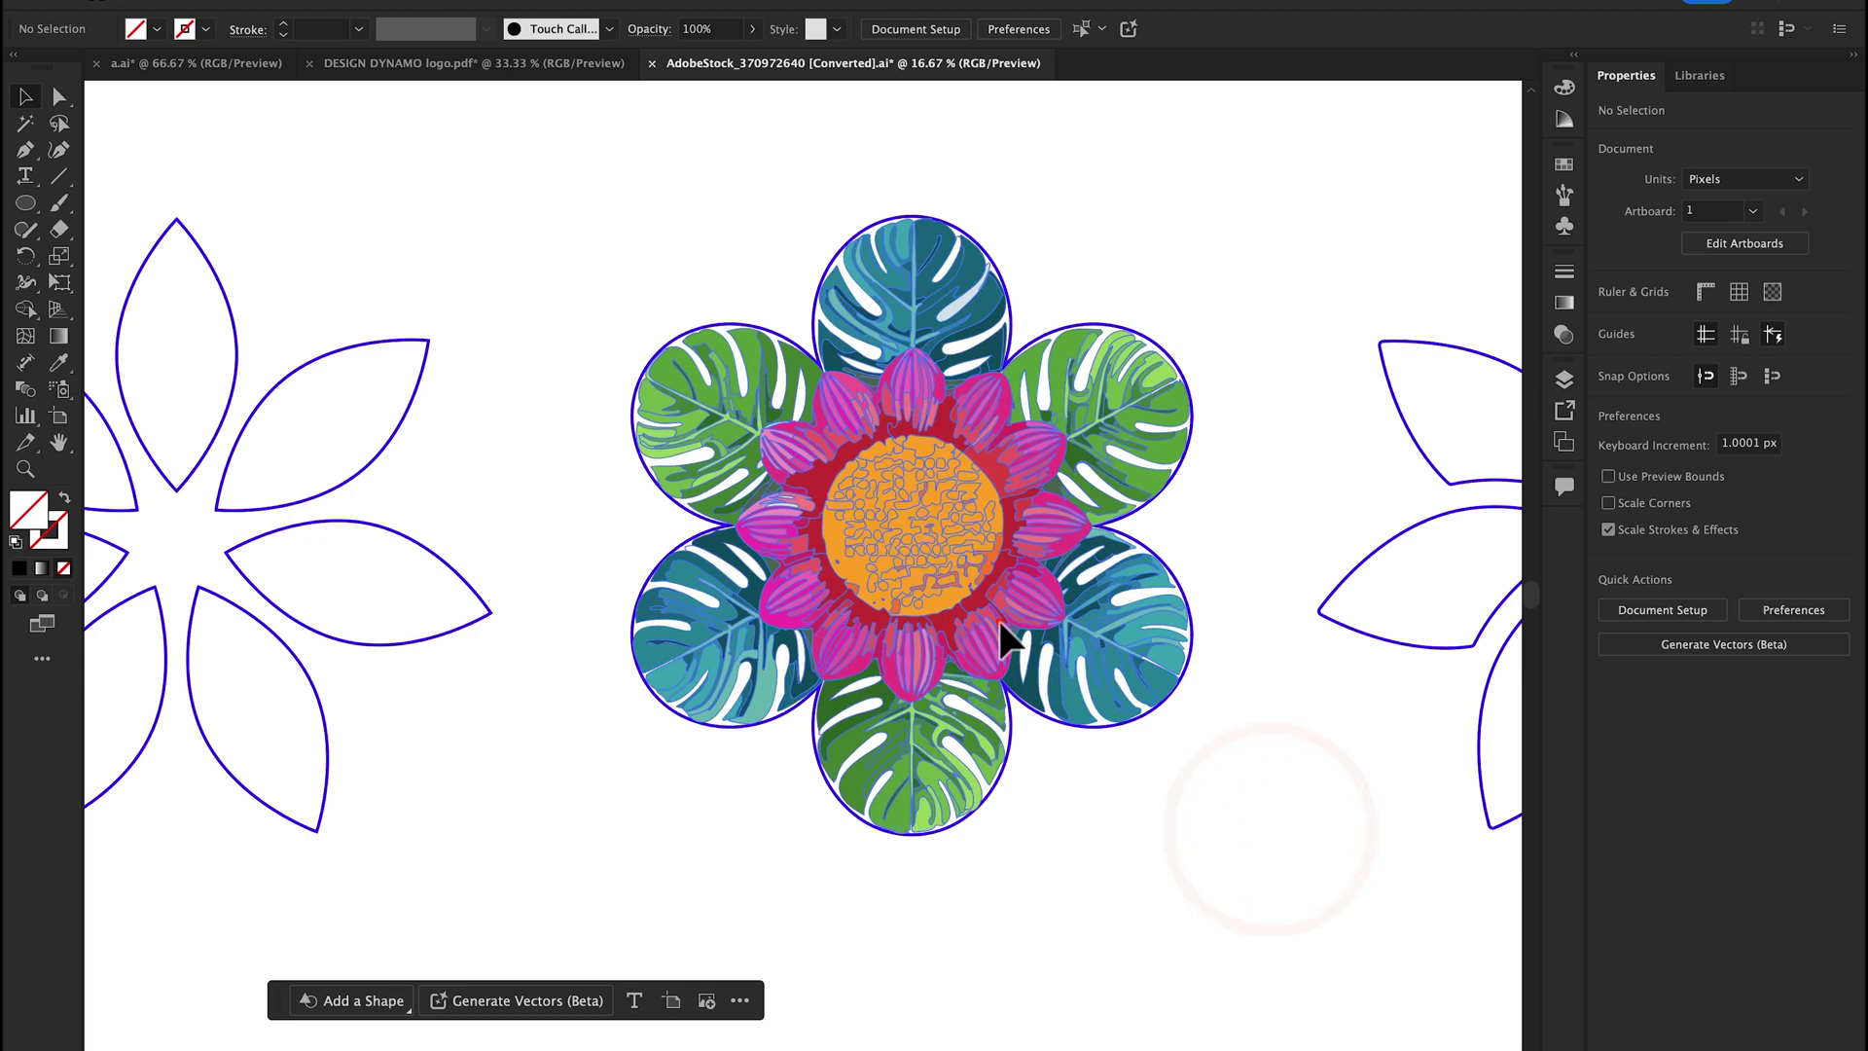
left_click(1000, 622)
left_click(1709, 352)
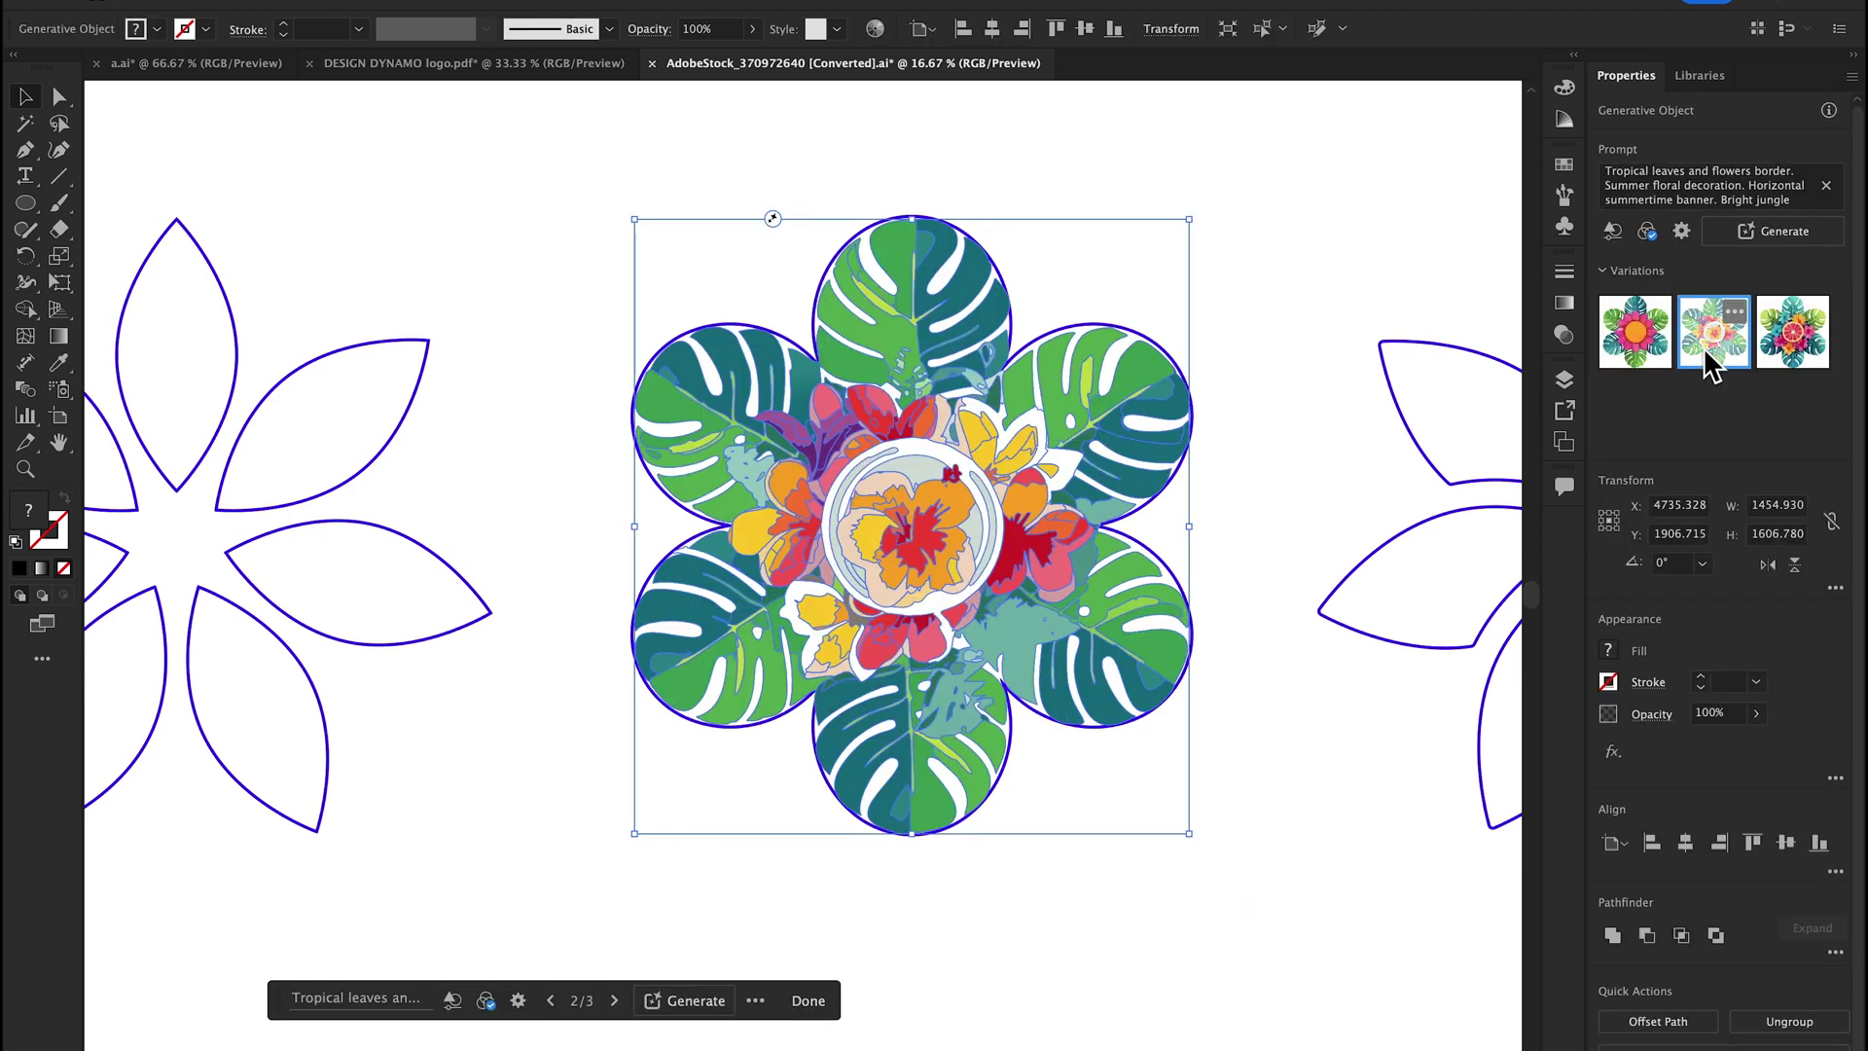
Deselect and select the pointed-petal flower outline
left_click(1230, 652)
scroll(1236, 681, "down", 2)
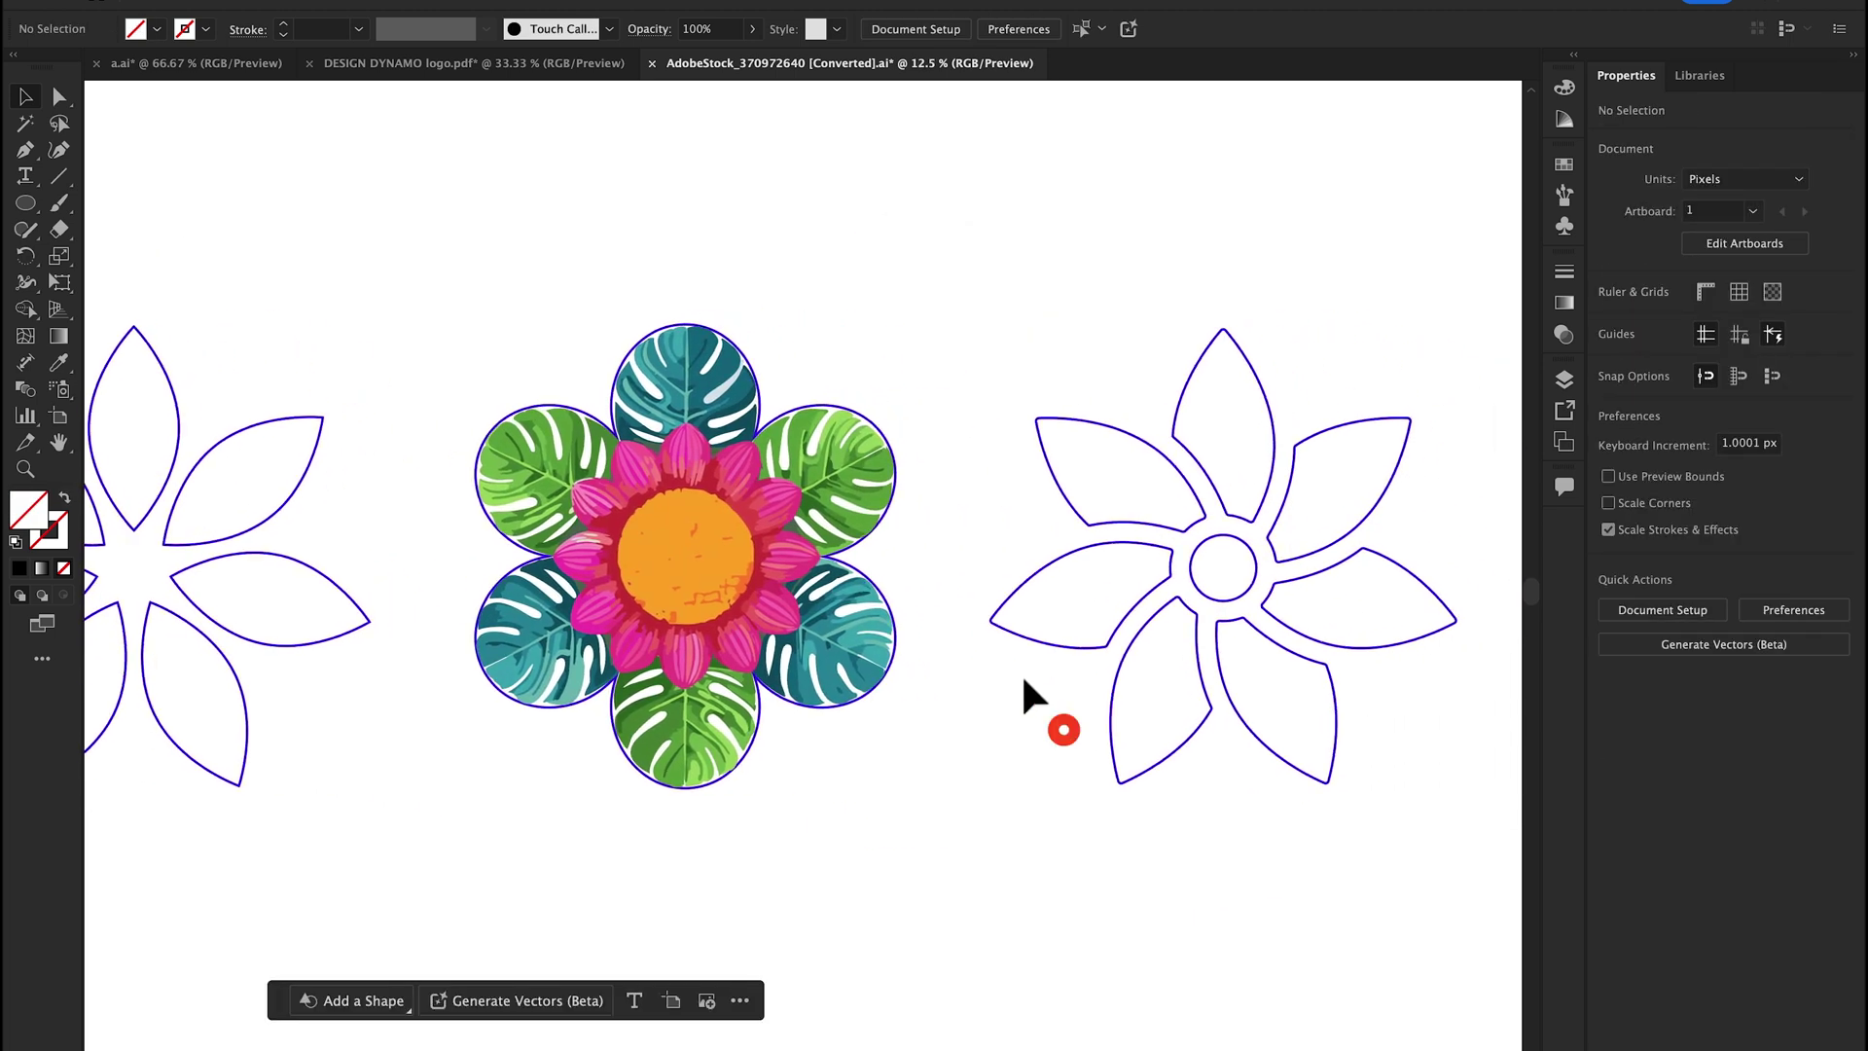
left_click(1046, 642)
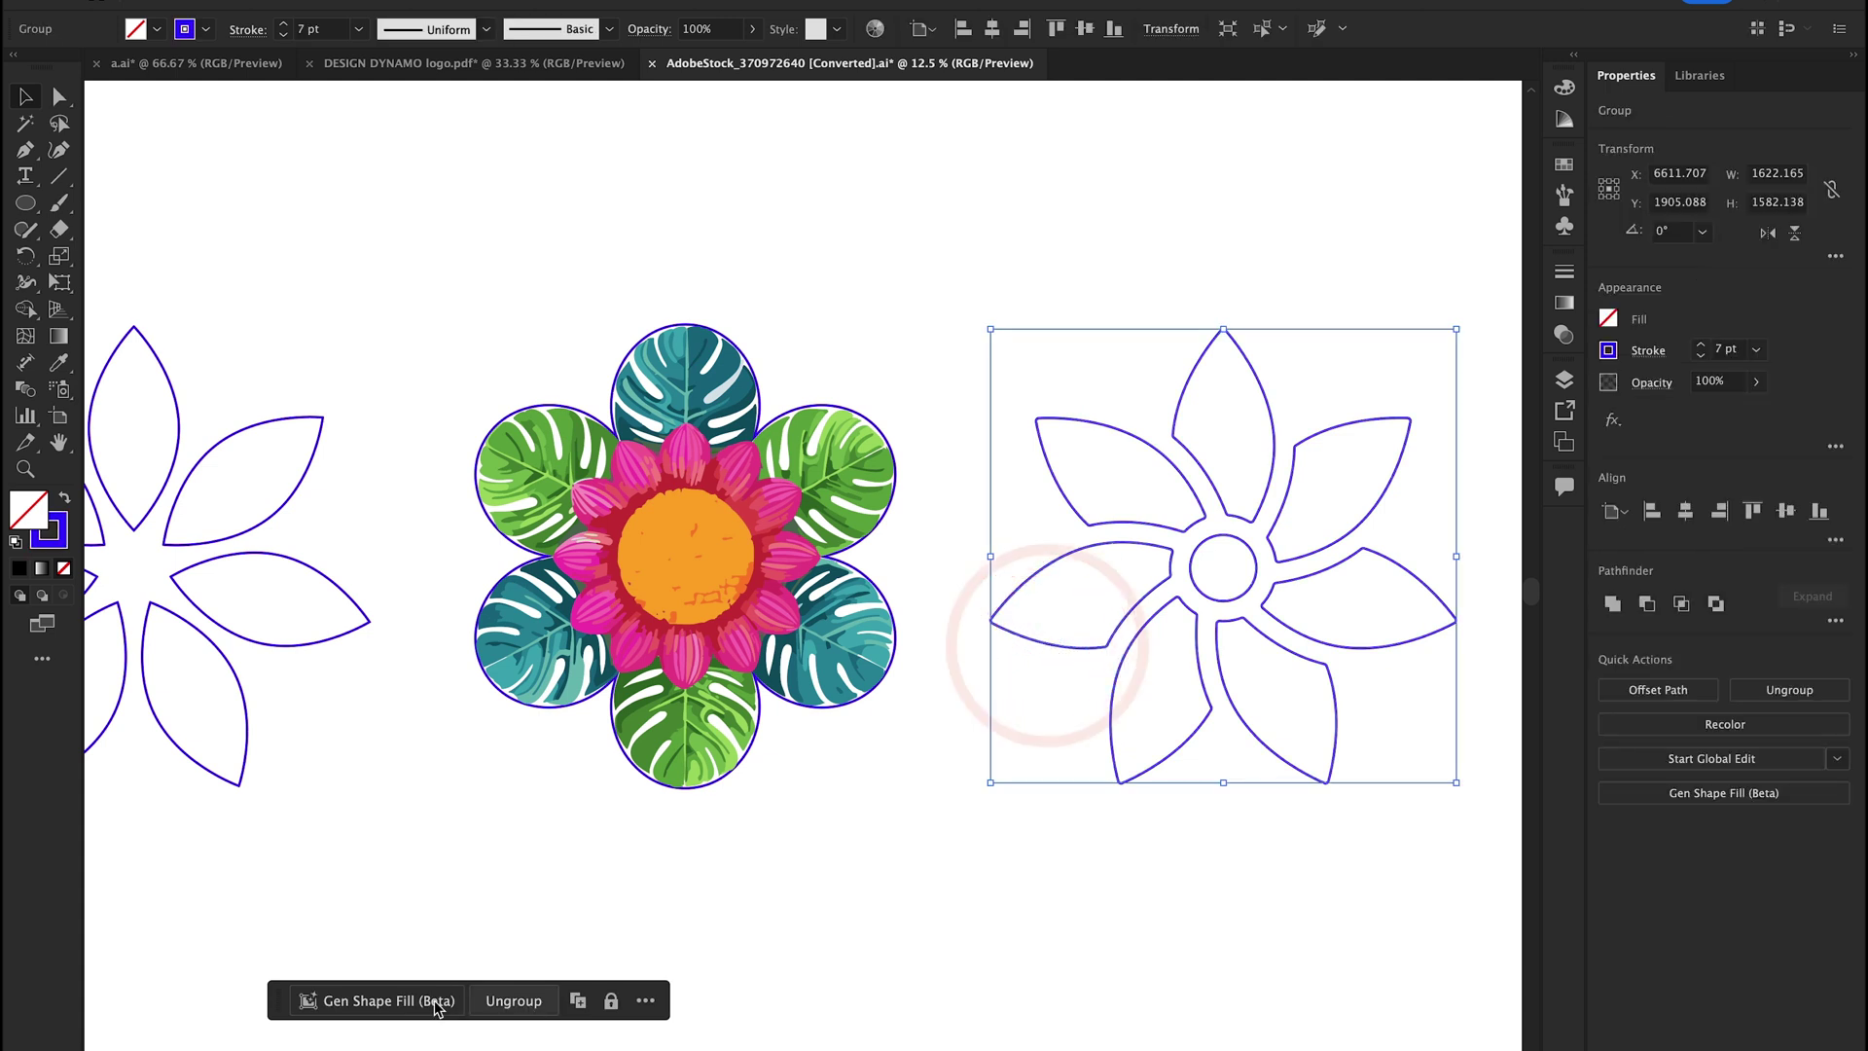
Generate a shape fill for the pointed-petal flower with Flat Design, Geometric, Low Poly 3D and 3D effects
left_click(436, 1002)
left_click(651, 1000)
left_click(683, 1002)
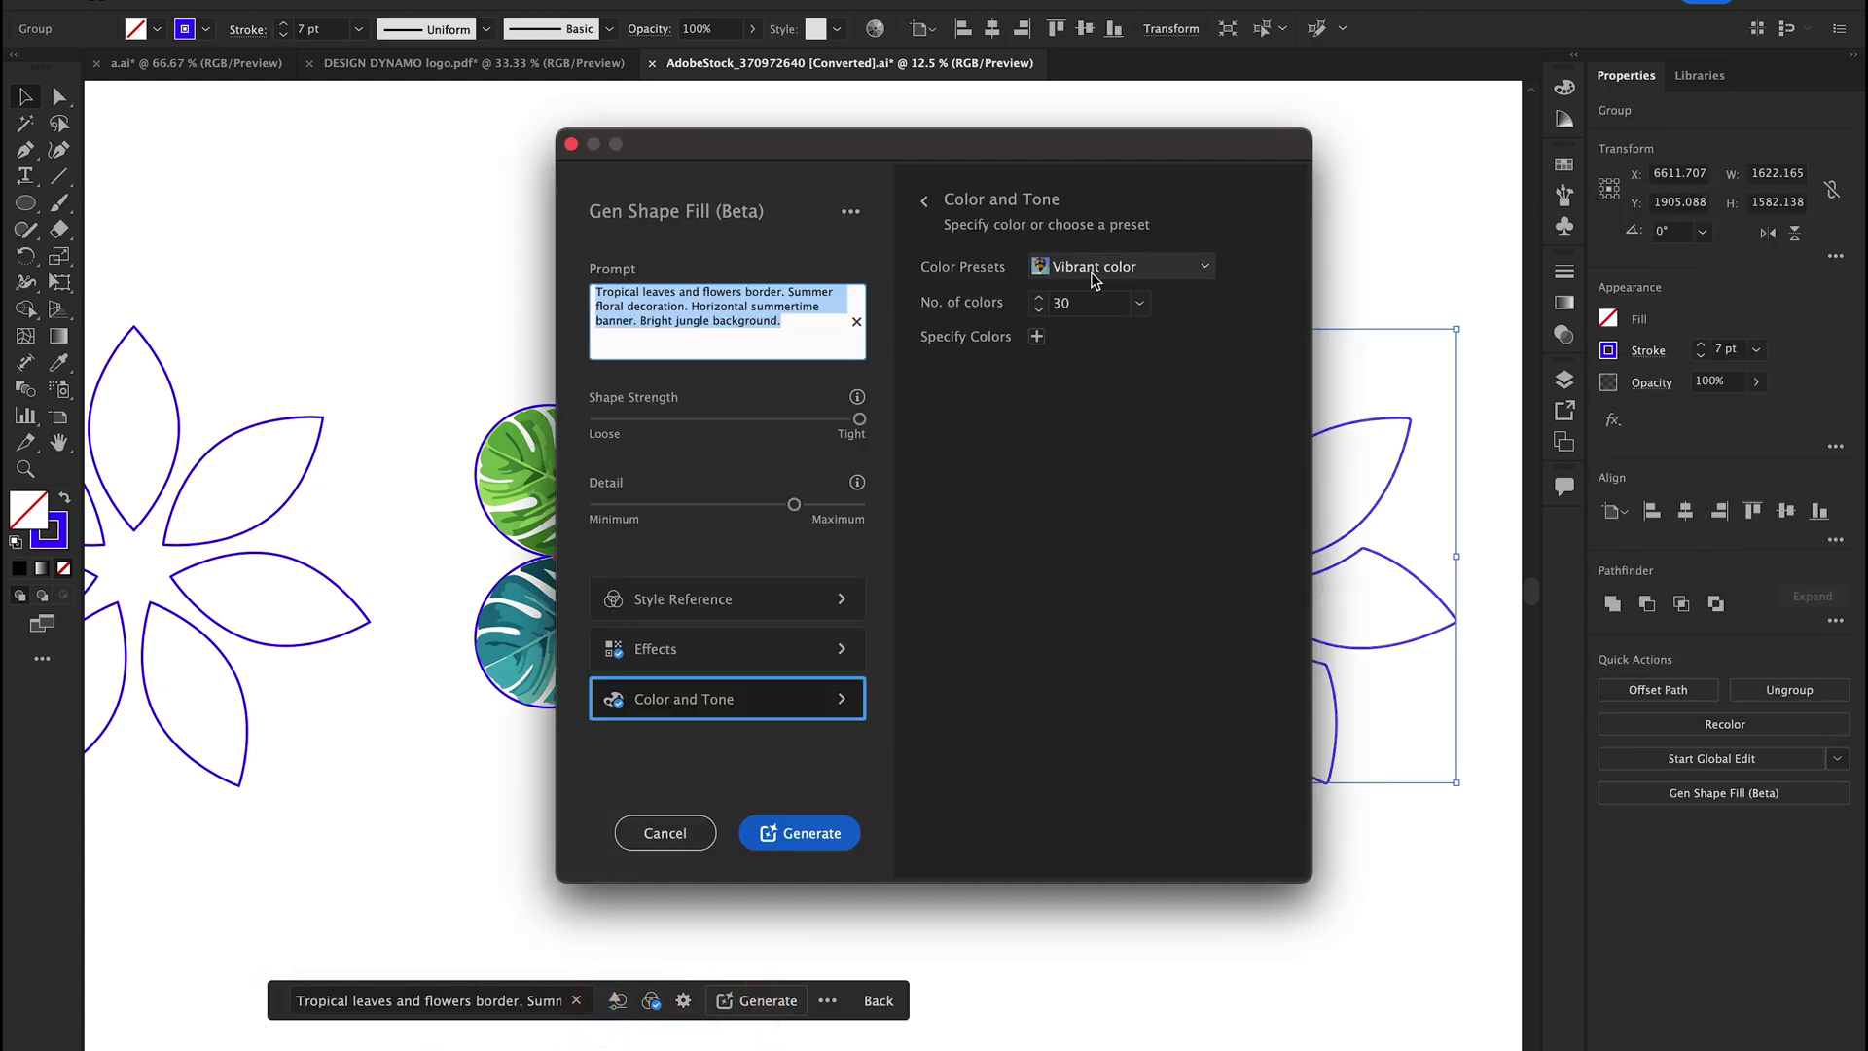
left_click(764, 654)
left_click(958, 310)
left_click(1039, 296)
left_click(967, 408)
left_click(963, 543)
left_click(786, 839)
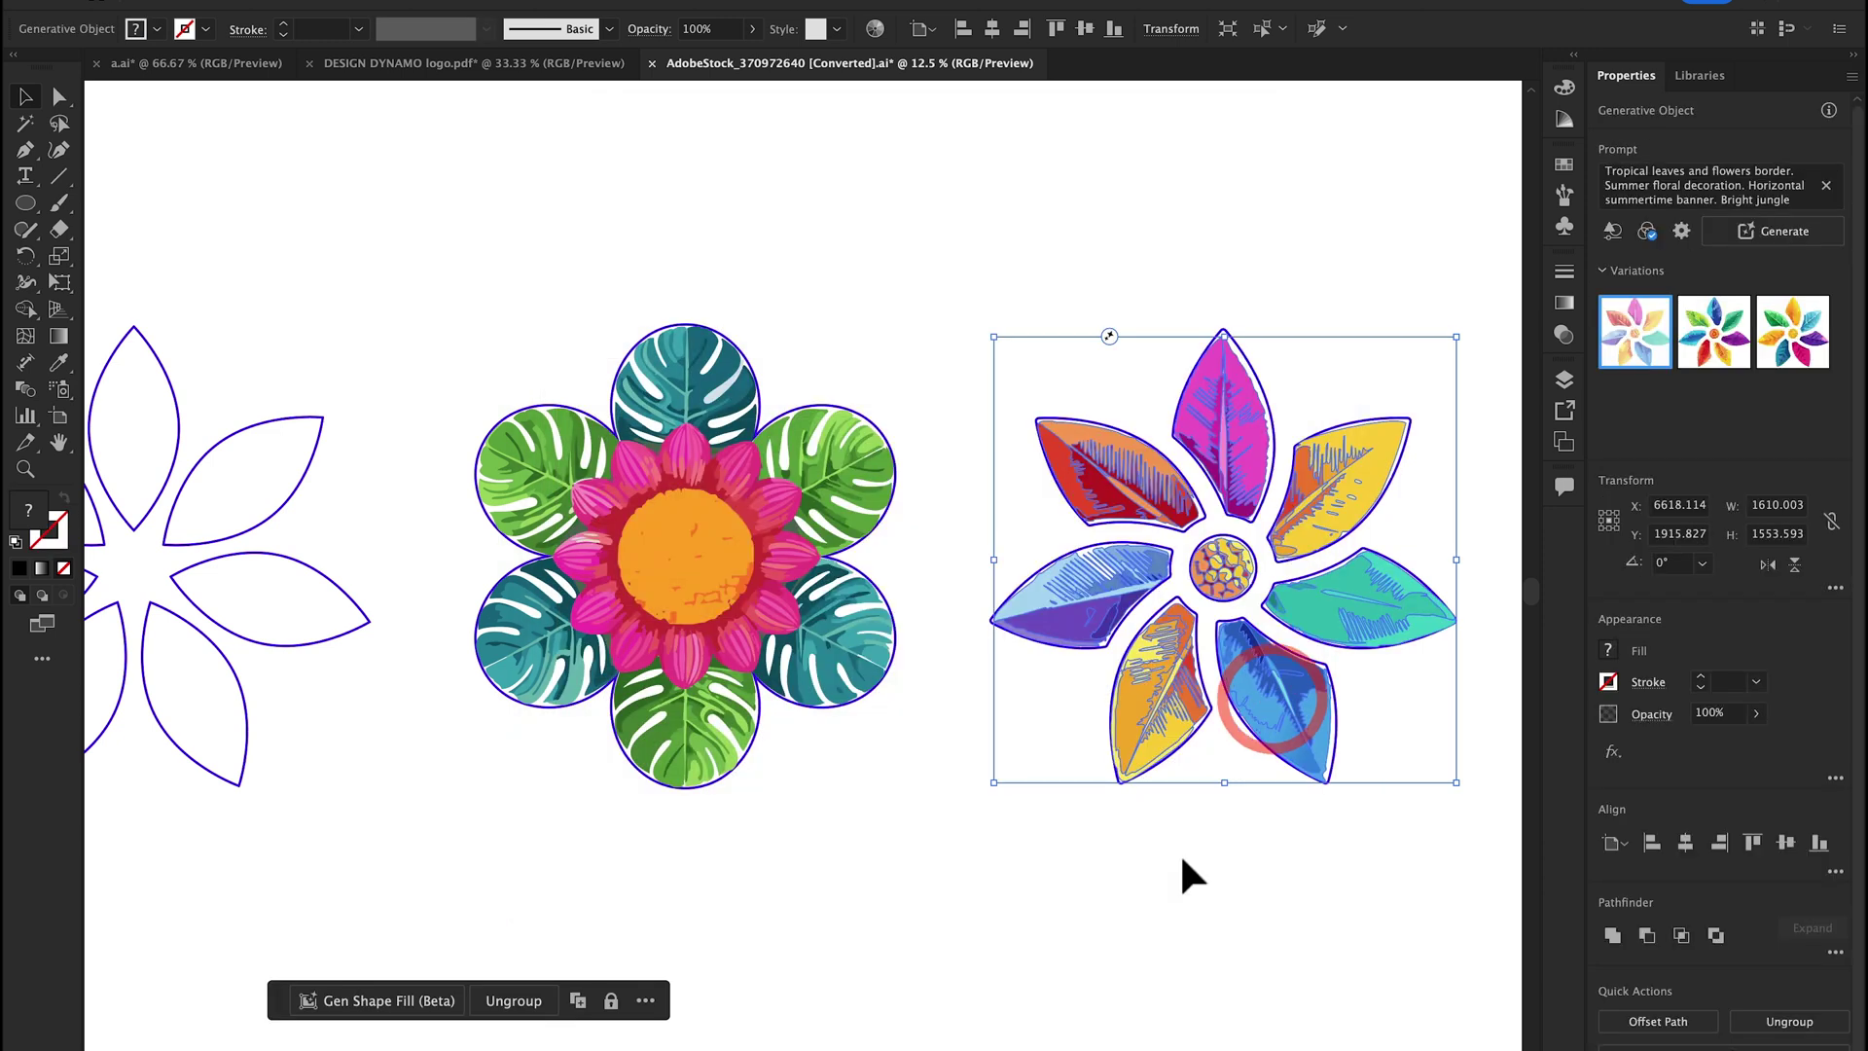
Zoom in on the generated flower and switch it to variation 3/3
left_click(1179, 880)
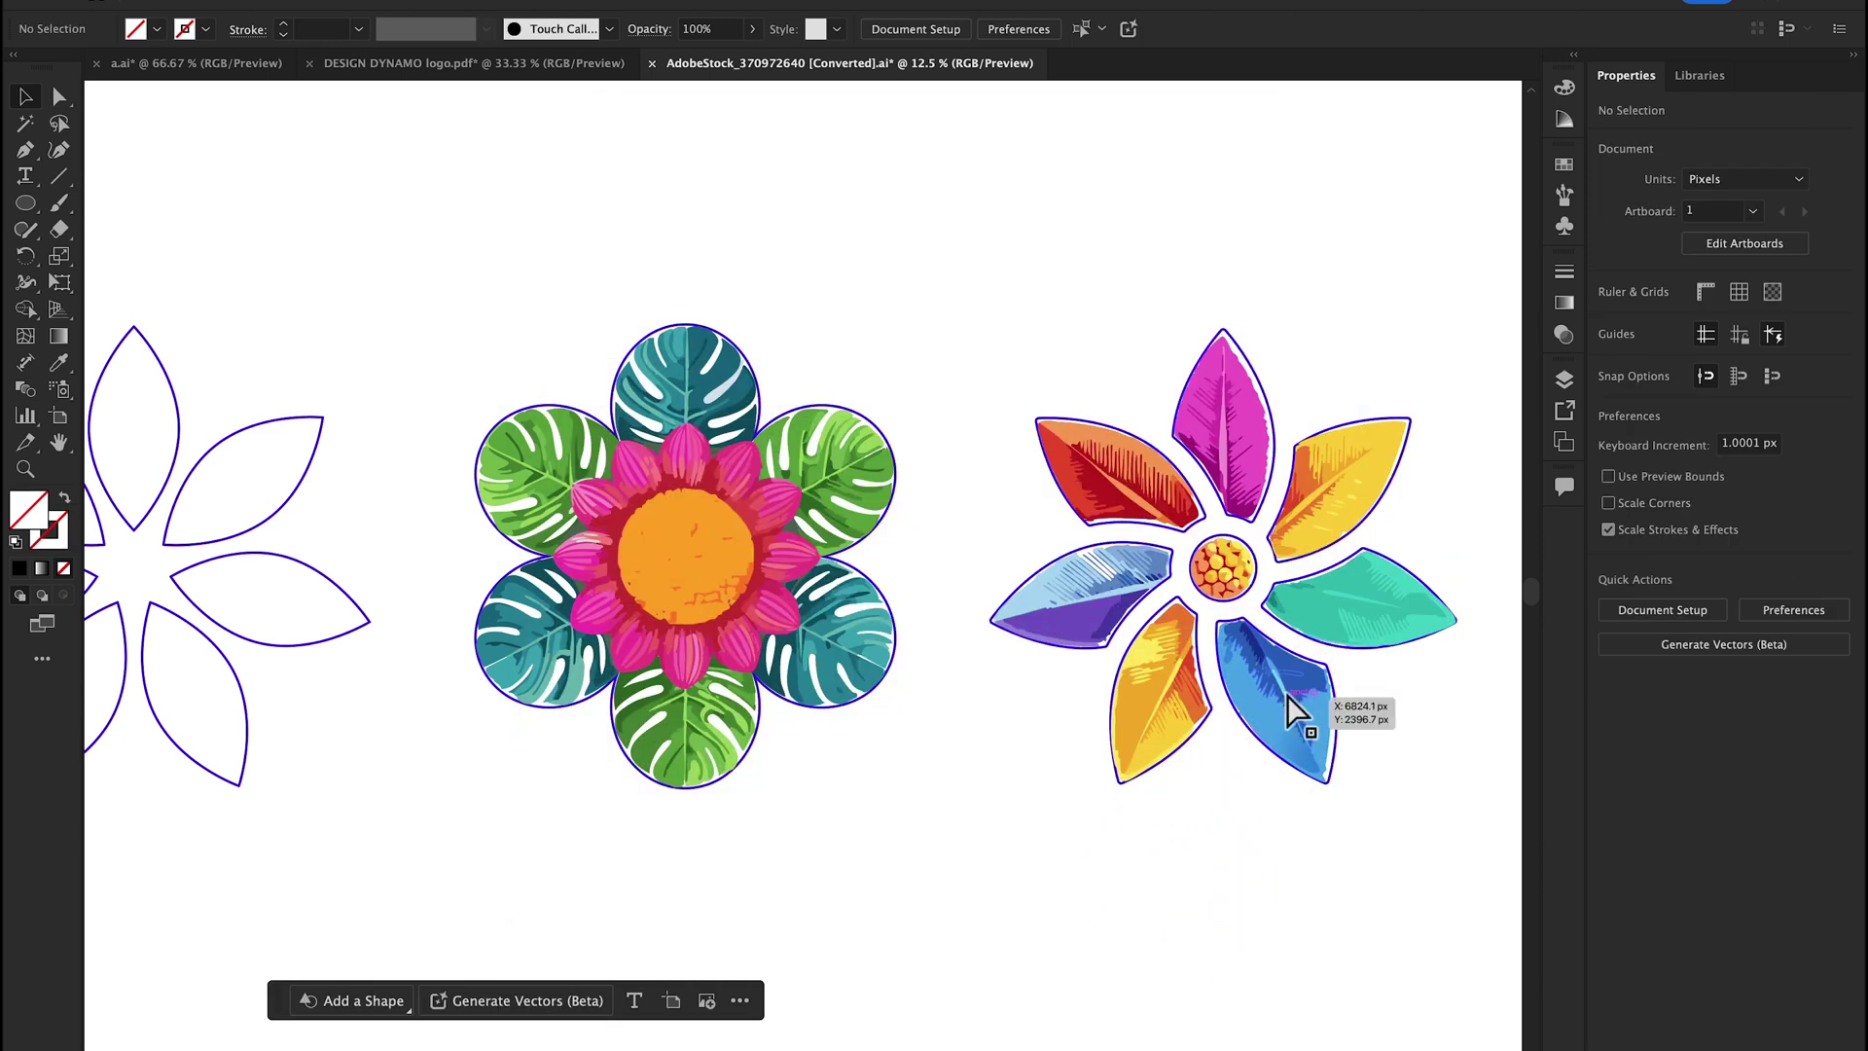
key("ctrl+equal")
left_click_drag(1300, 691, 983, 684)
left_click(1100, 706)
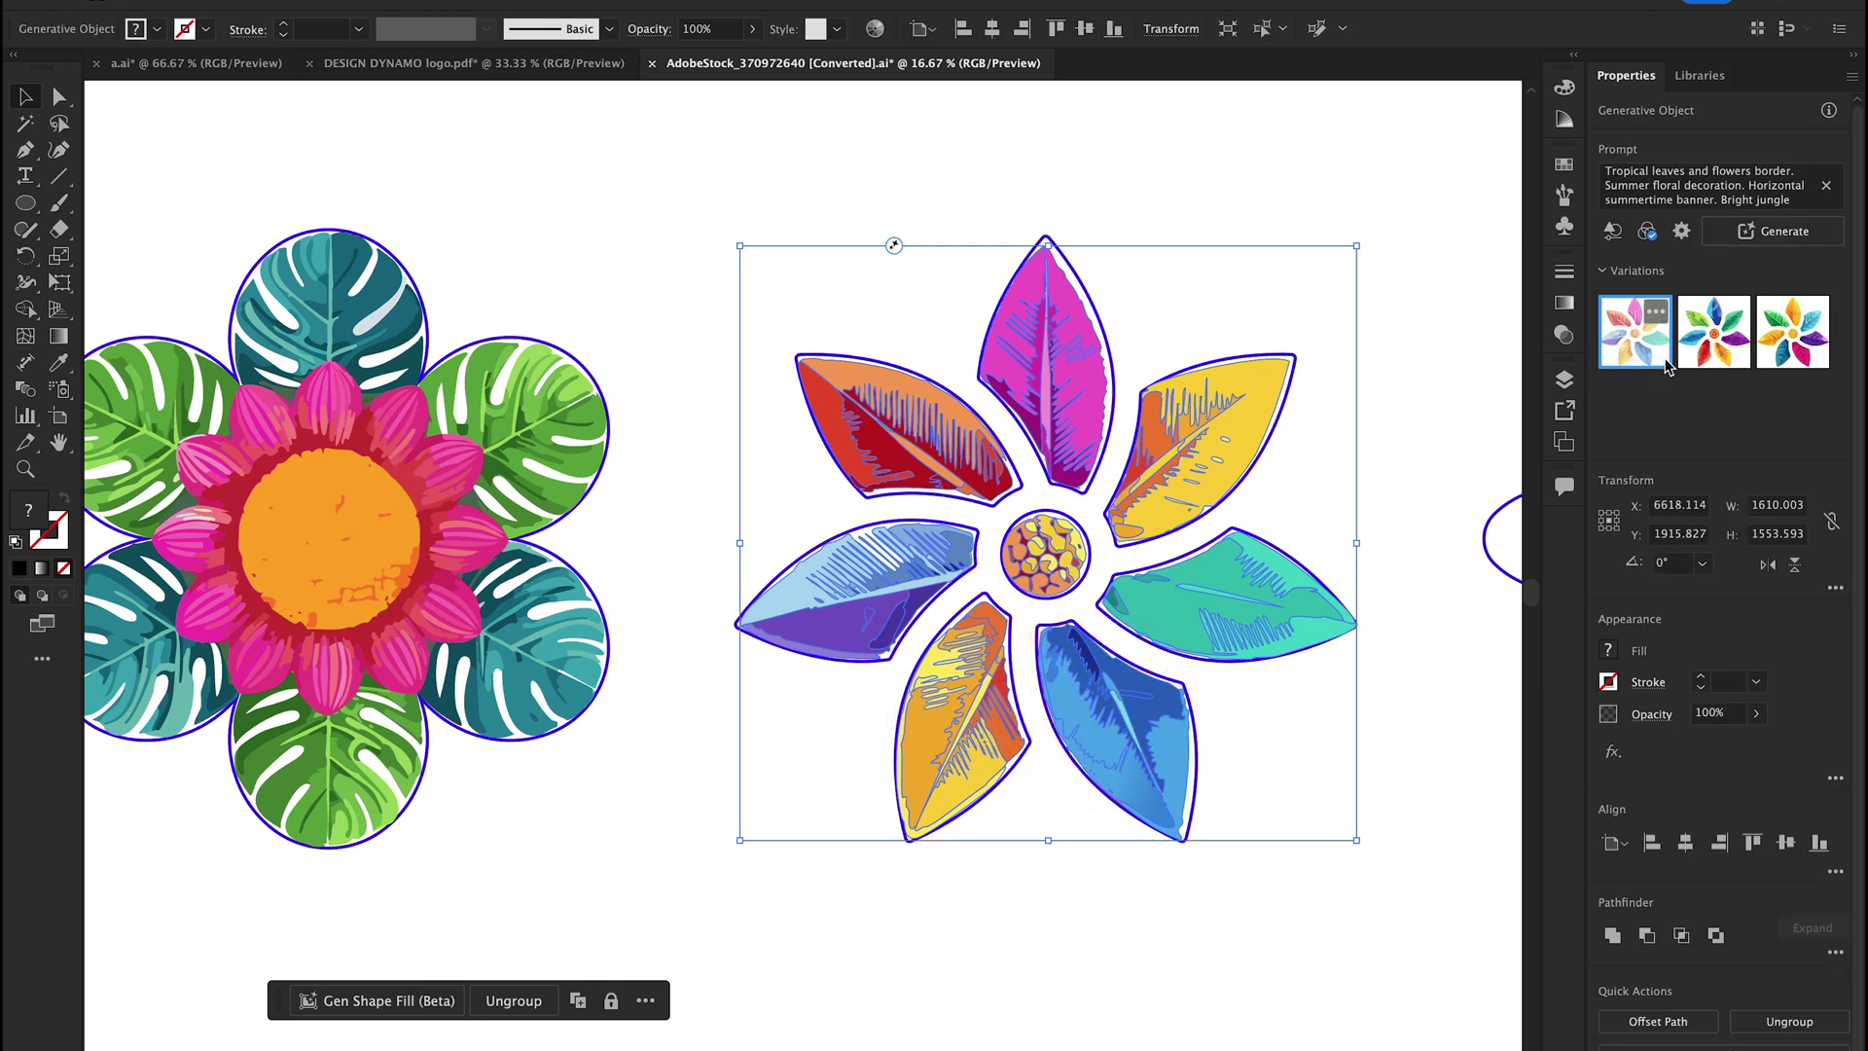
left_click(1695, 354)
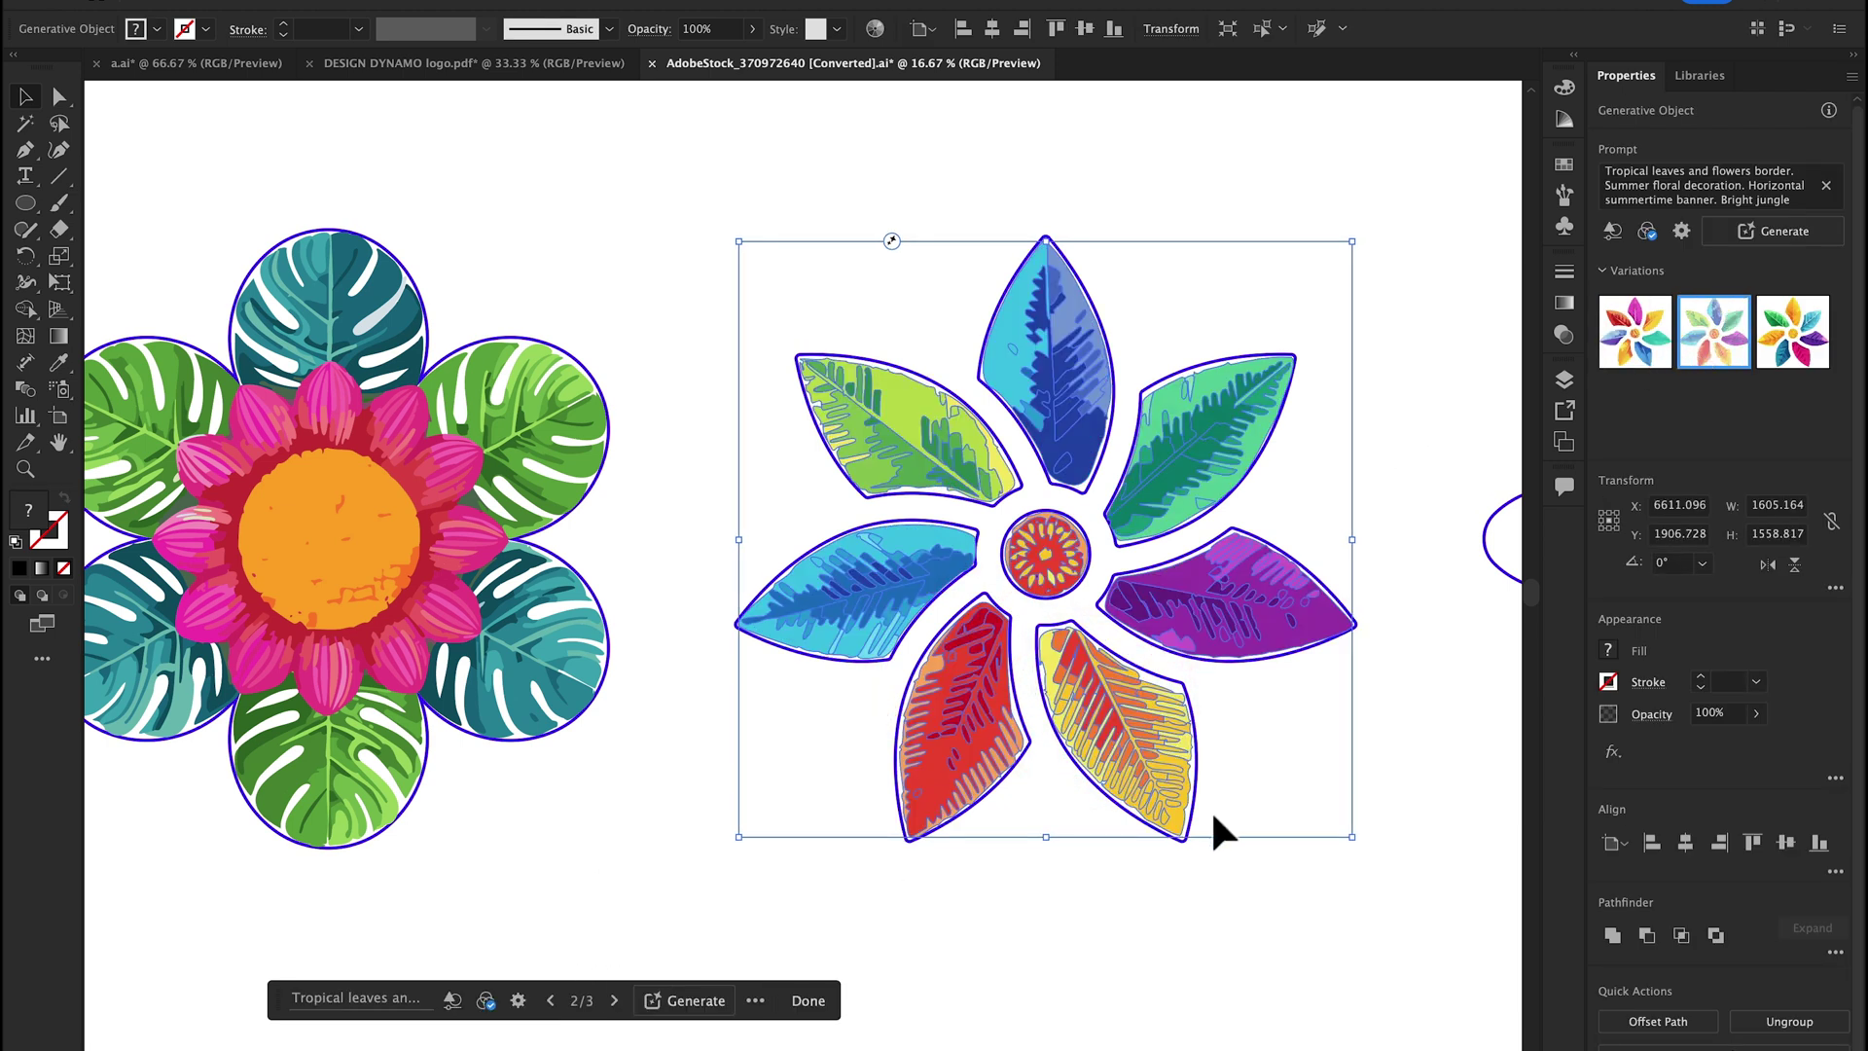
left_click(1766, 343)
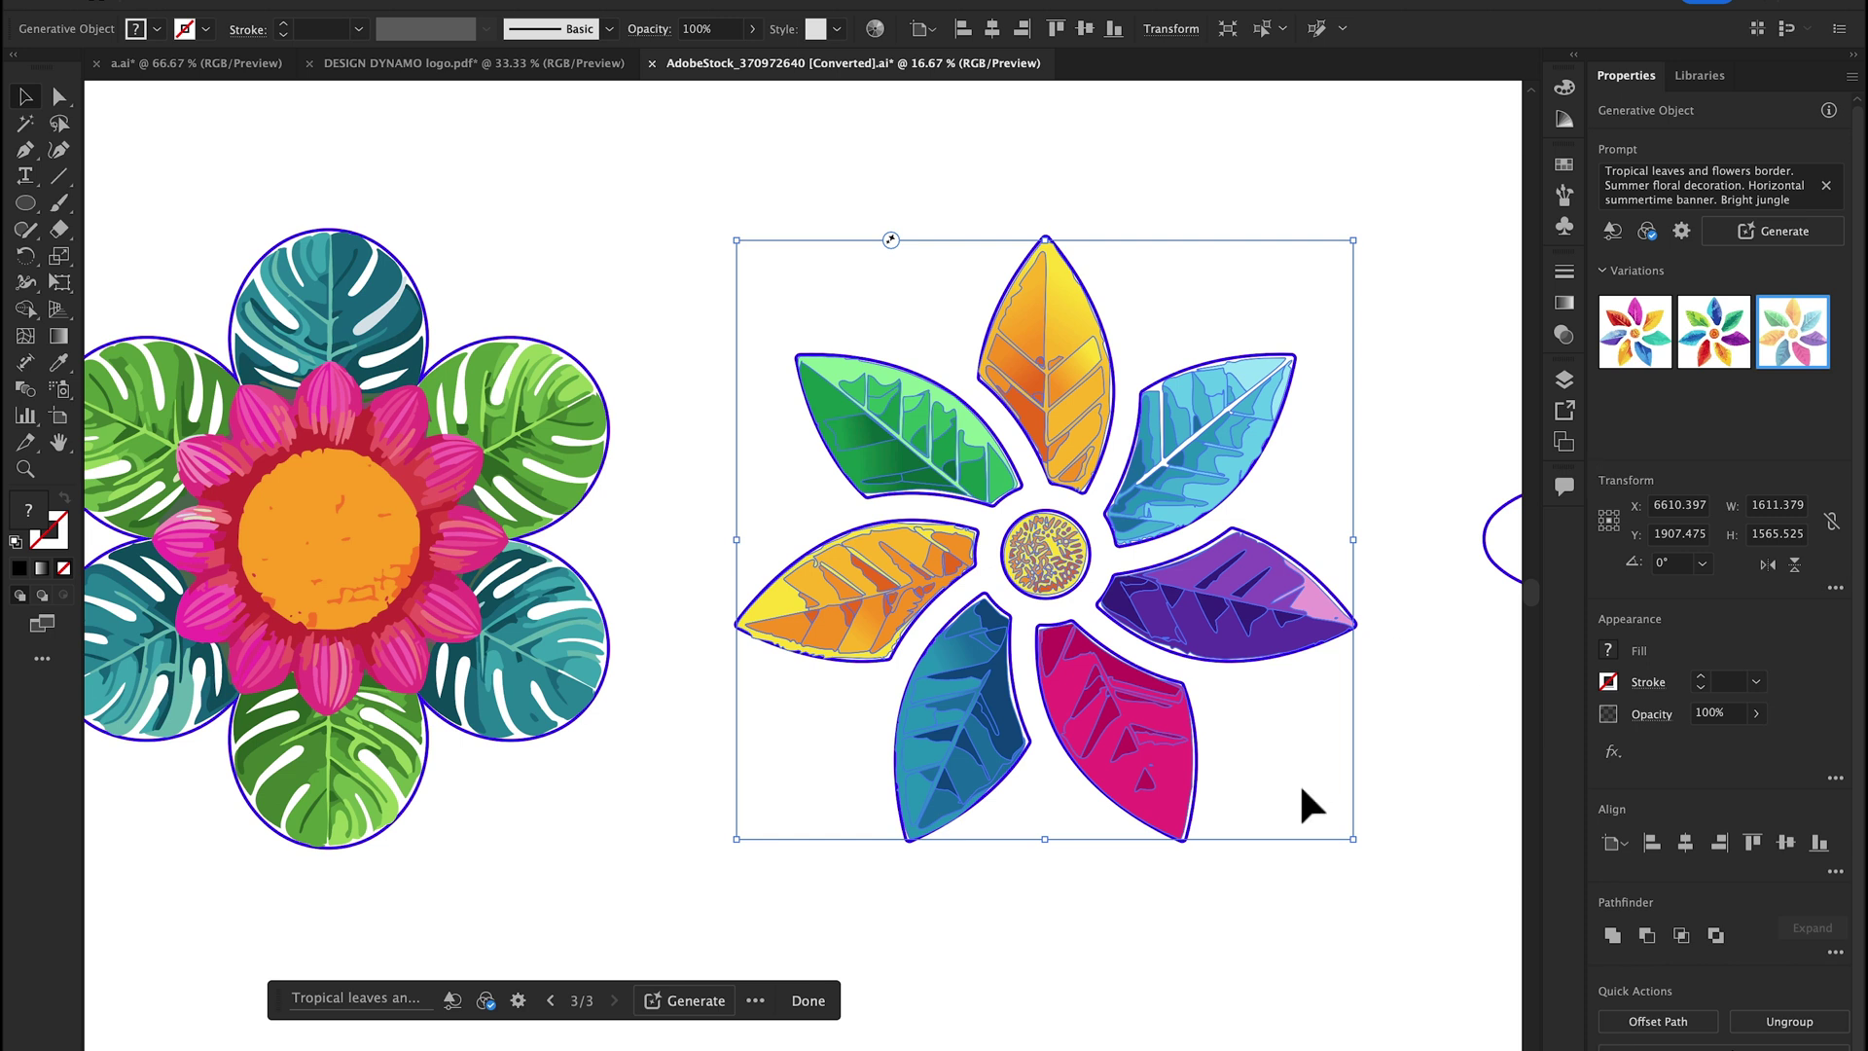
Deselect, centre both flowers, and select the leaf flower generative object
left_click(1272, 890)
left_click_drag(934, 863, 1083, 880)
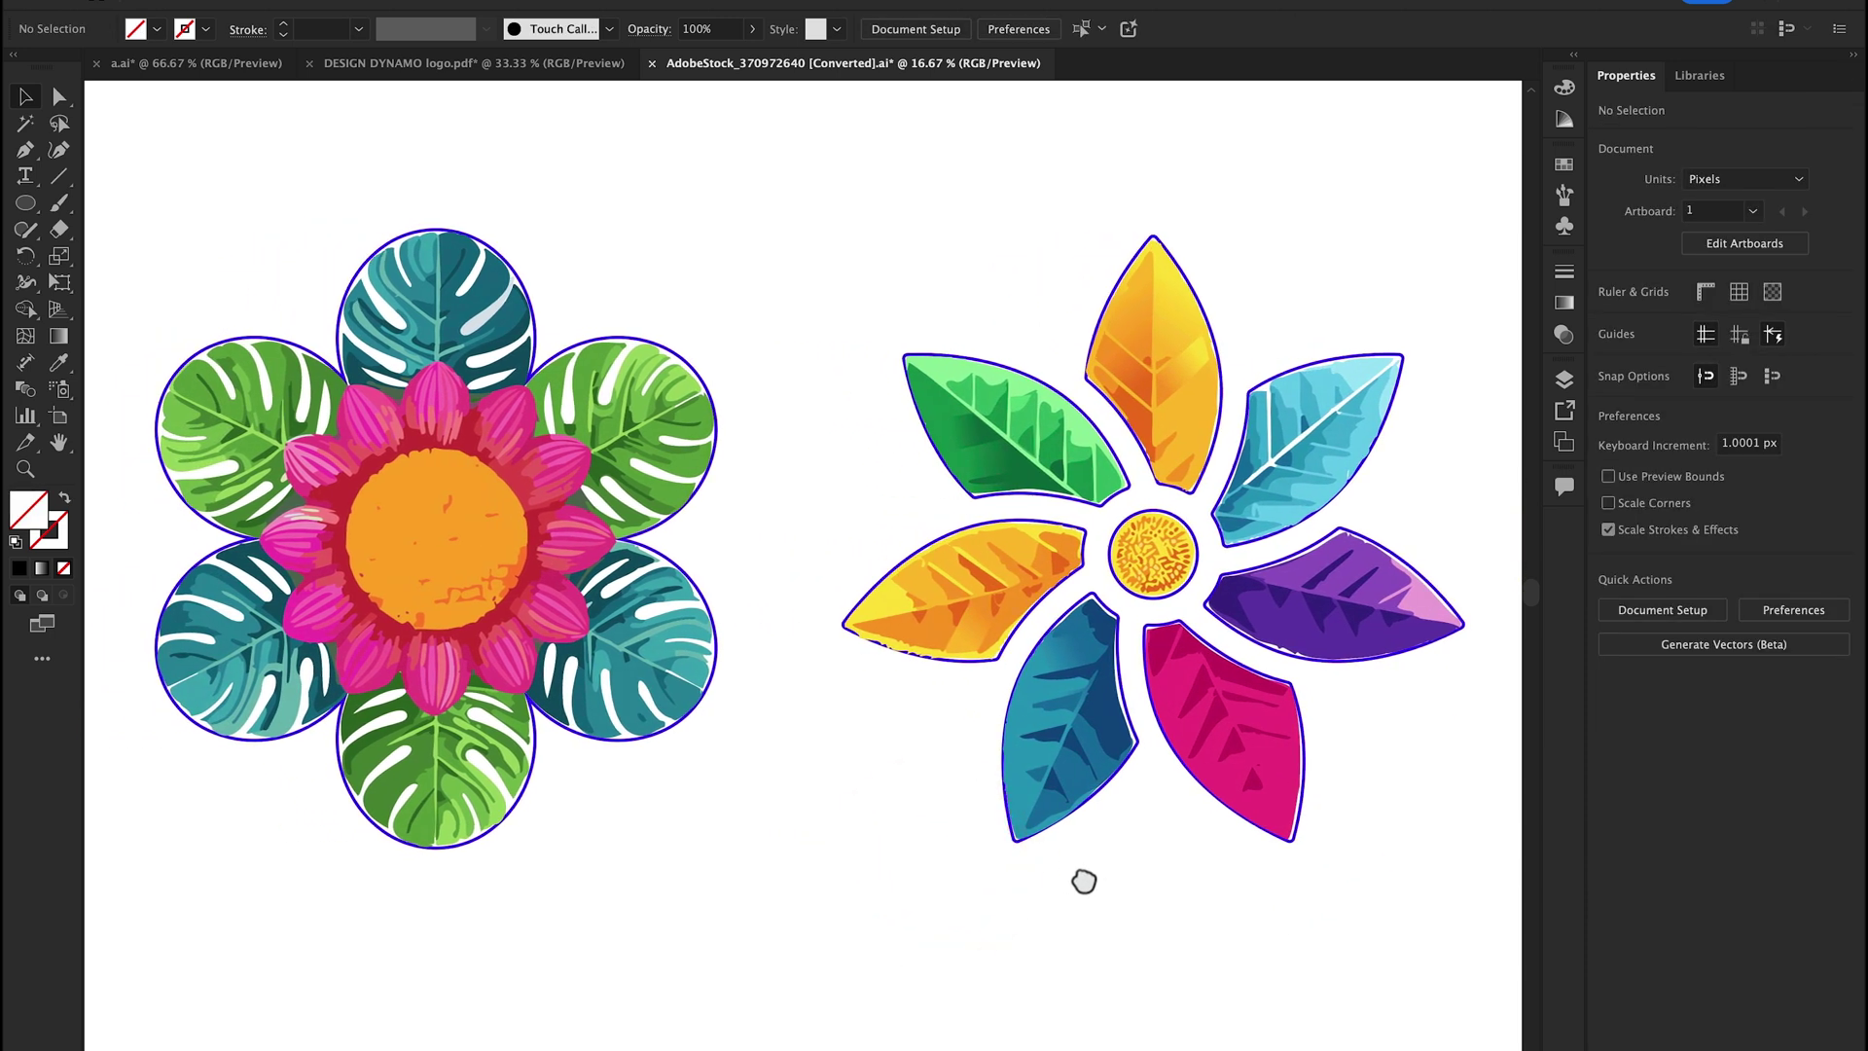
left_click(1074, 871)
left_click(1182, 671)
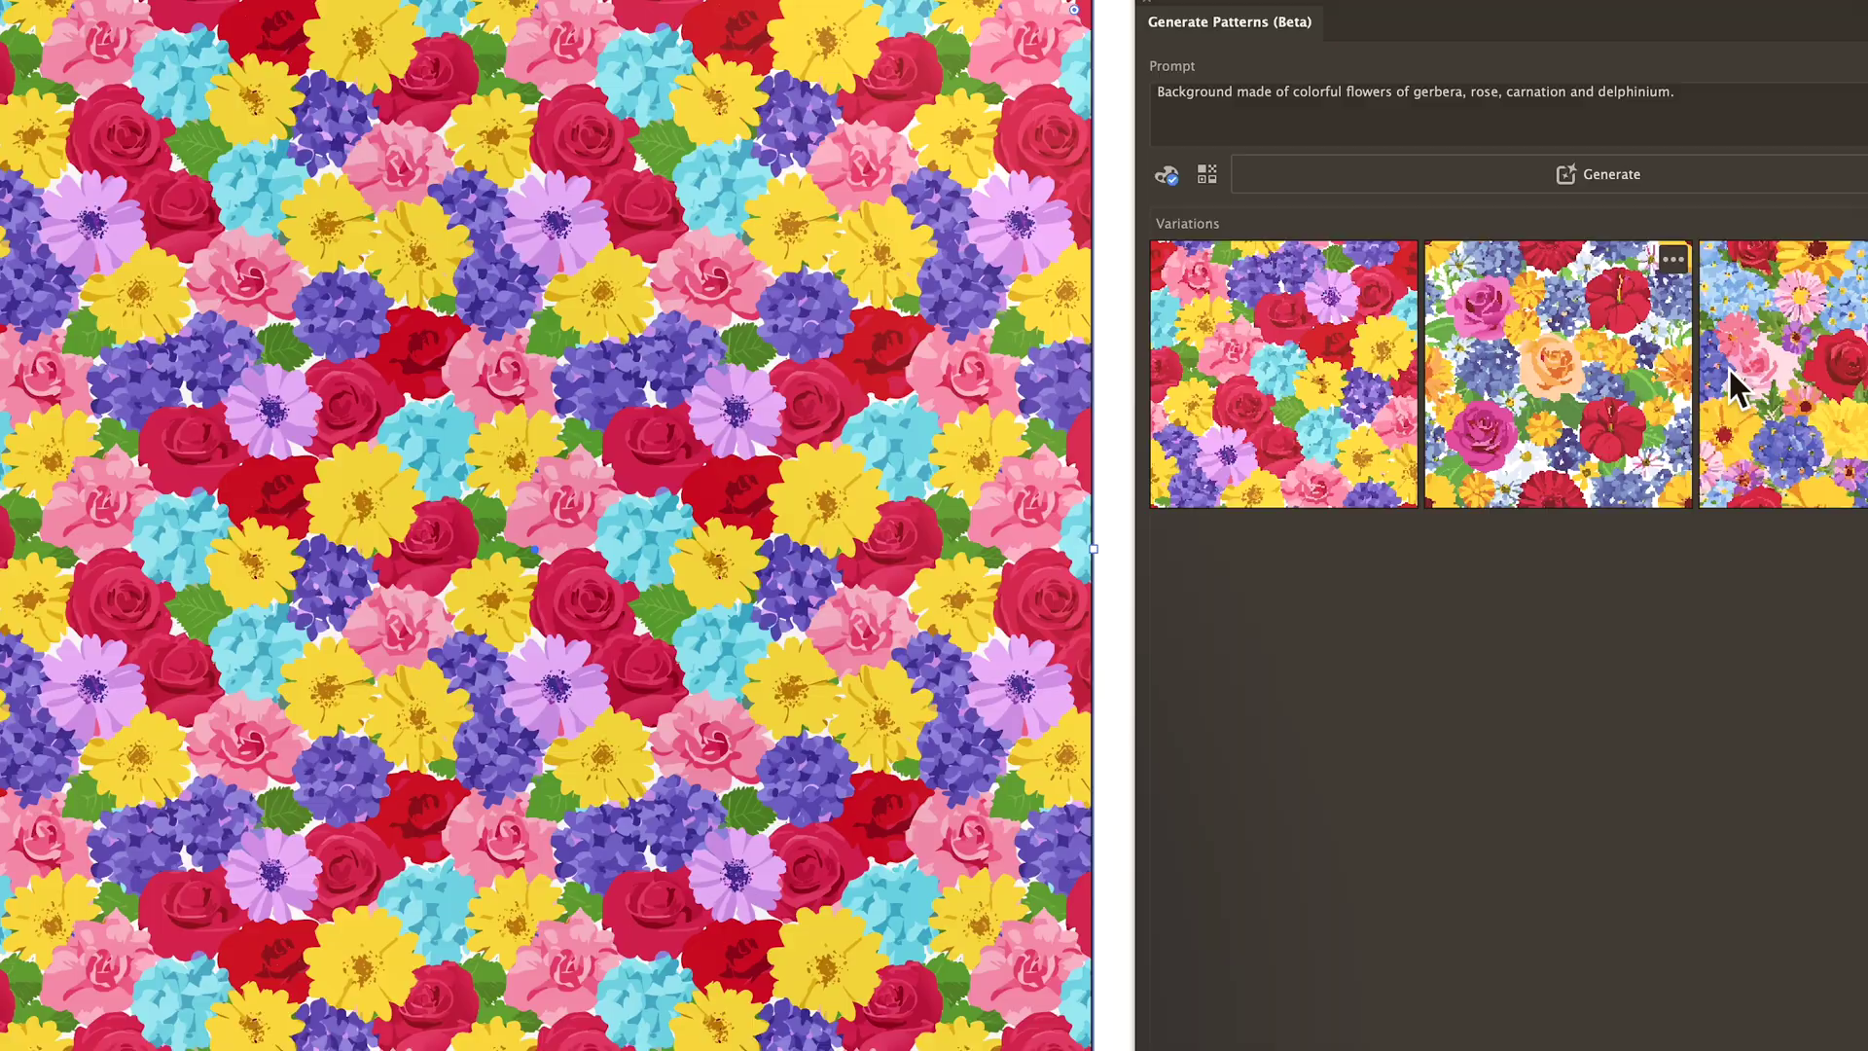
Preview several floral and tropical-leaf pattern samples, then draw a square on the Untitled-9 artboard
left_click(1797, 368)
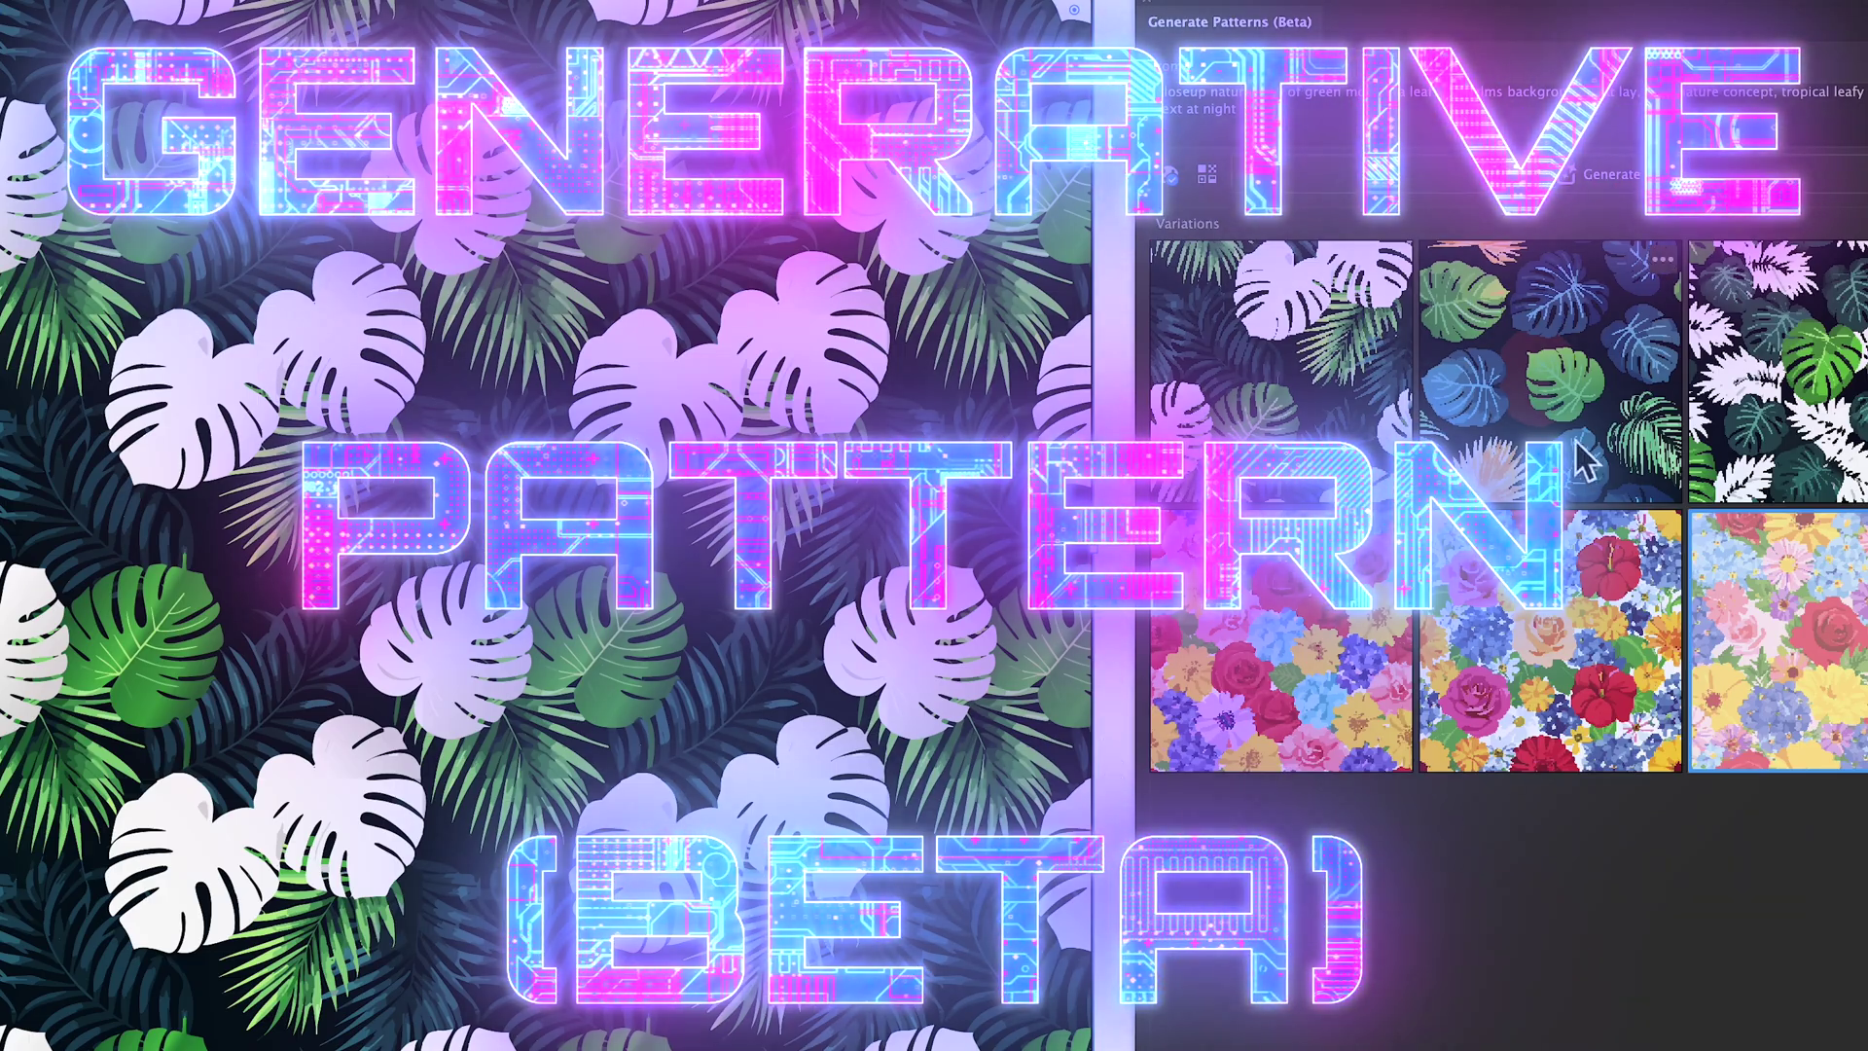
left_click(1568, 424)
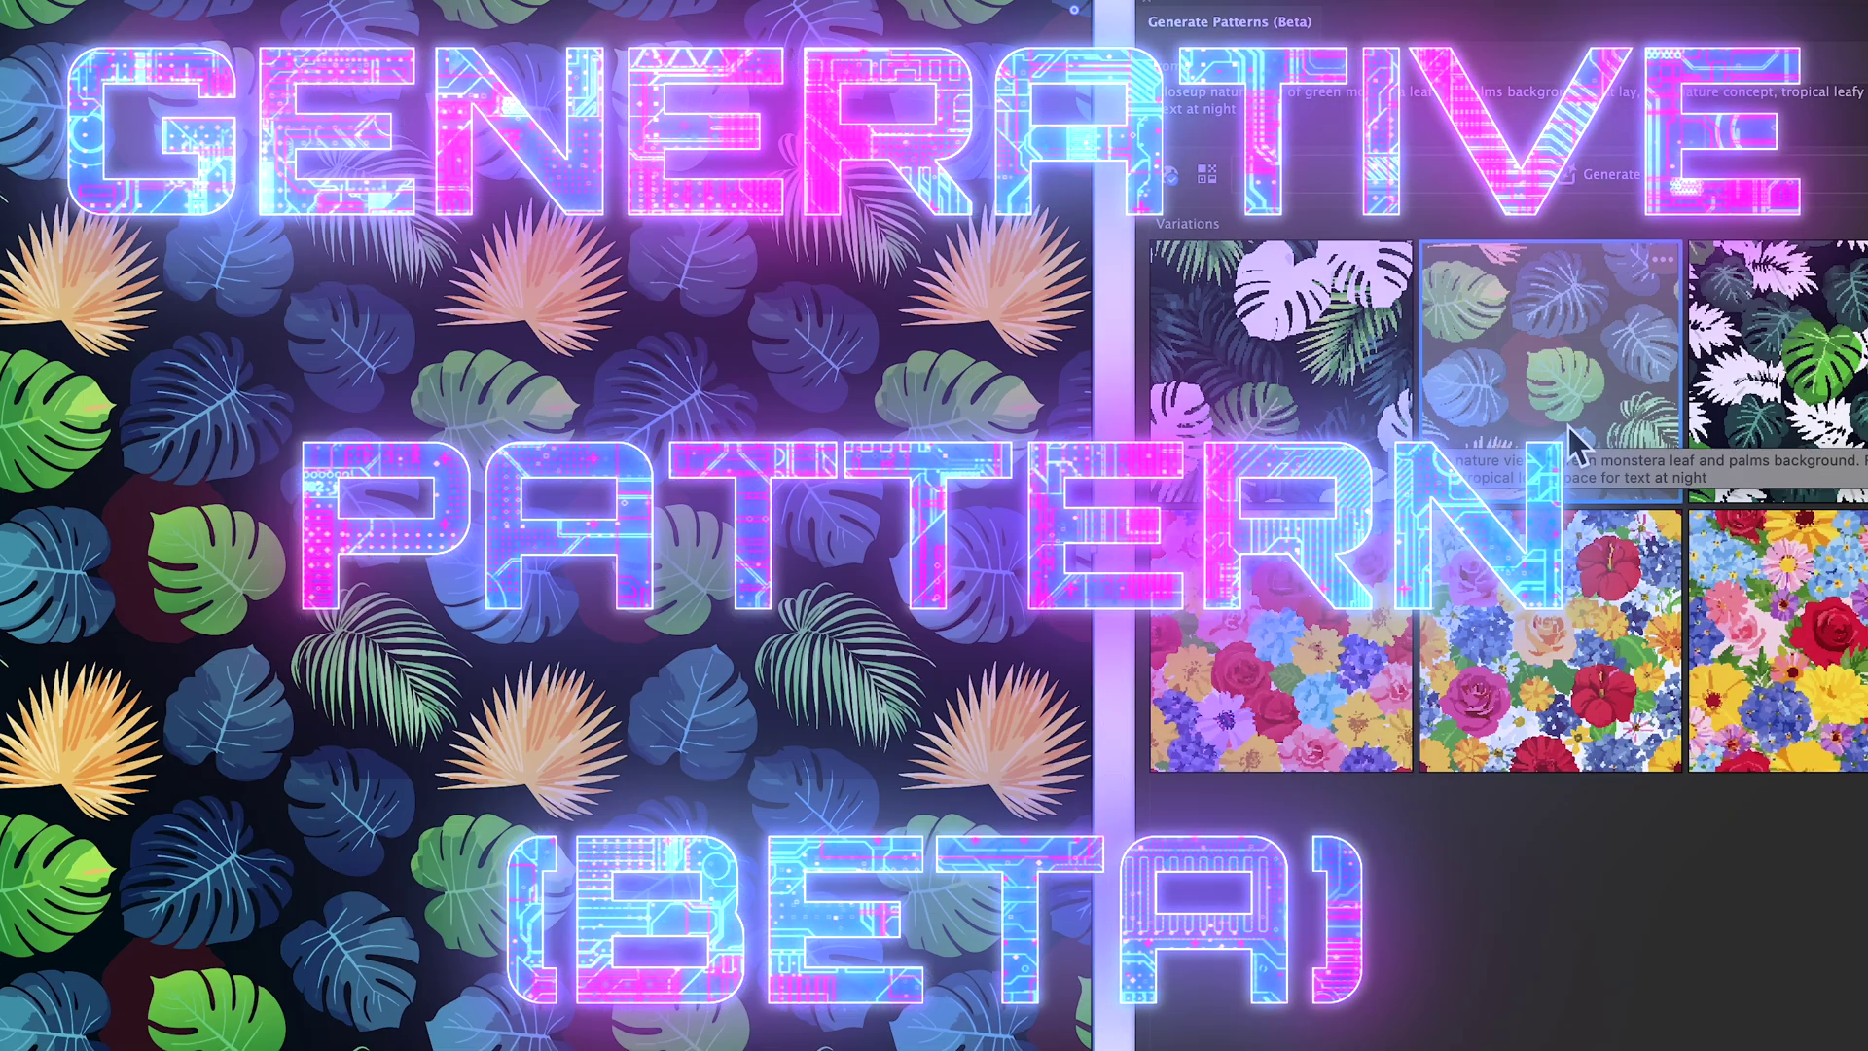
left_click(1789, 405)
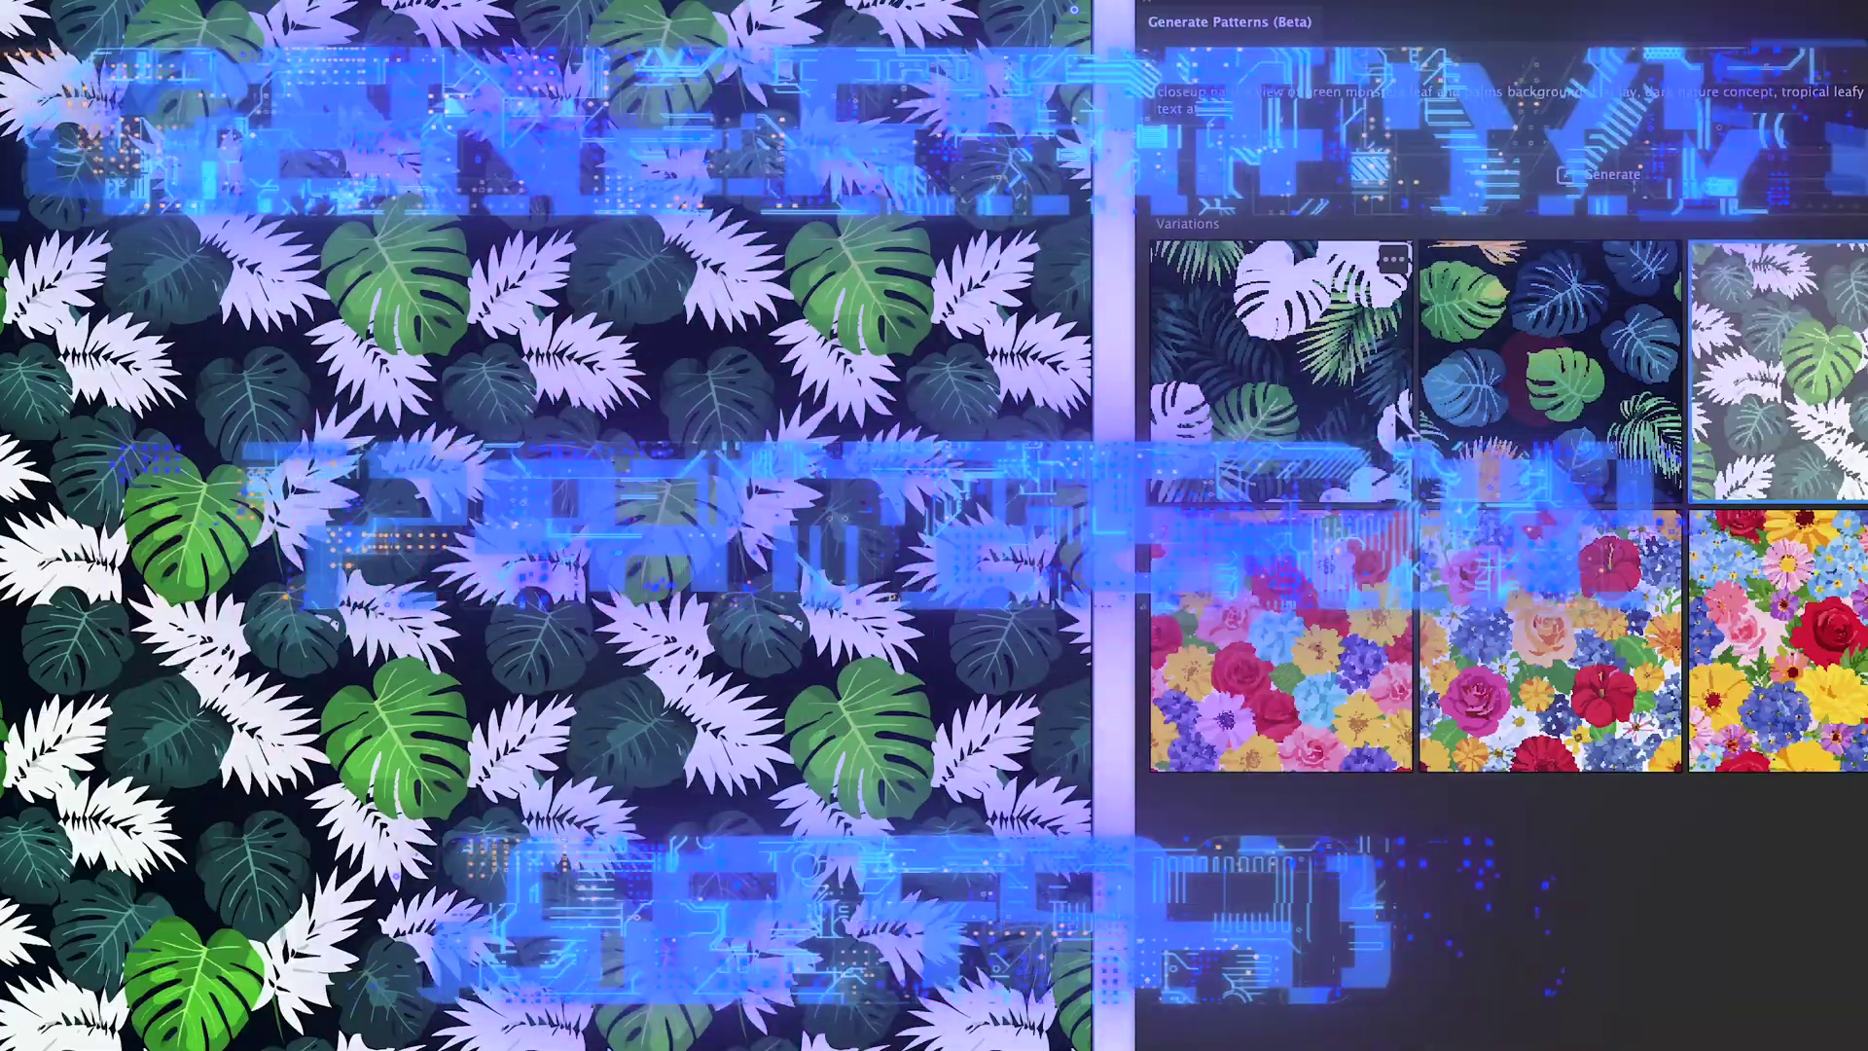
left_click(1391, 424)
left_click_drag(554, 260, 1173, 827)
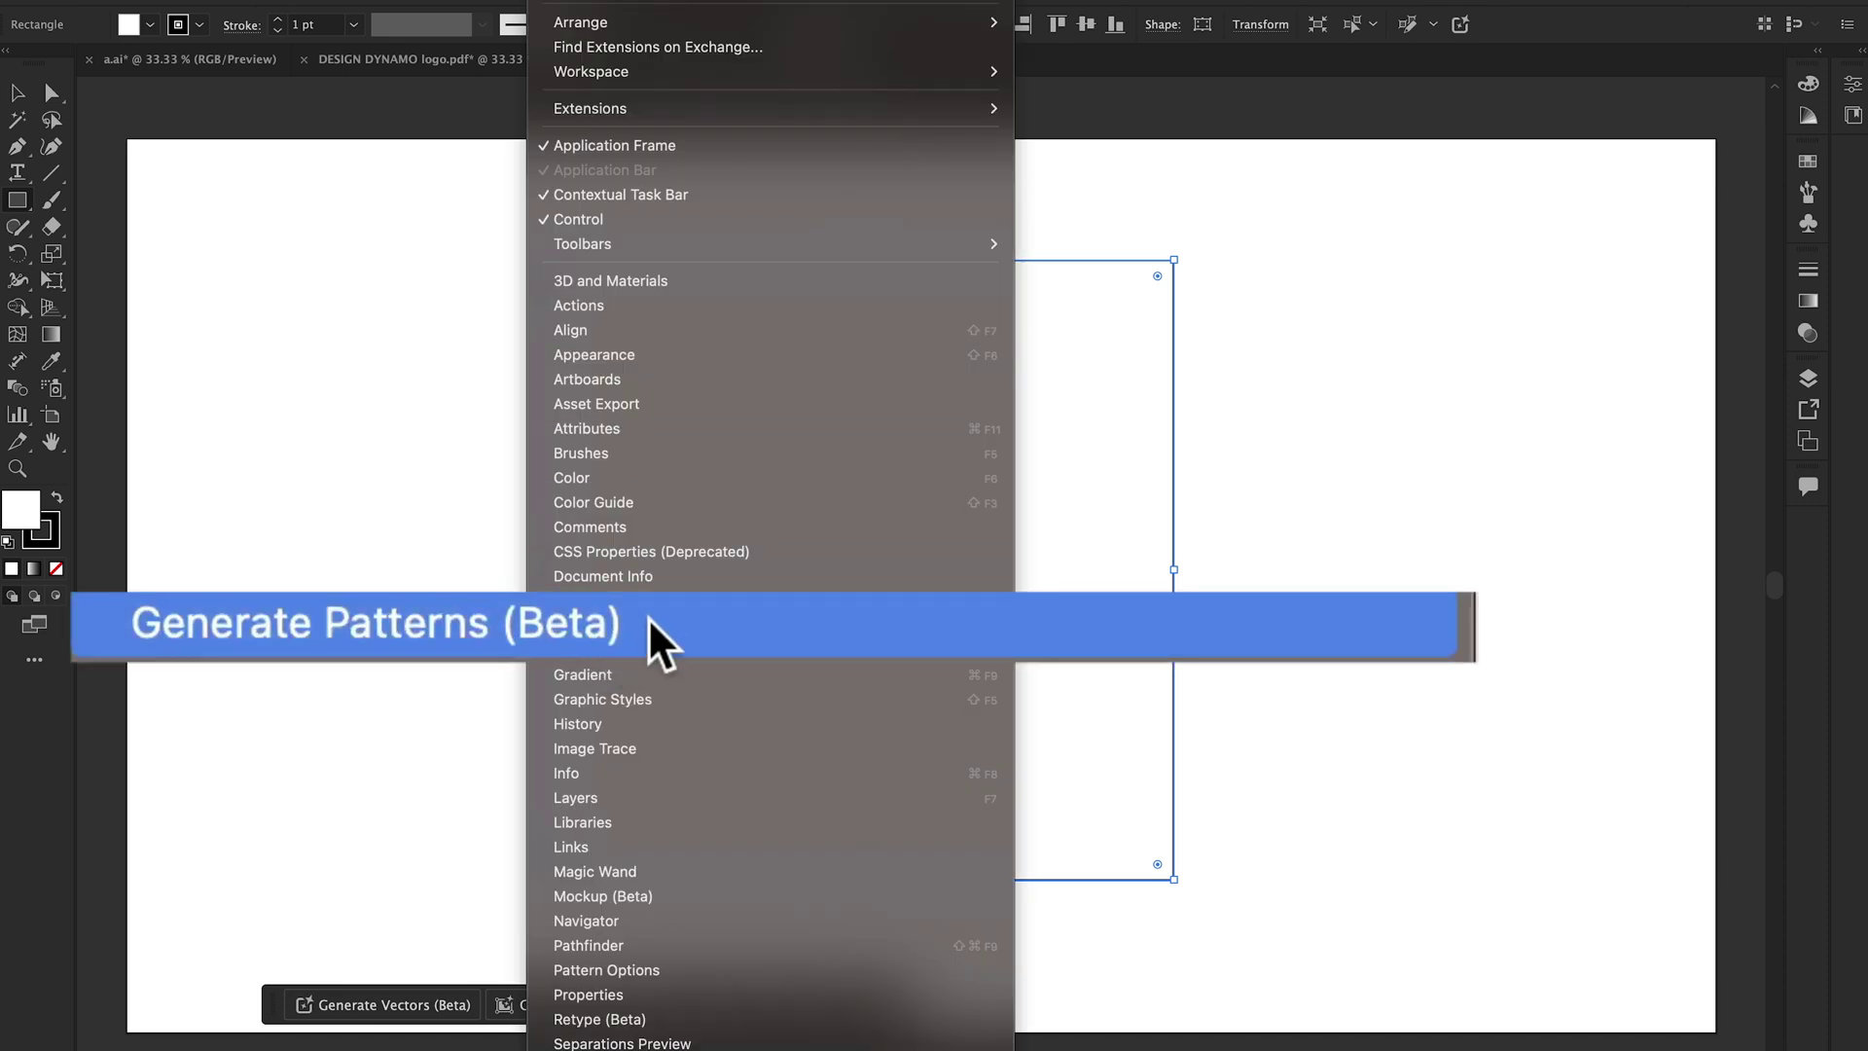
Replace the pattern prompt with 'floral abstract watercolor painting illustration; blue'
left_click(730, 626)
left_click_drag(1405, 216, 1231, 216)
key("BackSpace")
type("floral")
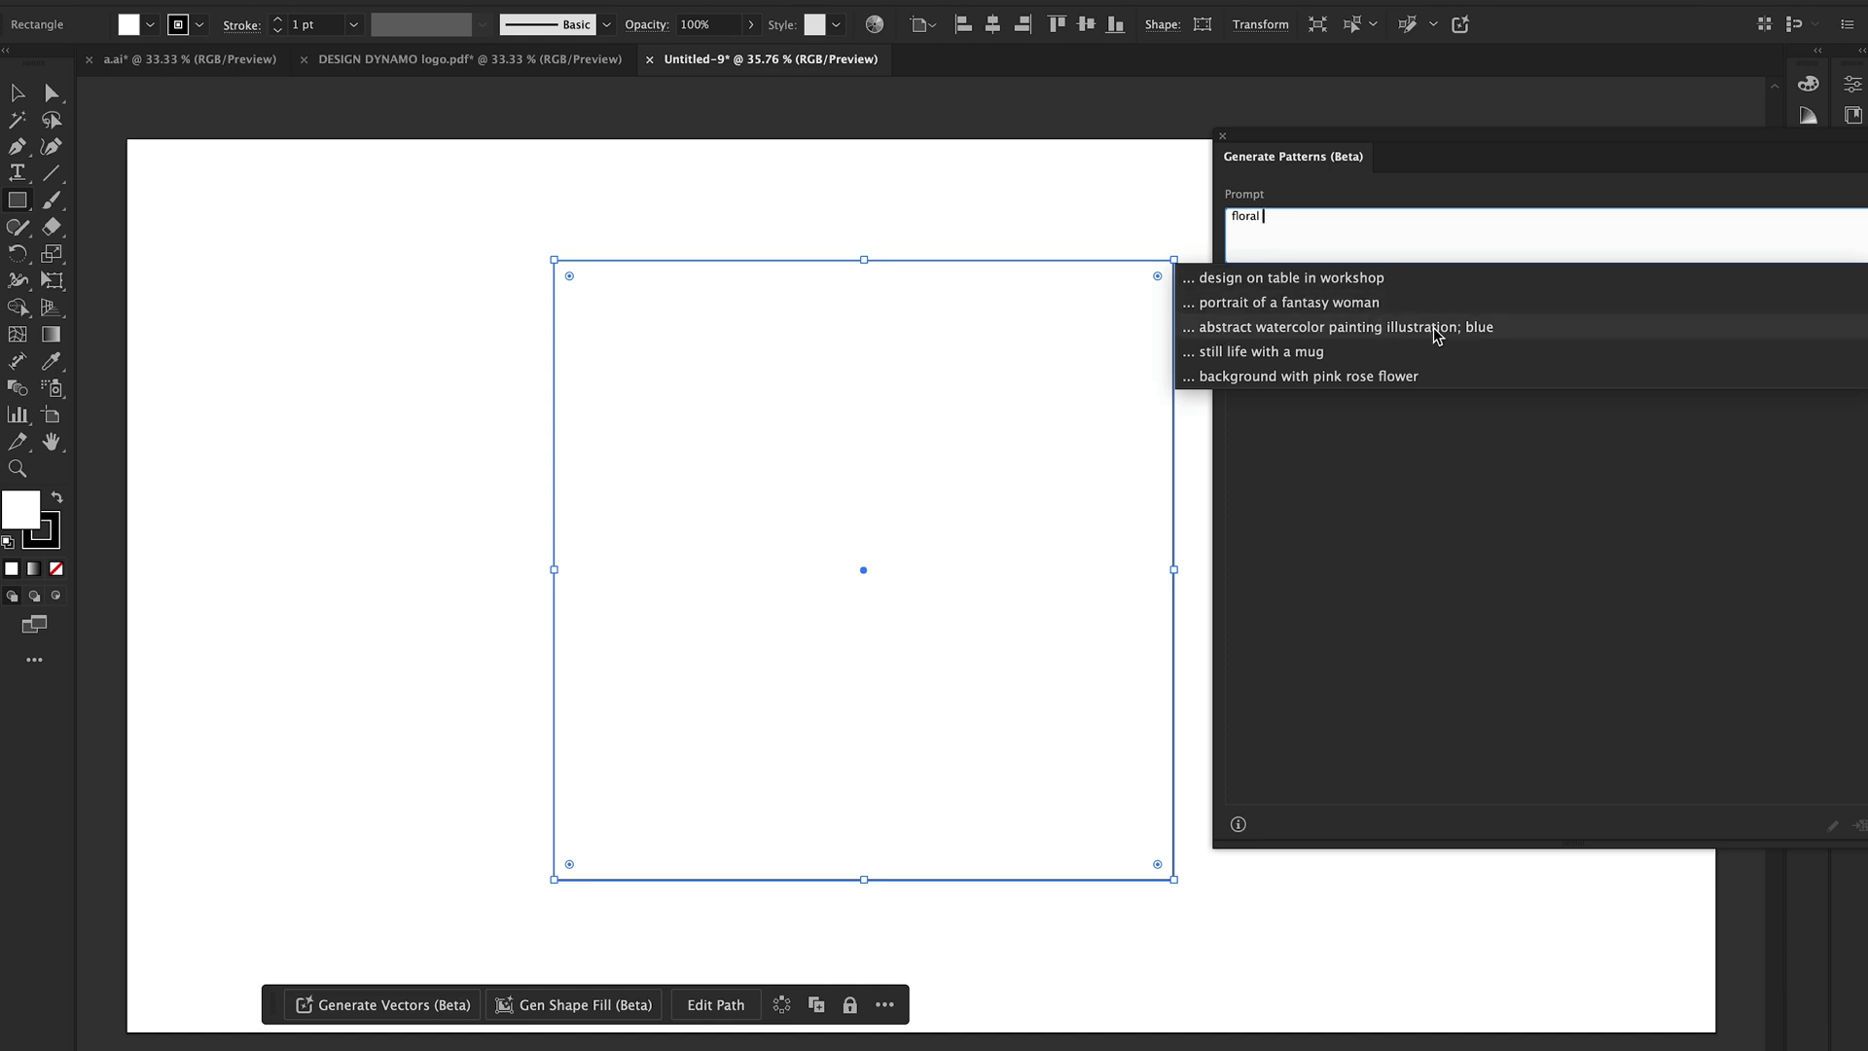
left_click(1483, 336)
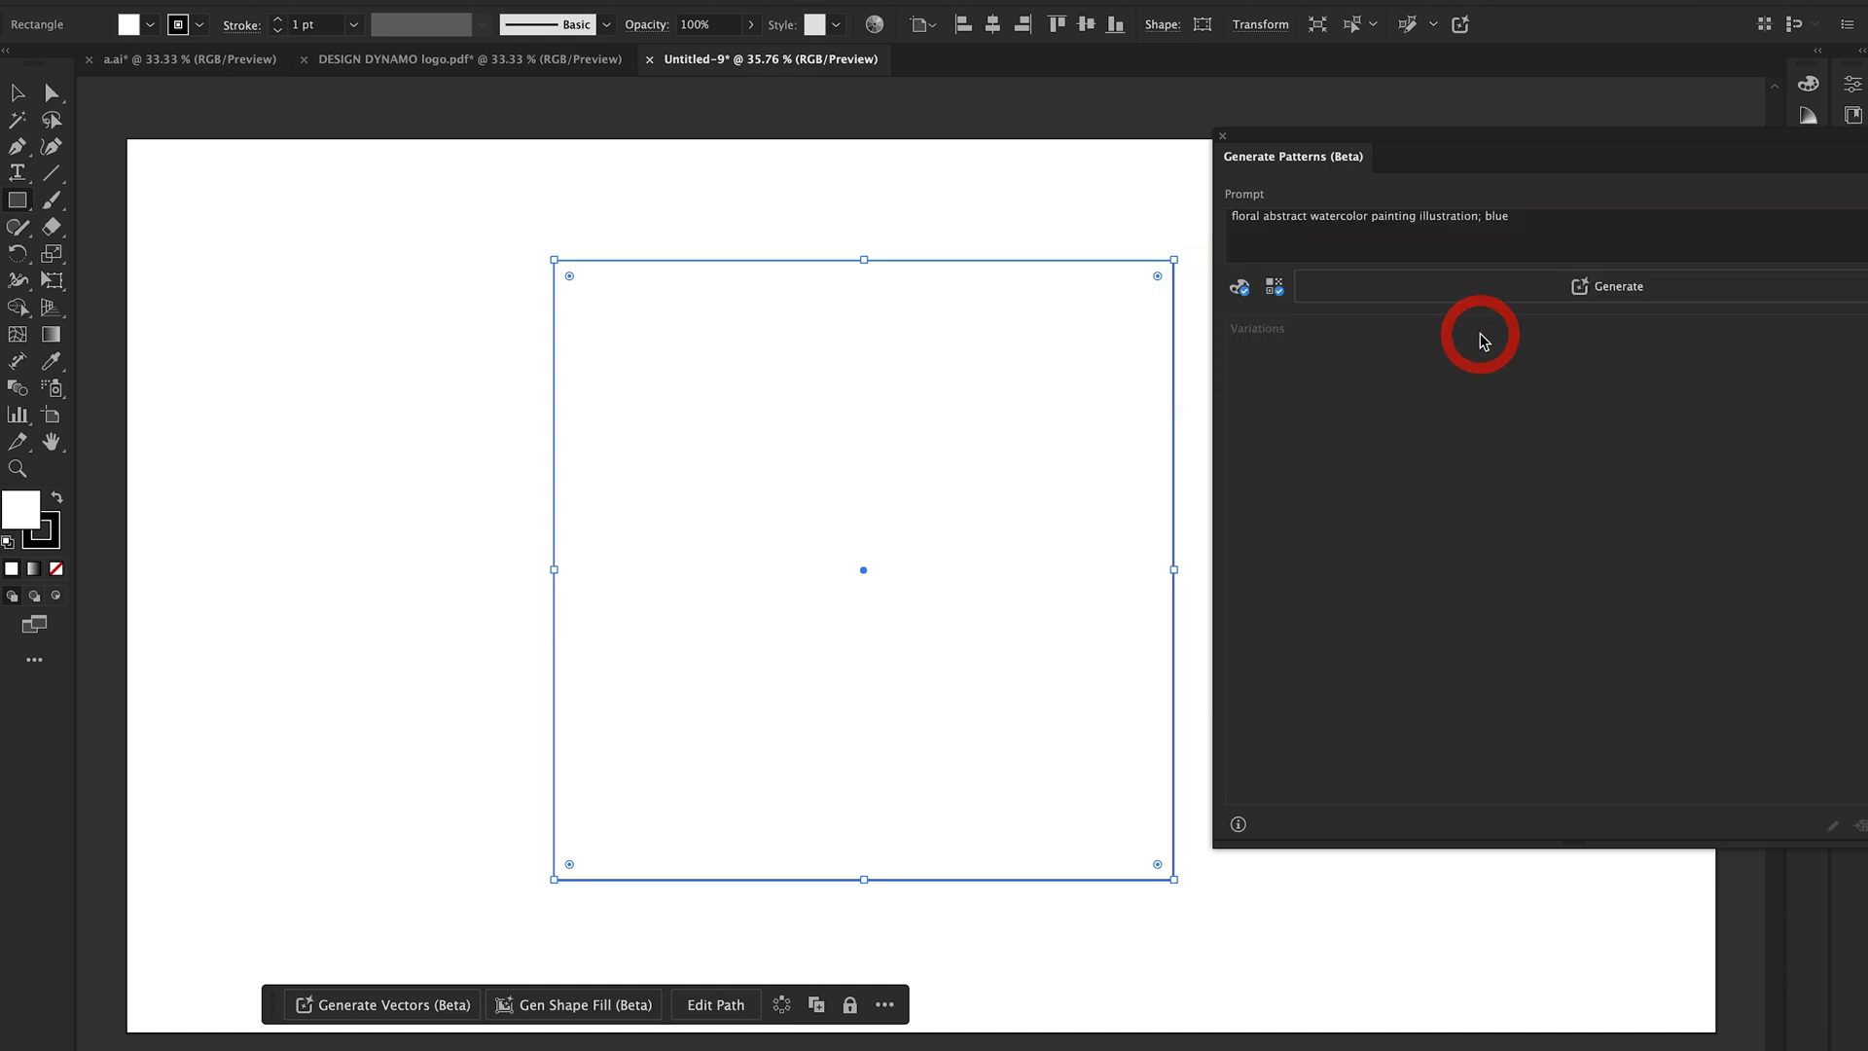
Set the colour preset to Pastel color, add the Flat Design effect, and generate the pattern
left_click(1239, 287)
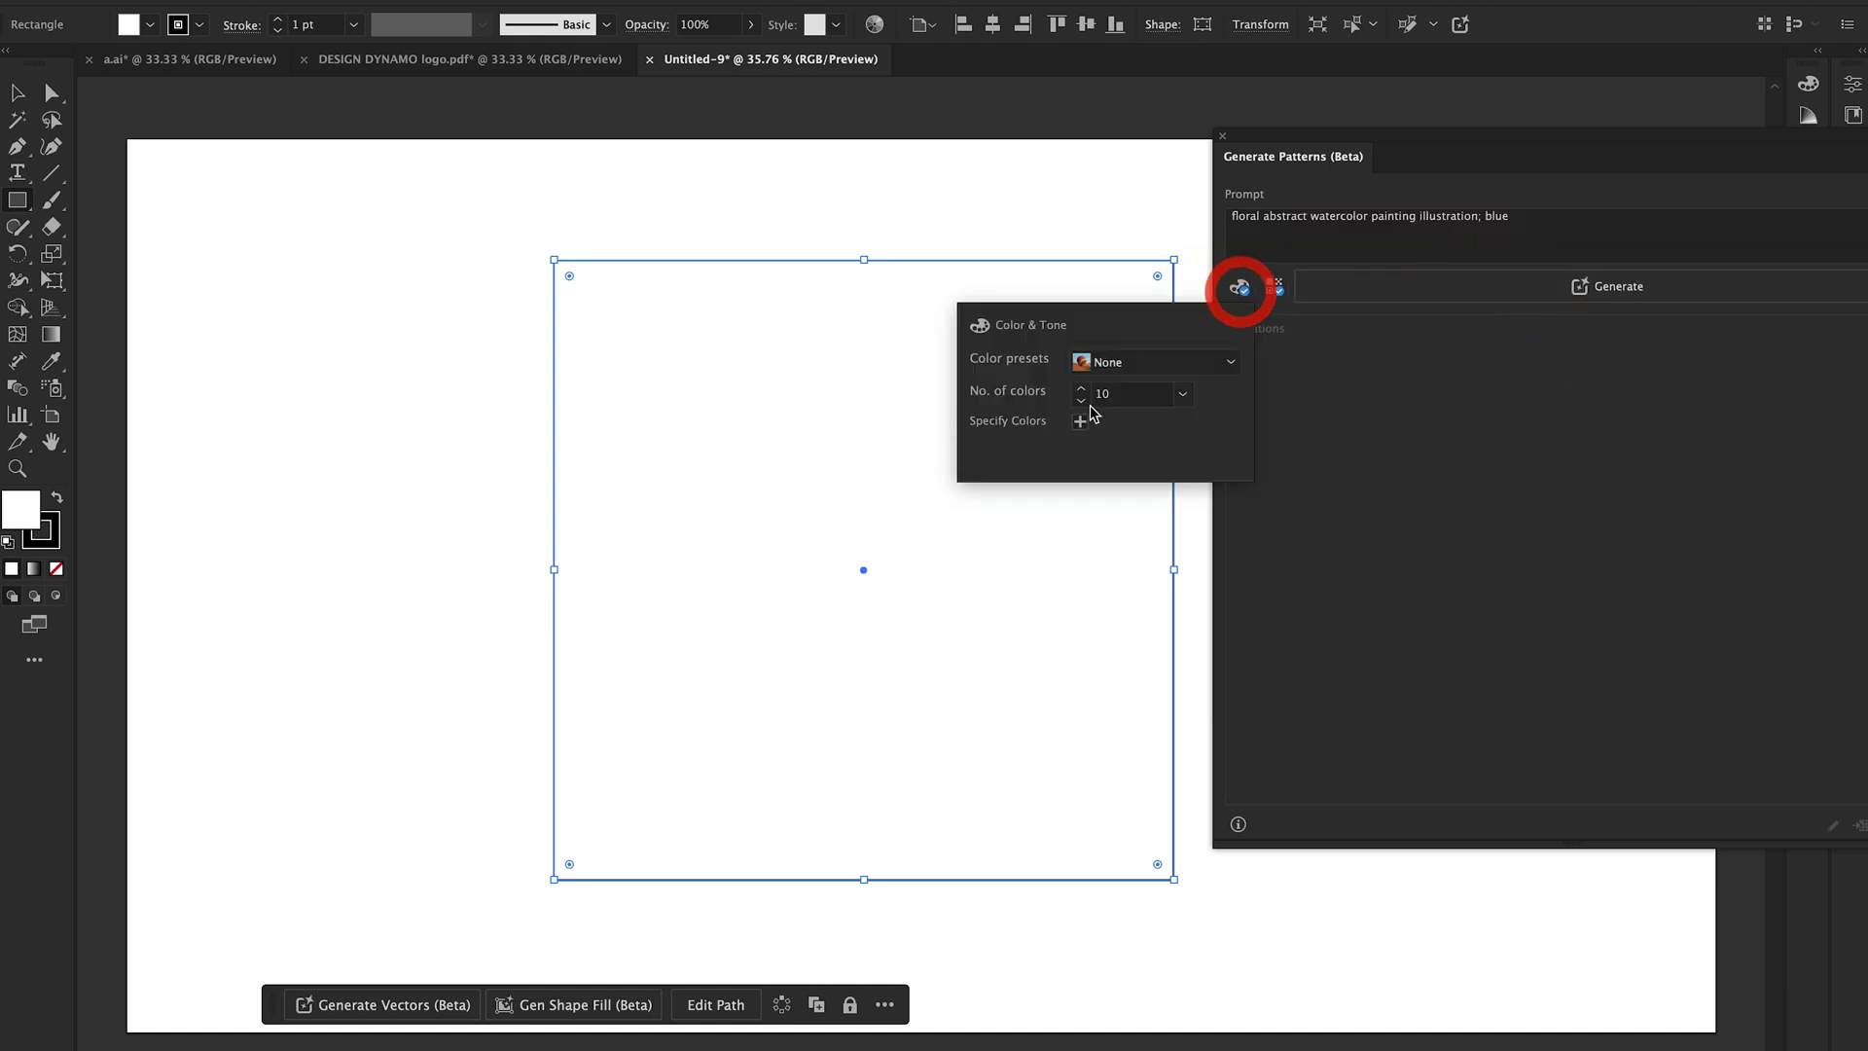
left_click(1220, 368)
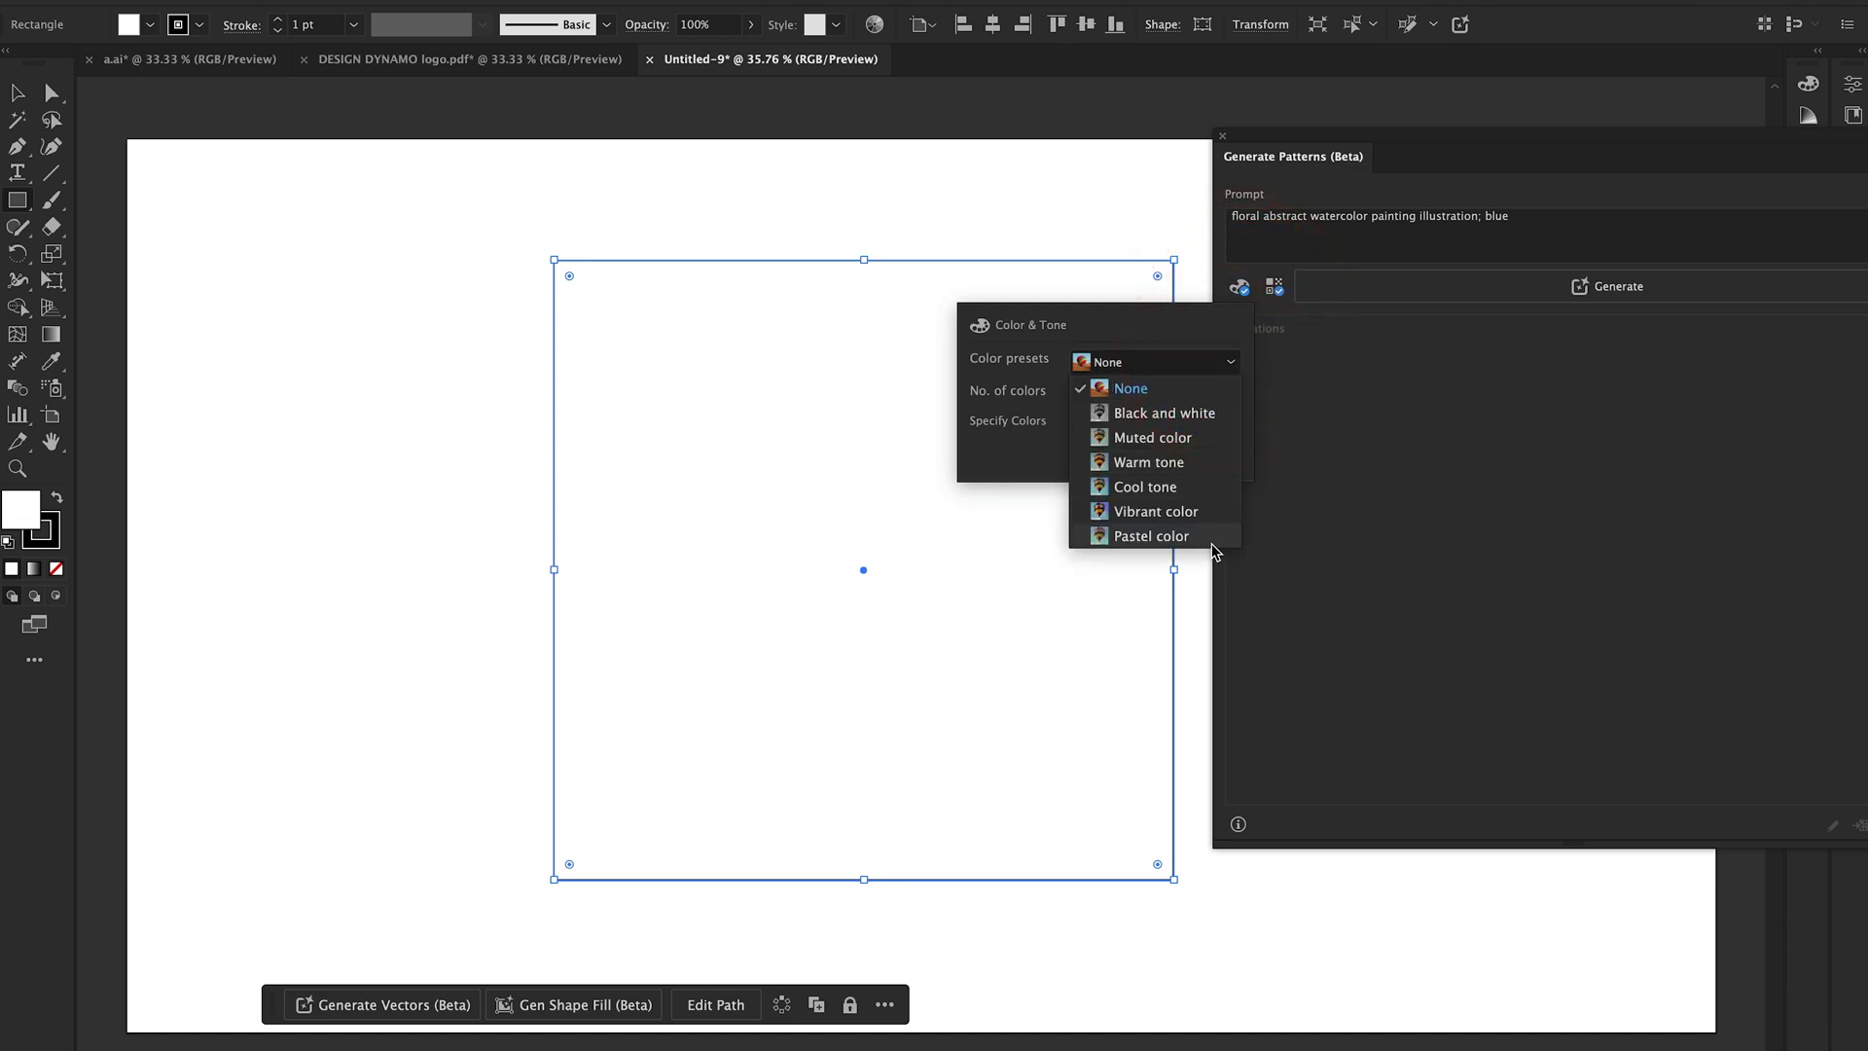
left_click(1206, 513)
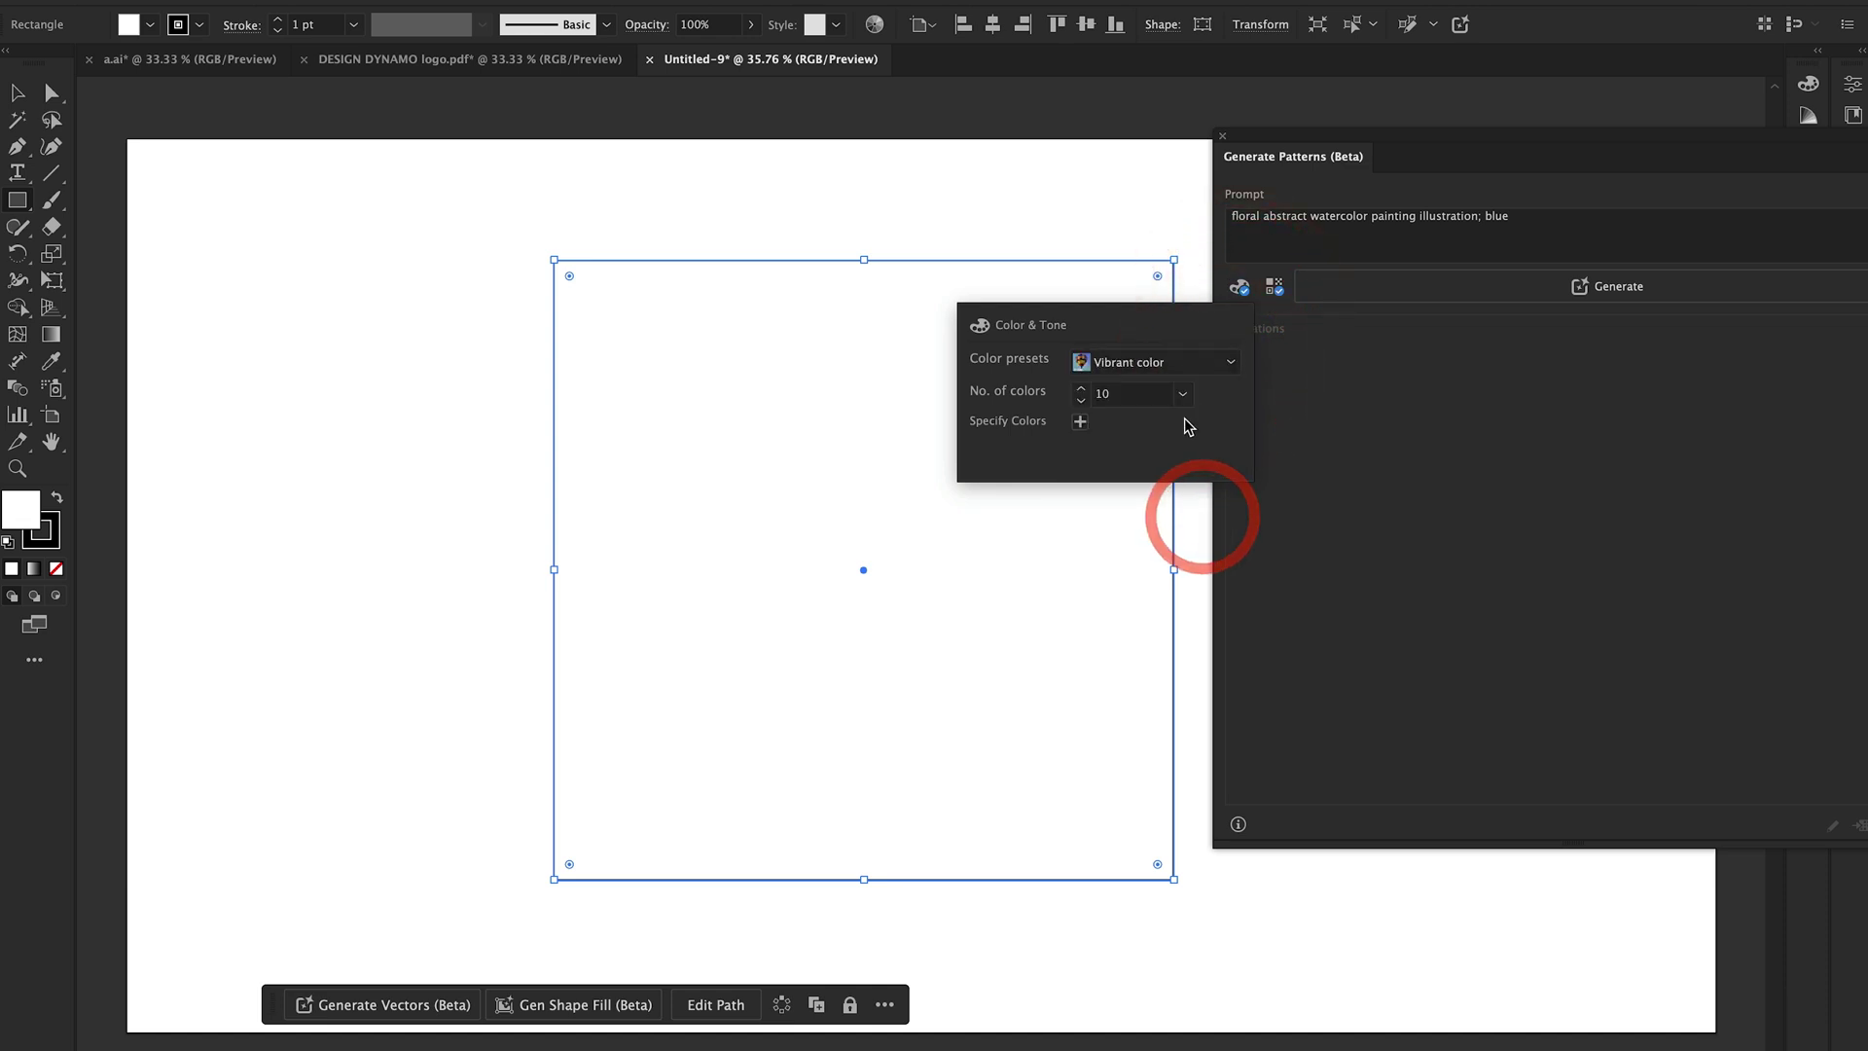
left_click(1223, 368)
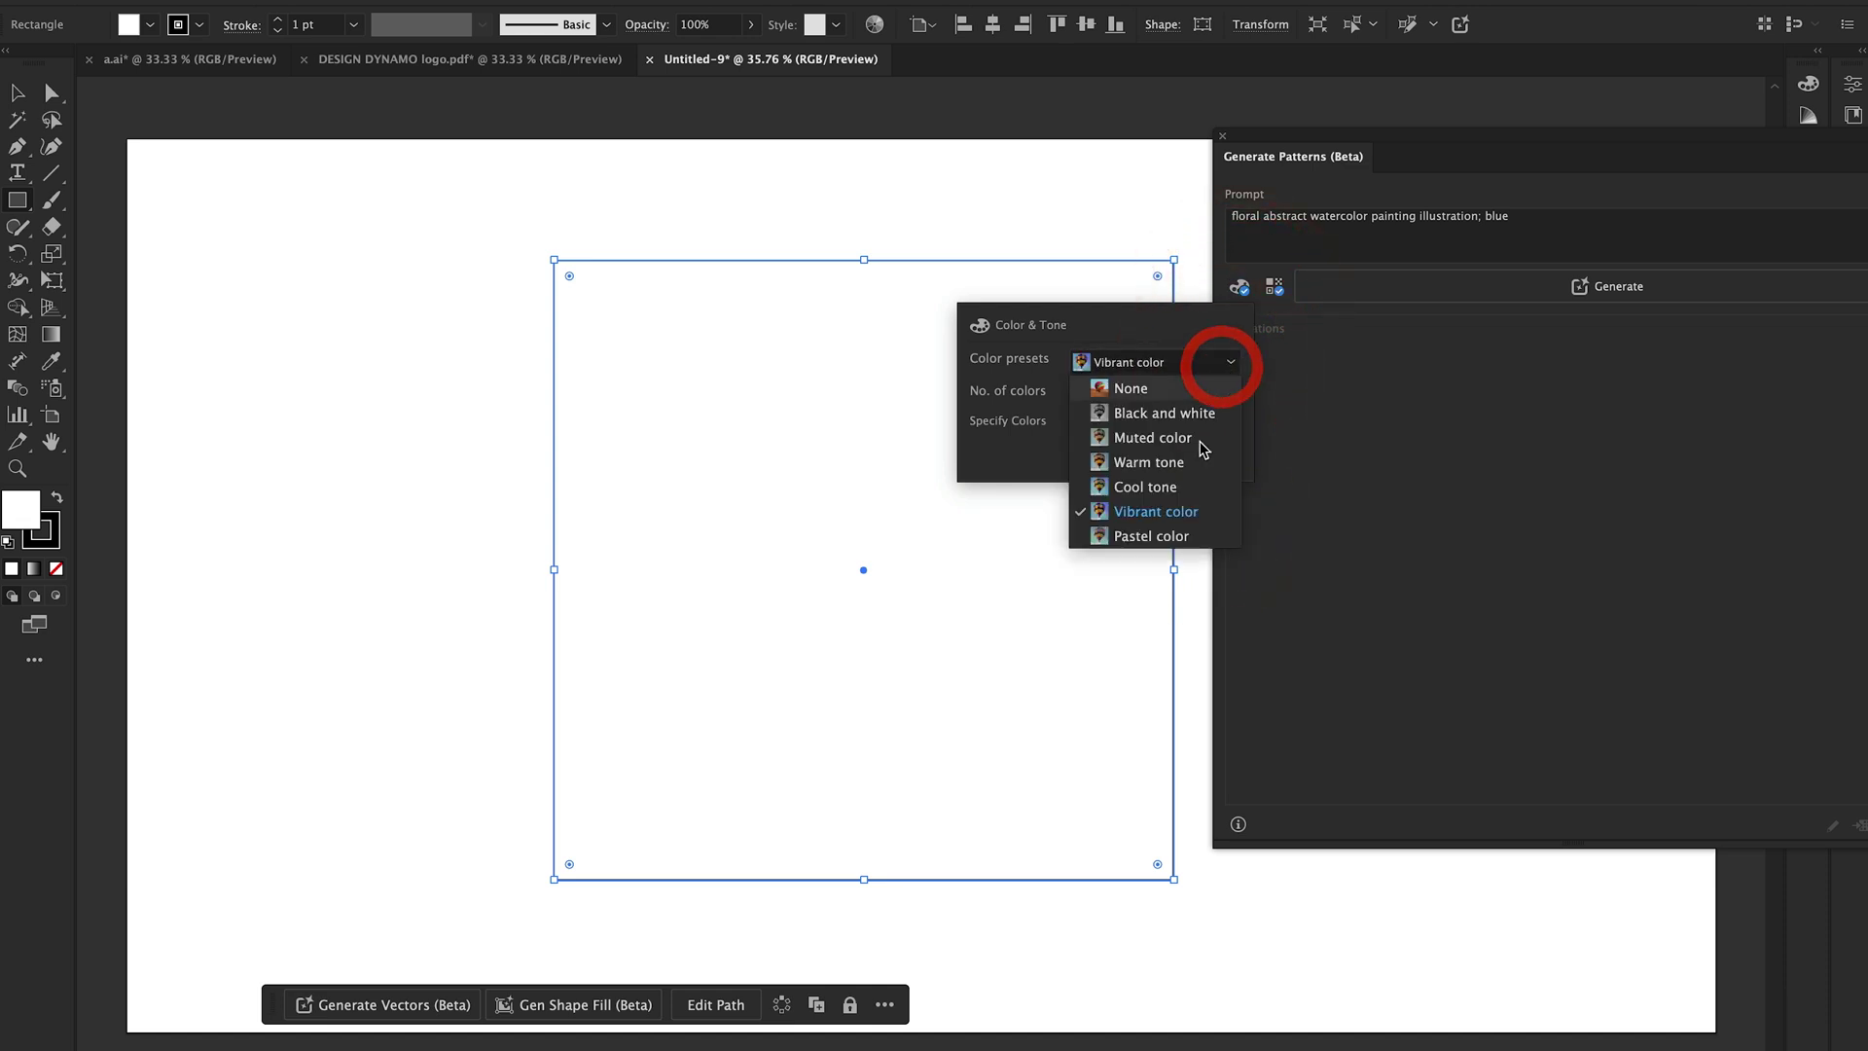
left_click(1179, 532)
left_click(1274, 287)
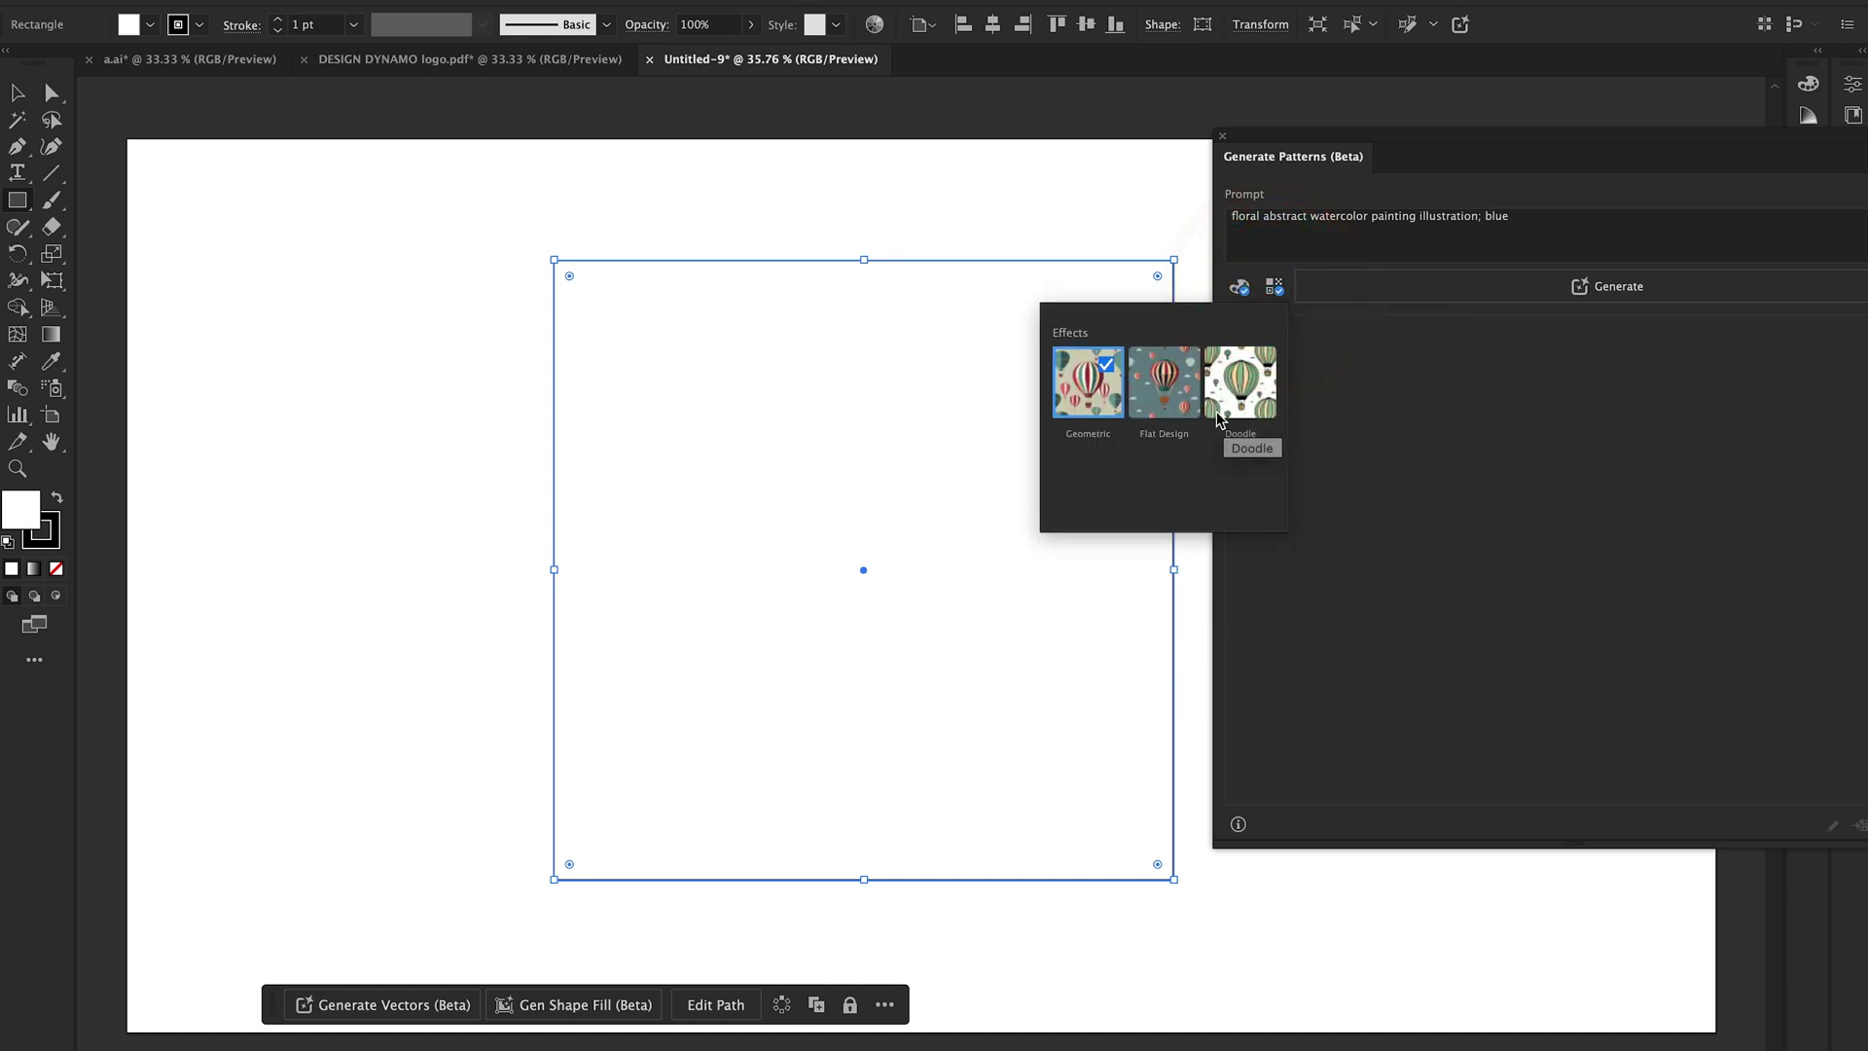
left_click(1147, 404)
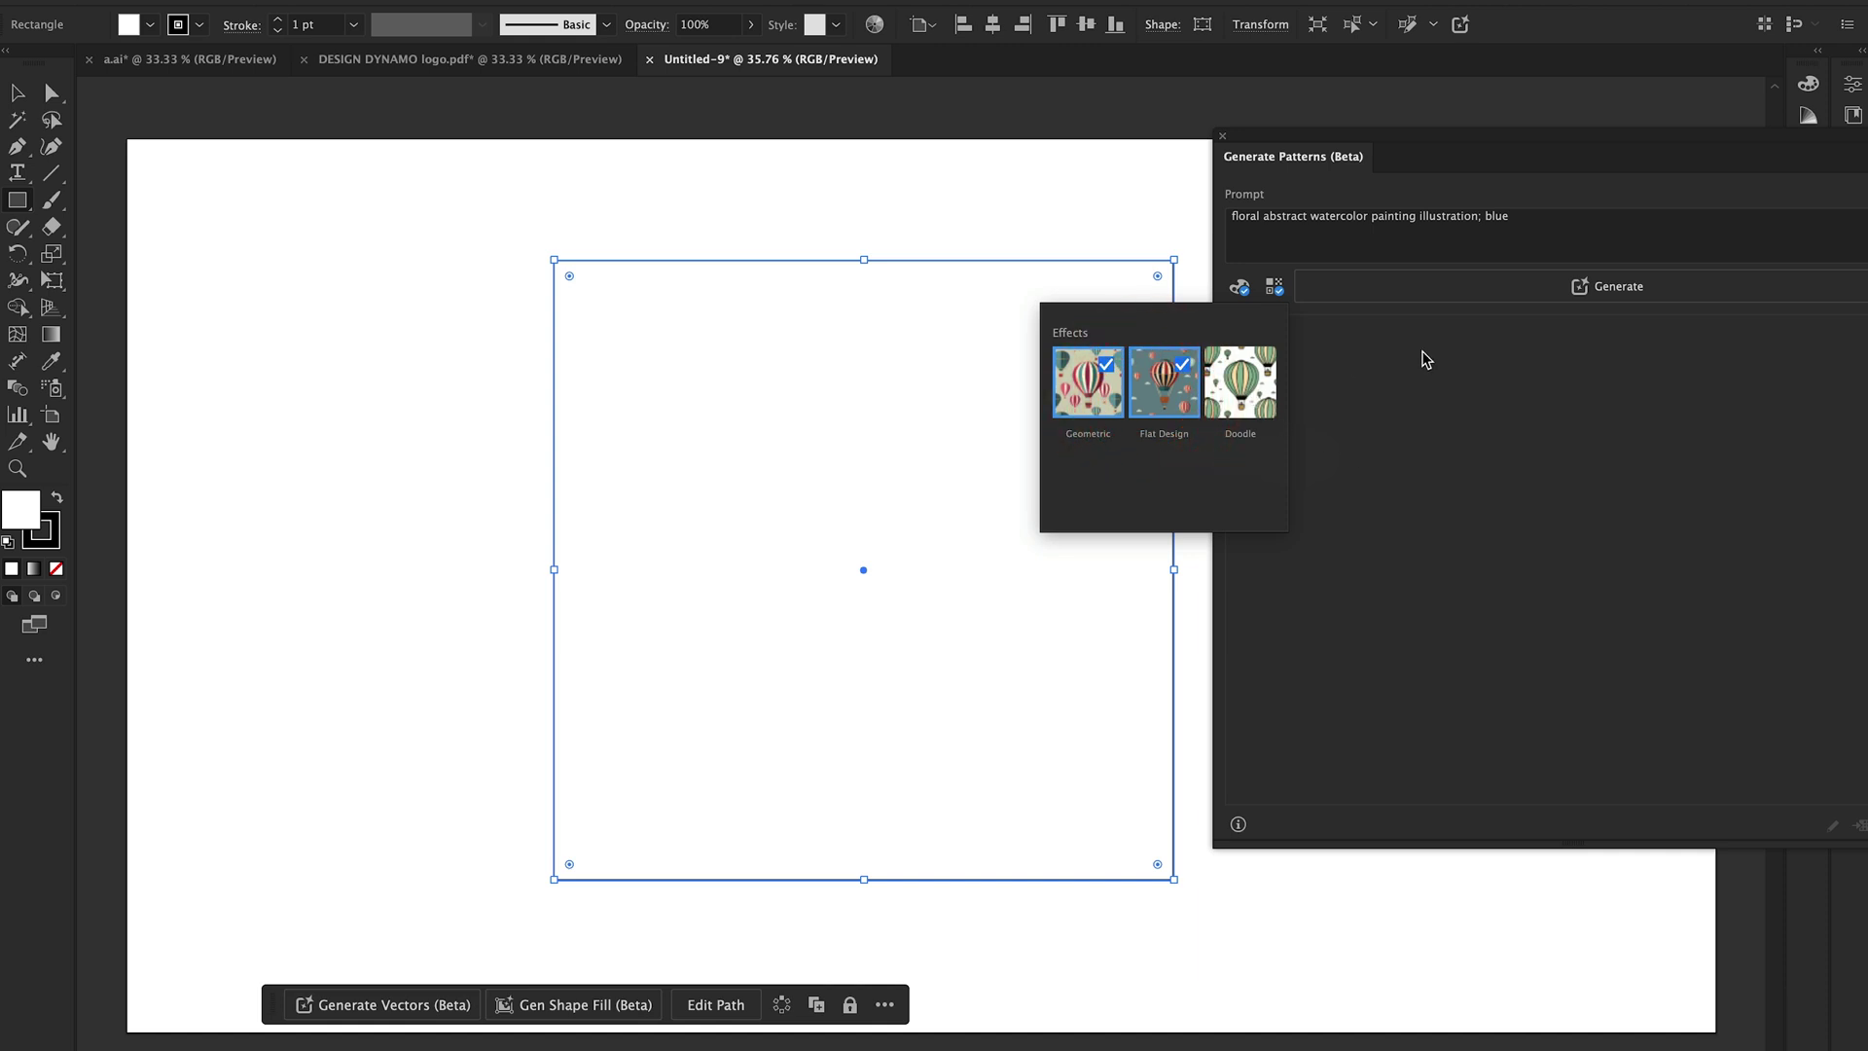
left_click(1584, 288)
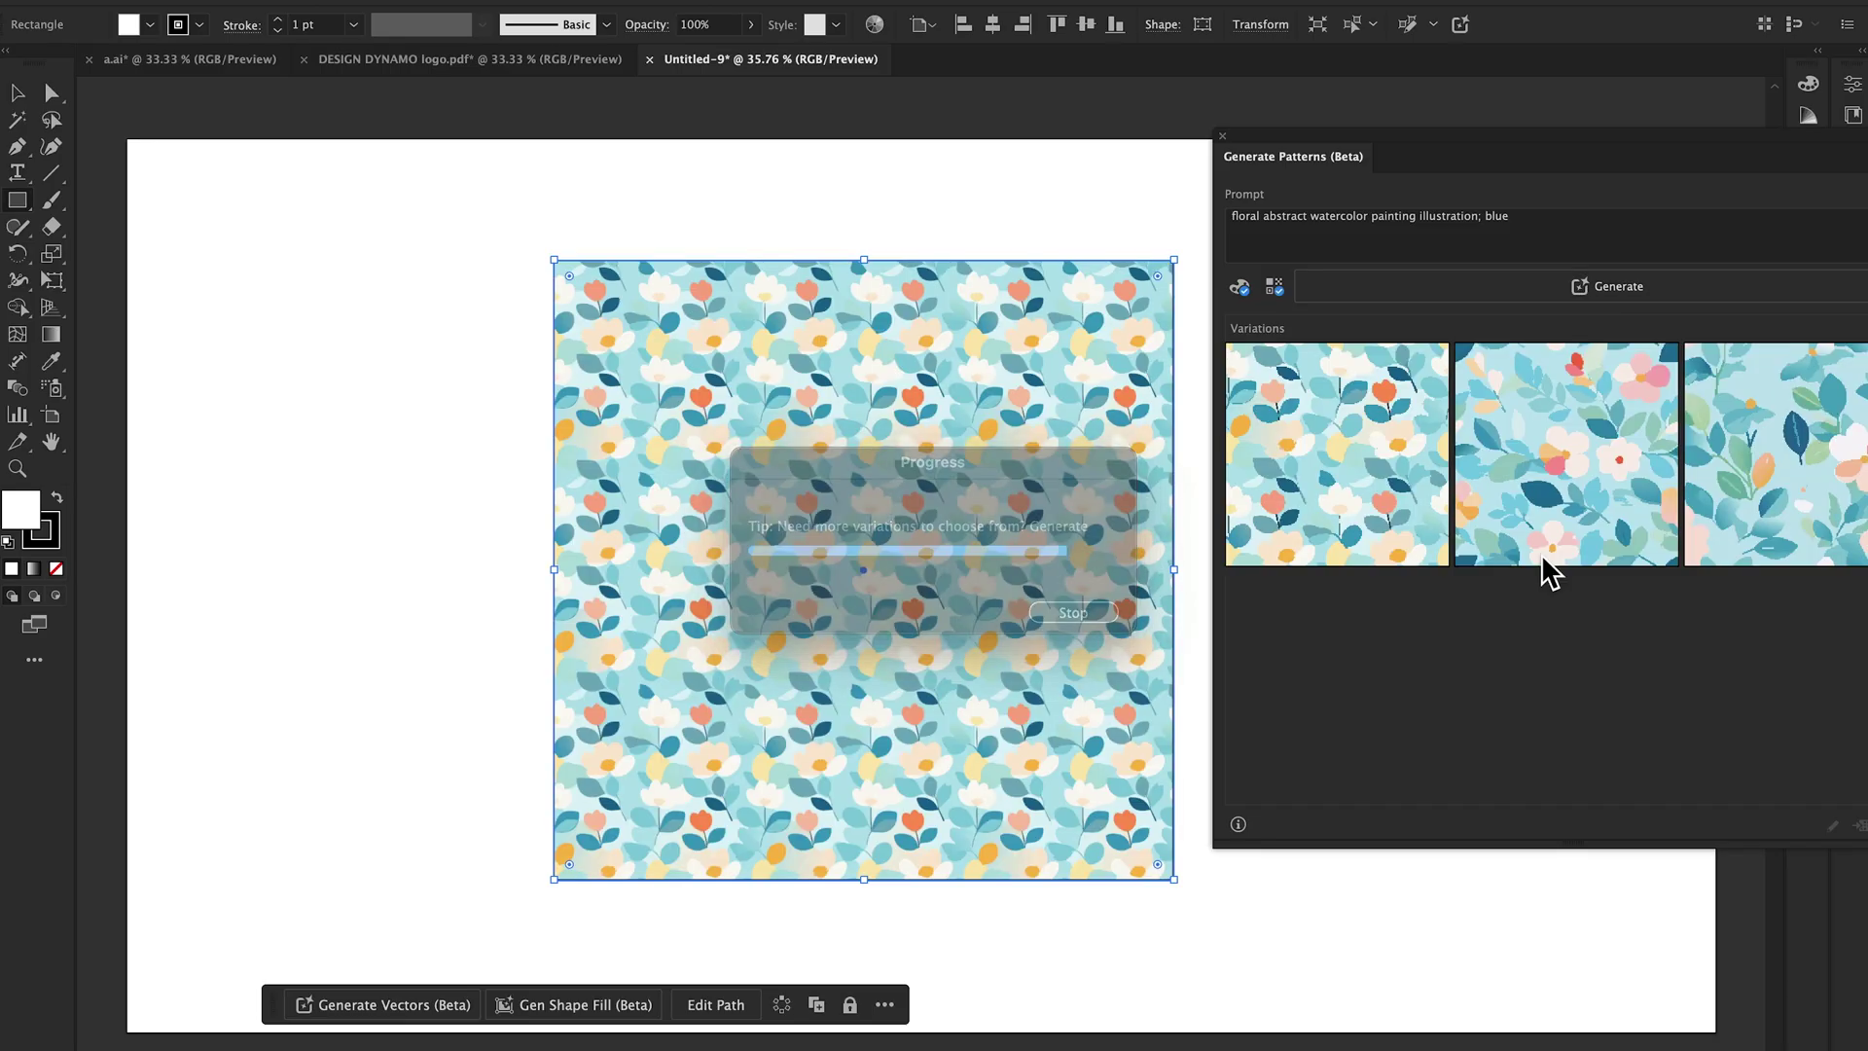
Compare the first two pattern variations and apply the second to the square
left_click(1526, 433)
left_click(1332, 448)
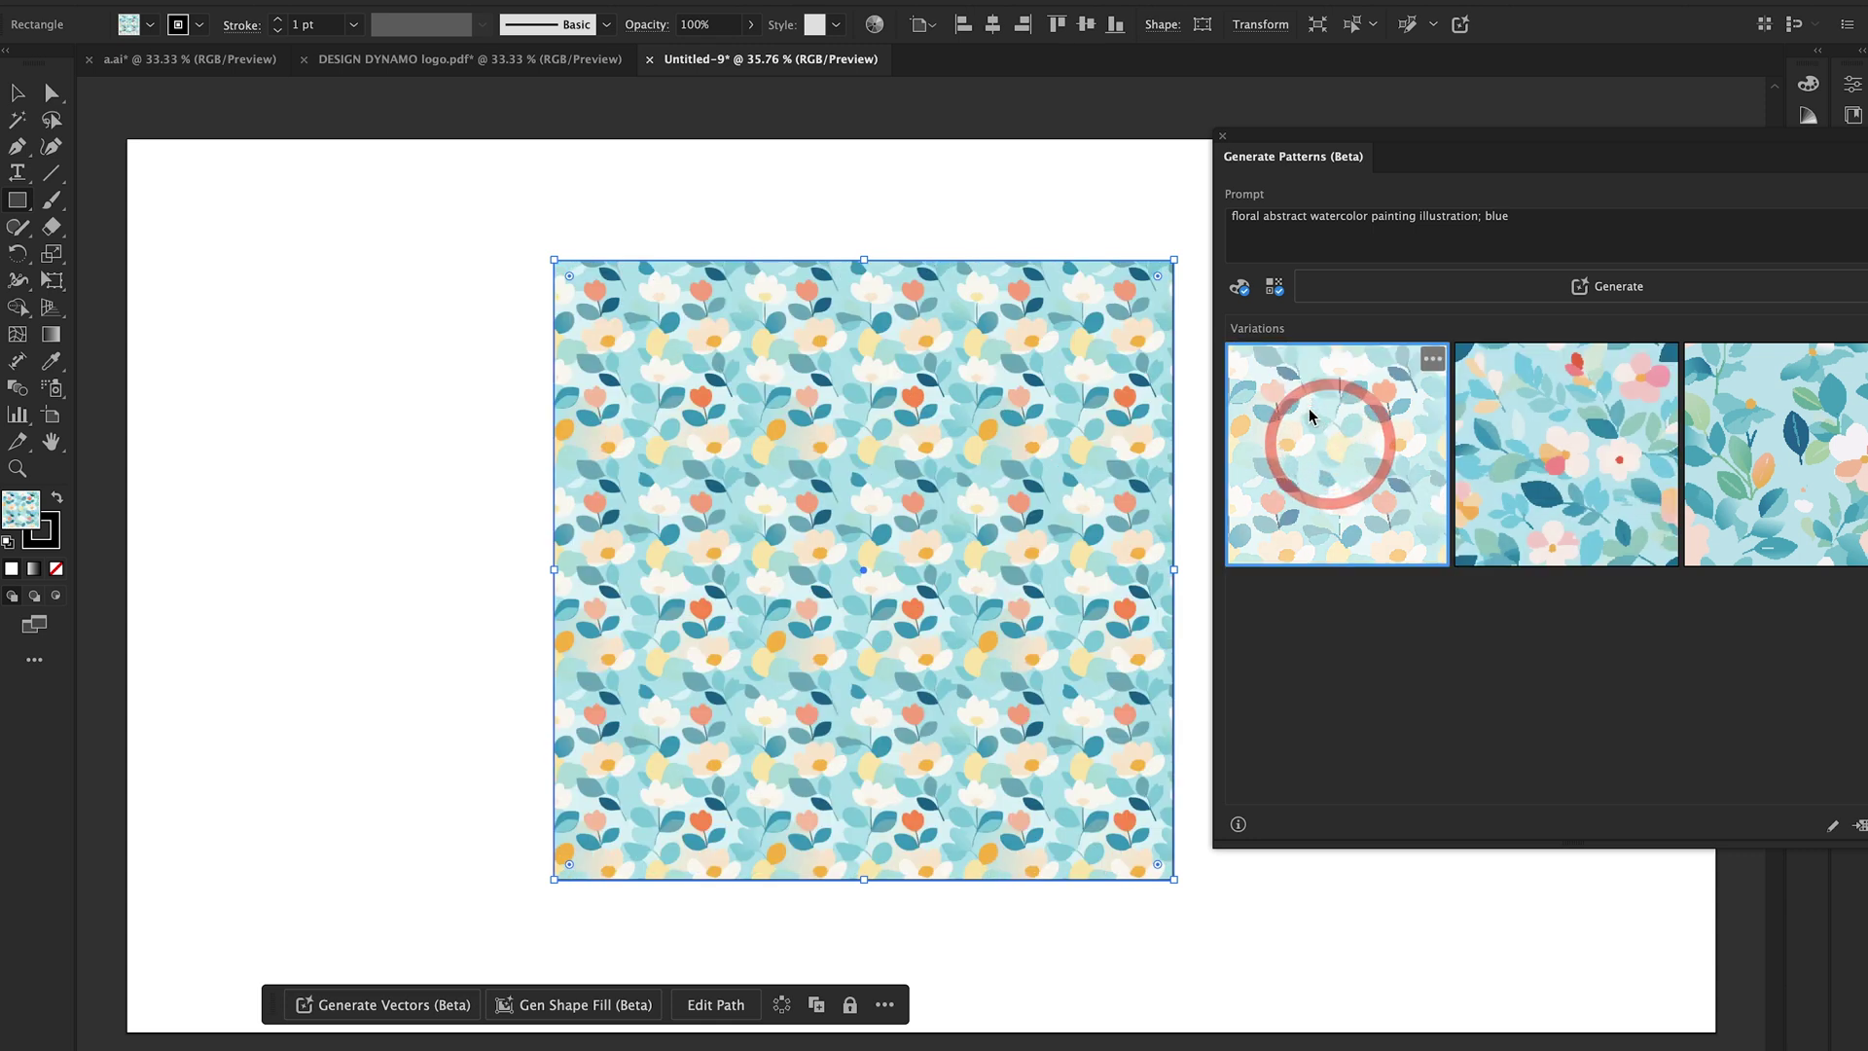
left_click(1507, 463)
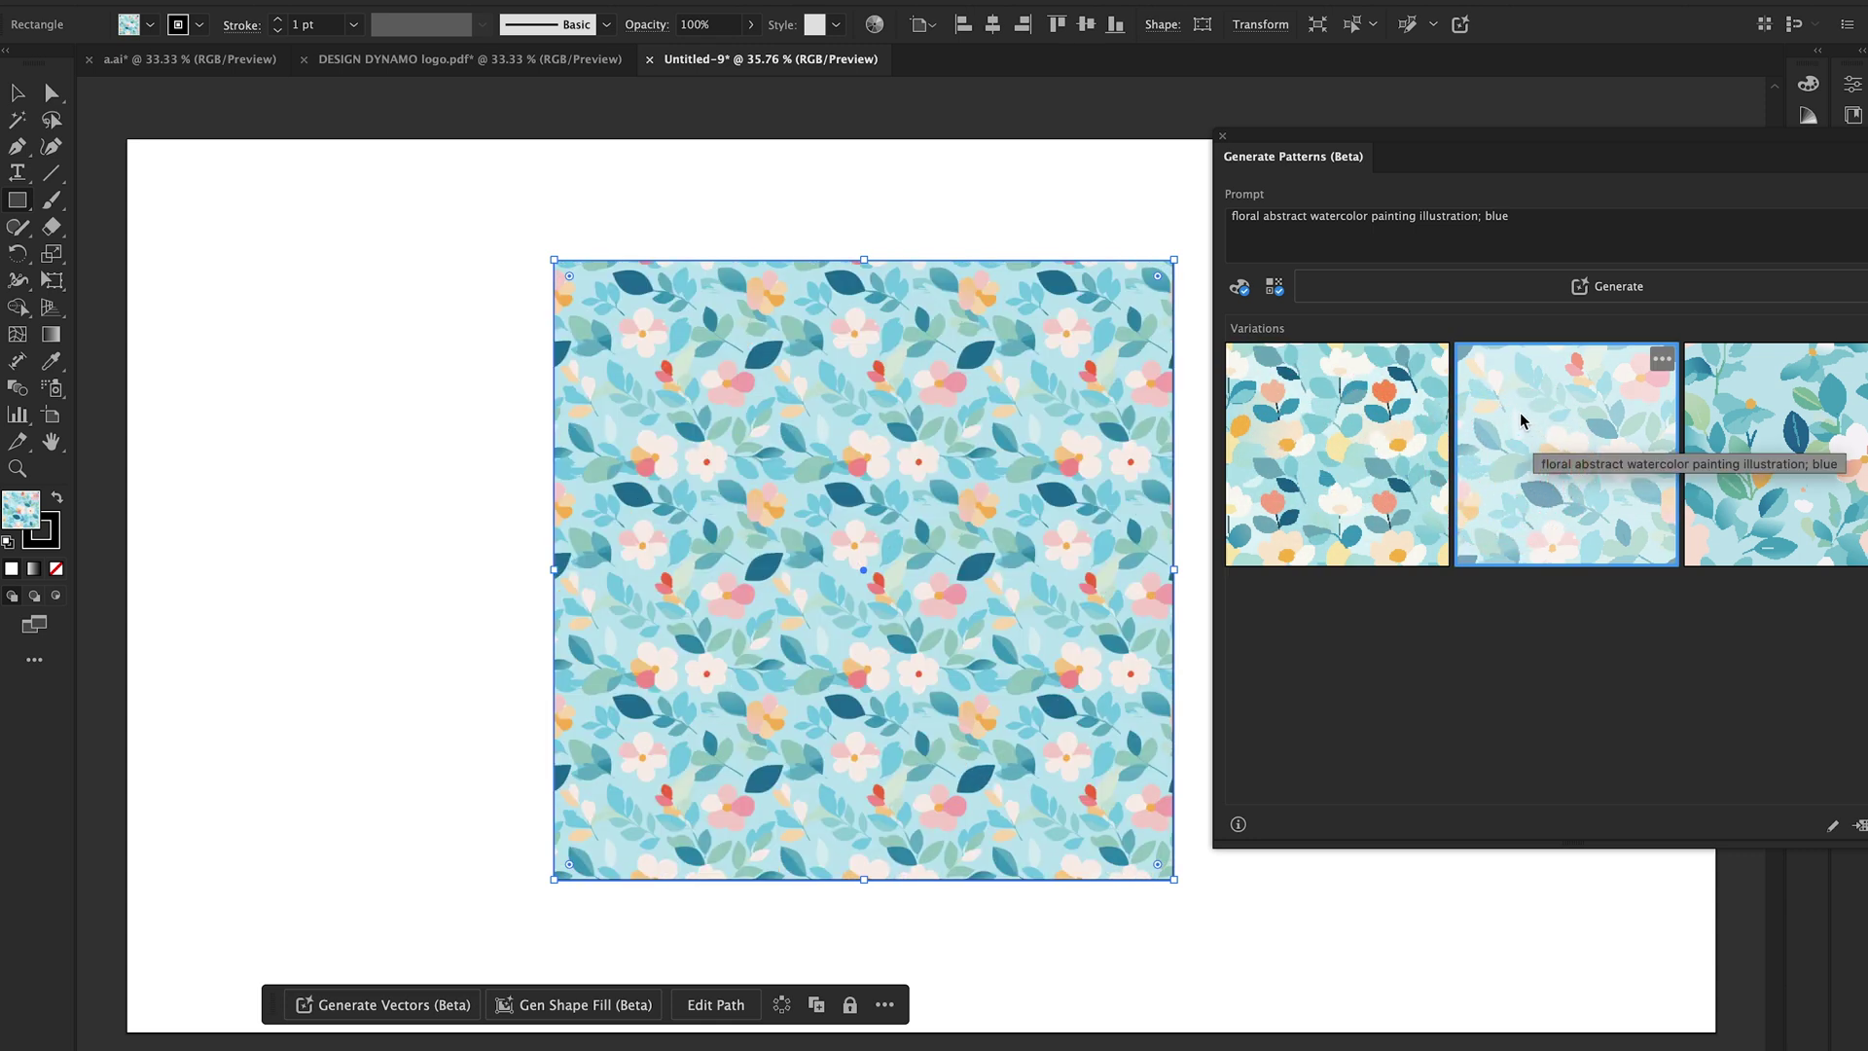
Add the second variation to swatches and delete the patterned square
right_click(1536, 405)
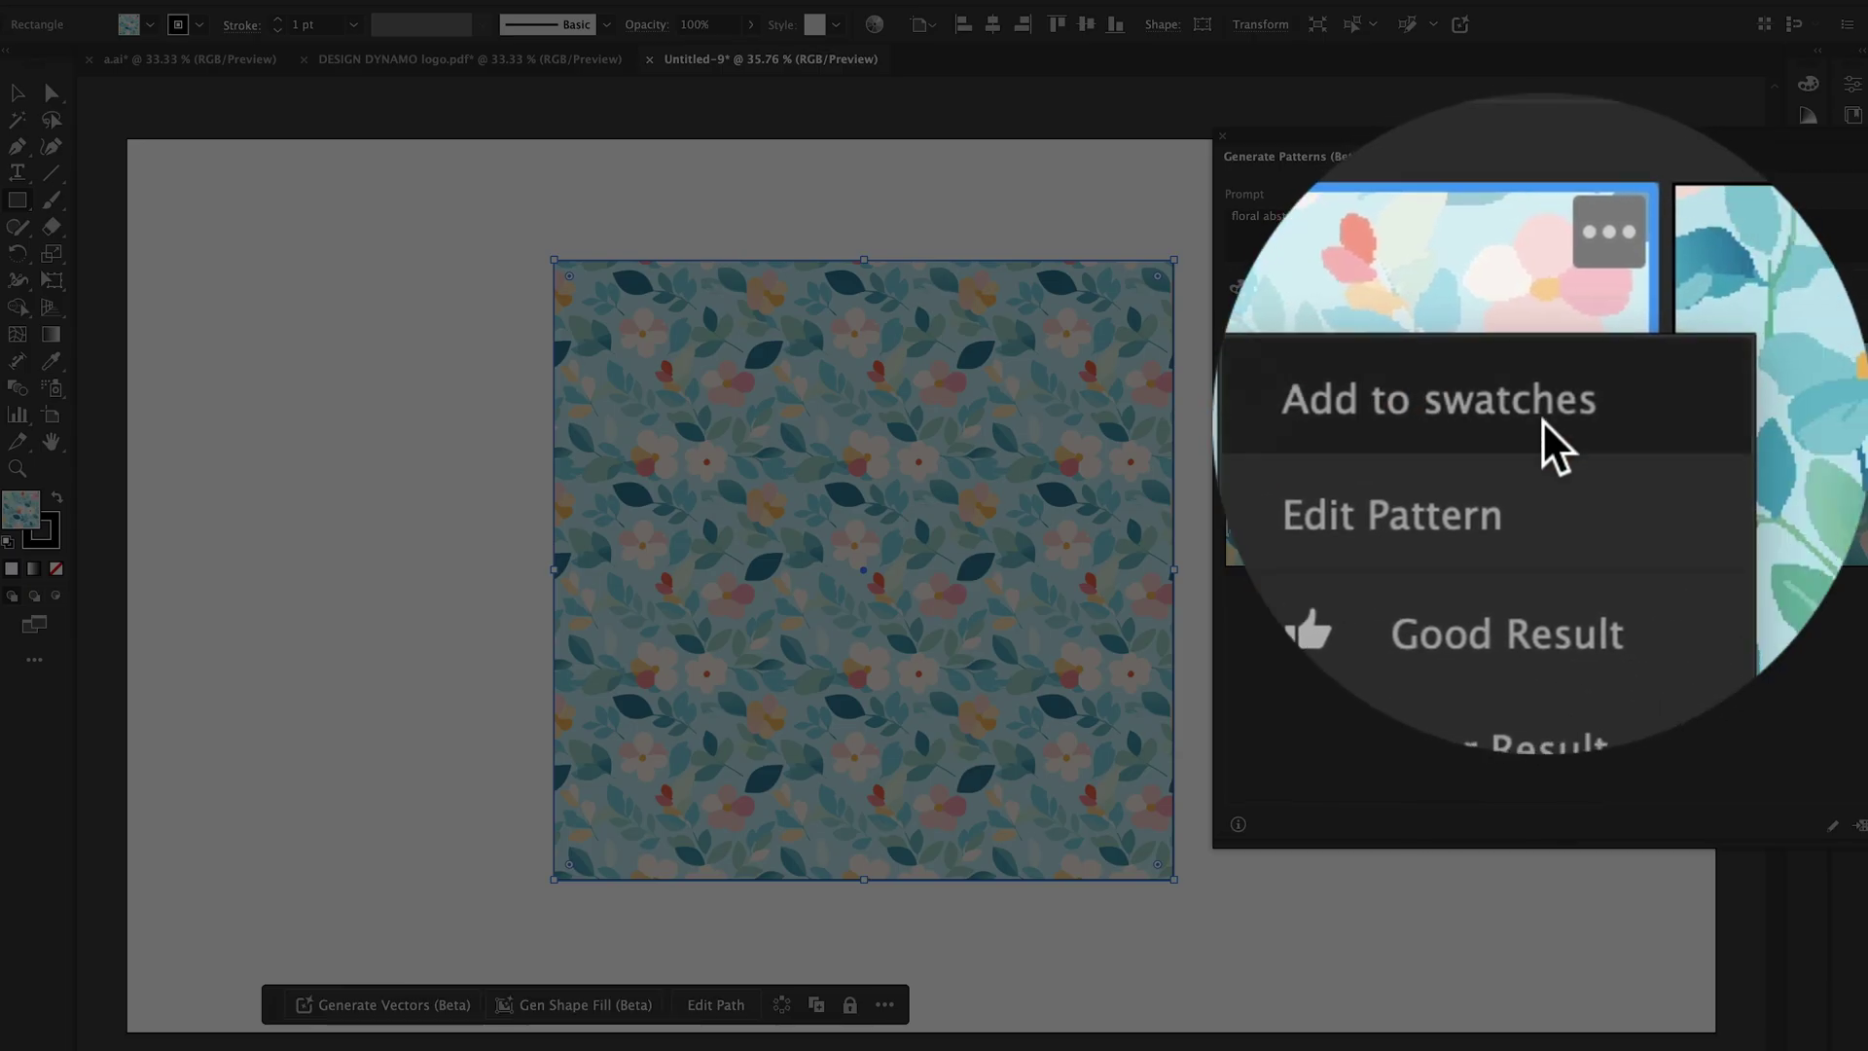
left_click(1543, 419)
key("Delete")
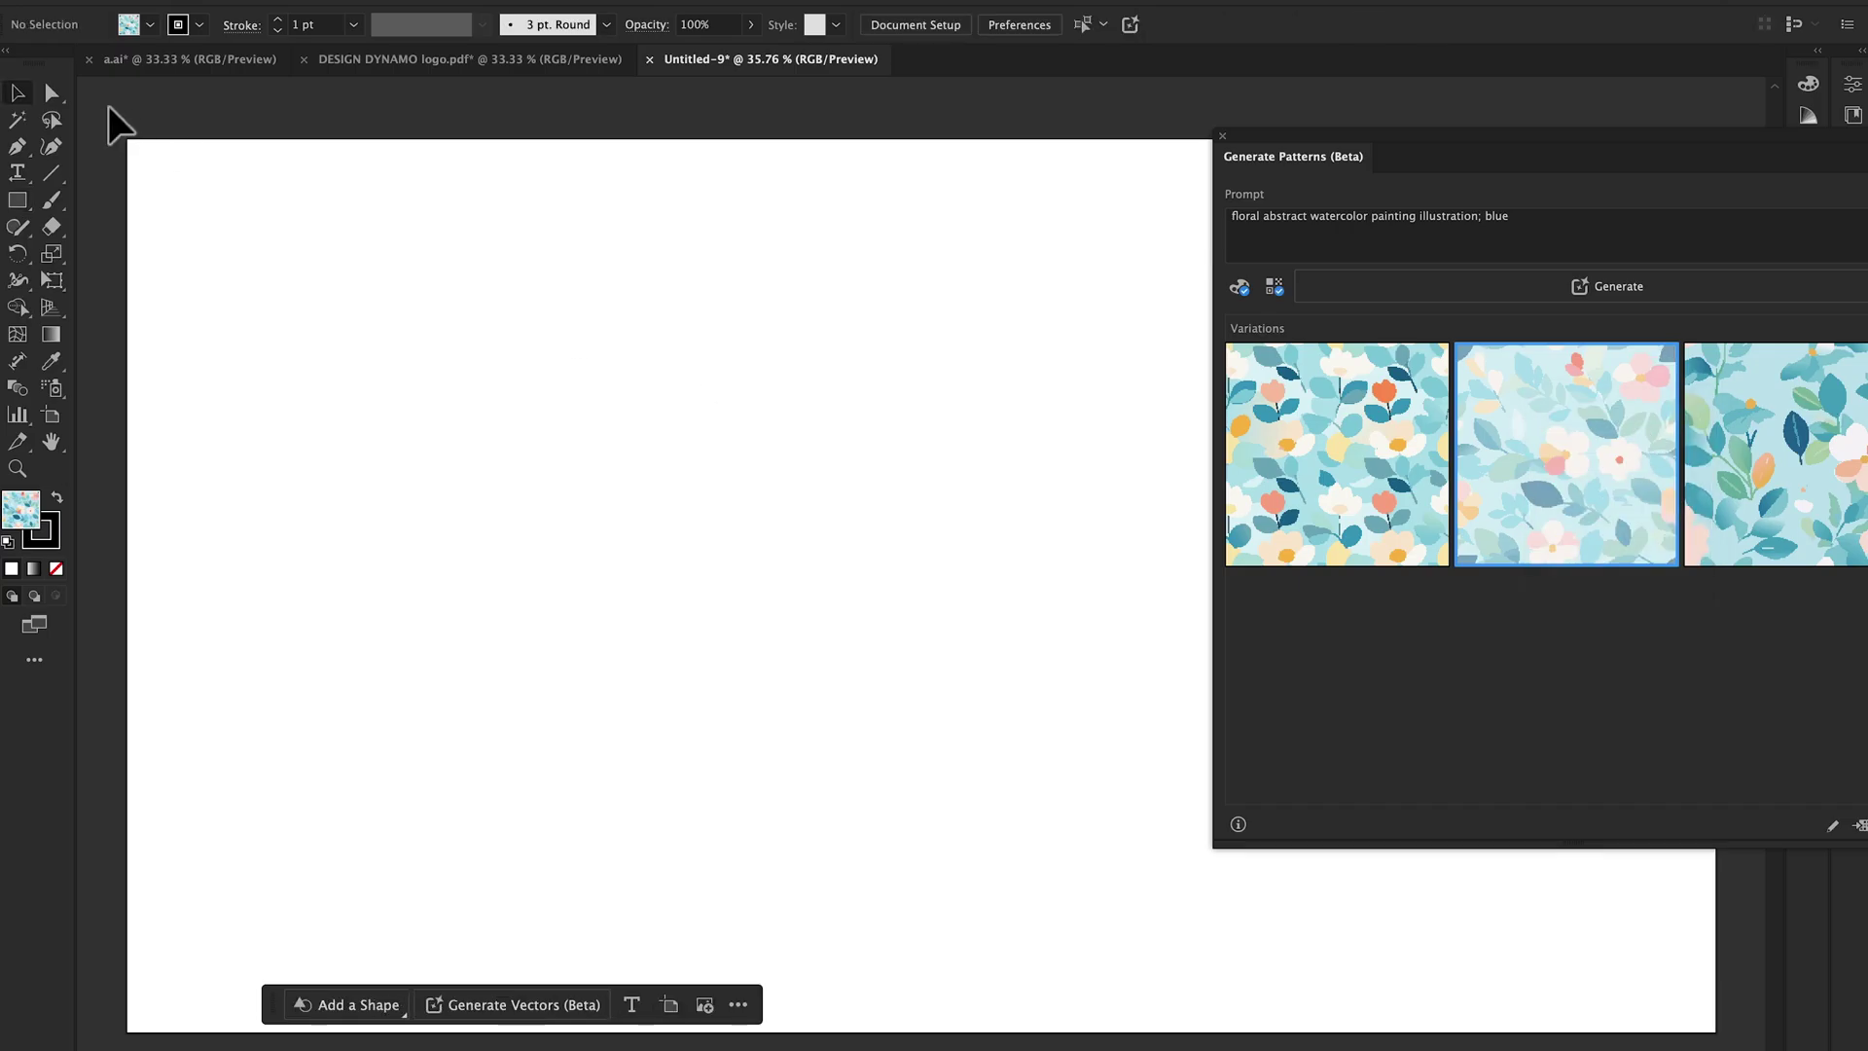
Set the fill to Generated Pattern 2 and draw a large rectangle across the artboard
left_click(149, 25)
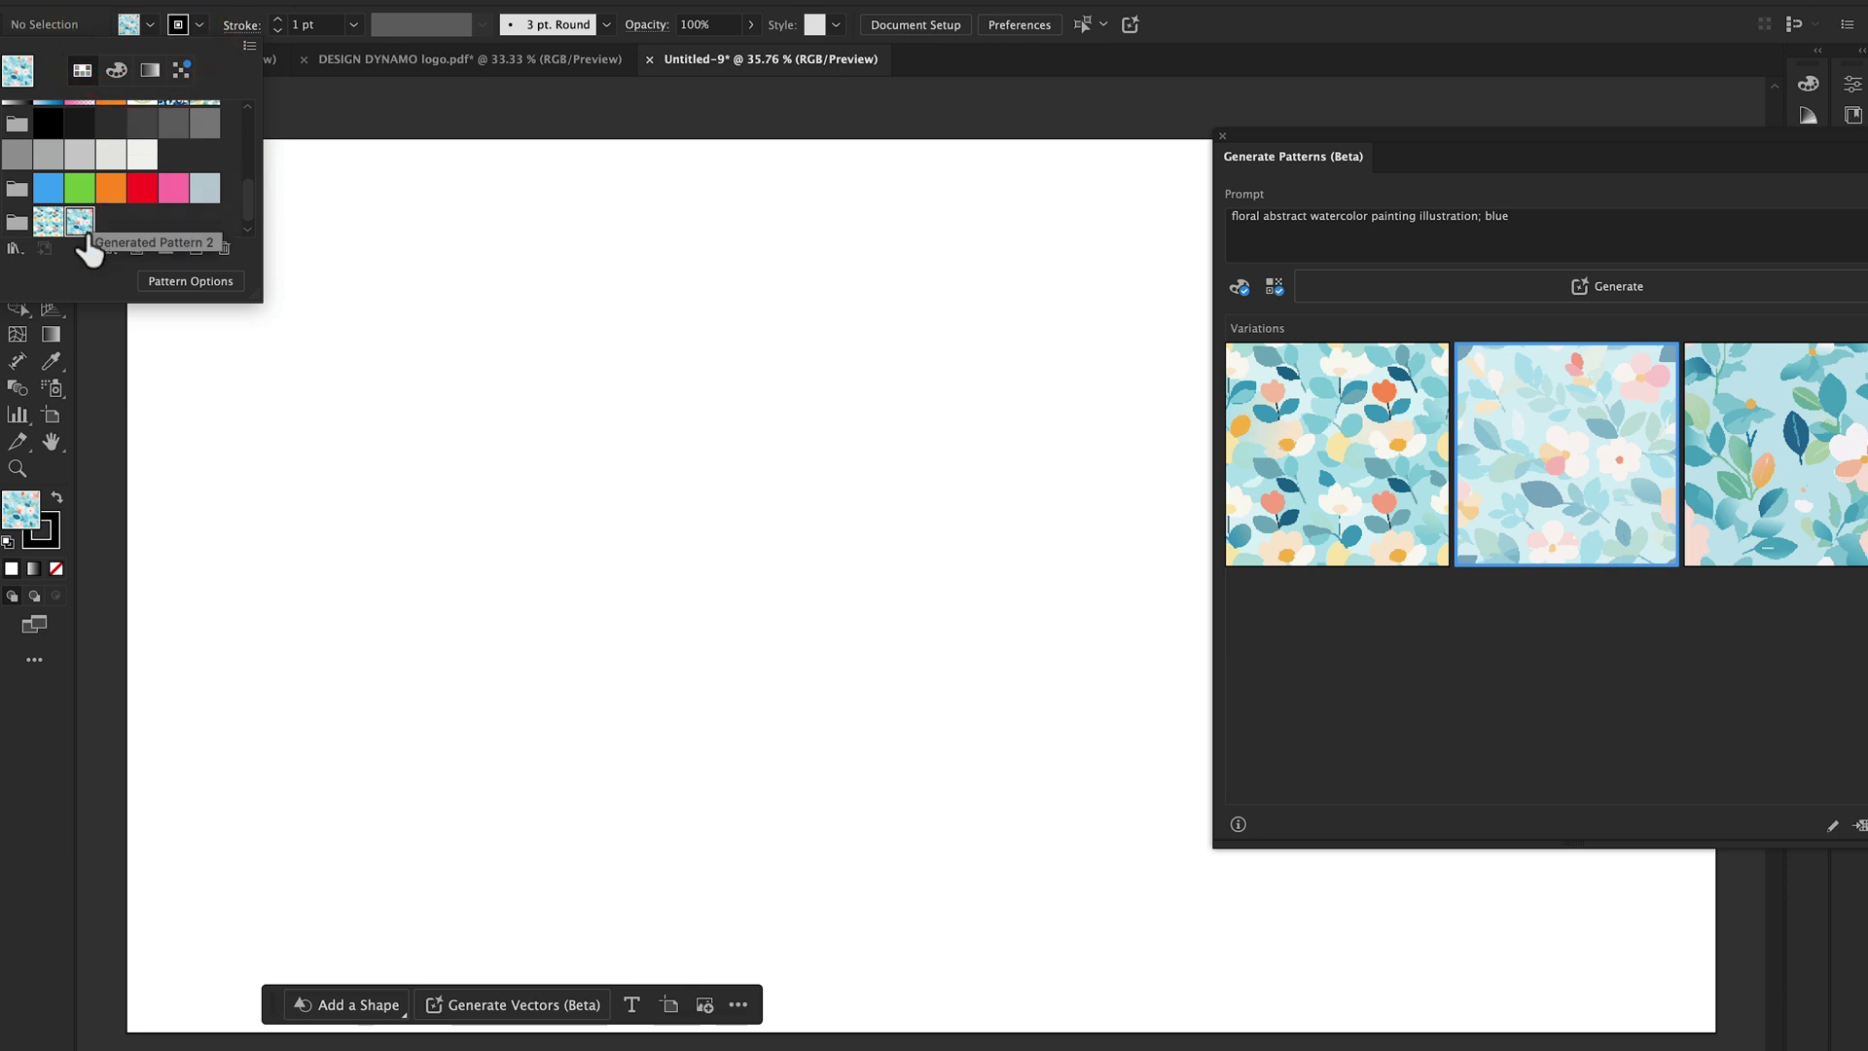
left_click(124, 216)
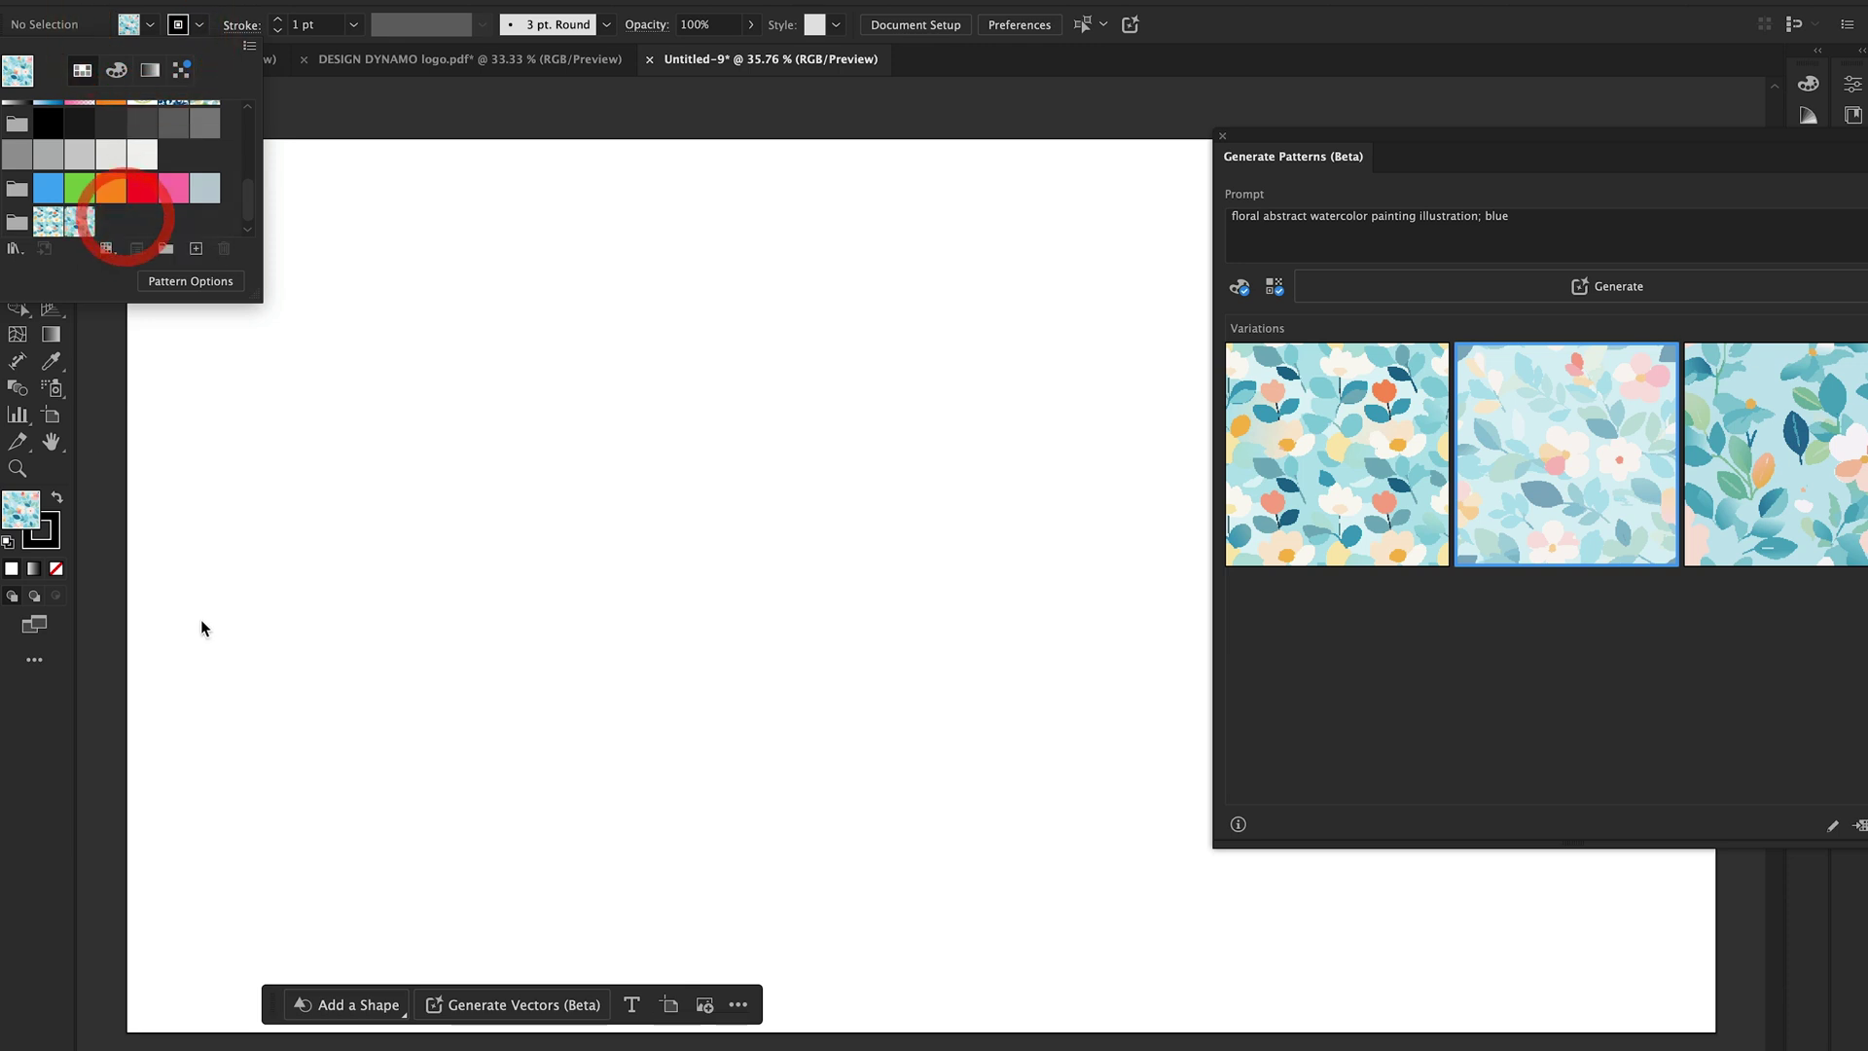
left_click(124, 551)
left_click(16, 201)
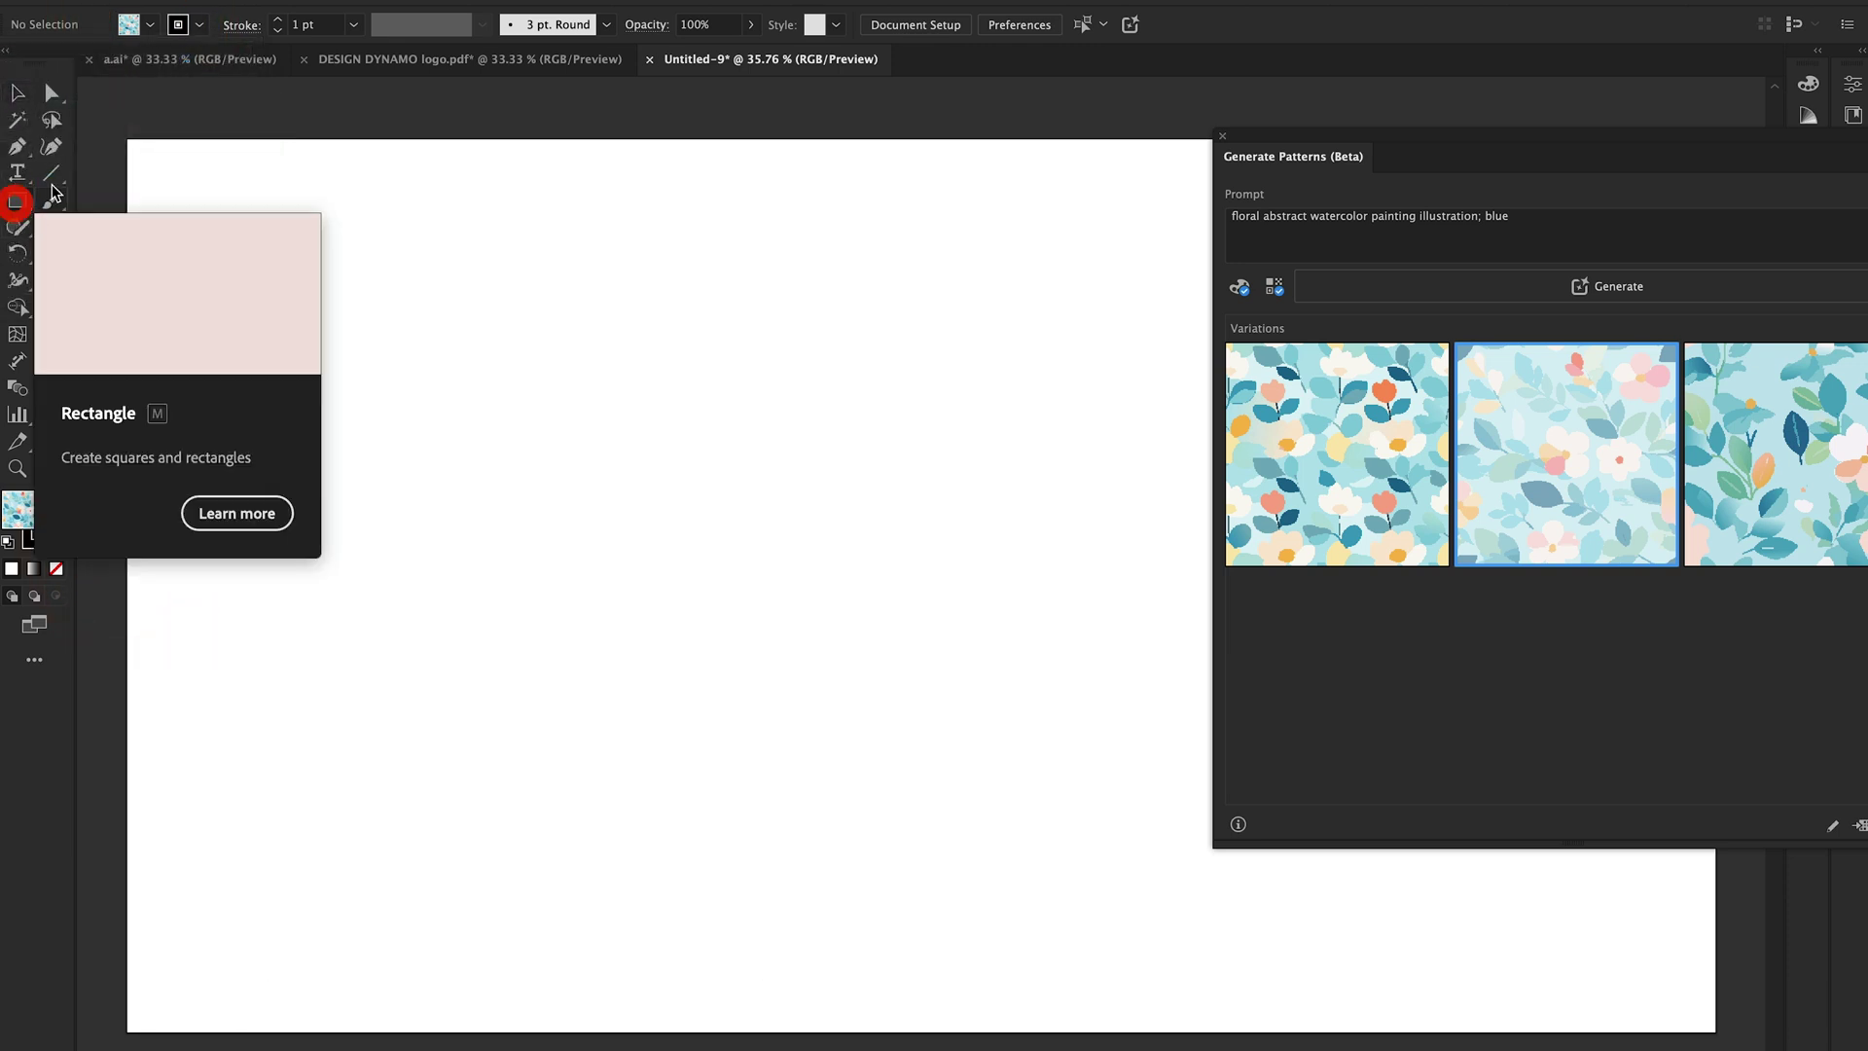
left_click_drag(131, 147, 1730, 1039)
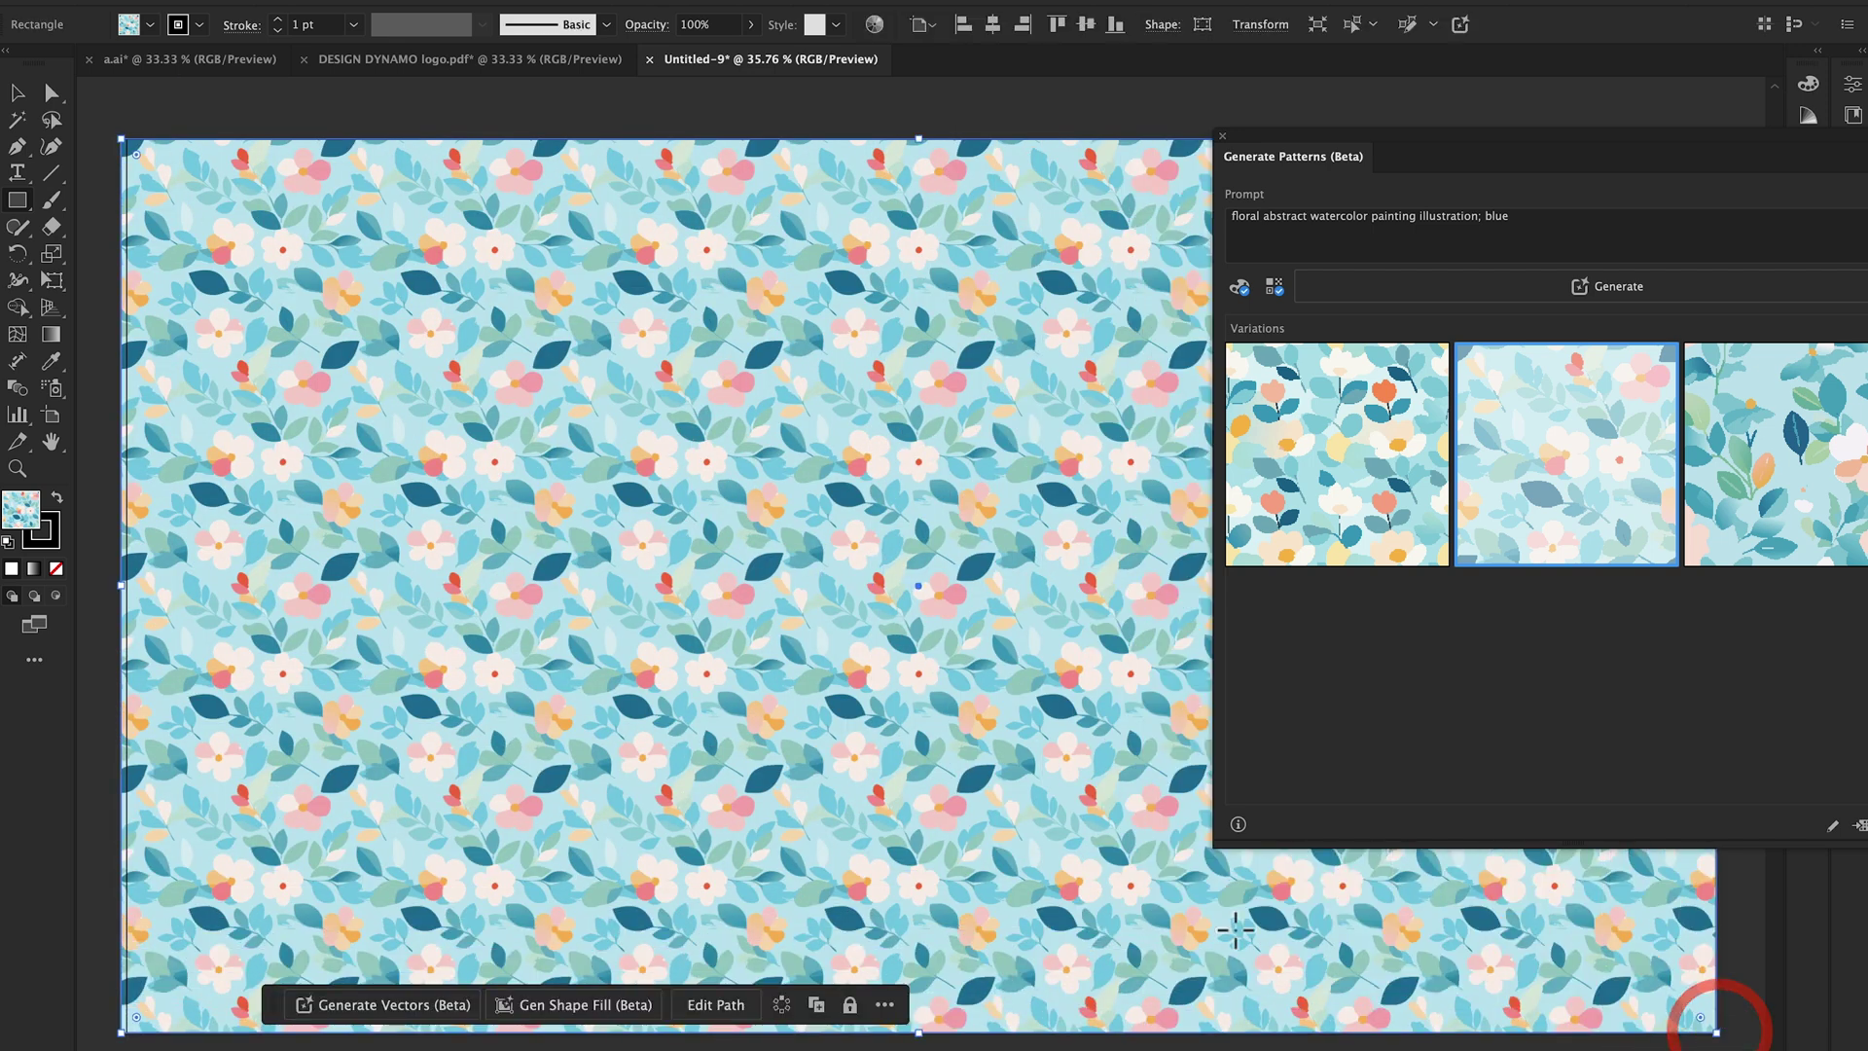
Enter pattern editing and sample the dark blue leaf colour with the Eyedropper
left_click(1834, 829)
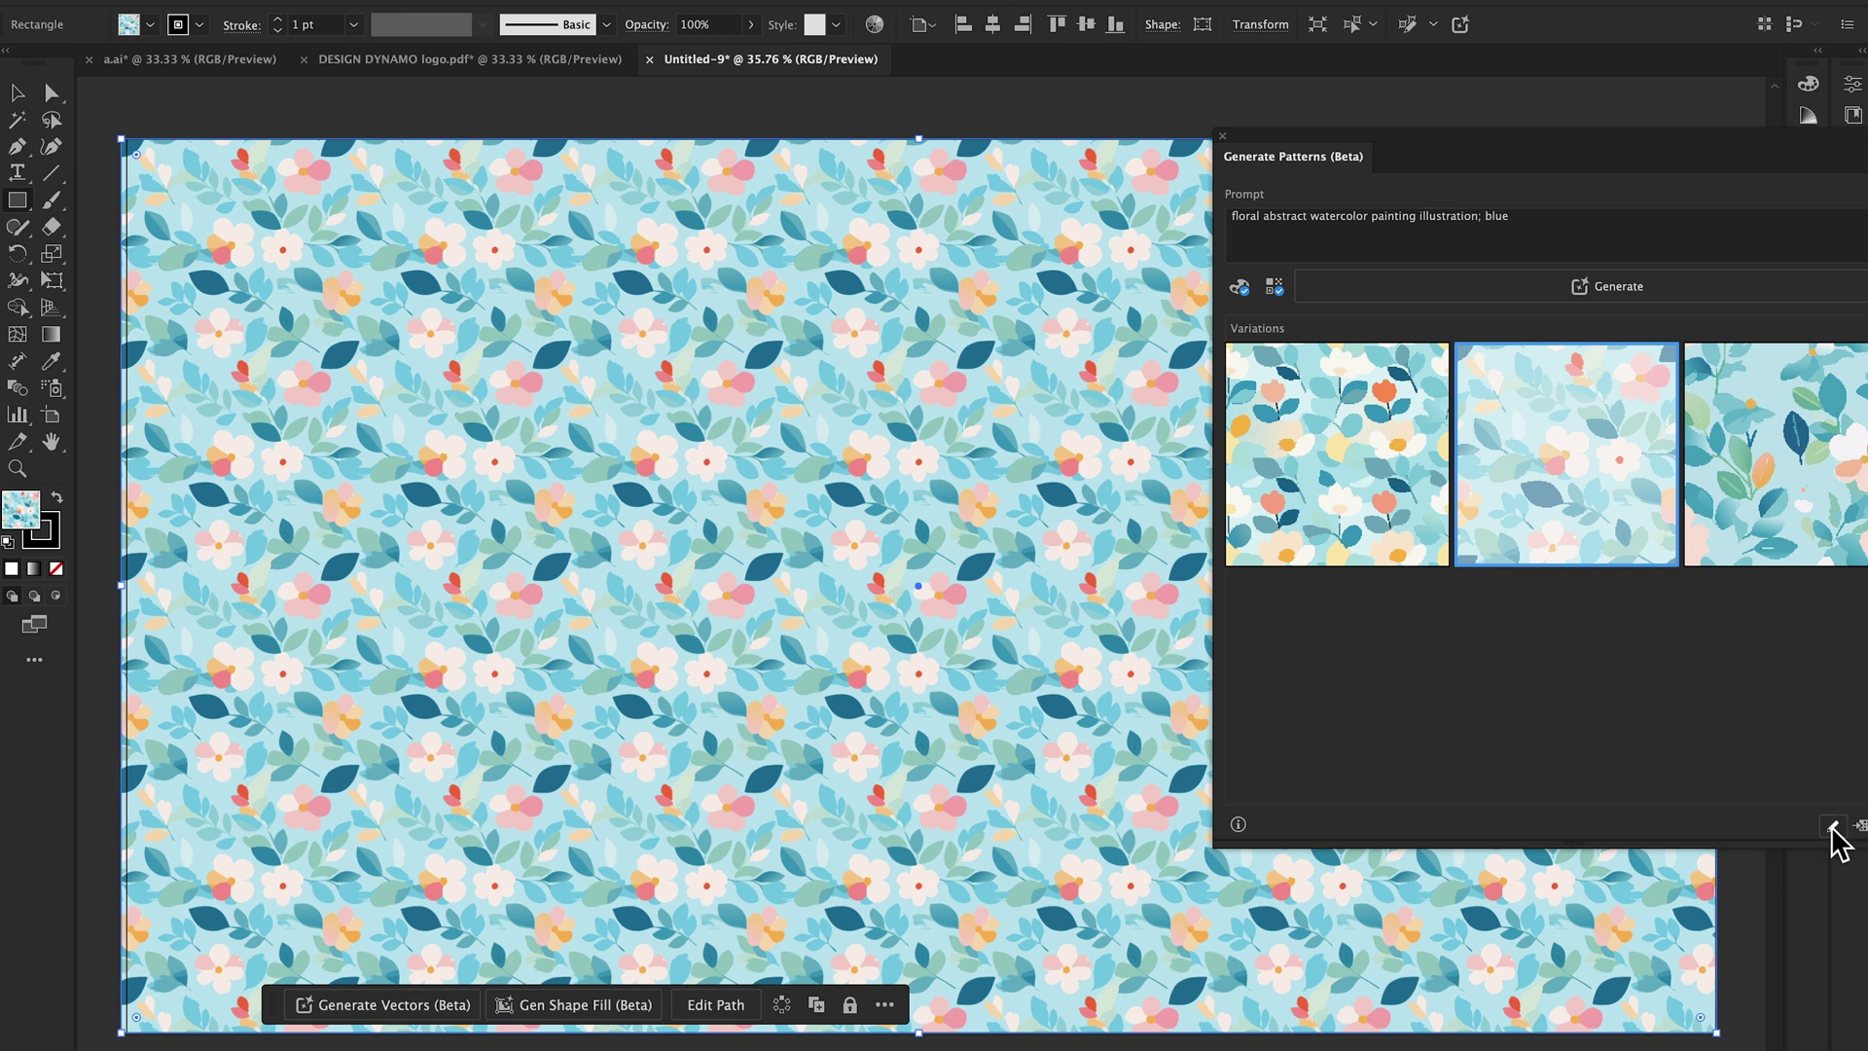
key("ctrl+equal")
key("ctrl+equal")
key("ctrl+equal")
key("ctrl+equal")
key("i")
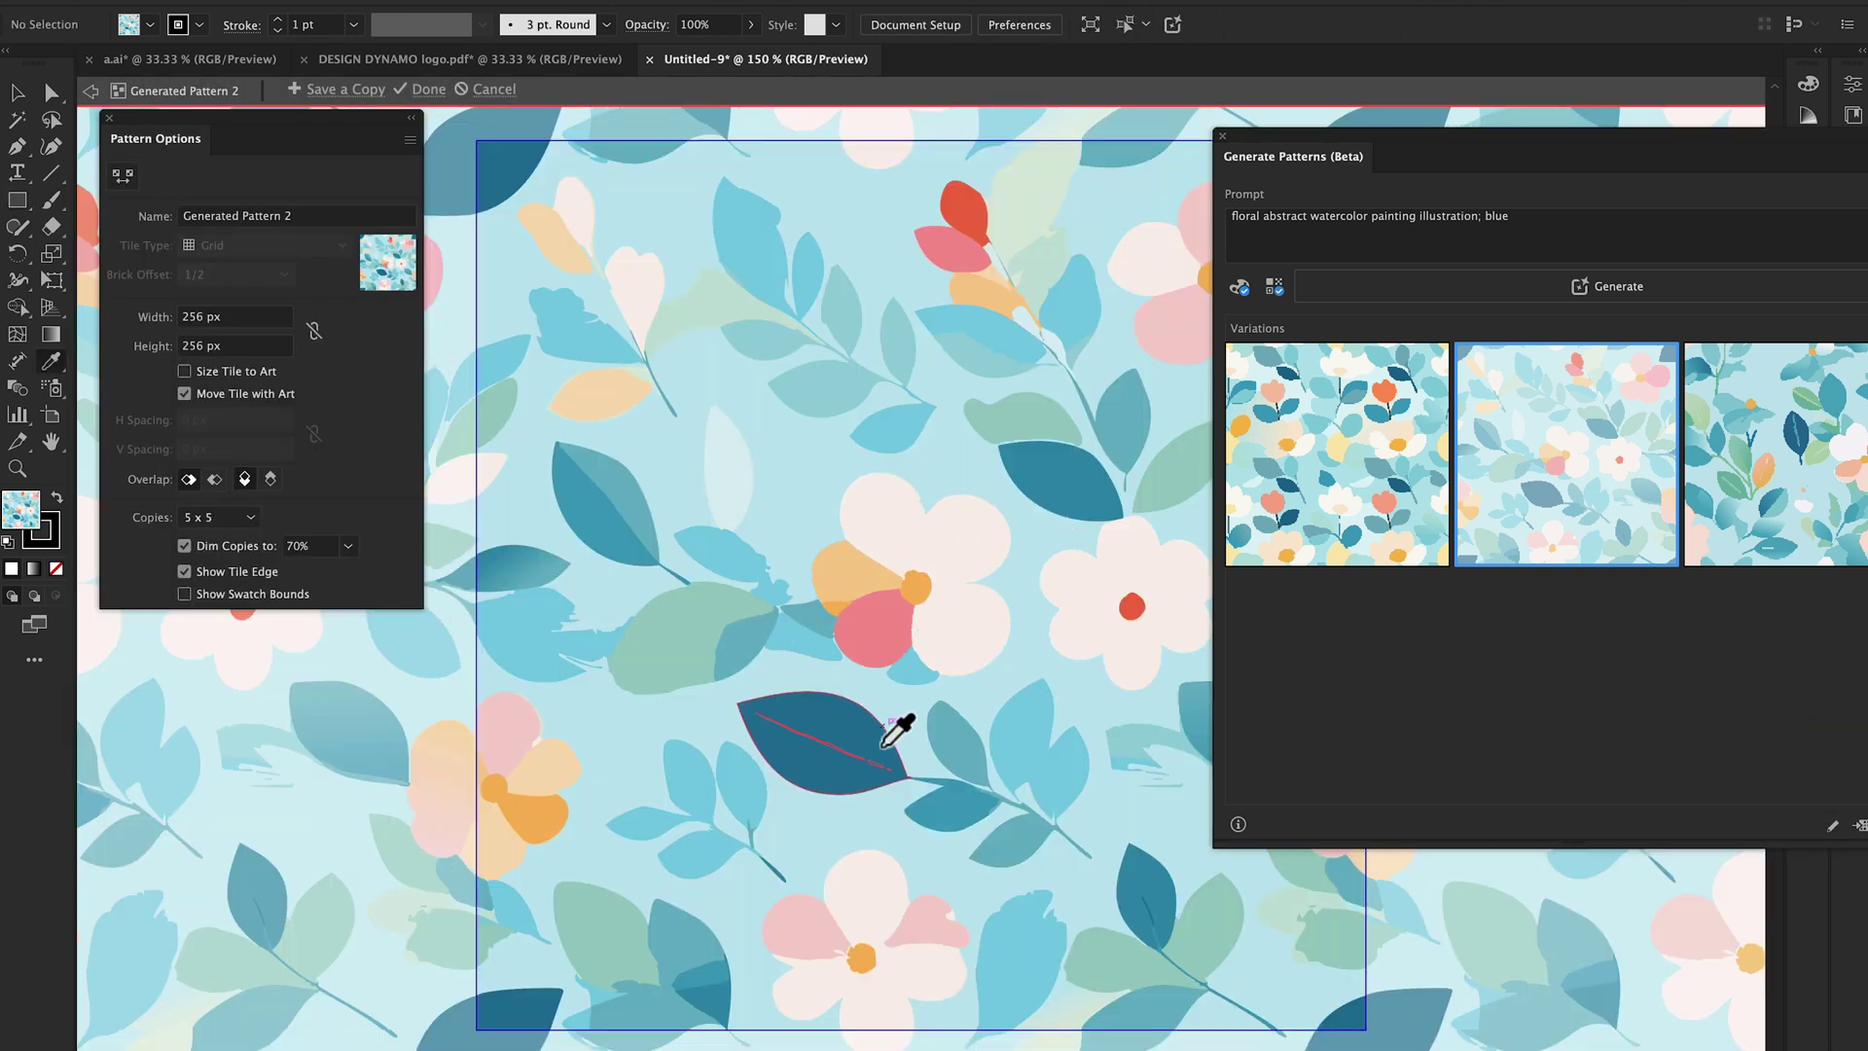
left_click(837, 730)
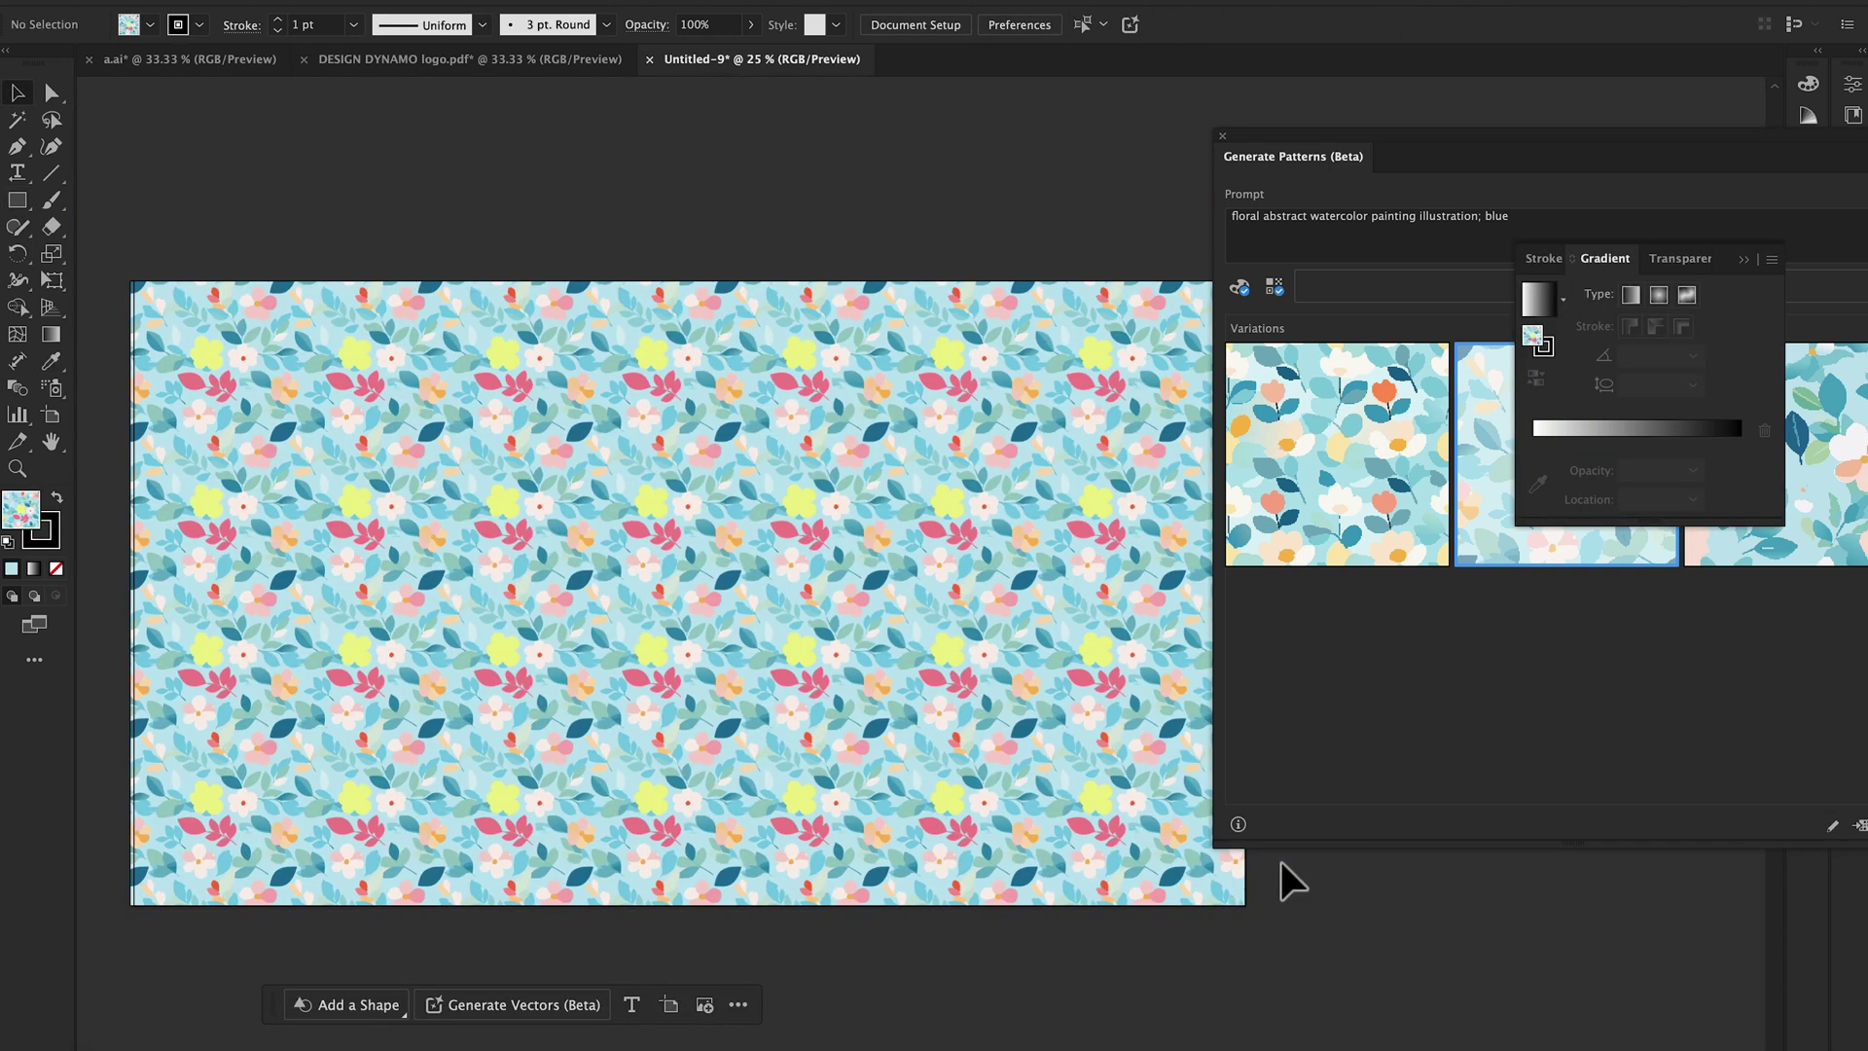